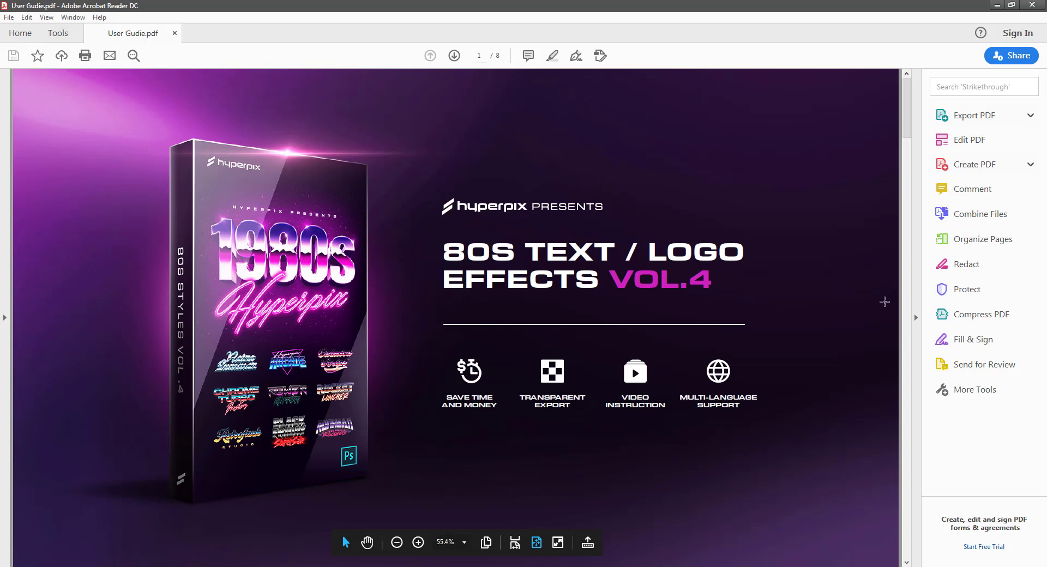
Look through the user guide PDF, covering the video instructions, the fonts used for each style and the closing support page
scroll(755, 301, down, 2)
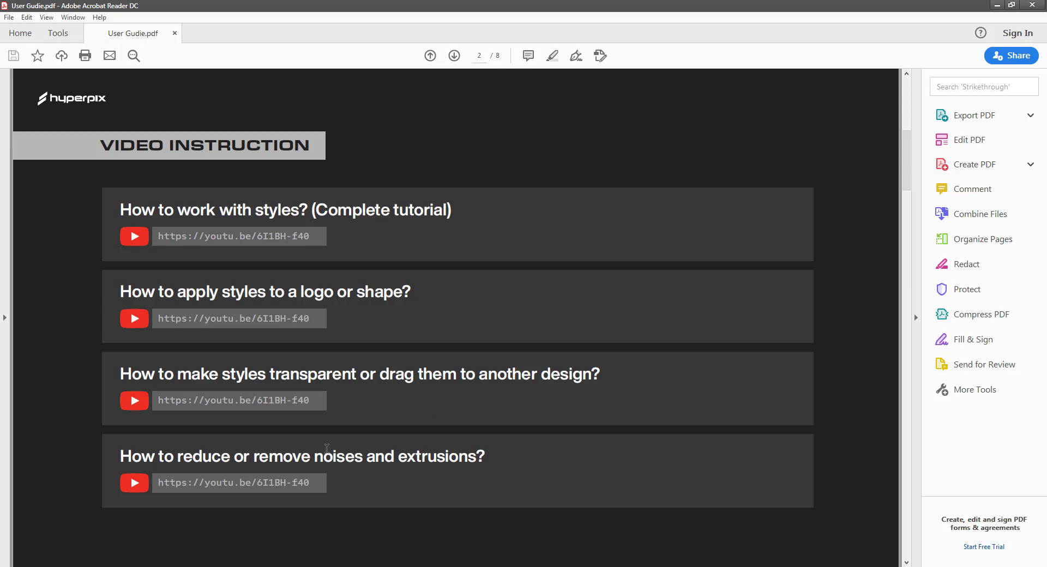
scroll(532, 355, down, 2)
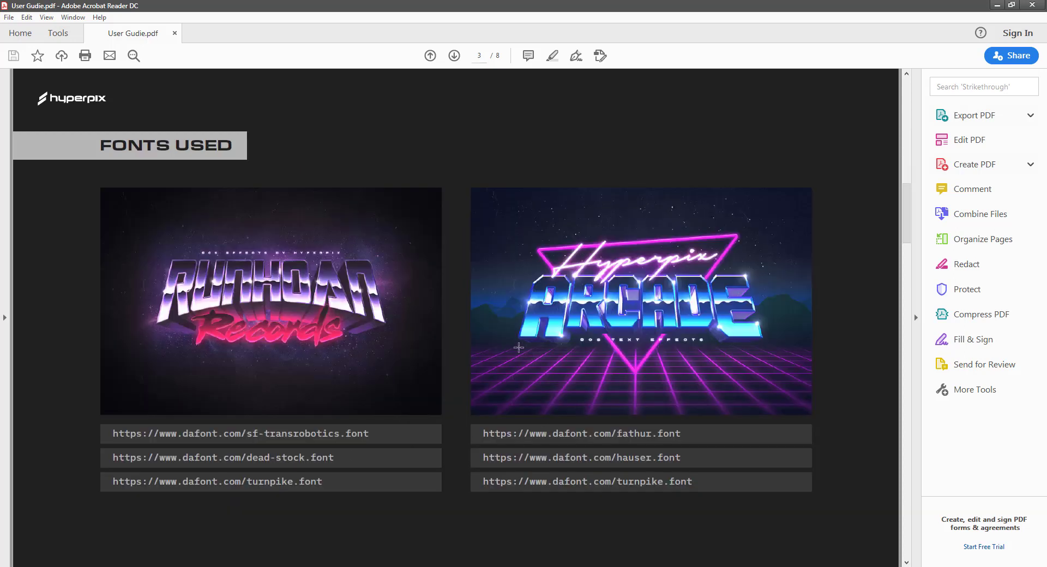
drag(105, 145, 239, 145)
click(240, 146)
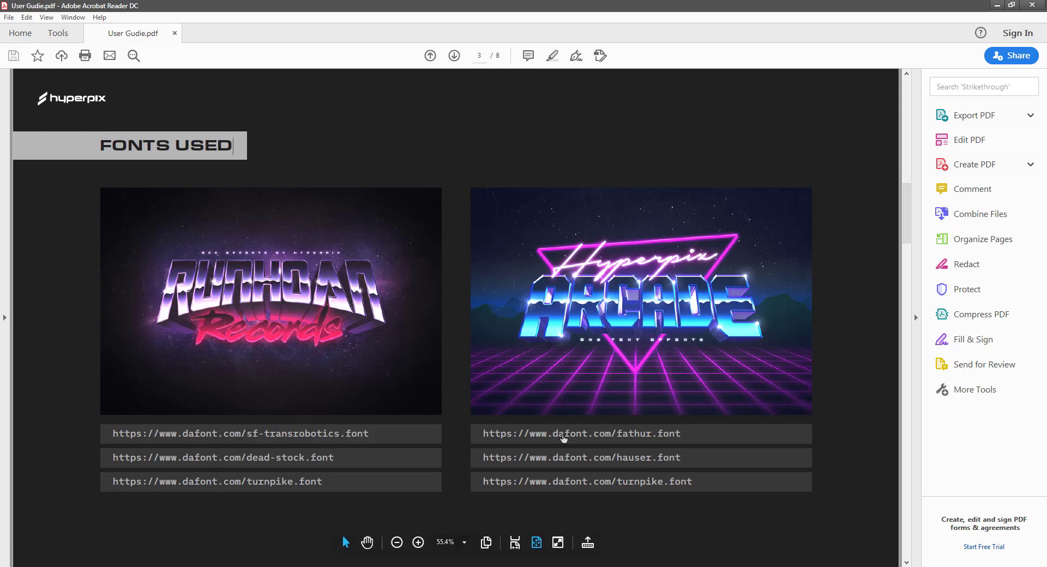
scroll(475, 436, down, 2)
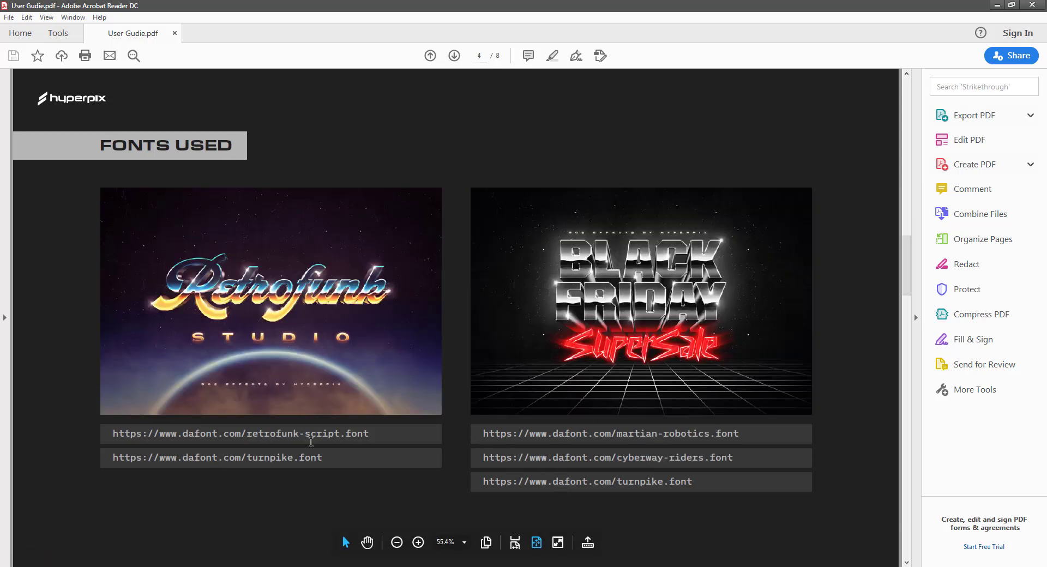
scroll(585, 426, down, 2)
scroll(273, 316, down, 2)
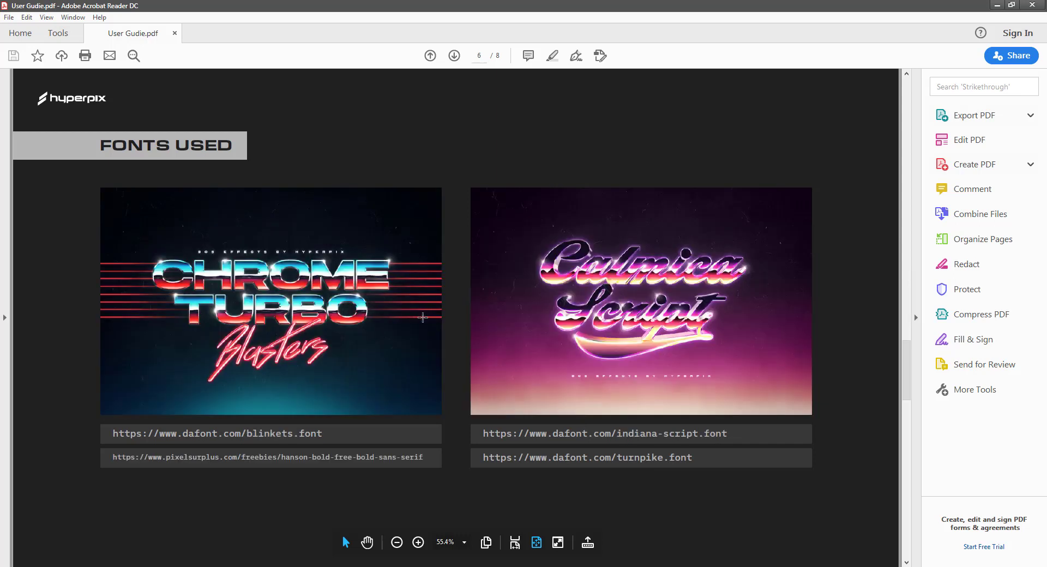
scroll(503, 315, down, 2)
scroll(458, 313, down, 2)
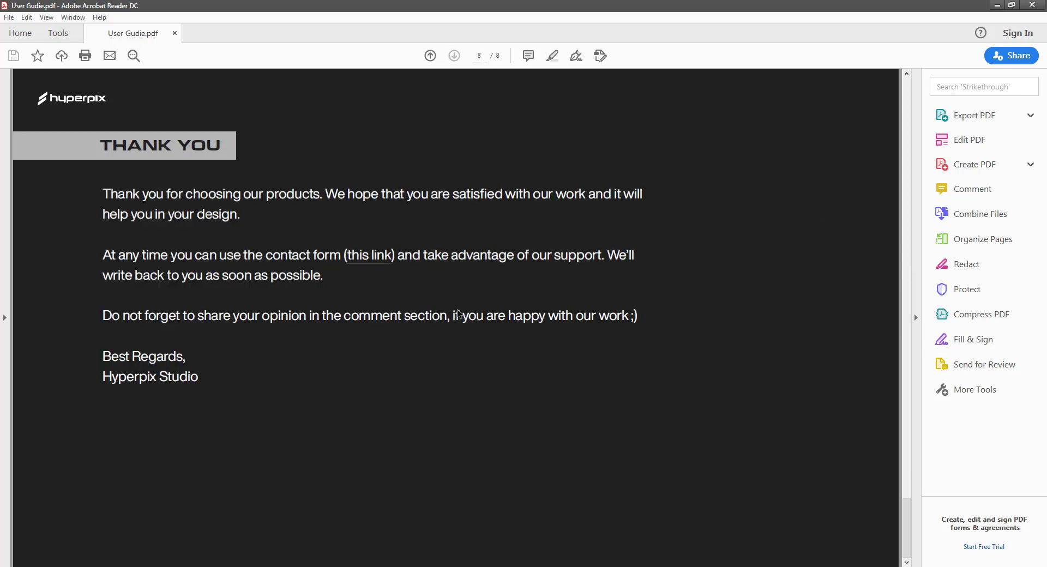
Close the guide, open 80sTextEffectsVol4_01.psd in Photoshop, and inspect the RUNHOAN Records artwork at 100% zoom
click(1032, 4)
double_click(183, 82)
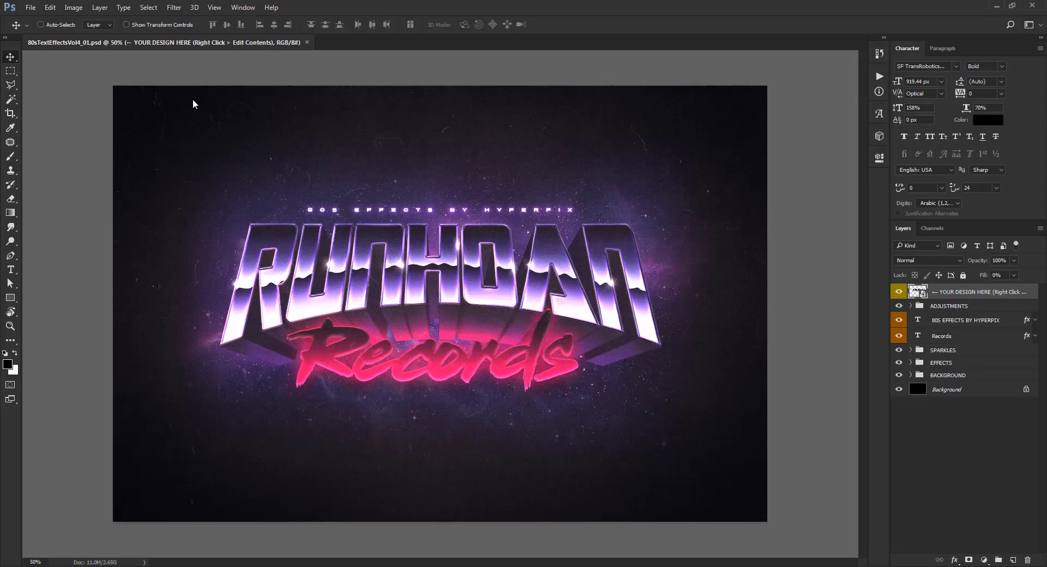
key(ctrl)
key(ctrl+1)
drag(440, 281, 600, 259)
drag(299, 407, 241, 404)
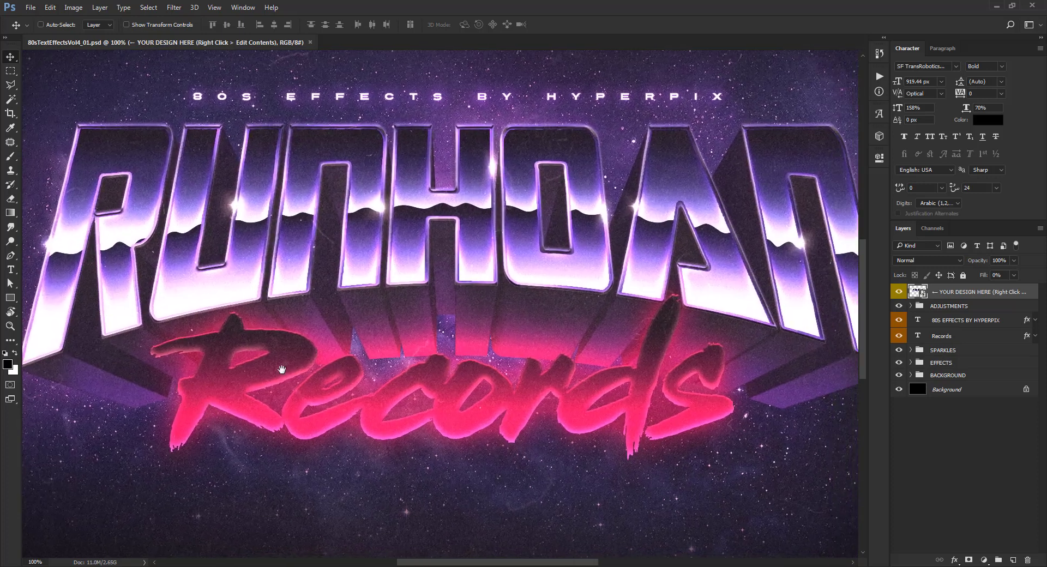
key(ctrl+minus)
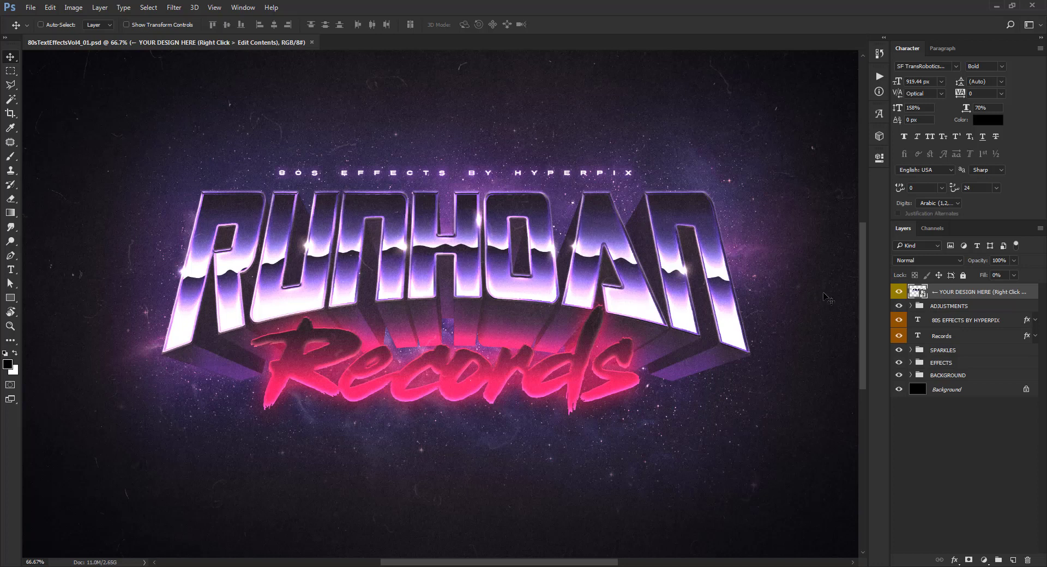
Open the contents of the YOUR DESIGN HERE smart object and of the smart object nested inside it
right_click(1022, 295)
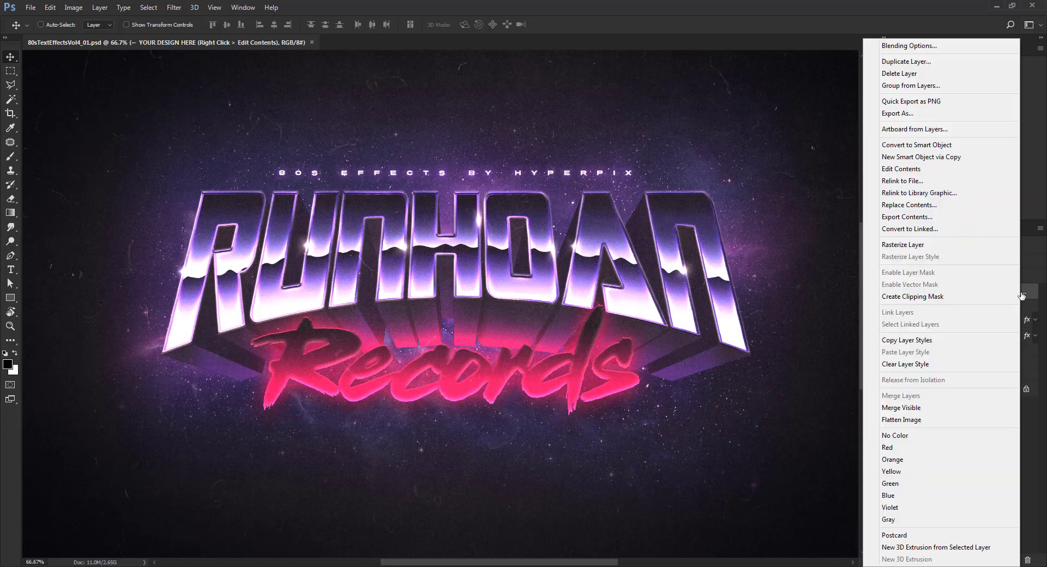
click(919, 171)
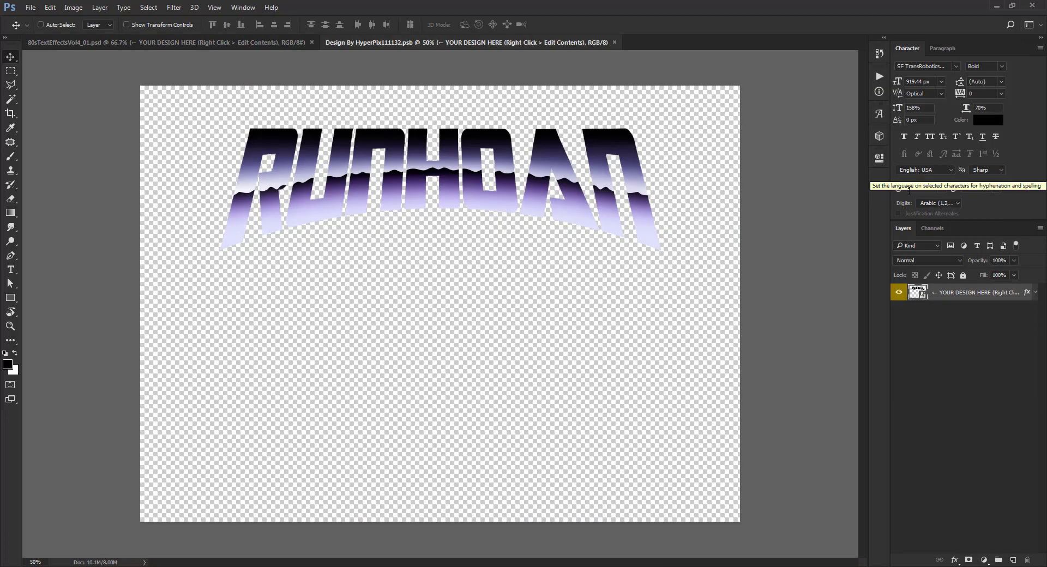
right_click(966, 299)
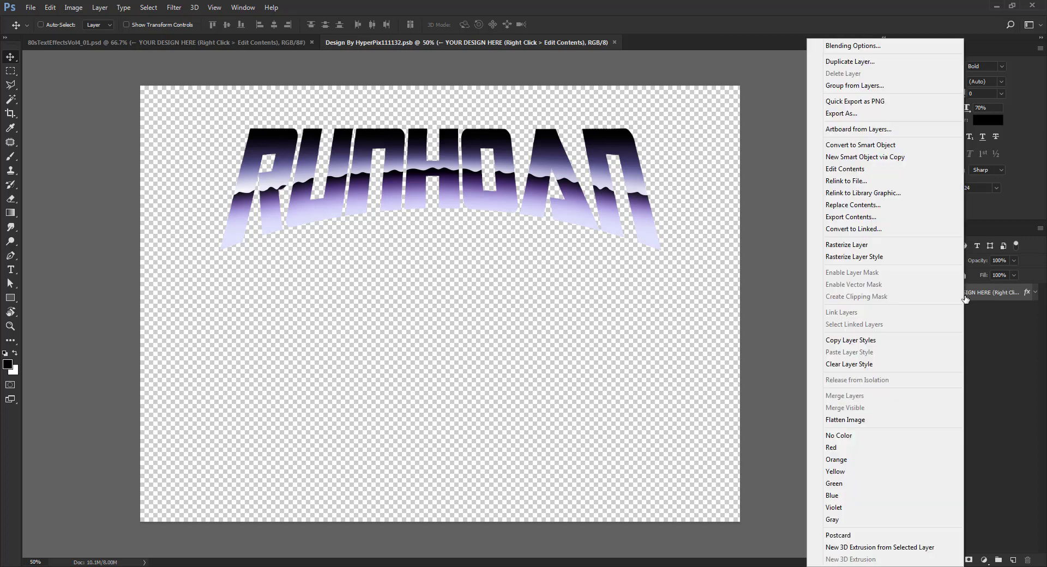
click(864, 169)
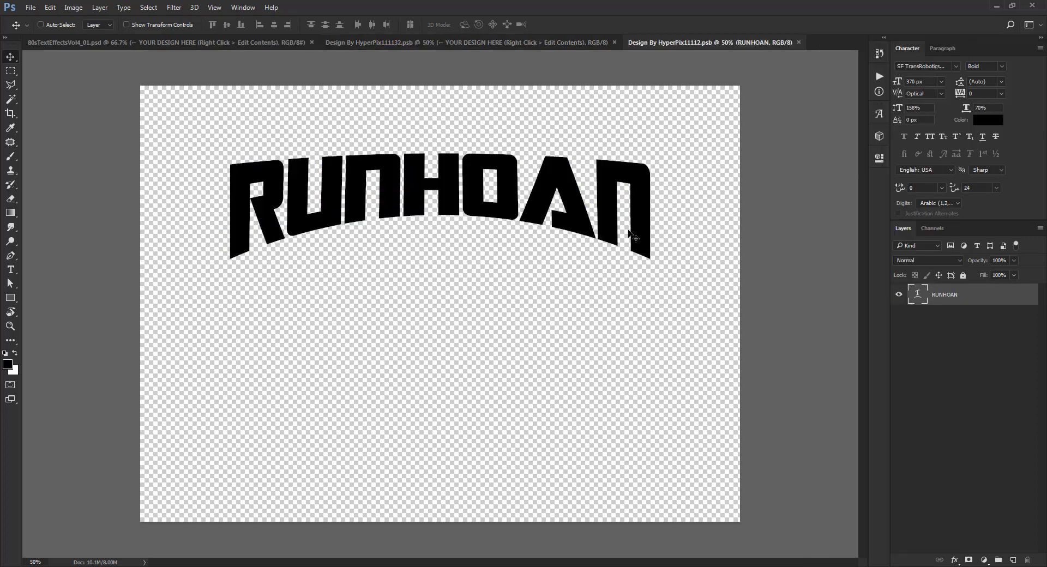
Replace the RUNHOAN text with POWERN, and save and close the nested smart object document
double_click(914, 292)
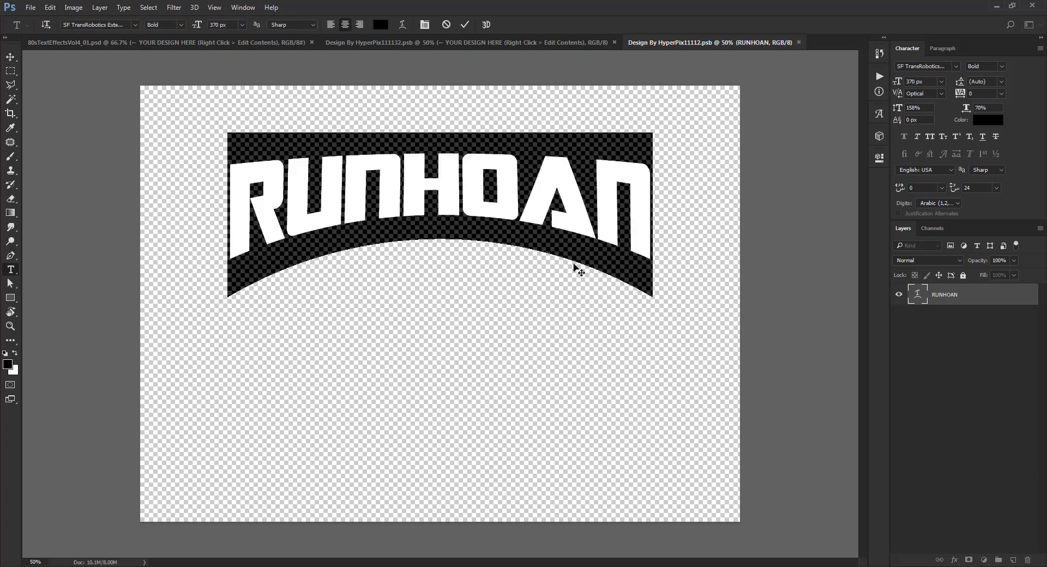
text(POWE)
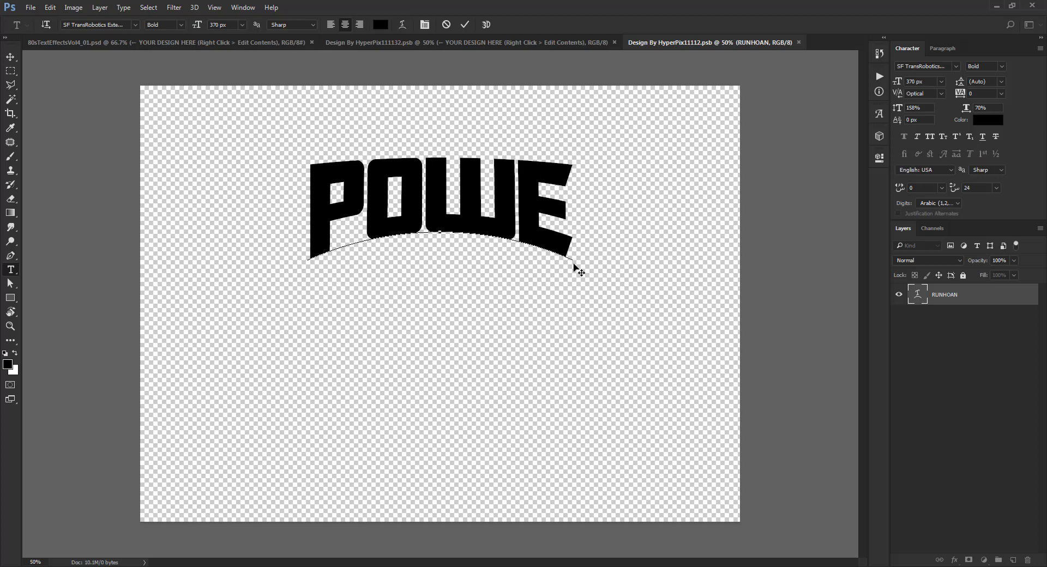
text(RN)
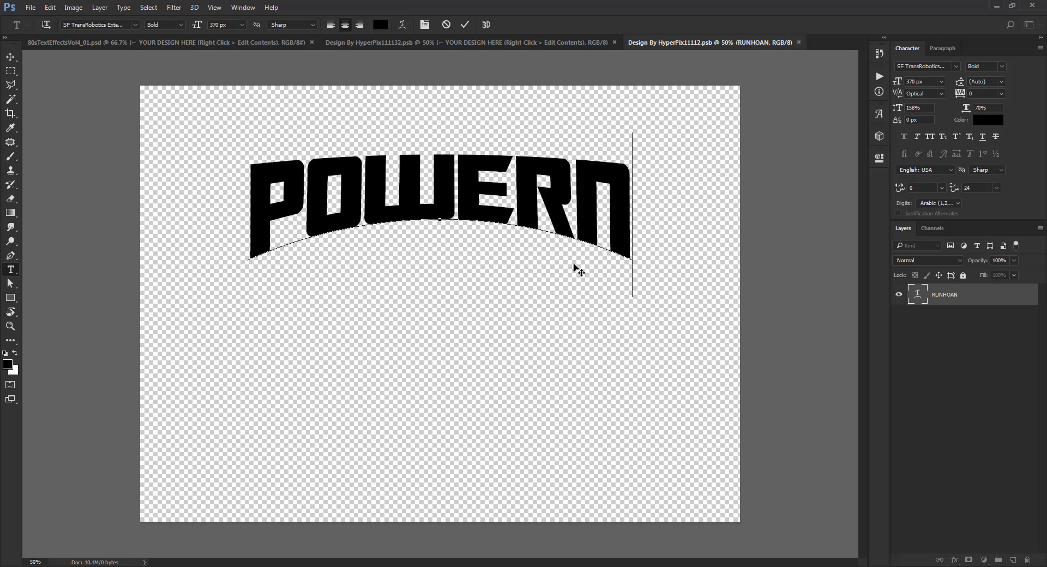
key(ctrl+Return)
key(v)
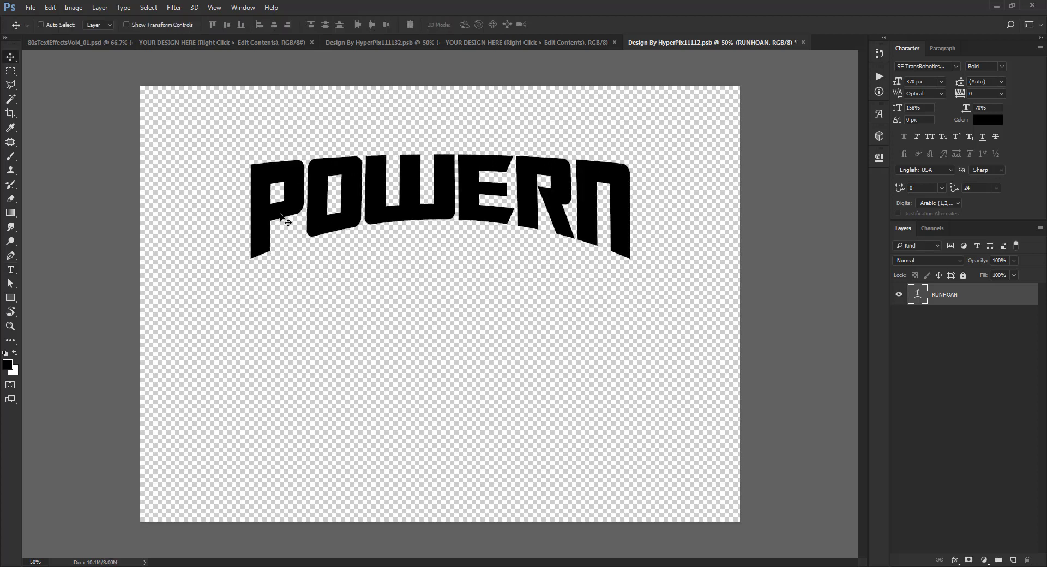
click(803, 43)
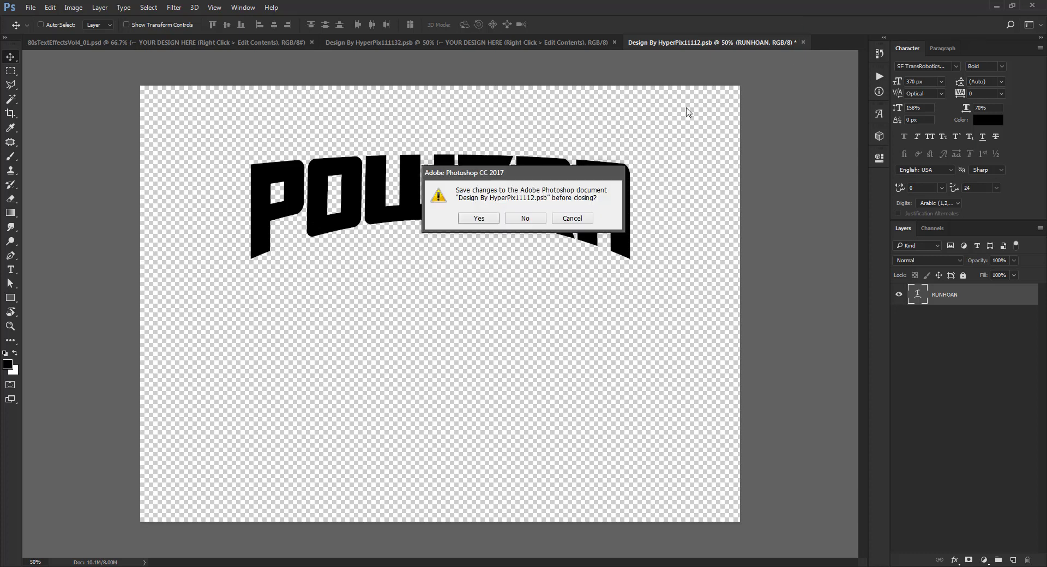
click(477, 220)
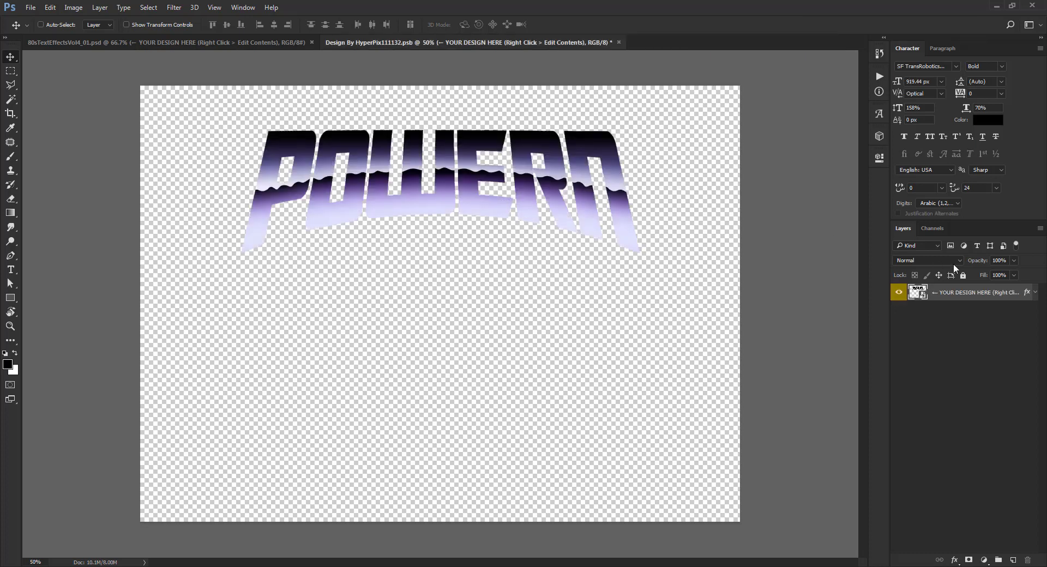
Check the Pattern Overlay settings of the YOUR DESIGN HERE layer, and save and close its smart object document
double_click(1026, 293)
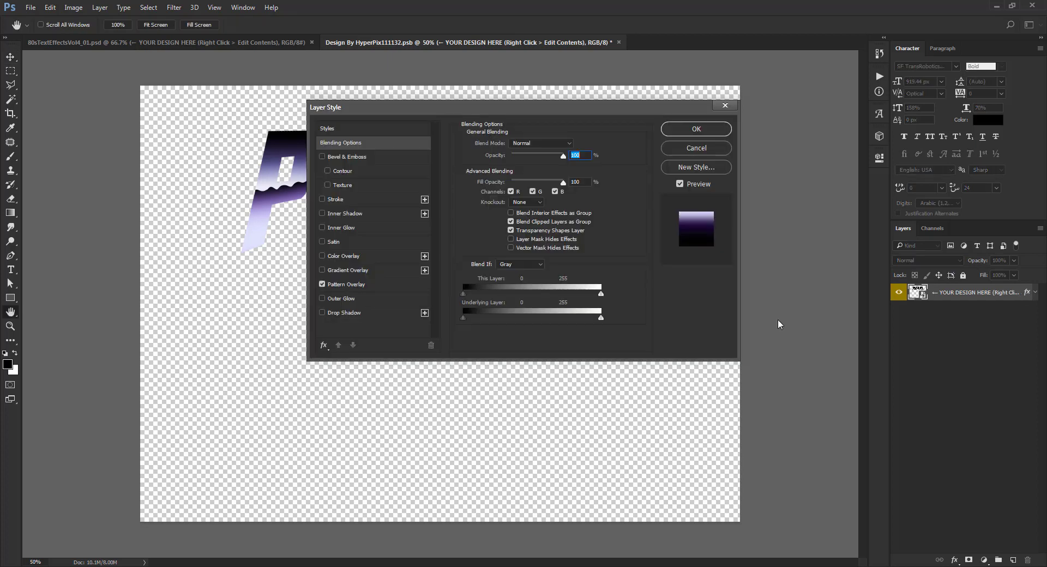
click(413, 280)
drag(545, 113, 511, 251)
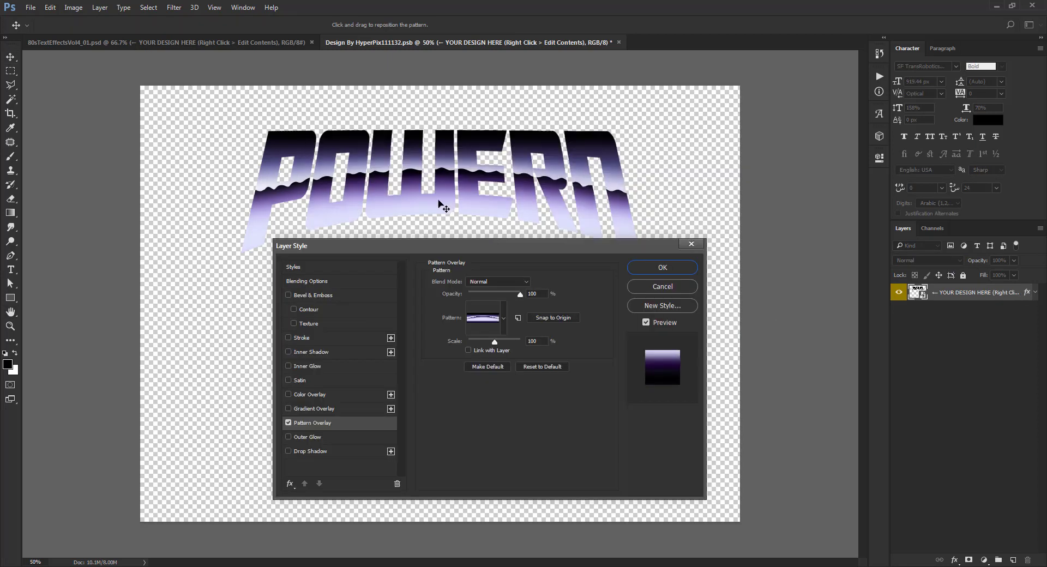
click(660, 267)
click(618, 42)
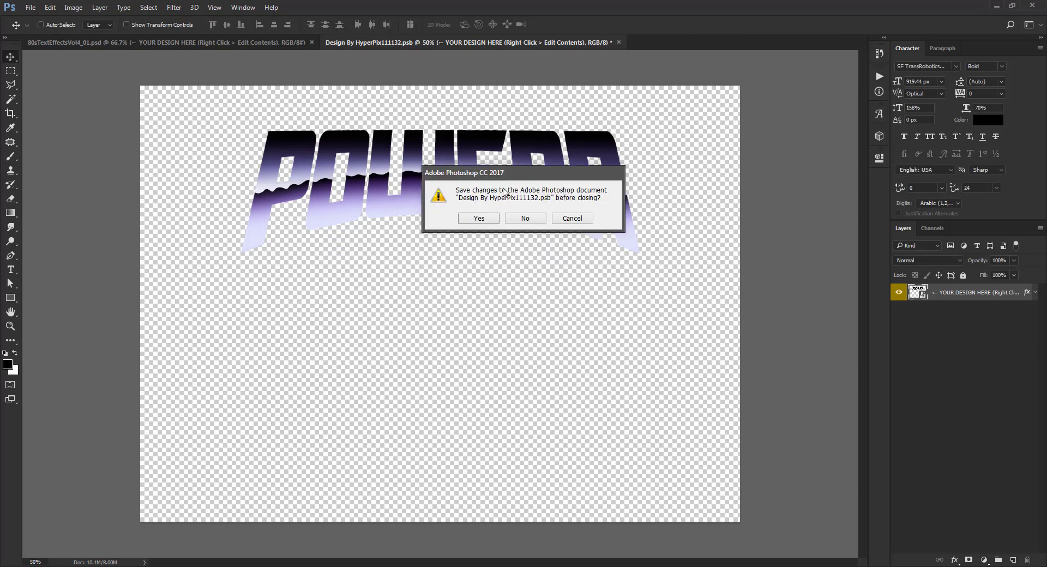
click(485, 221)
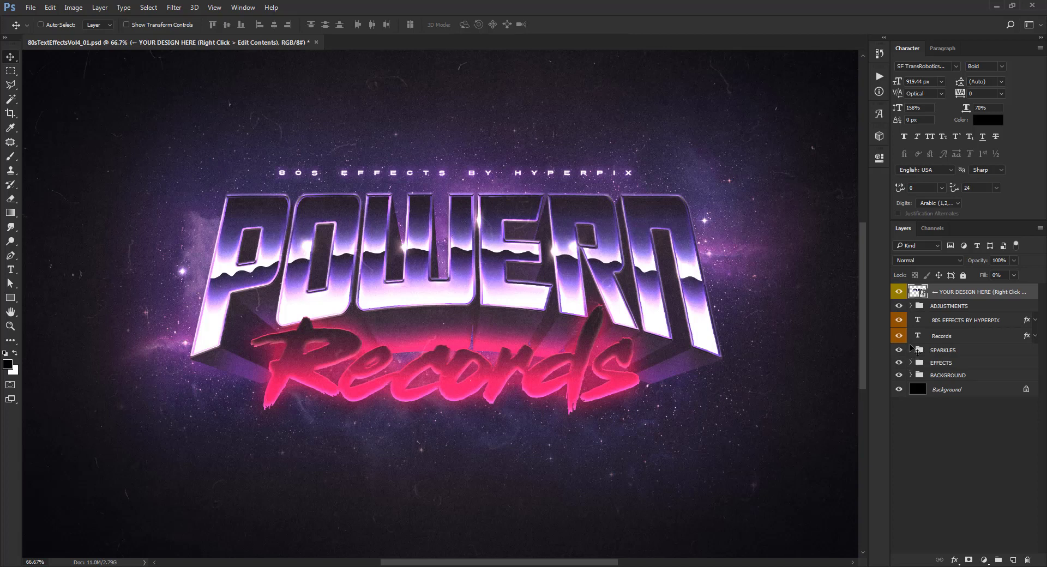
Replace the text of the Records layer with Hyperpix
click(918, 337)
double_click(919, 337)
text(4)
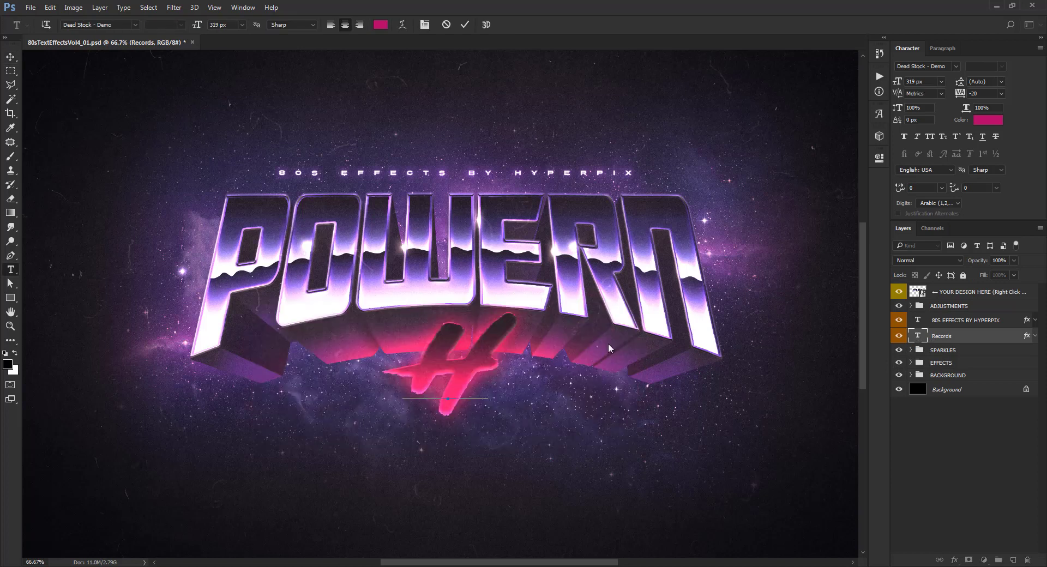
text(y)
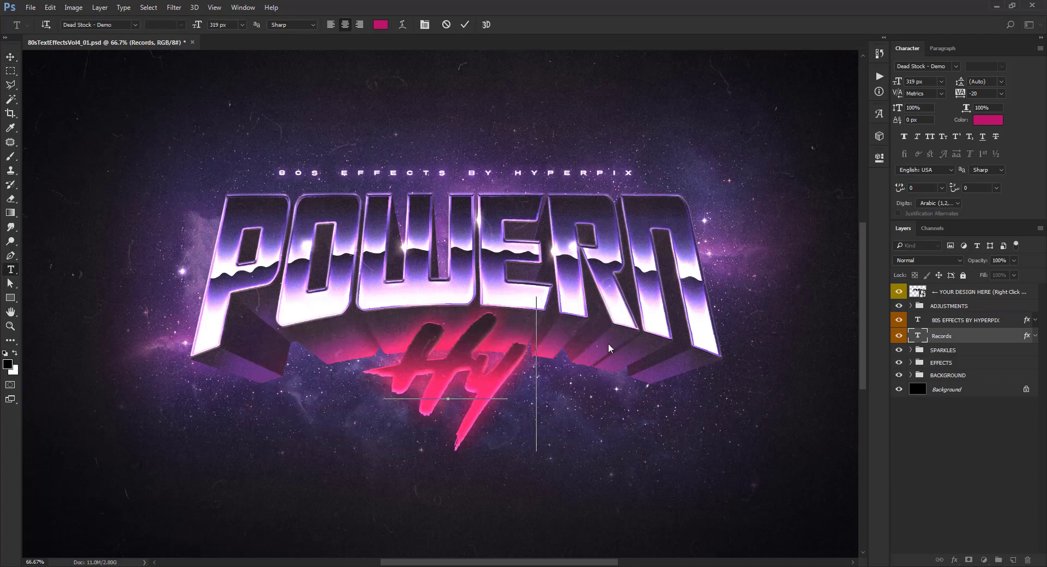
text(perp)
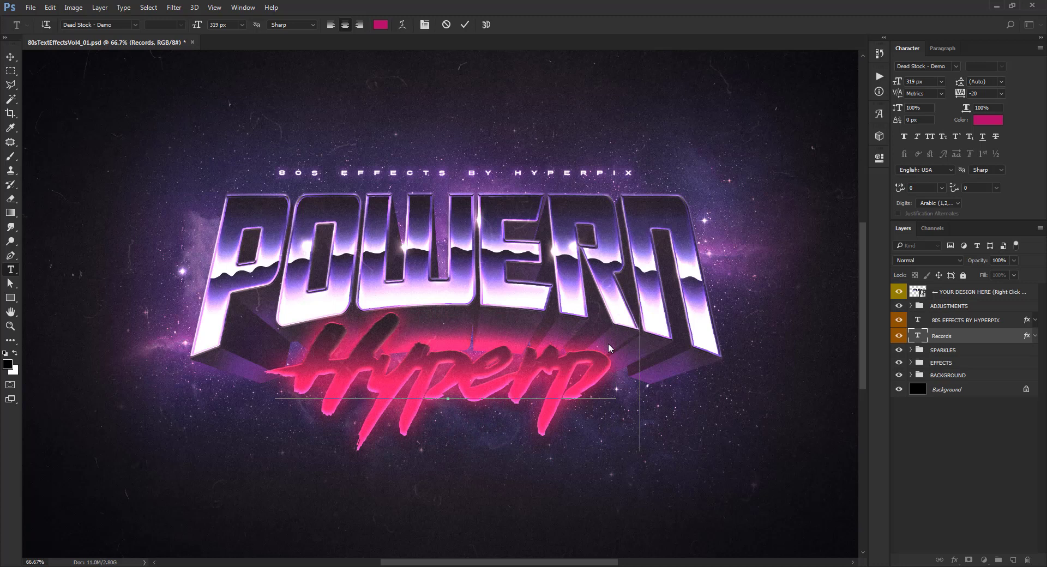
text(ix)
key(ctrl+Return)
key(v)
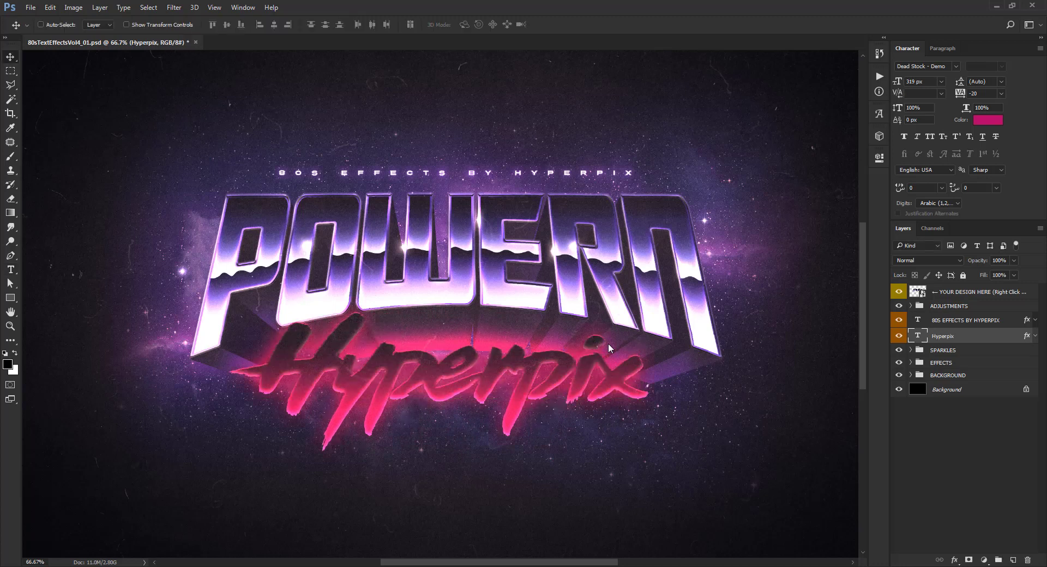
Replace the tagline above the main title with HYPERPIX PRESENTS, with a wider gap between the two words
scroll(536, 388, down, 1)
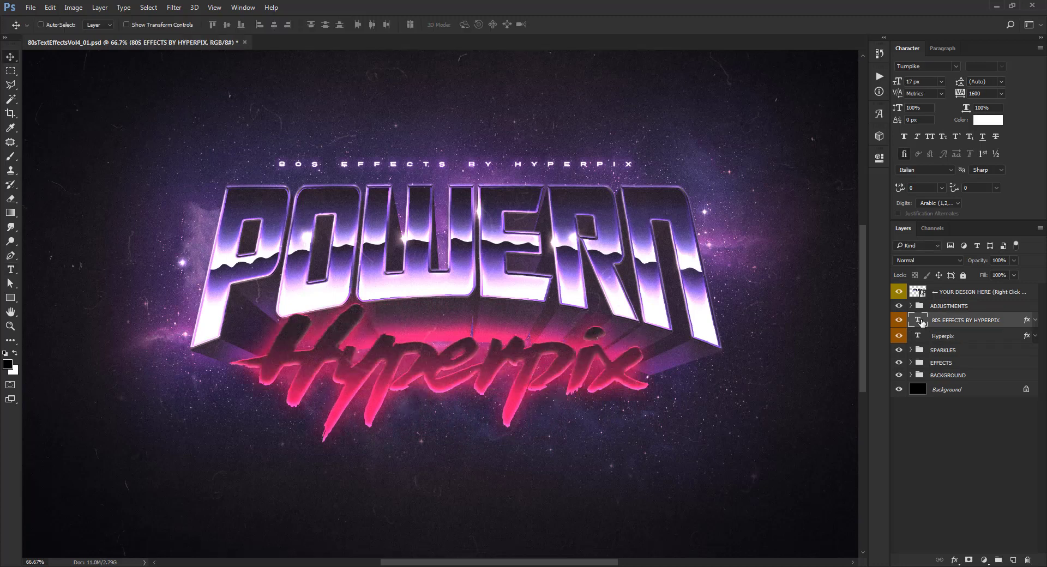
double_click(460, 165)
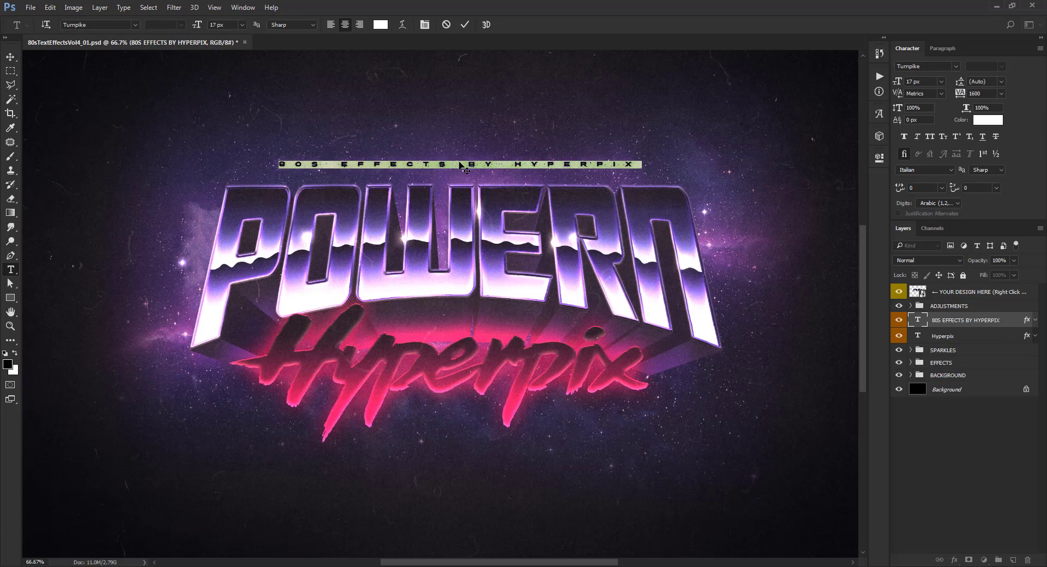
text(HYPERPIX)
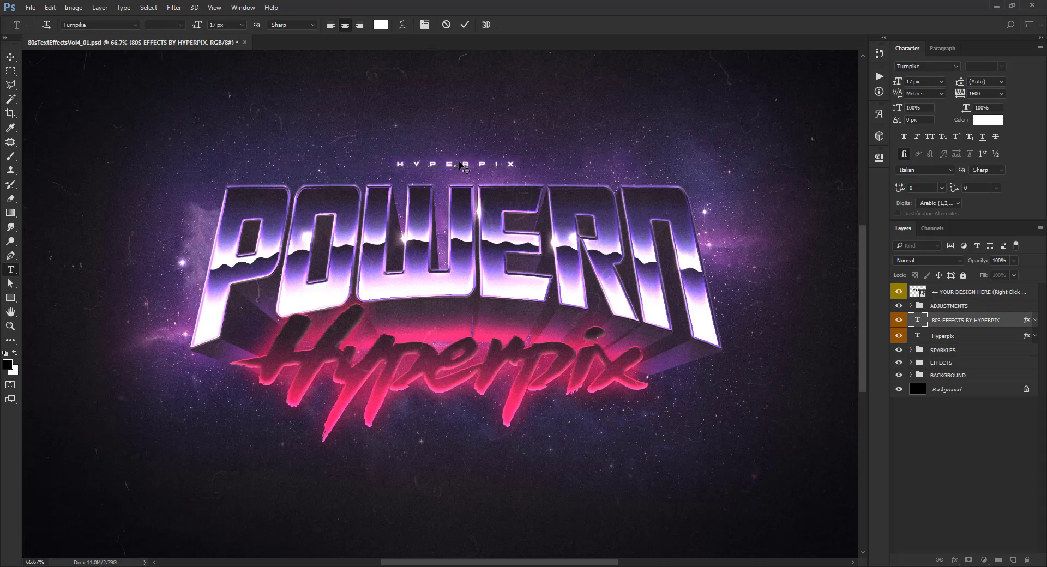
text( PRESENTS)
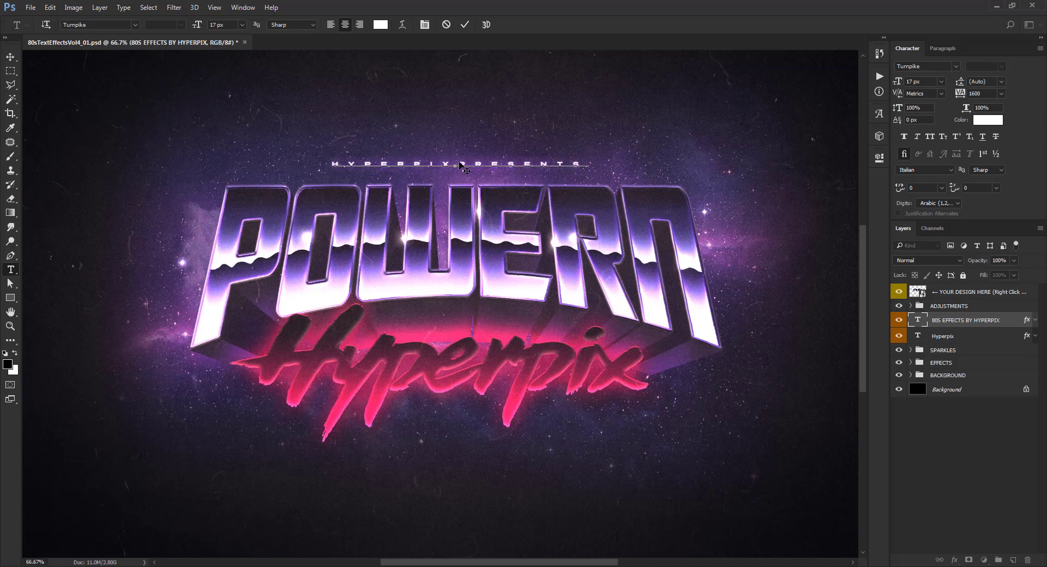
key(ctrl+Return)
key(v)
key(t)
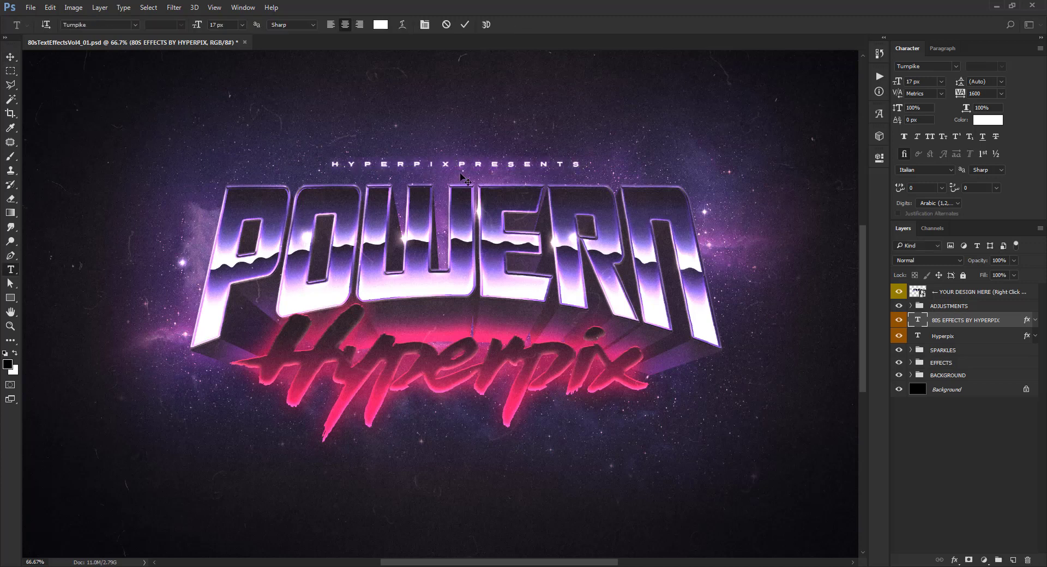
key(ctrl+Return)
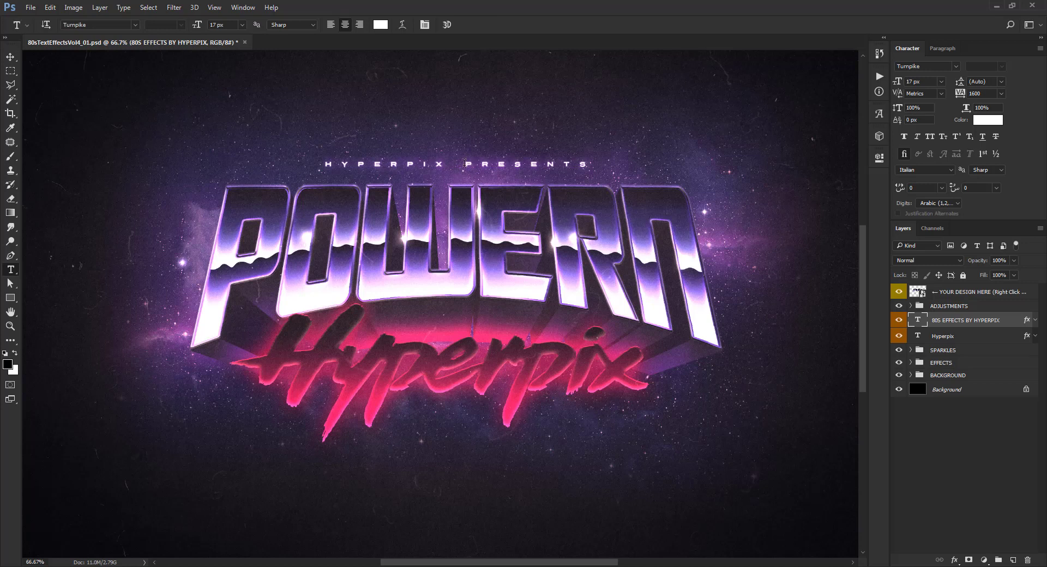
key(v)
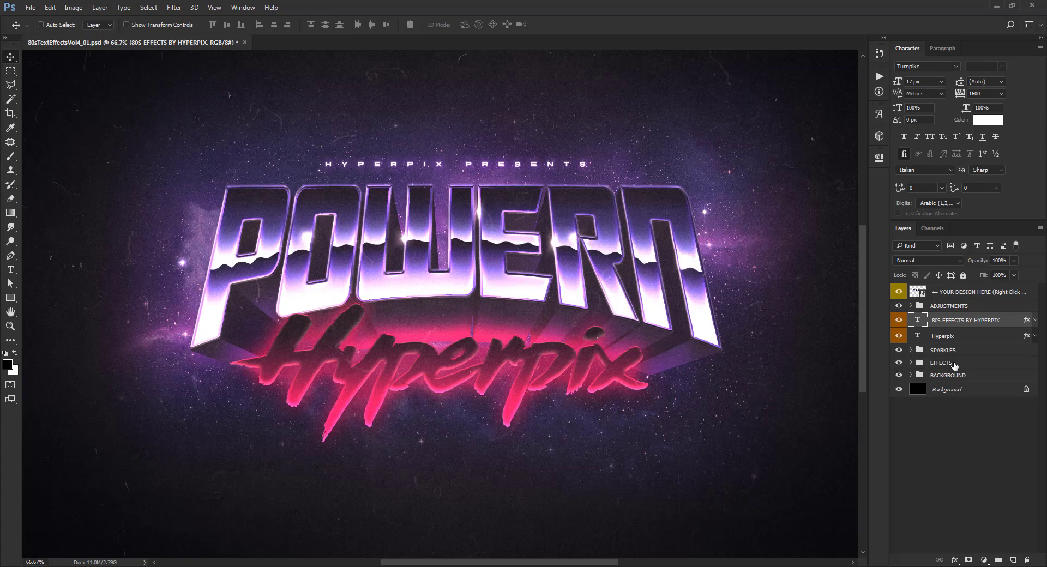
Hide the lowest Design by Hyperpix layers inside the EXTRUSION group of EFFECTS to shorten the title's extrusion
click(955, 365)
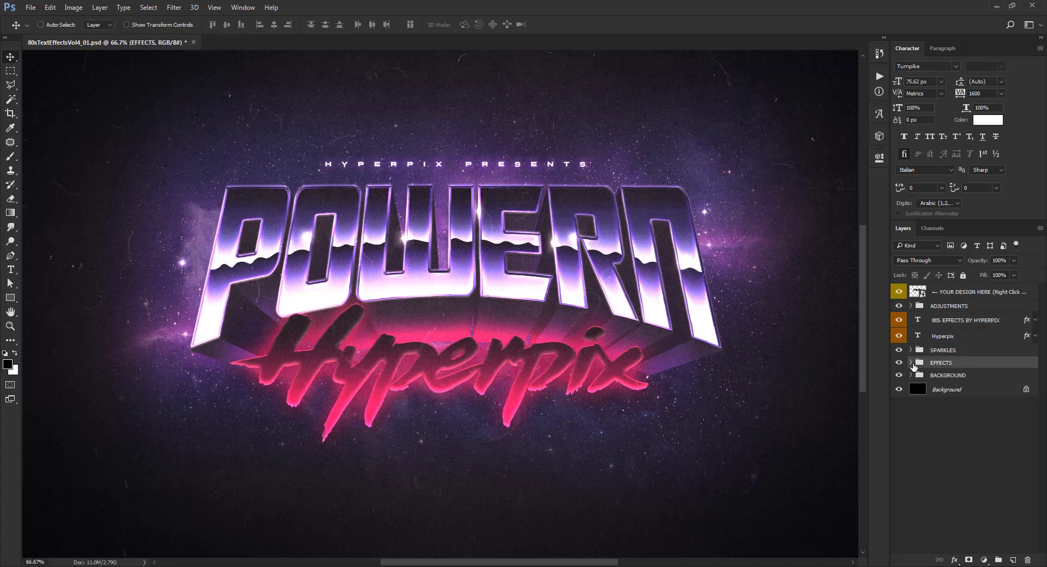
click(911, 363)
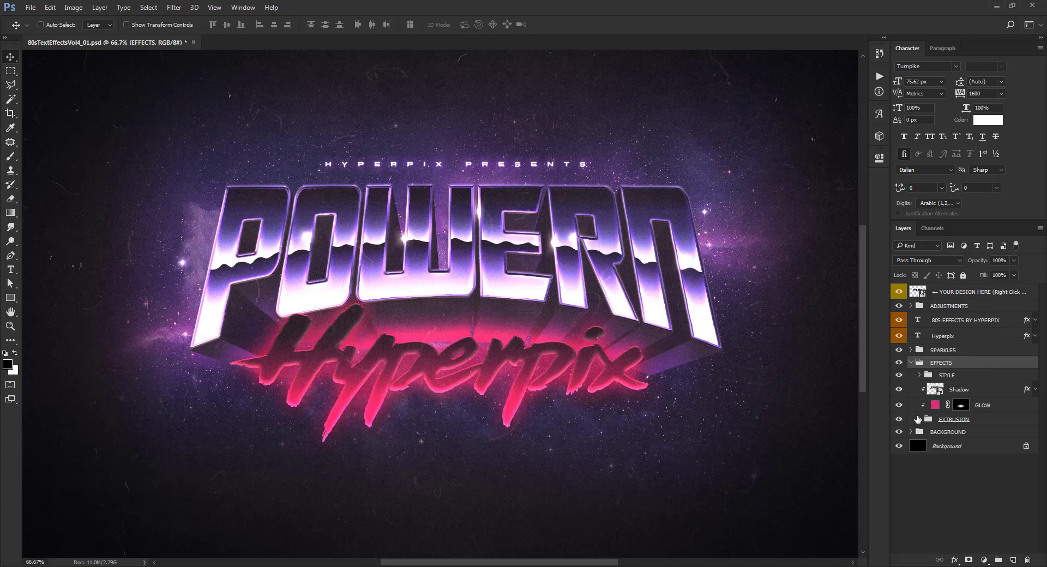
click(920, 419)
drag(1042, 305, 1046, 514)
double_click(913, 50)
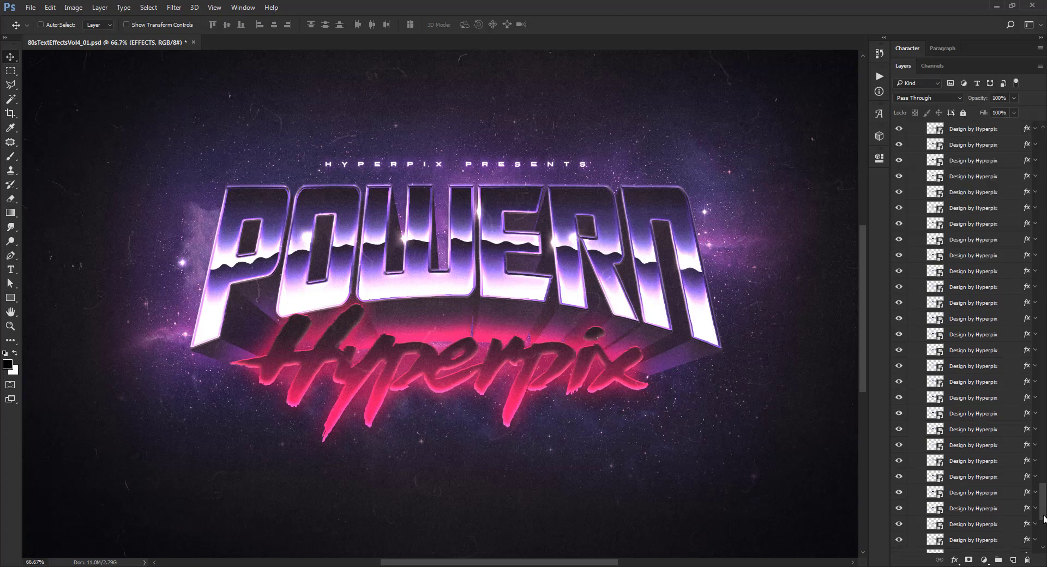
scroll(1044, 518, down, 3)
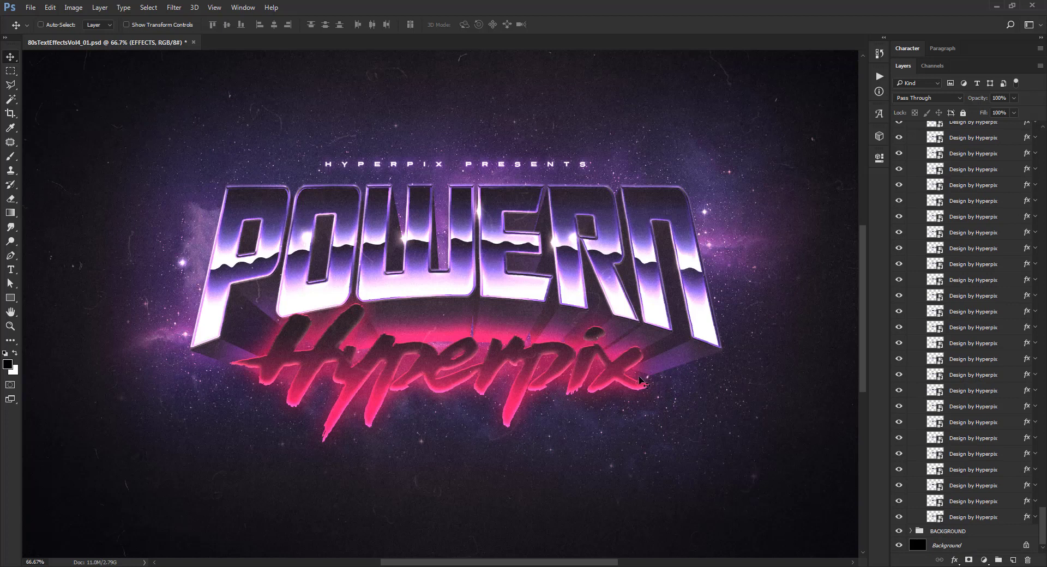
drag(900, 517, 903, 127)
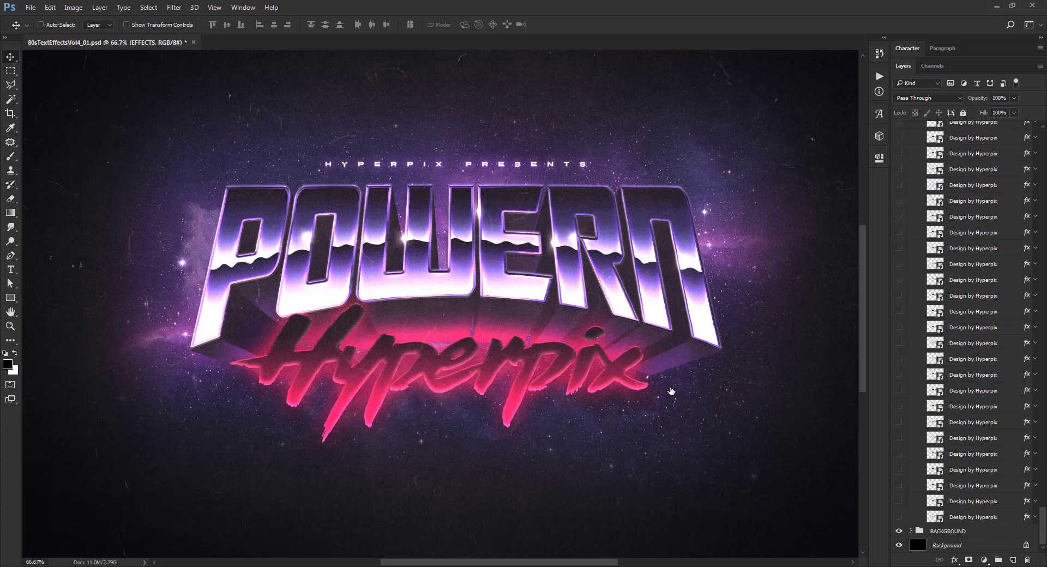
scroll(982, 448, up, 8)
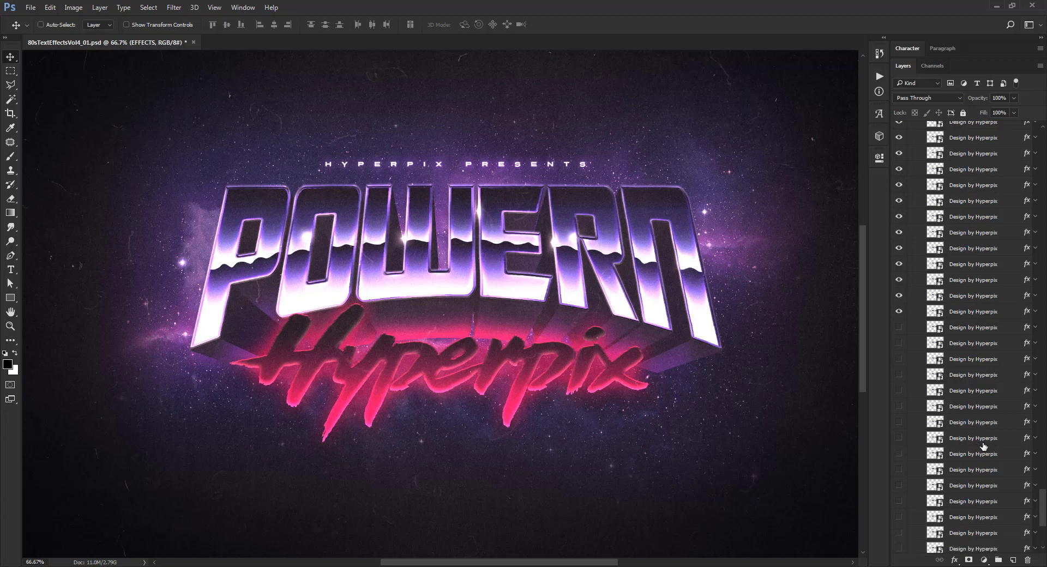
drag(907, 501, 901, 121)
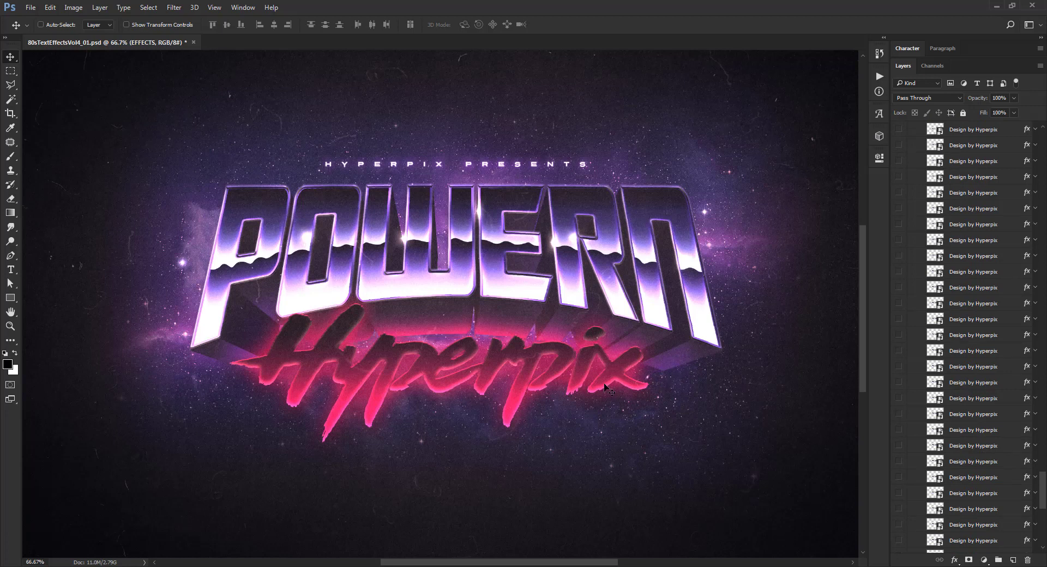
scroll(970, 384, up, 3)
drag(900, 256, 900, 562)
drag(1041, 531, 1041, 150)
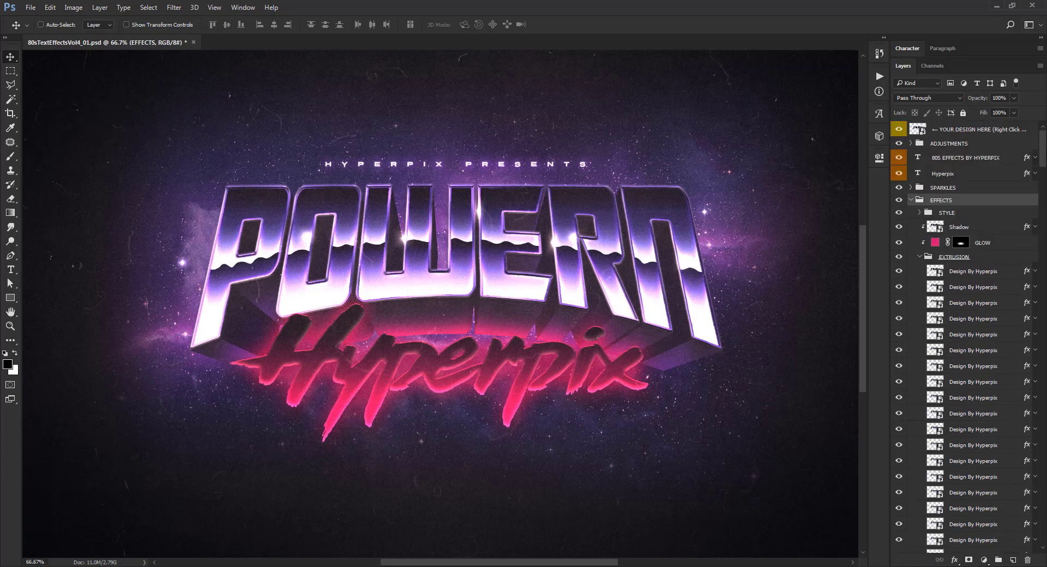
Convert the EXTRUSION group to a smart object and inspect the extrusion below the title up close
click(920, 256)
click(967, 260)
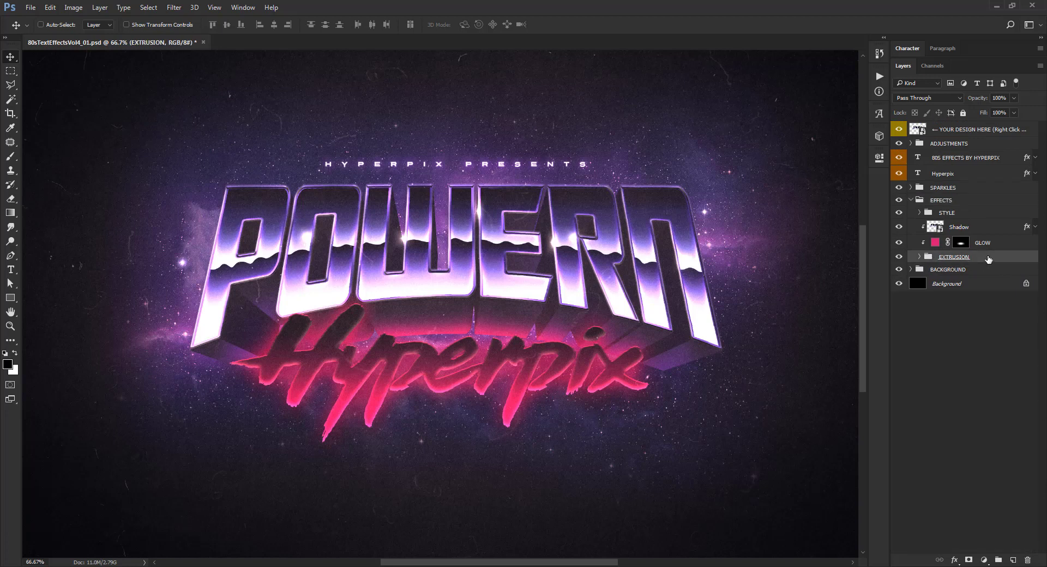
right_click(989, 260)
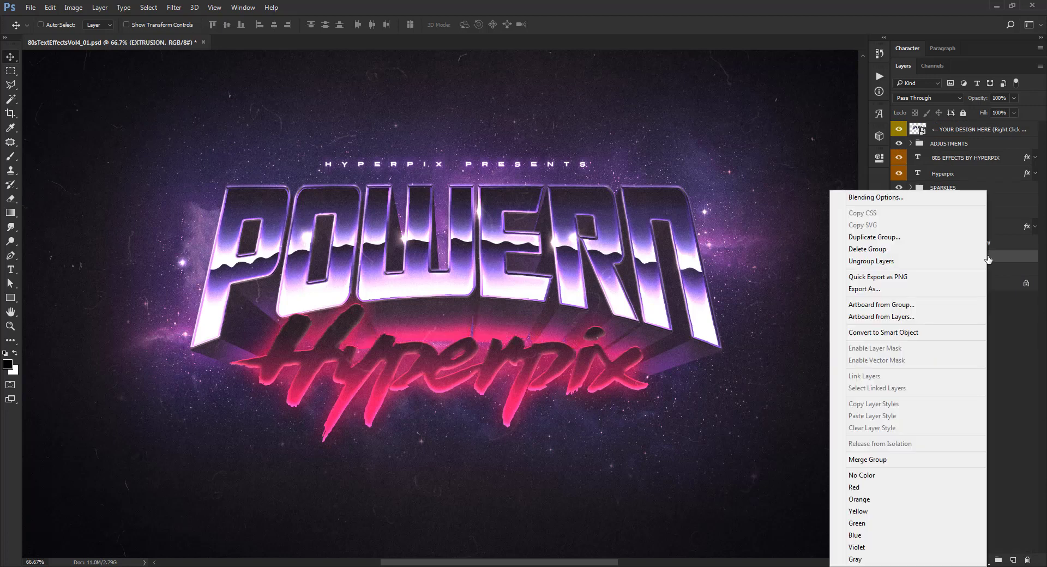
click(889, 334)
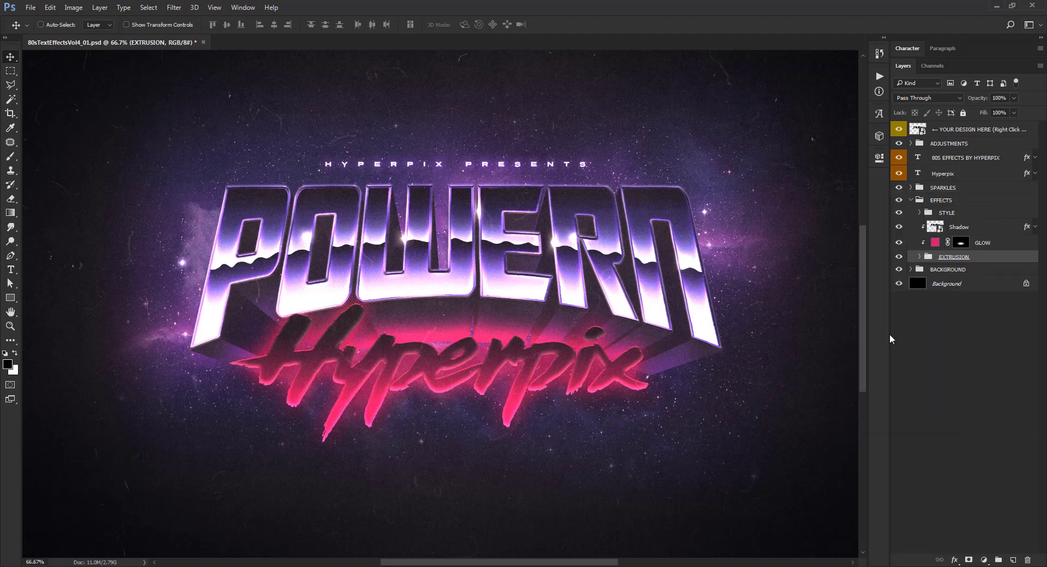
key(ctrl+space)
ctrl+click(486, 365)
mouse_move(486, 364)
mouse_down()
mouse_move(488, 336)
mouse_move(489, 369)
mouse_up()
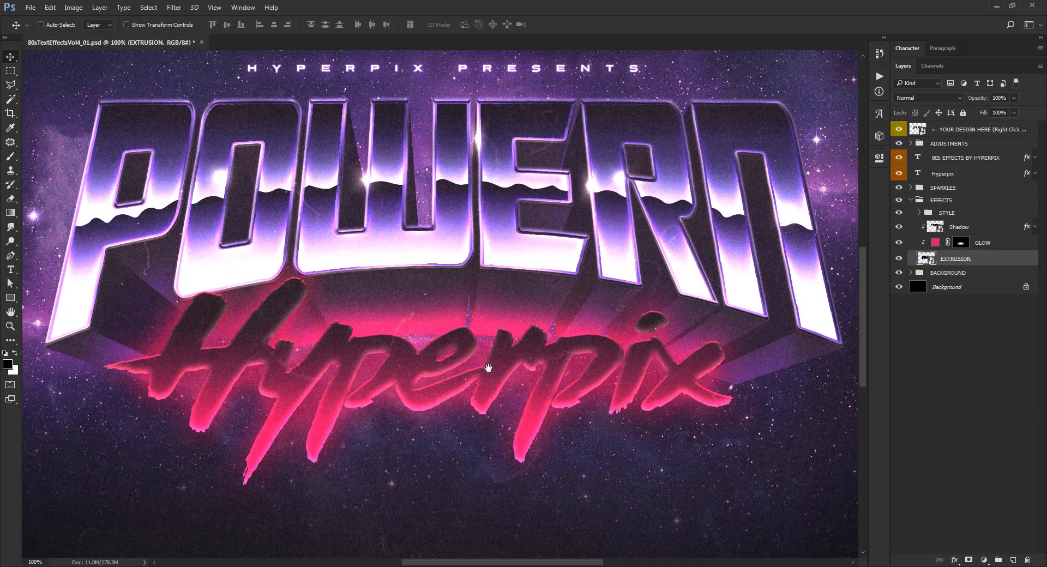
alt+click(489, 369)
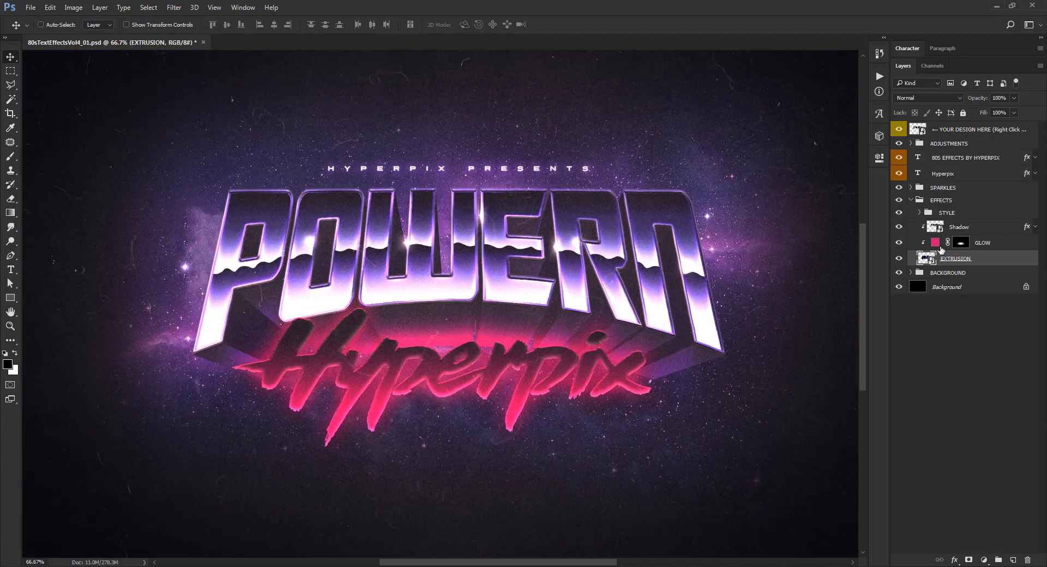
Try turquoise (2ce4dd) and violet-blue (4f2ce4) as the GLOW fill color, and cancel the color change
double_click(937, 243)
click(886, 387)
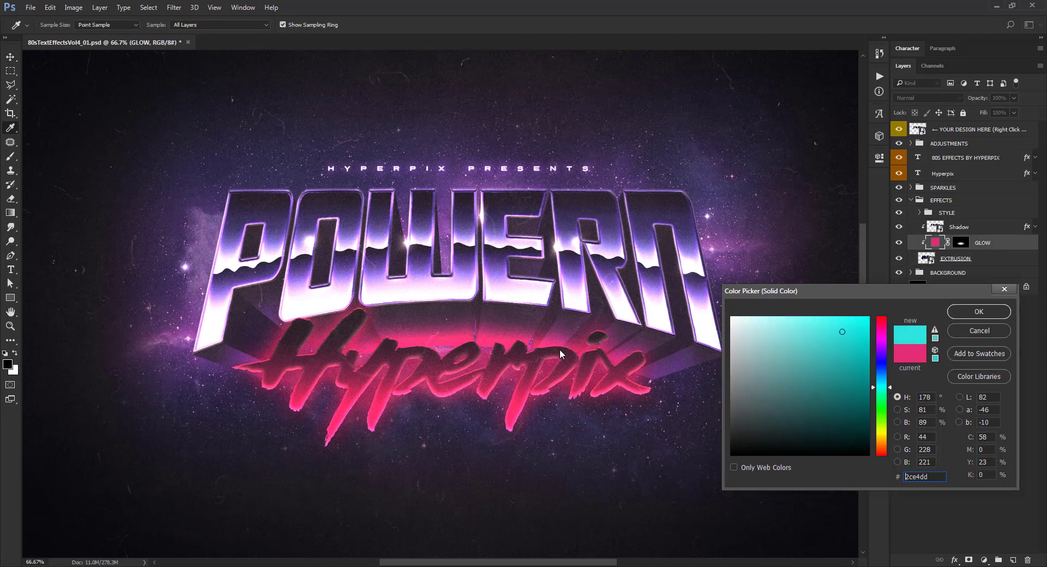
click(883, 360)
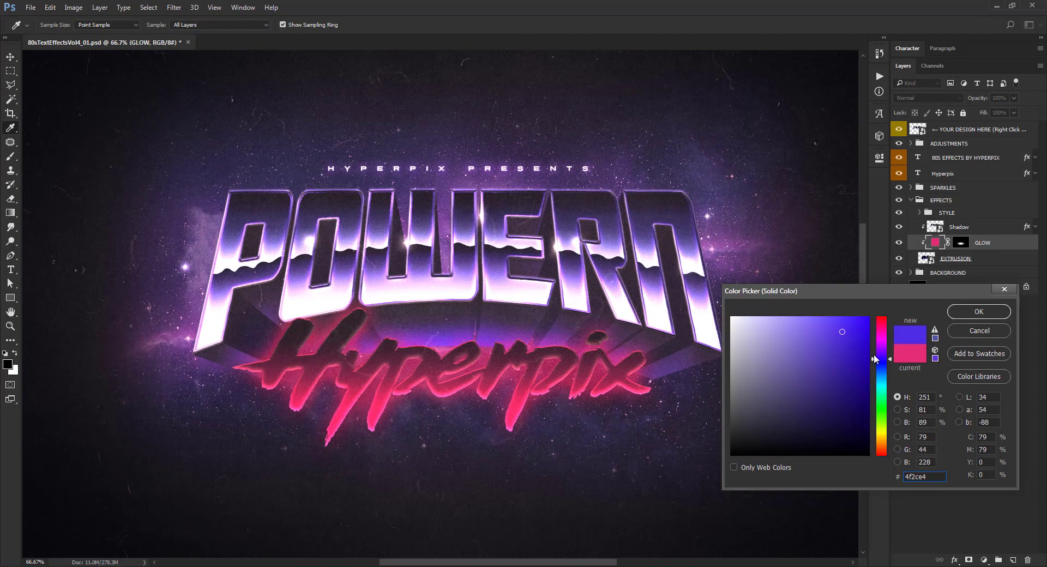
click(909, 356)
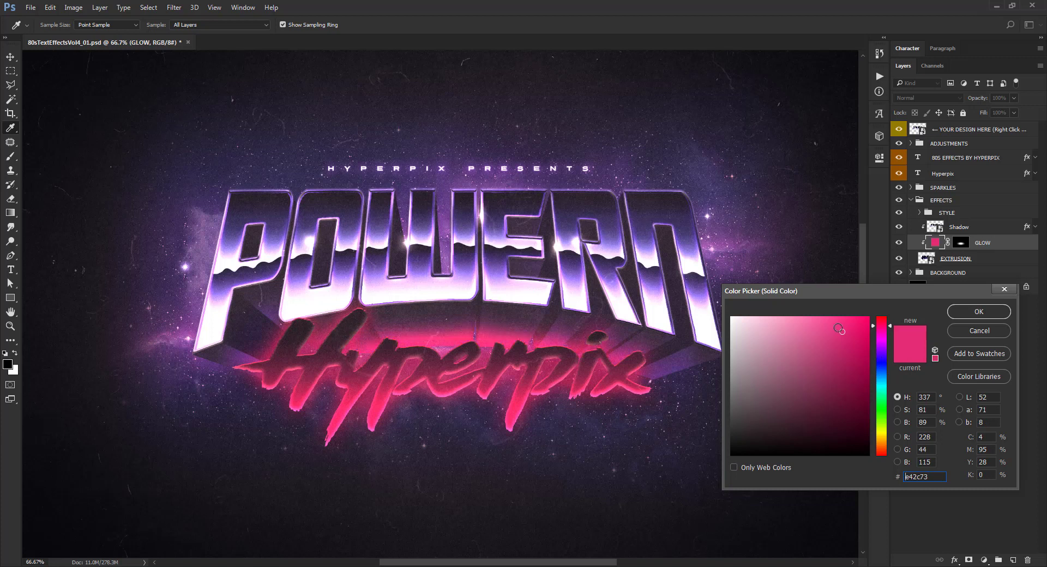
click(976, 332)
Reposition the Gradient Overlay of the Hyperpix text layer and set its scale to 50%
click(986, 214)
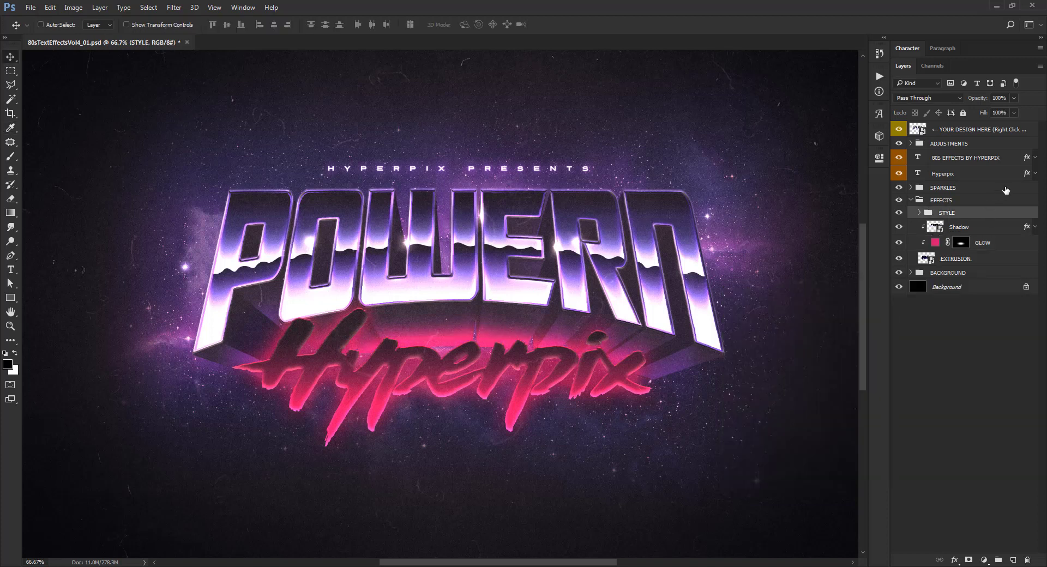
double_click(1006, 174)
drag(705, 263, 795, 259)
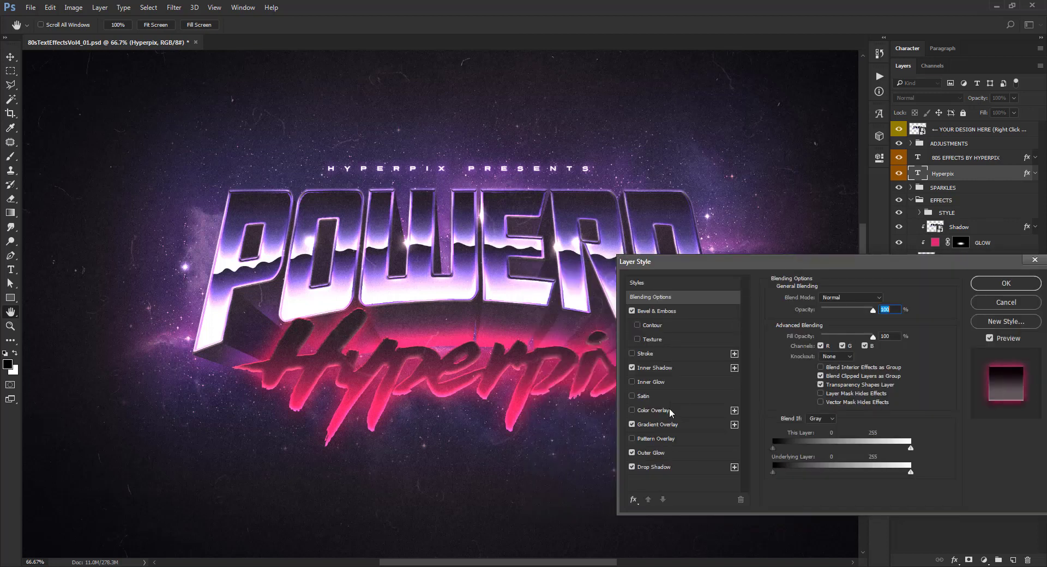
click(658, 425)
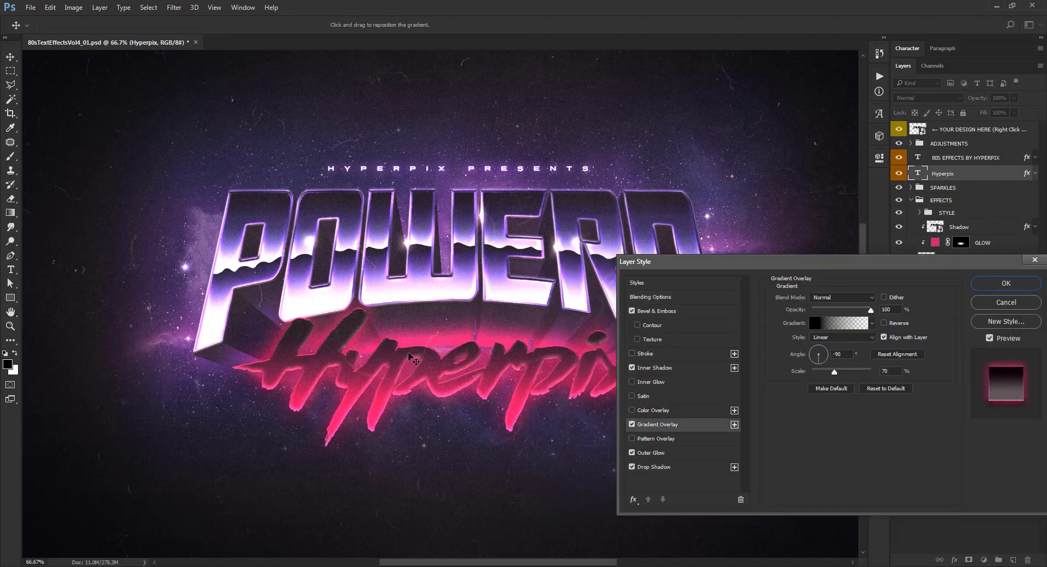
drag(412, 342, 409, 364)
drag(834, 372, 825, 373)
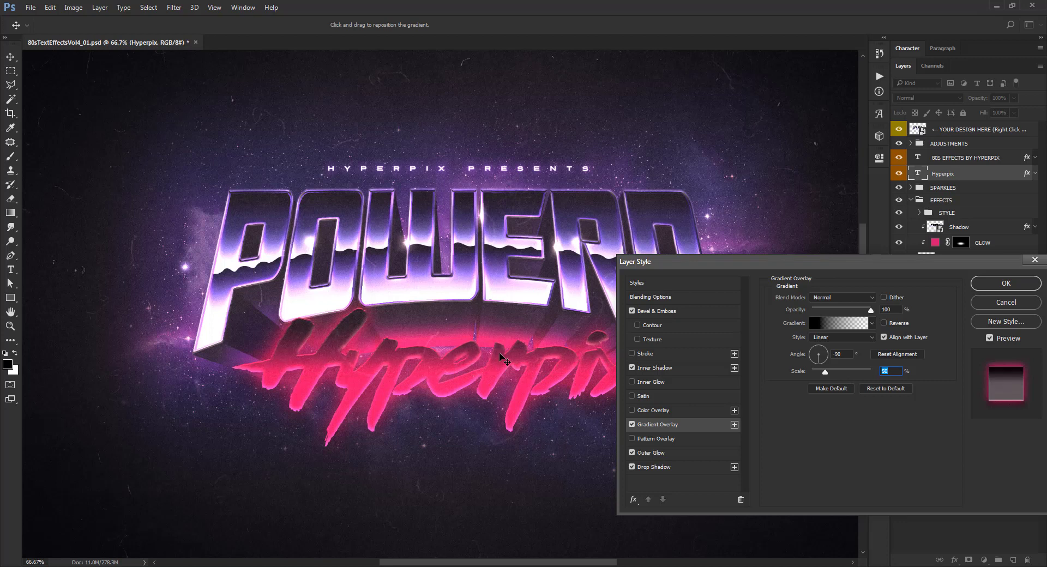
mouse_move(501, 355)
mouse_down()
mouse_move(500, 371)
mouse_move(499, 356)
mouse_up()
click(1008, 284)
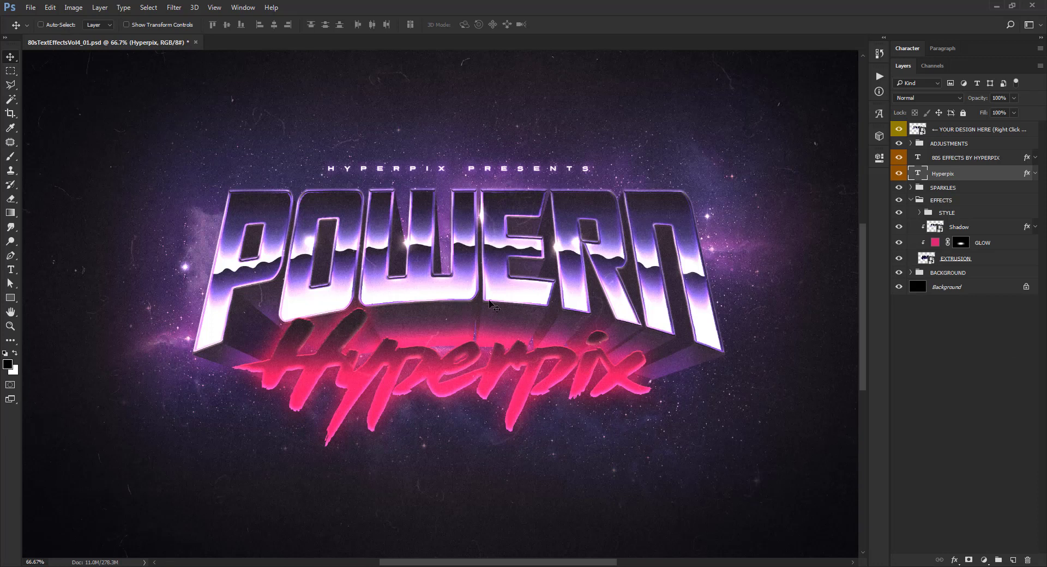
Reposition the four lowest Sparkle groups of SPARKLES on the POWERN letters, including one on the upper left corner of the P
click(911, 188)
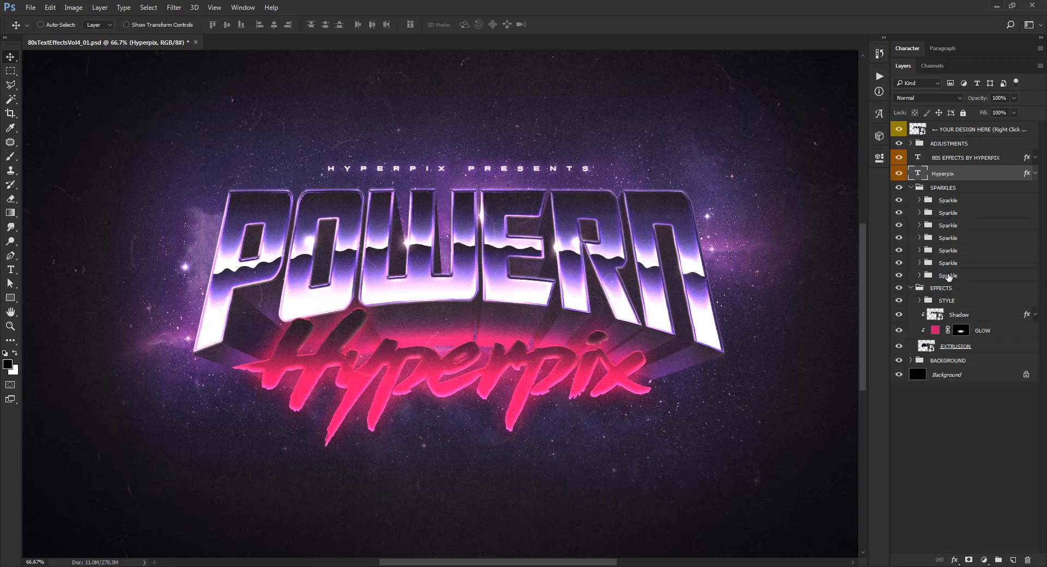
click(949, 275)
drag(272, 266, 290, 215)
scroll(236, 204, up, 1)
drag(727, 276, 644, 276)
scroll(644, 275, down, 1)
click(981, 264)
drag(627, 312, 650, 291)
click(943, 252)
drag(610, 346, 621, 329)
click(949, 239)
mouse_move(530, 350)
mouse_down()
mouse_move(533, 319)
mouse_move(533, 336)
mouse_up()
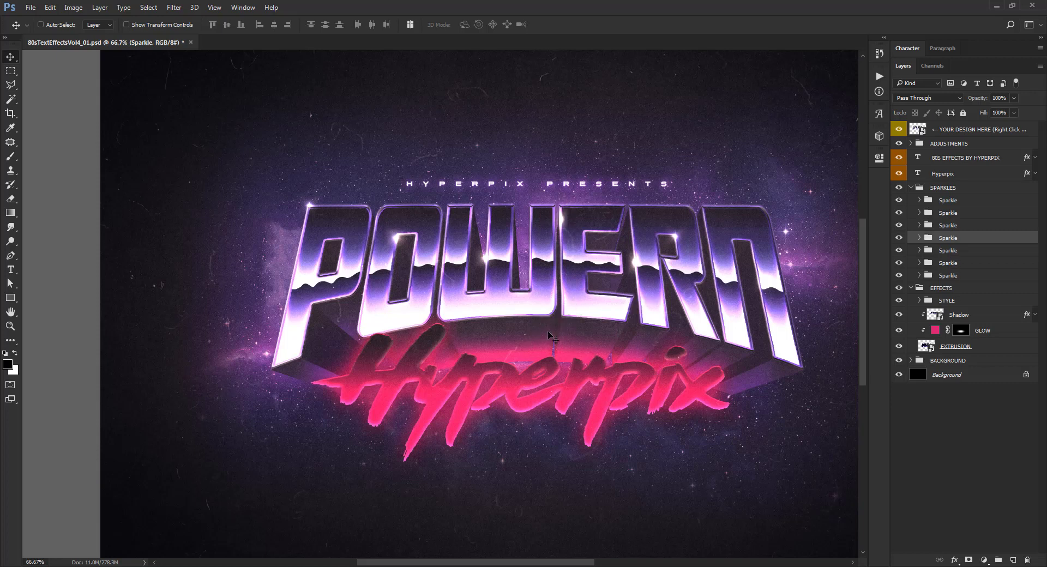
Reposition the three uppermost Sparkle groups on the POWERN letters, including one on the inner edge of the N's right leg
click(956, 226)
drag(667, 265, 670, 260)
click(941, 214)
drag(765, 310, 776, 294)
click(963, 205)
drag(594, 331, 596, 329)
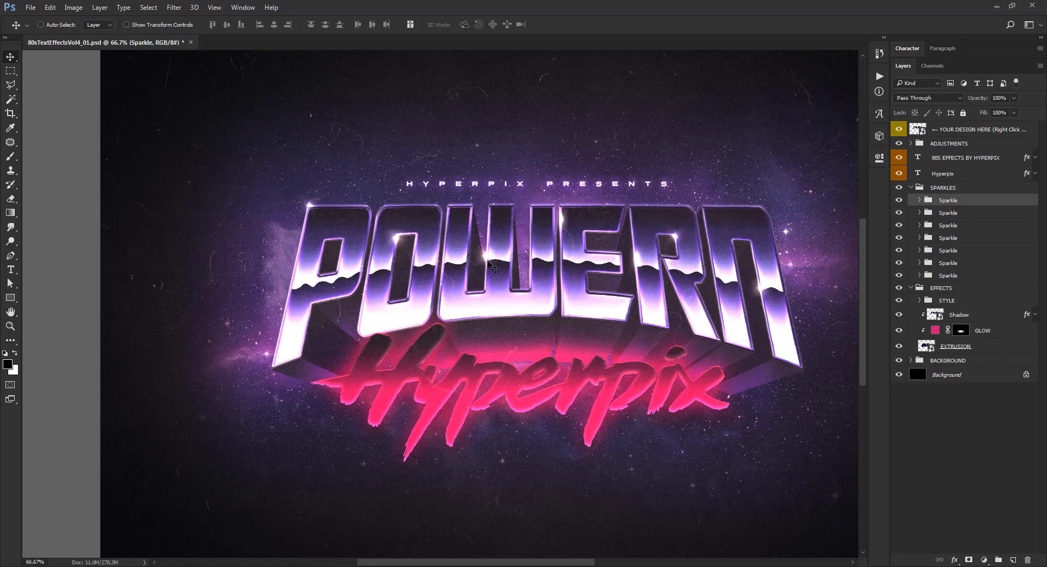
Duplicate the topmost Sparkle group and move the copy onto the right edge of the R
right_click(994, 204)
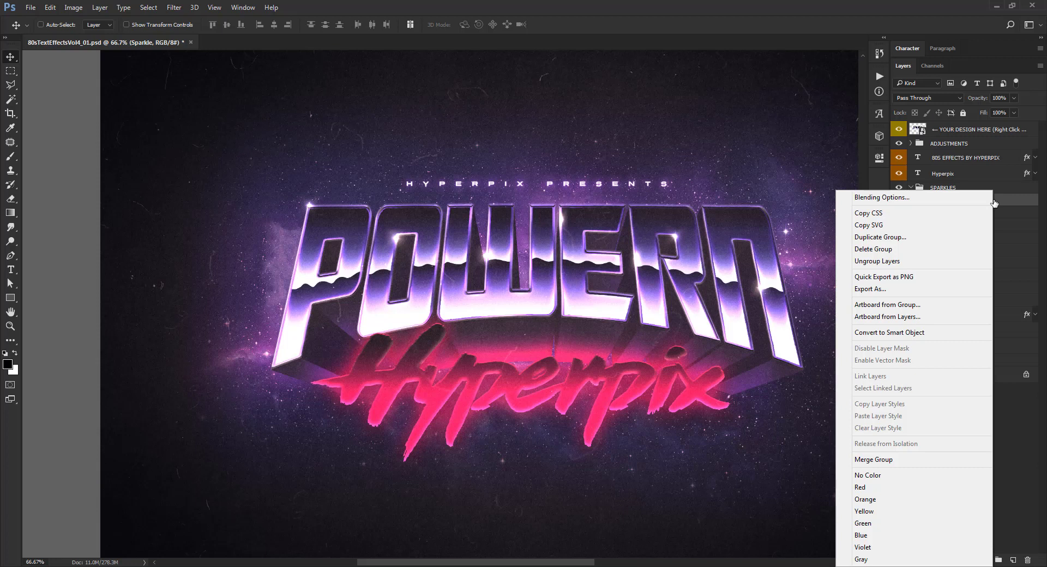
click(906, 238)
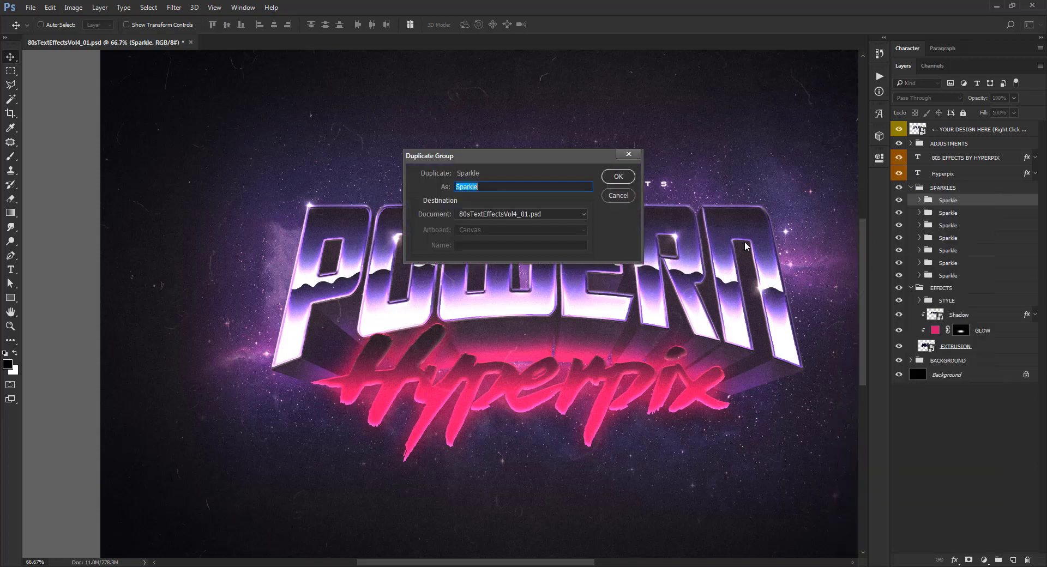
click(618, 177)
drag(489, 256, 717, 345)
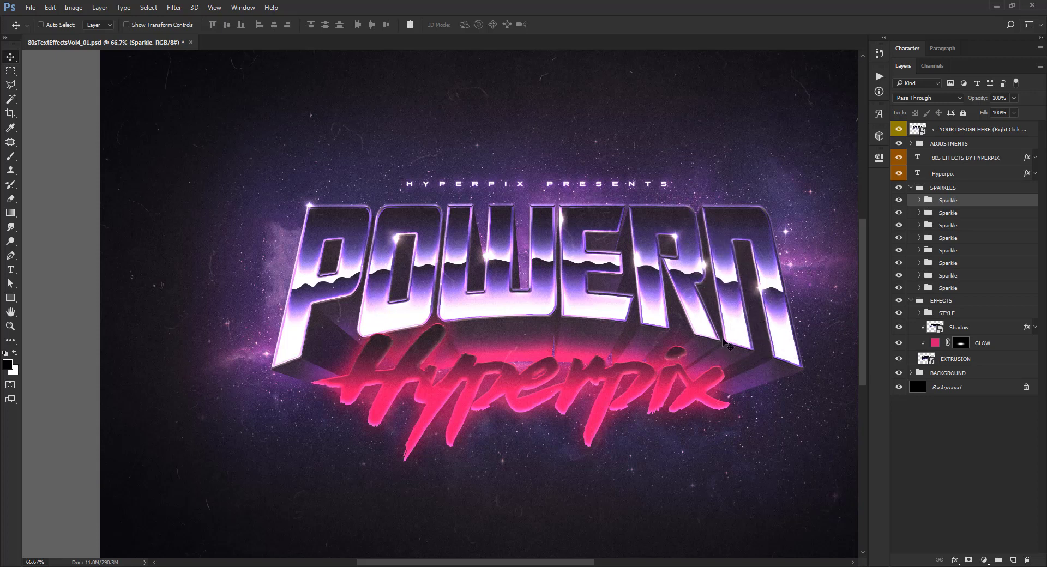
Duplicate the Sparkle group on the R and move the copy onto the P of the title
right_click(966, 200)
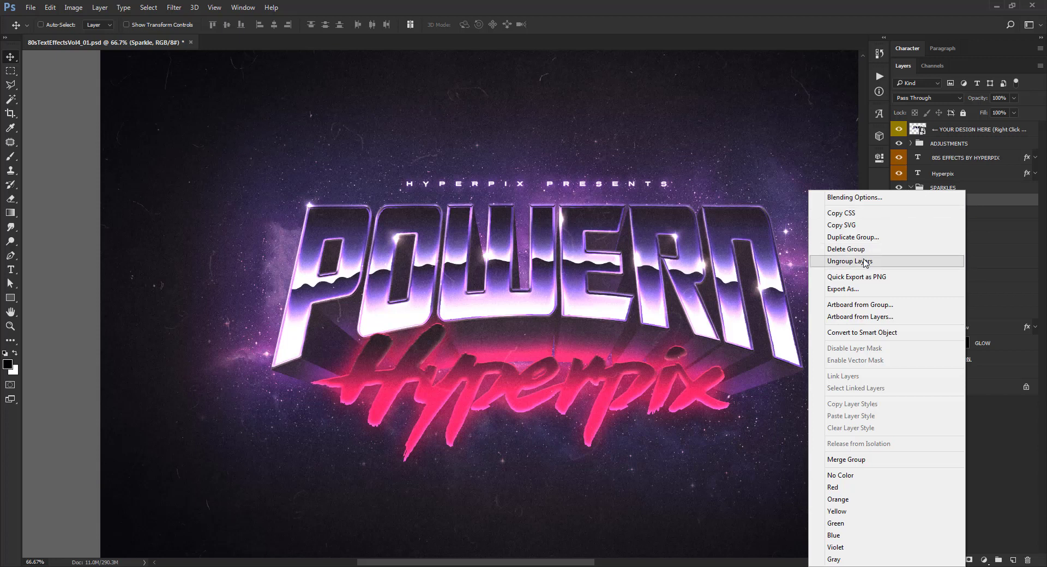
click(874, 241)
key(Return)
drag(734, 306, 346, 317)
drag(472, 270, 396, 268)
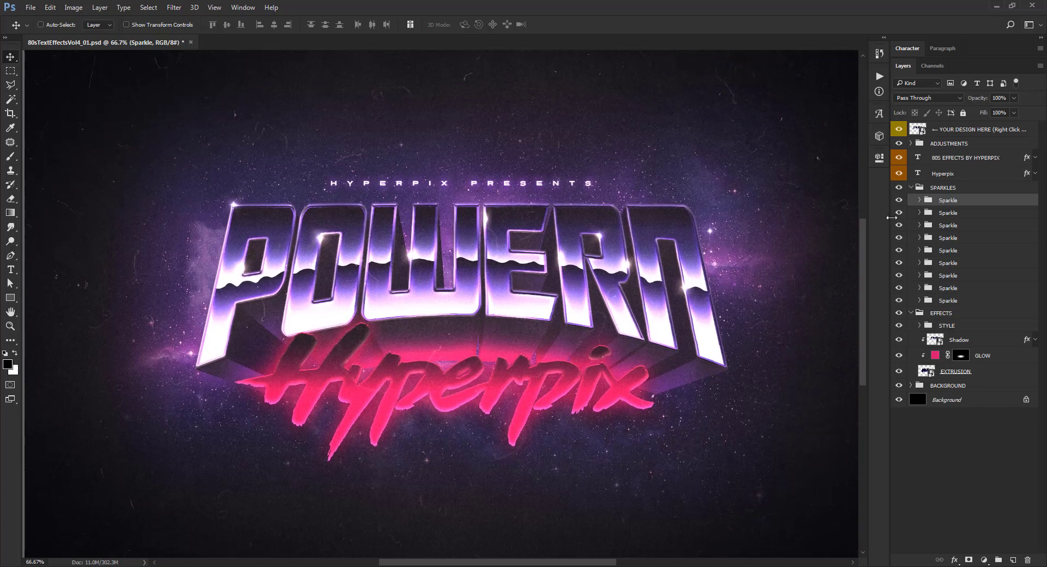
Hide the NOISE = ON group and show the NOISE = OFF group within ADJUSTMENTS
click(911, 188)
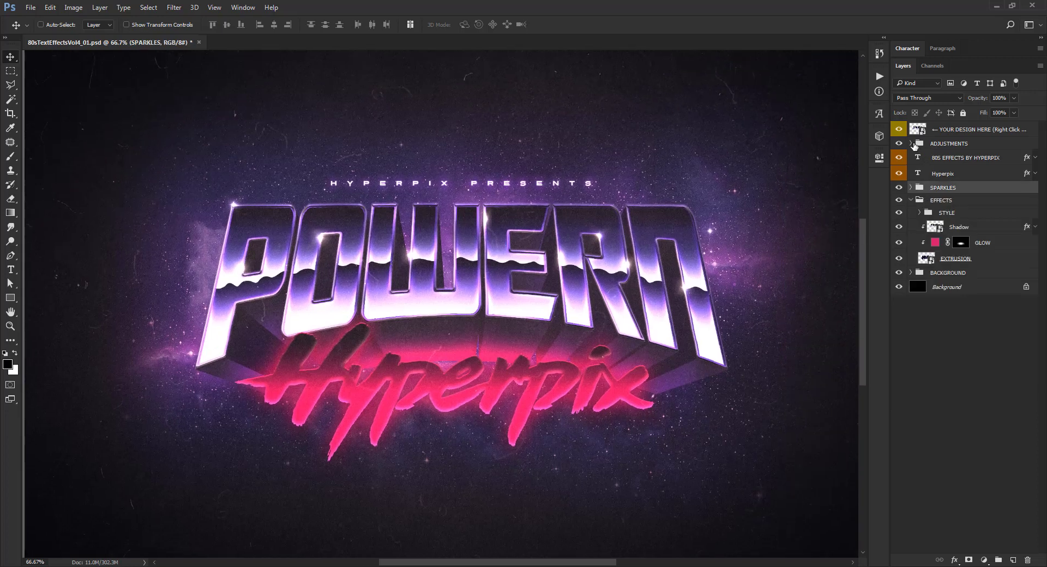
click(911, 144)
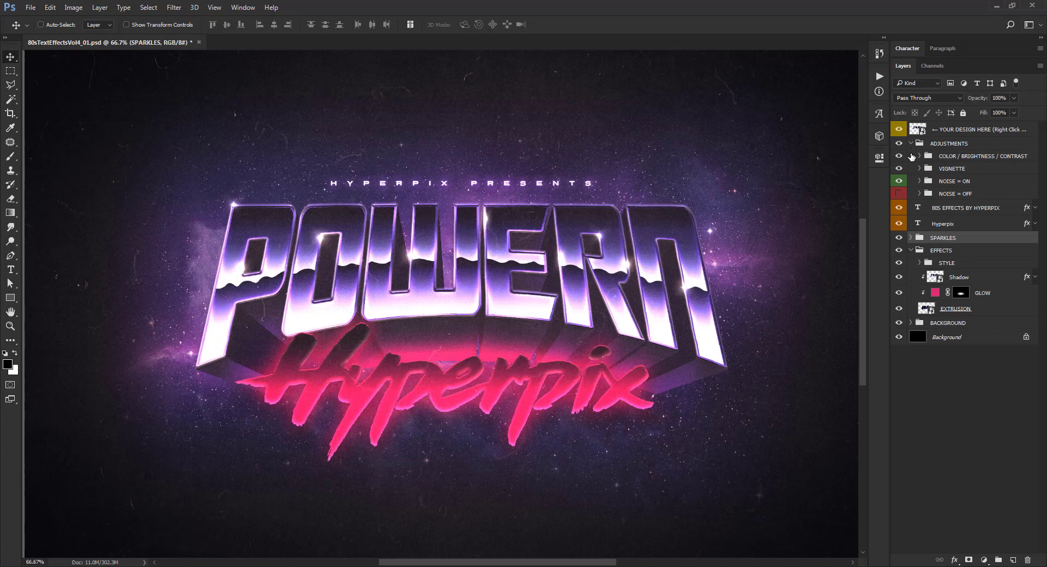
scroll(759, 246, up, 1)
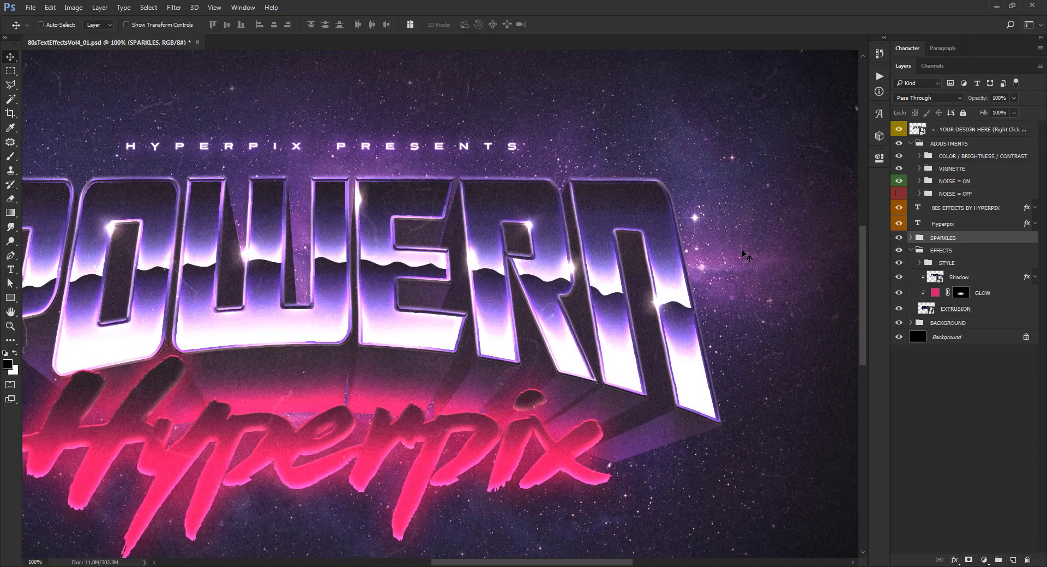
scroll(669, 260, up, 1)
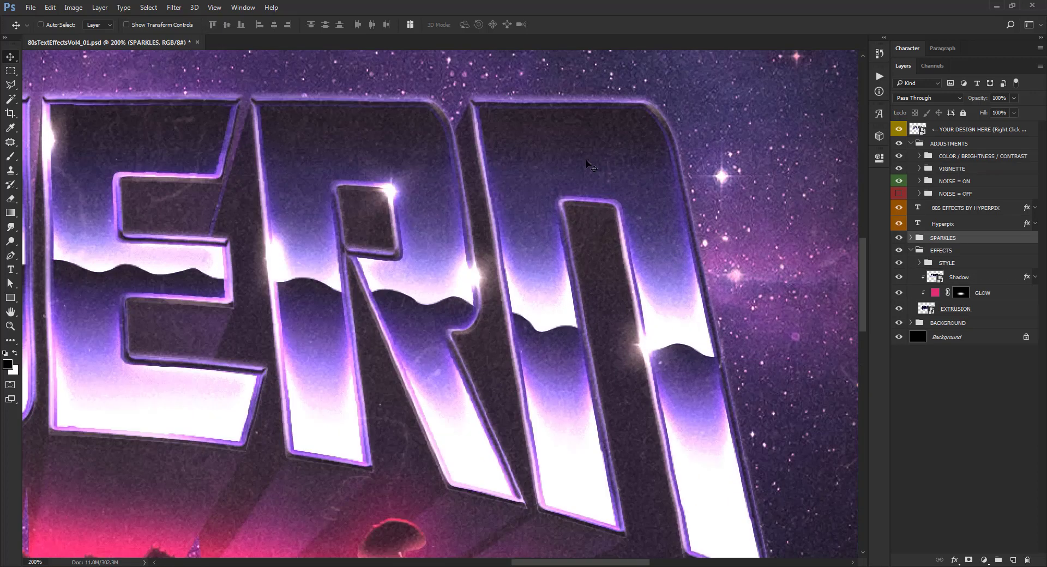
click(900, 182)
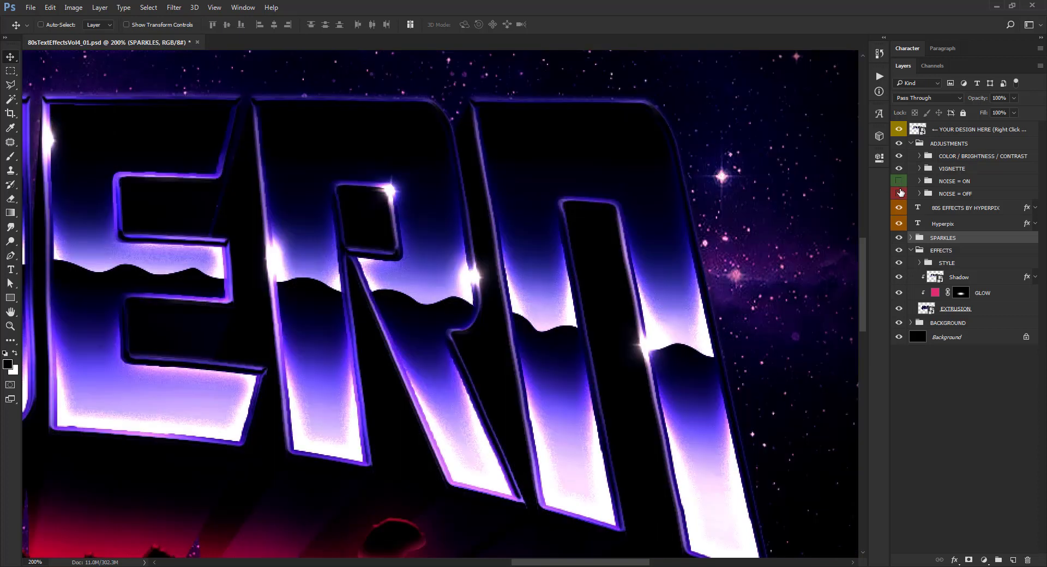
click(899, 194)
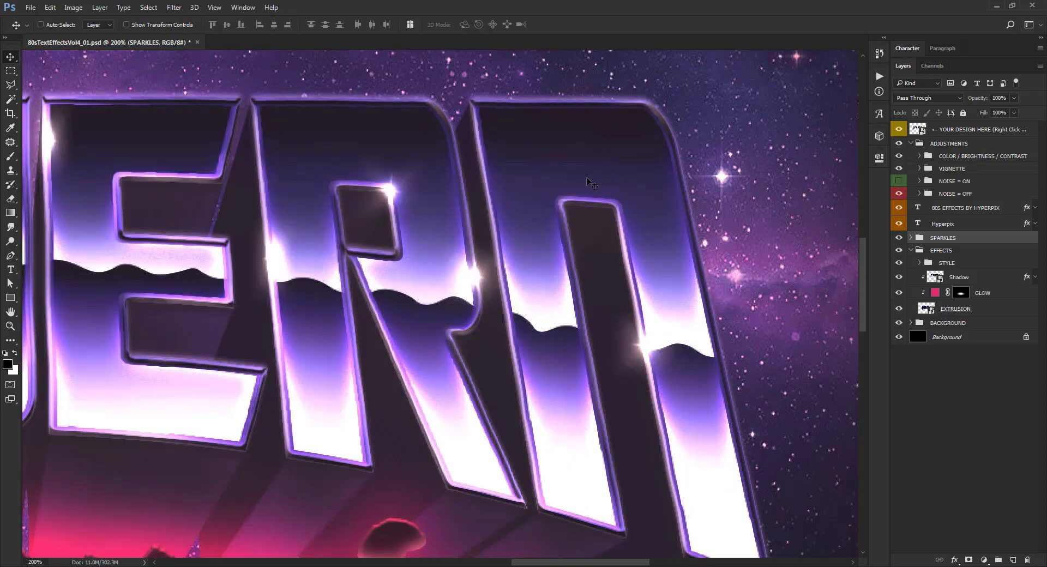
Compare the title artwork with NOISE = ON and with NOISE = OFF up close, leaving only NOISE = OFF shown
alt+click(612, 166)
alt+click(612, 166)
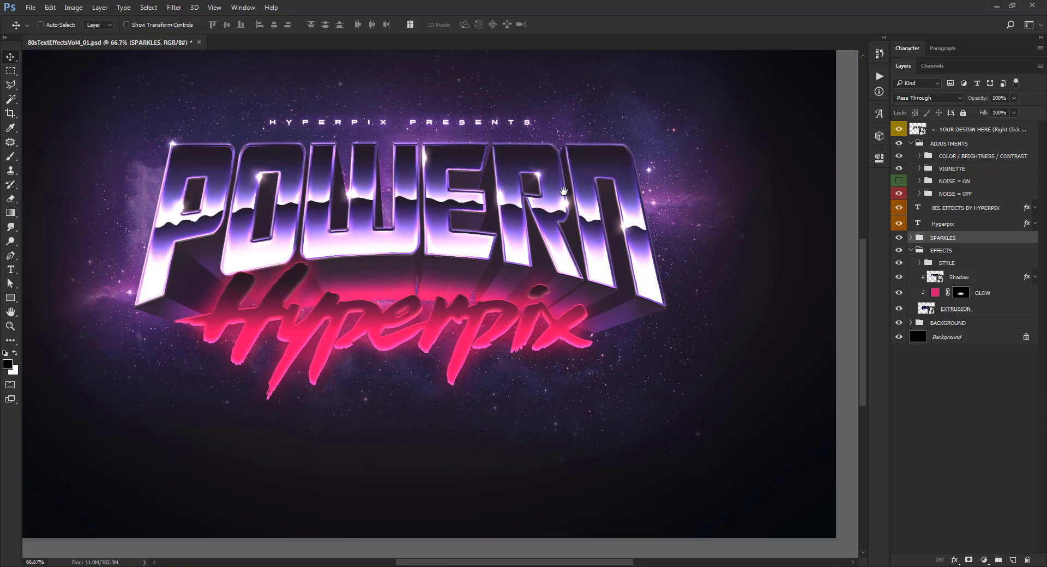
drag(545, 179, 593, 214)
scroll(401, 258, up, 2)
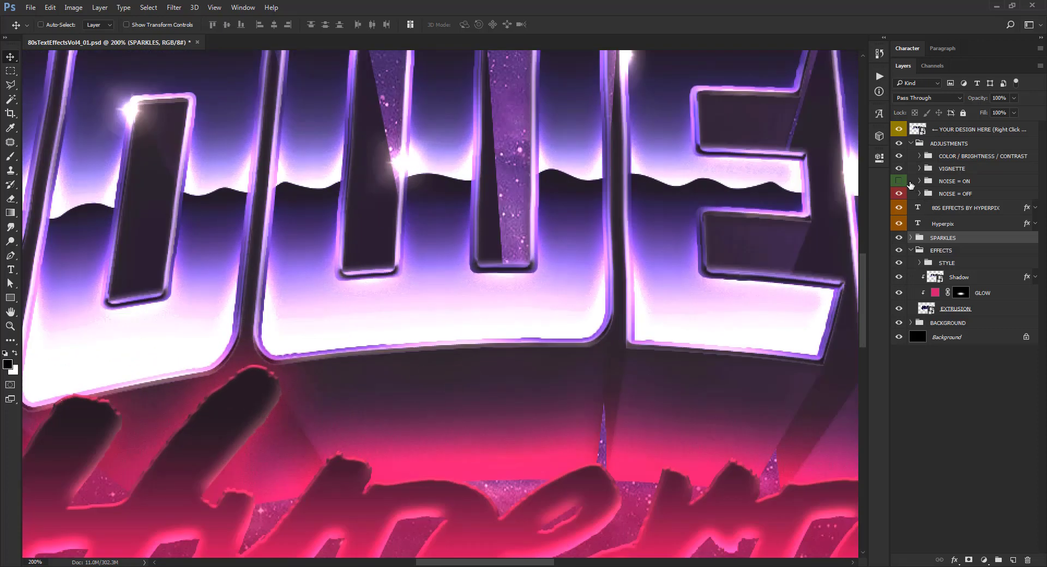
click(899, 194)
click(899, 181)
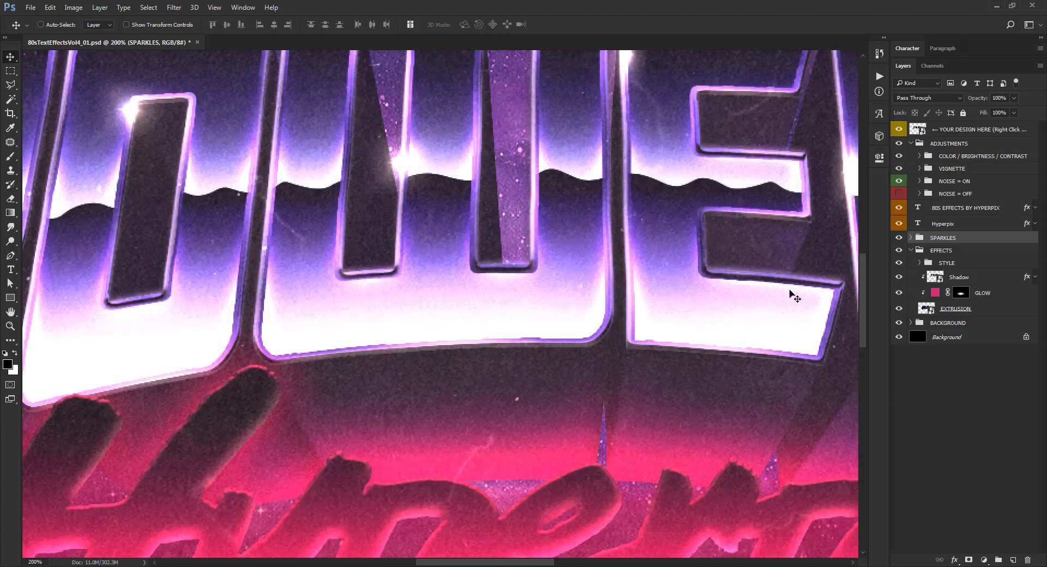
click(899, 181)
click(899, 193)
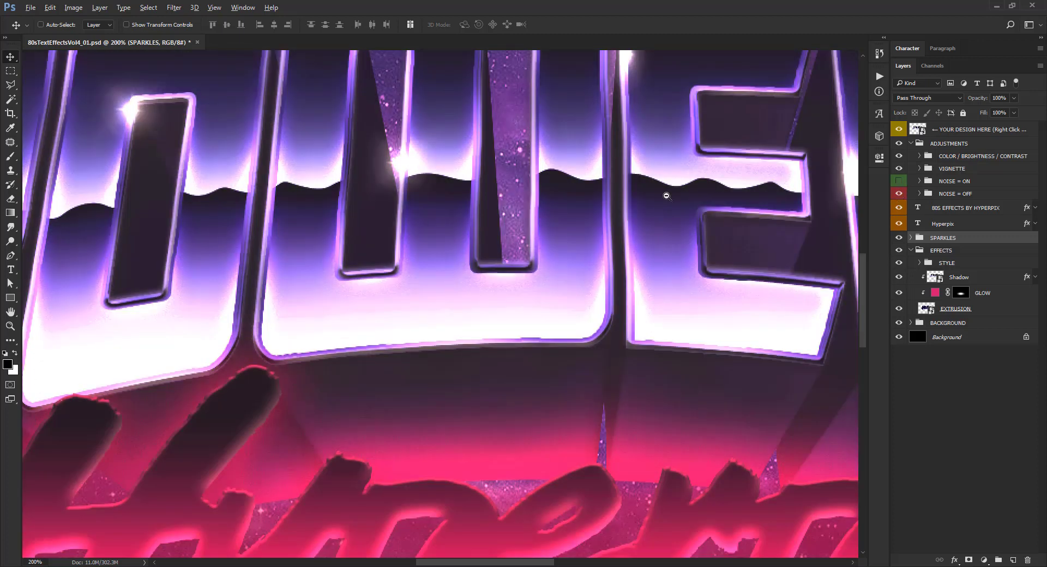
scroll(667, 197, down, 2)
drag(648, 201, 547, 229)
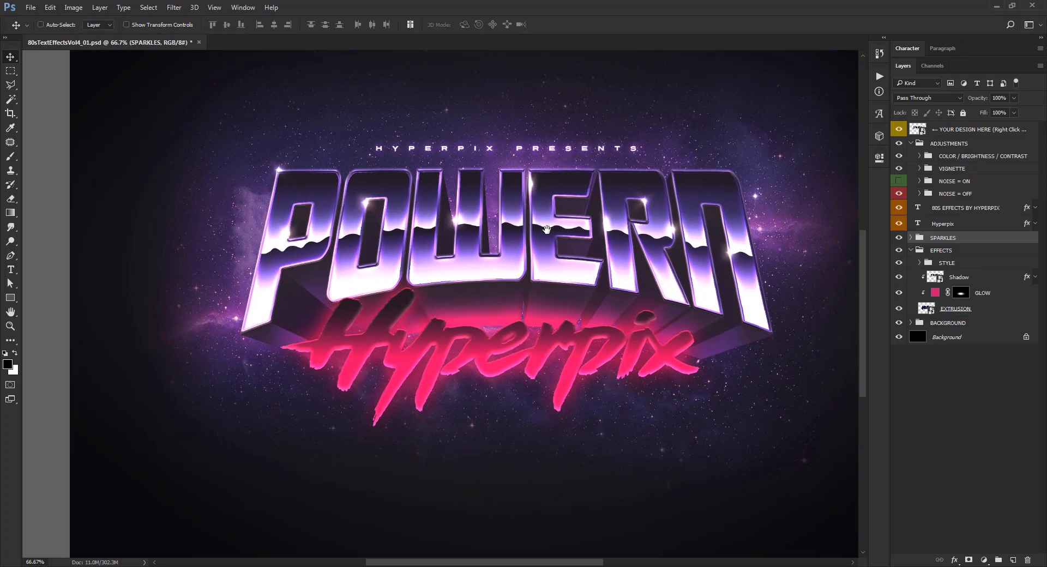
scroll(545, 223, down, 1)
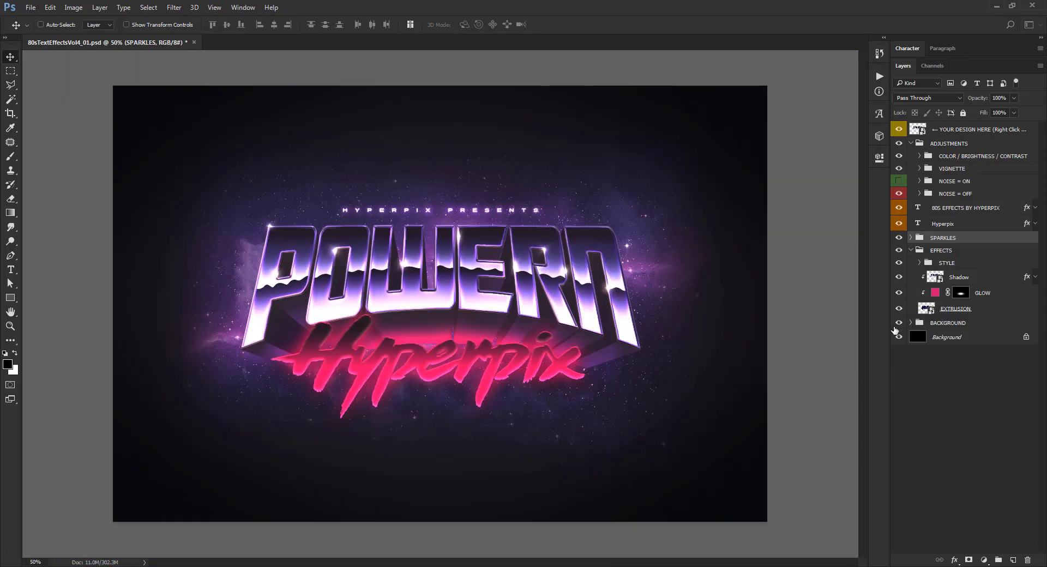
Hide the BACKGROUND group, Background layer and VIGNETTE group to inspect the text on transparency, and show both backgrounds again
click(899, 323)
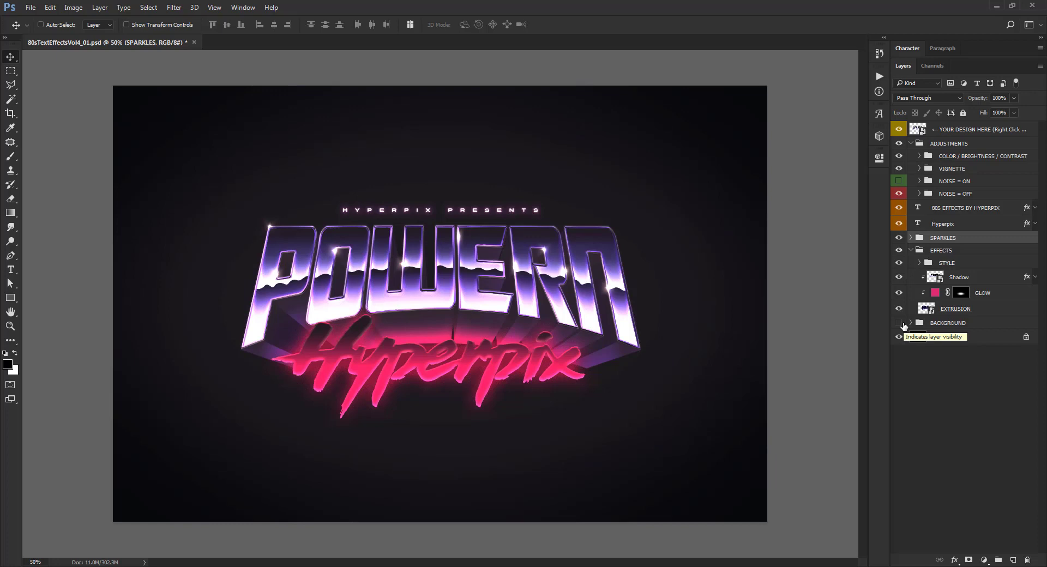
click(919, 337)
click(899, 337)
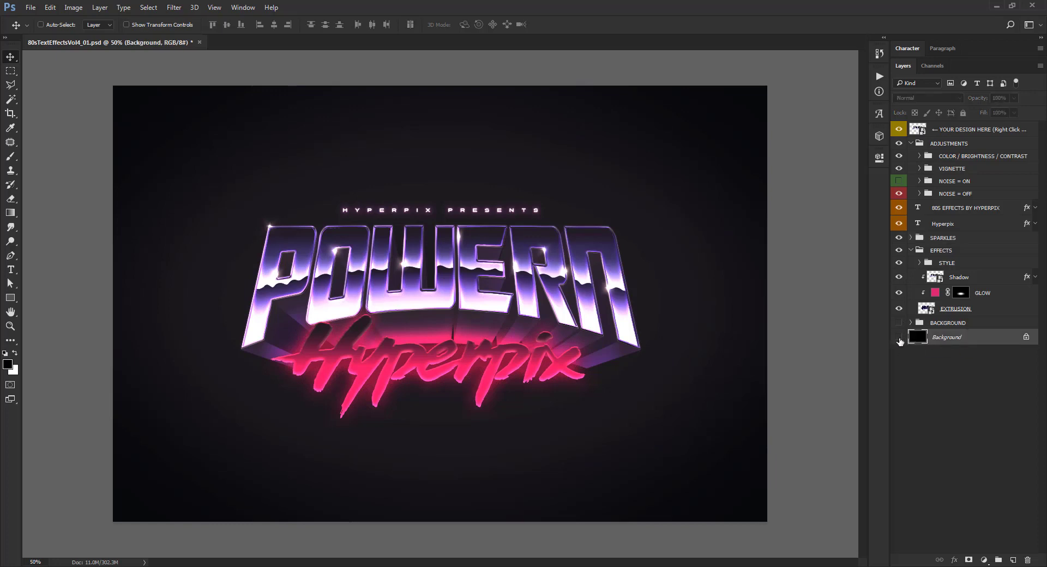
click(899, 169)
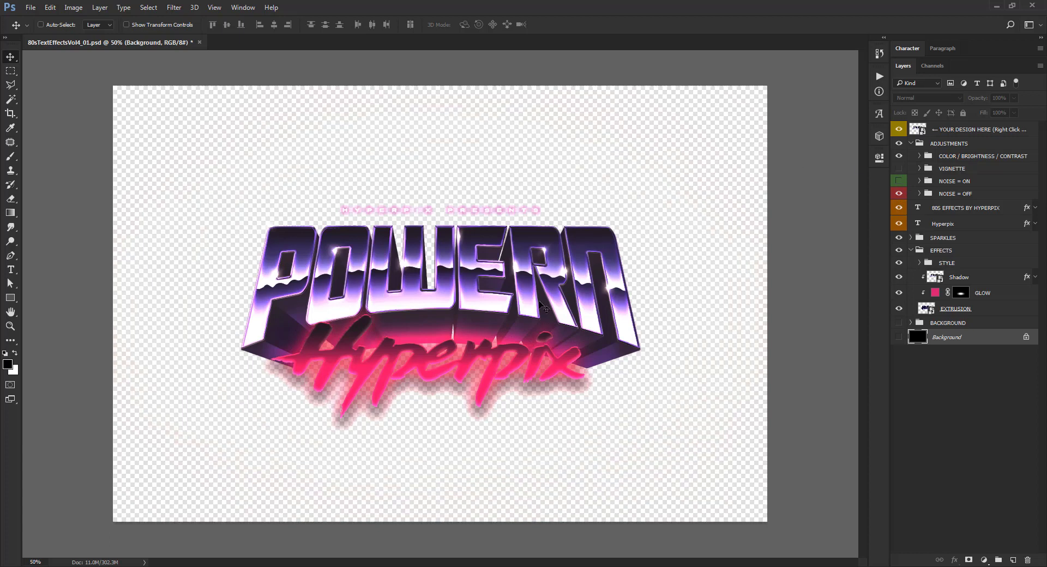
key(ctrl+space)
ctrl+click(444, 278)
drag(426, 292, 477, 260)
ctrl+click(477, 259)
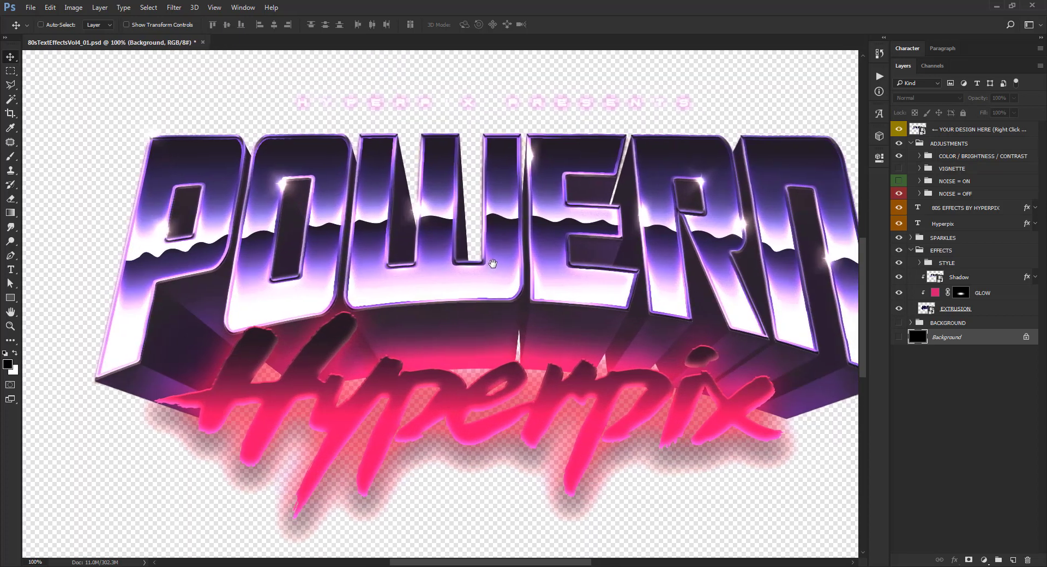
alt+click(493, 264)
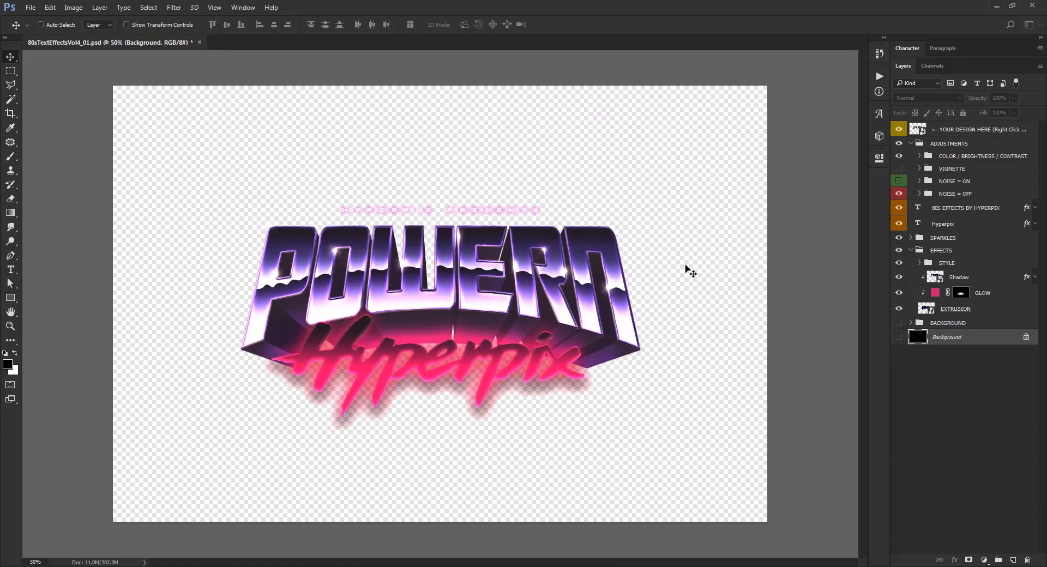
drag(899, 340, 899, 323)
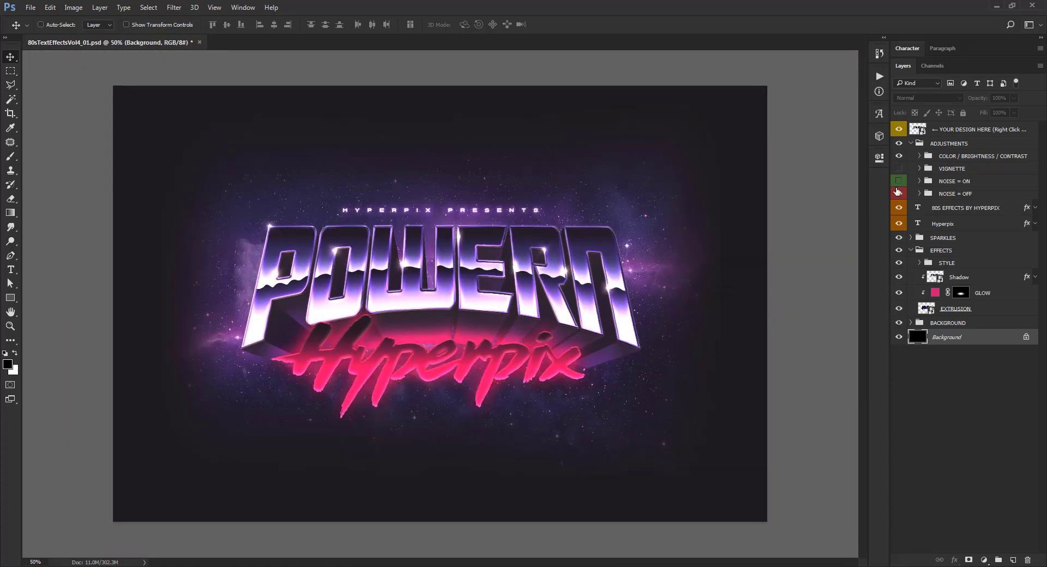
Shift the midtone color sliders of the lower Color Balance adjustment in the COLOR / BRIGHTNESS / CONTRAST group
click(920, 157)
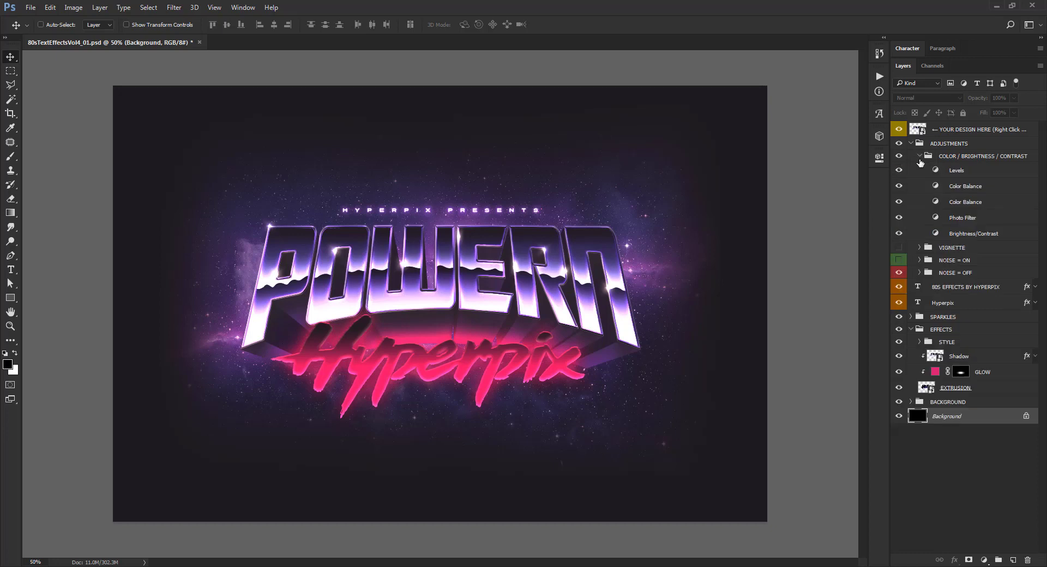
click(963, 201)
double_click(935, 201)
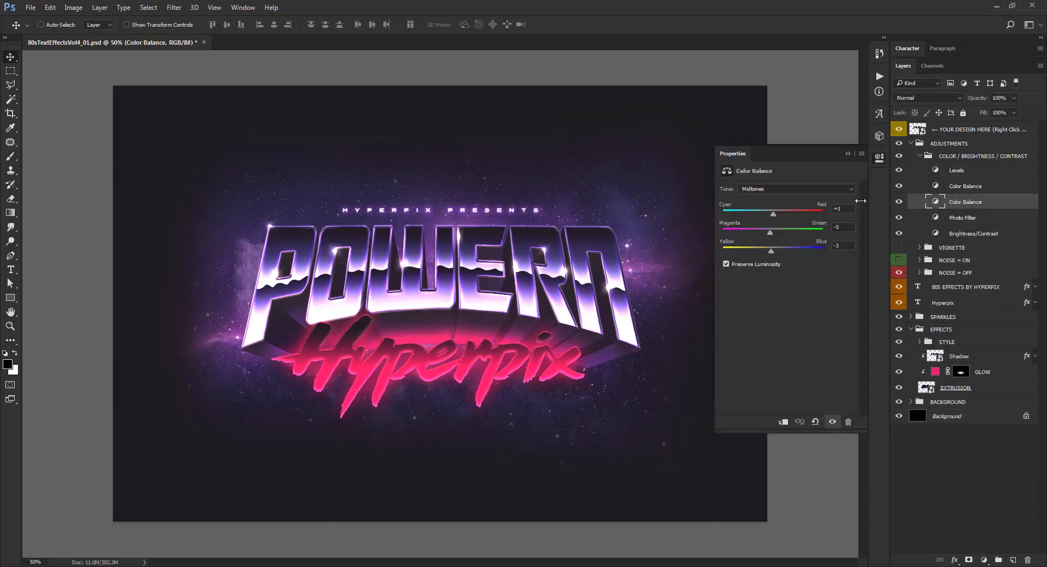
drag(808, 211, 795, 211)
mouse_move(771, 250)
mouse_down()
mouse_move(795, 250)
mouse_move(782, 251)
mouse_move(784, 231)
mouse_move(774, 234)
mouse_move(791, 247)
mouse_move(777, 248)
mouse_move(783, 232)
mouse_move(768, 232)
mouse_up()
click(785, 189)
click(753, 198)
Set the Photo Filter adjustment in the COLOR / BRIGHTNESS / CONTRAST group to the Orange filter
click(963, 218)
click(796, 191)
click(796, 195)
key(Down)
key(Down)
key(Down)
key(Down)
key(Down)
key(Down)
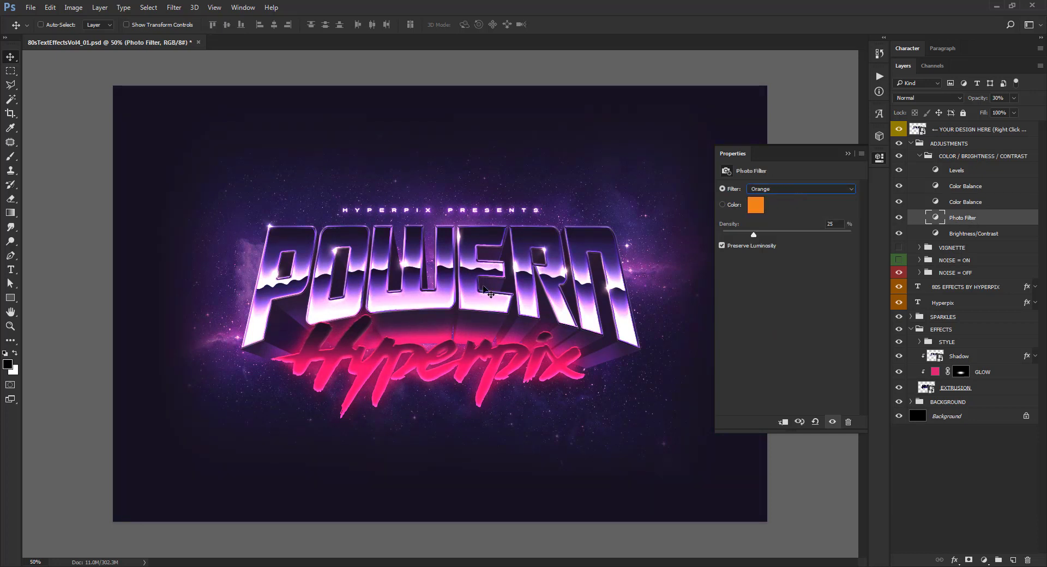
click(736, 156)
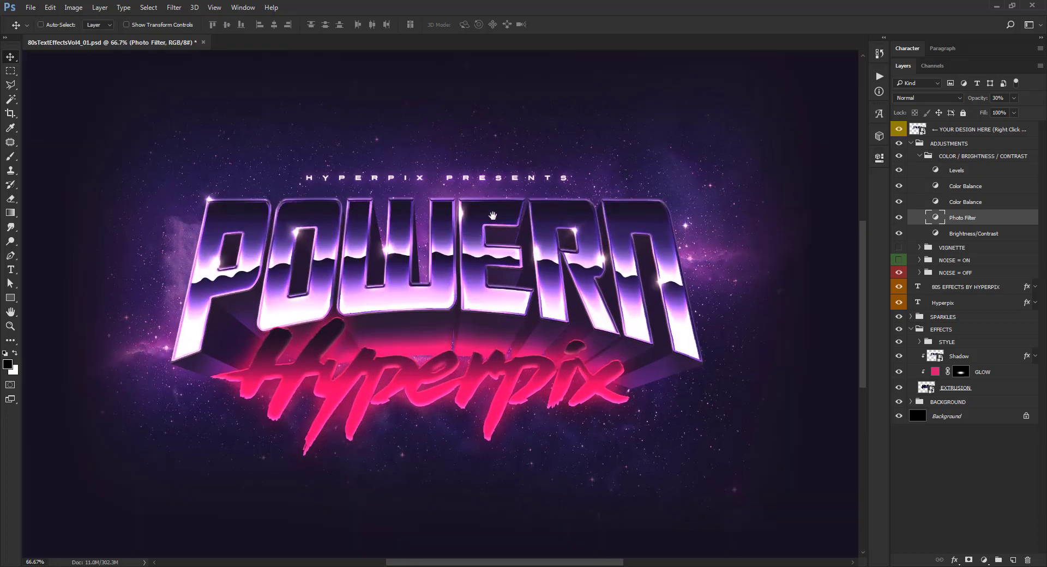
Check the finished artwork up close and close 80sTextEffectsVol4_01.psd without saving the changes
click(452, 303)
drag(464, 279, 457, 321)
alt+click(420, 319)
alt+click(420, 319)
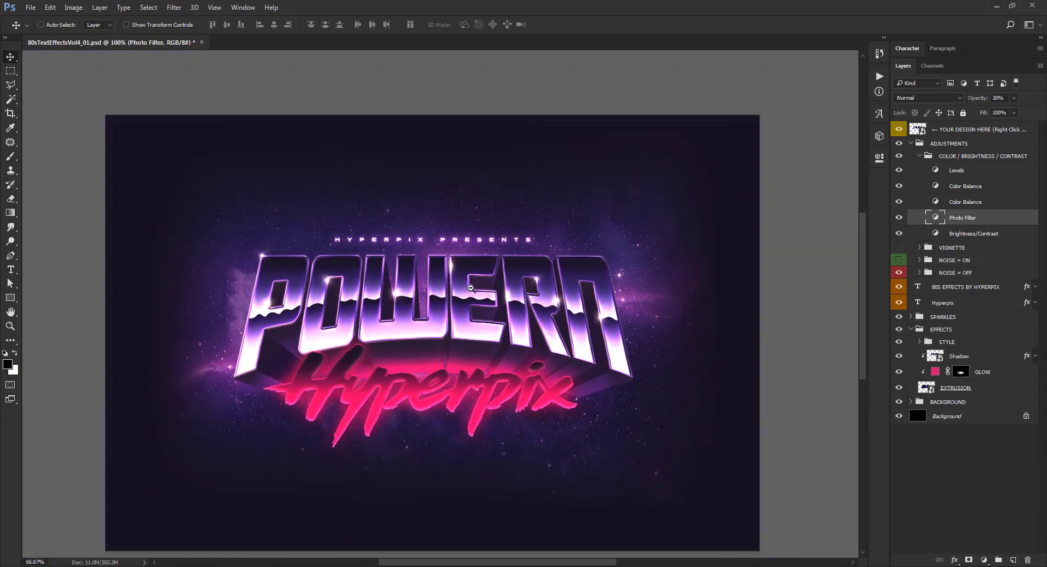
click(198, 43)
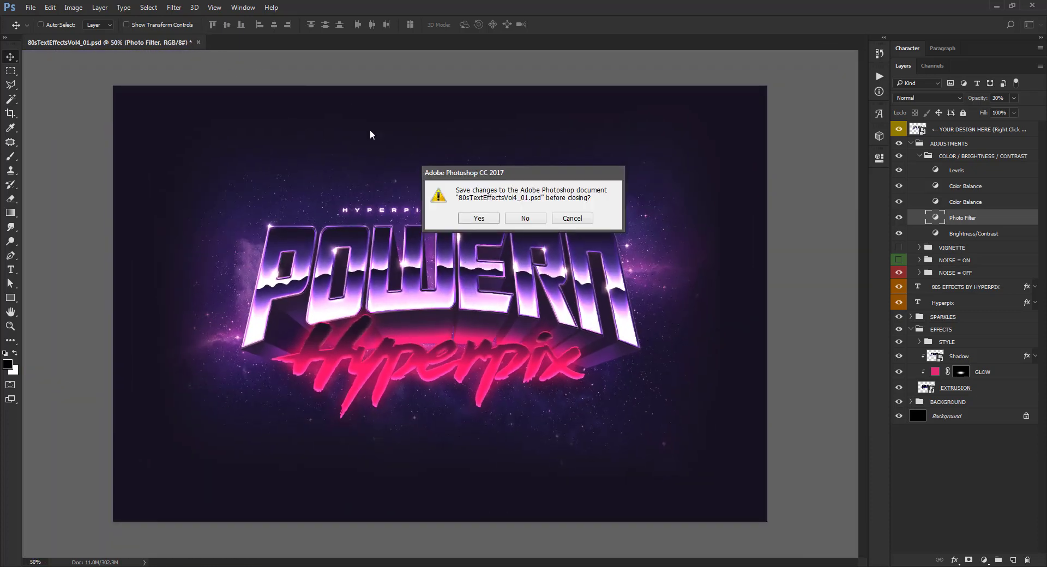
click(522, 216)
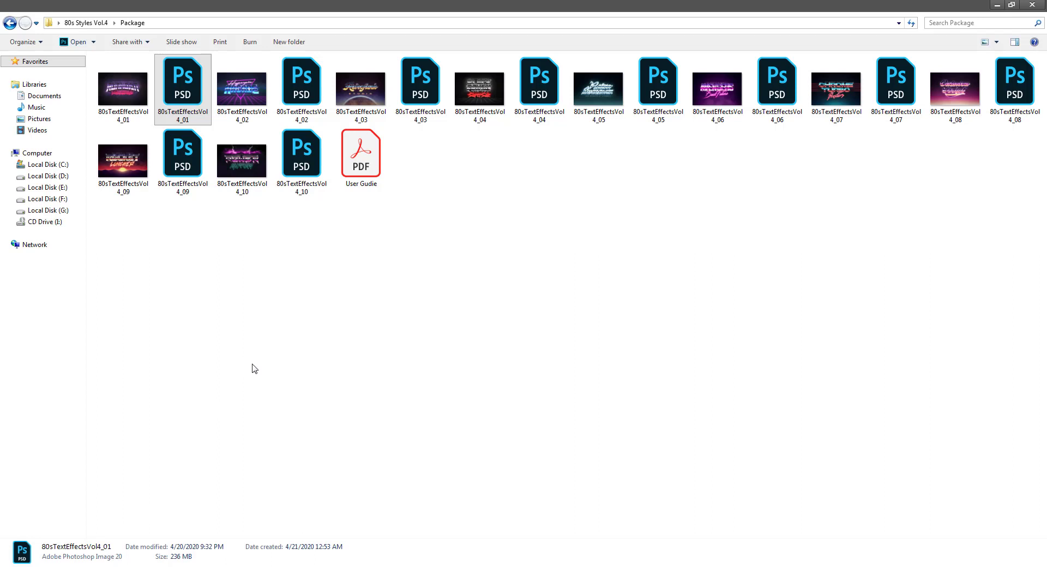
Open the 80sTextEffectsVol4_03 PSD from the Package folder in Photoshop and inspect its Retrofunk lettering
click(299, 322)
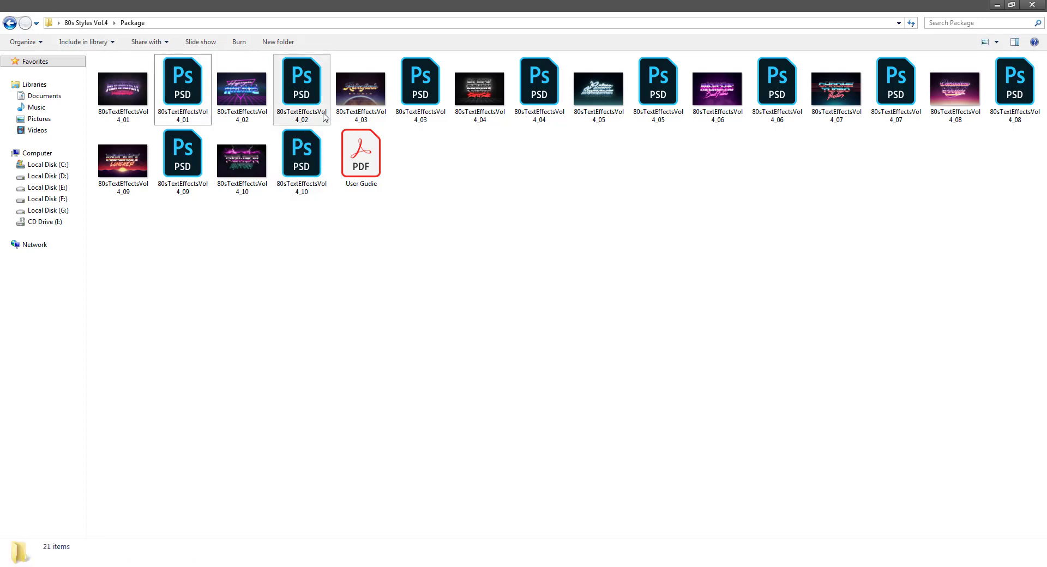
double_click(416, 98)
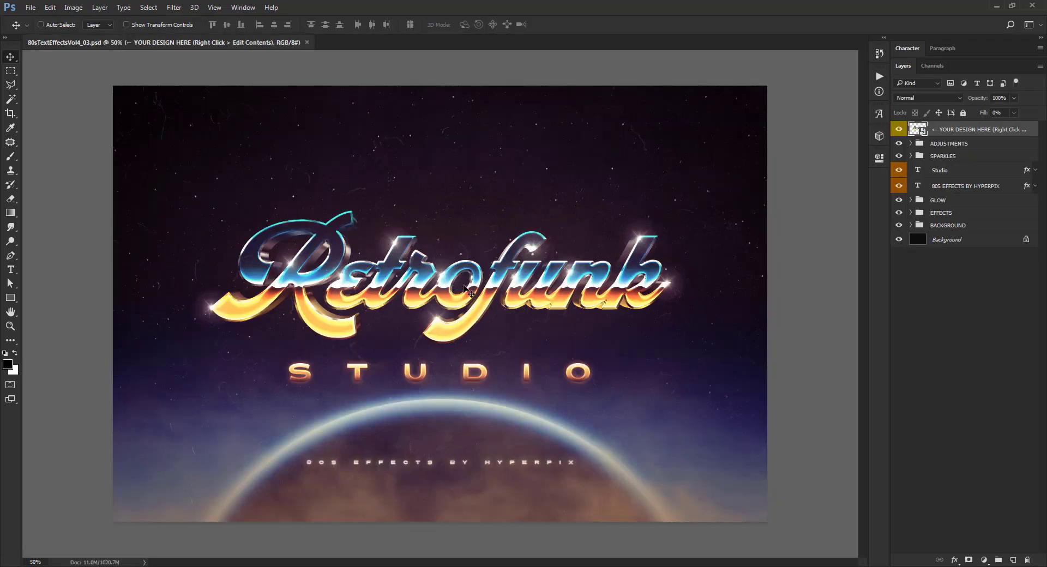
key(ctrl+plus)
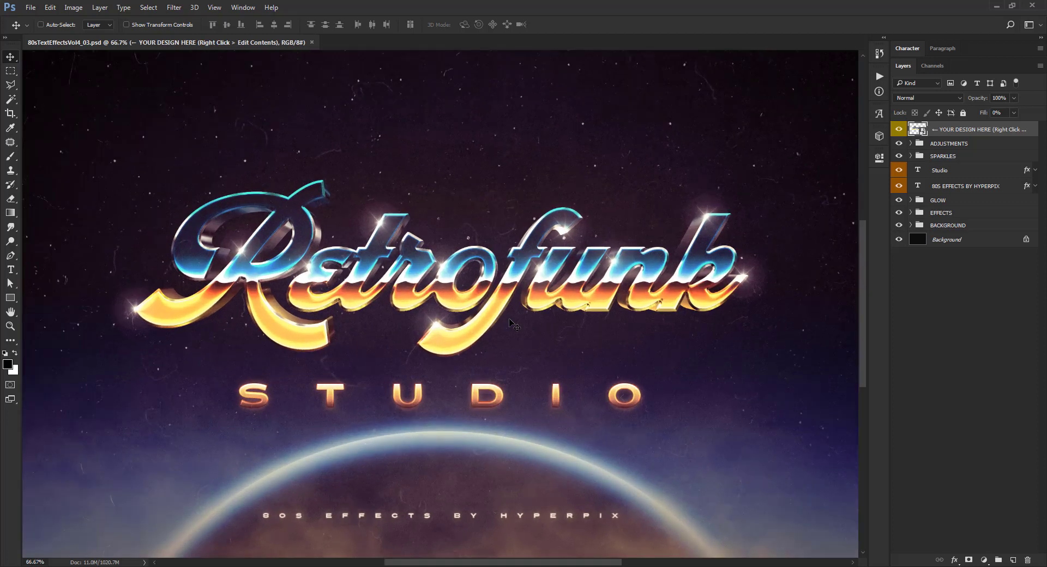
key(ctrl+plus)
drag(510, 319, 452, 194)
key(ctrl+minus)
key(ctrl+minus)
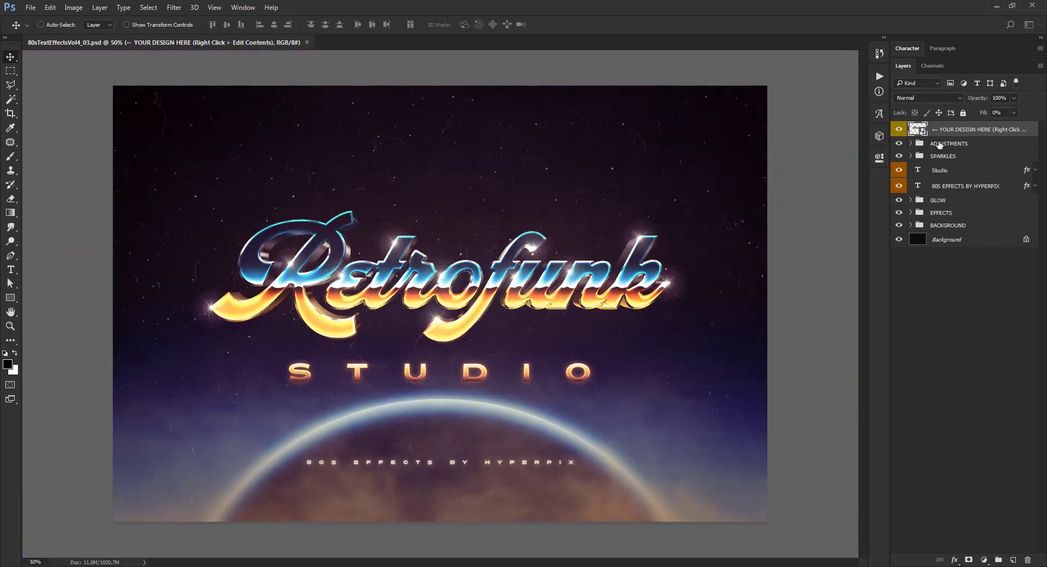
Open the contents of the YOUR DESIGN HERE smart object and replace the Retrofunk text with "Studios"
right_click(979, 132)
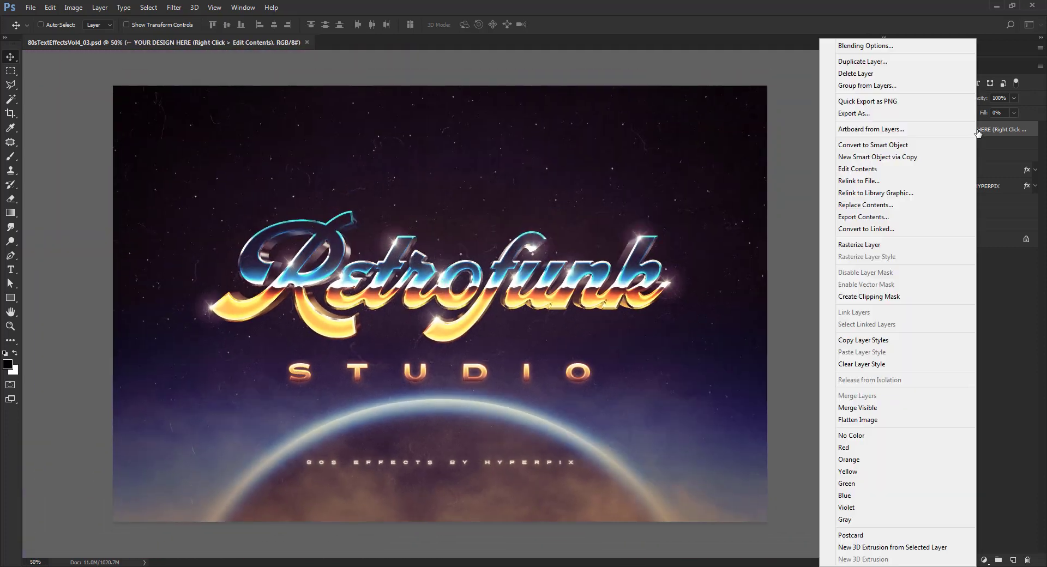
click(865, 174)
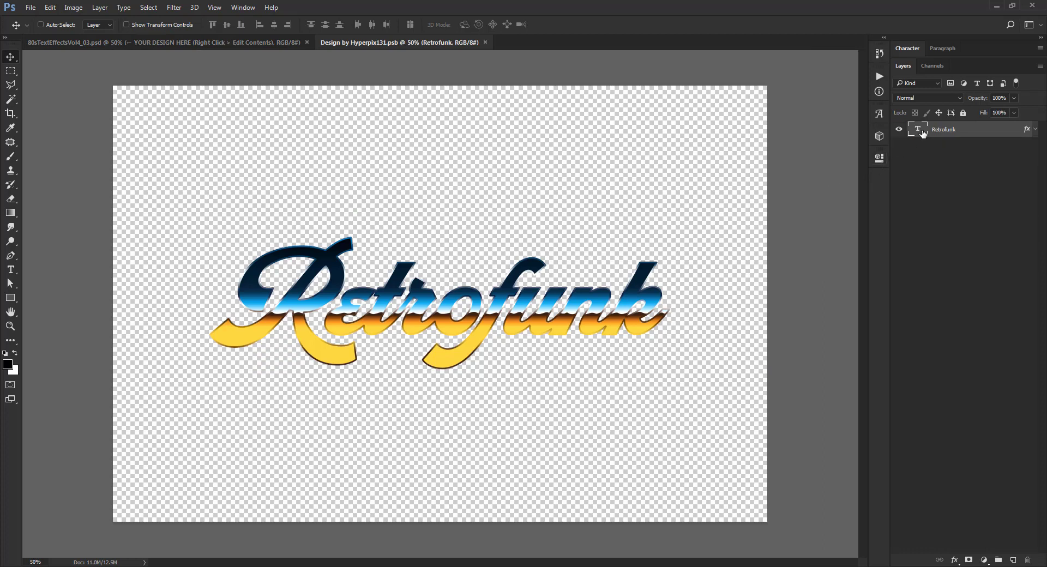
double_click(922, 131)
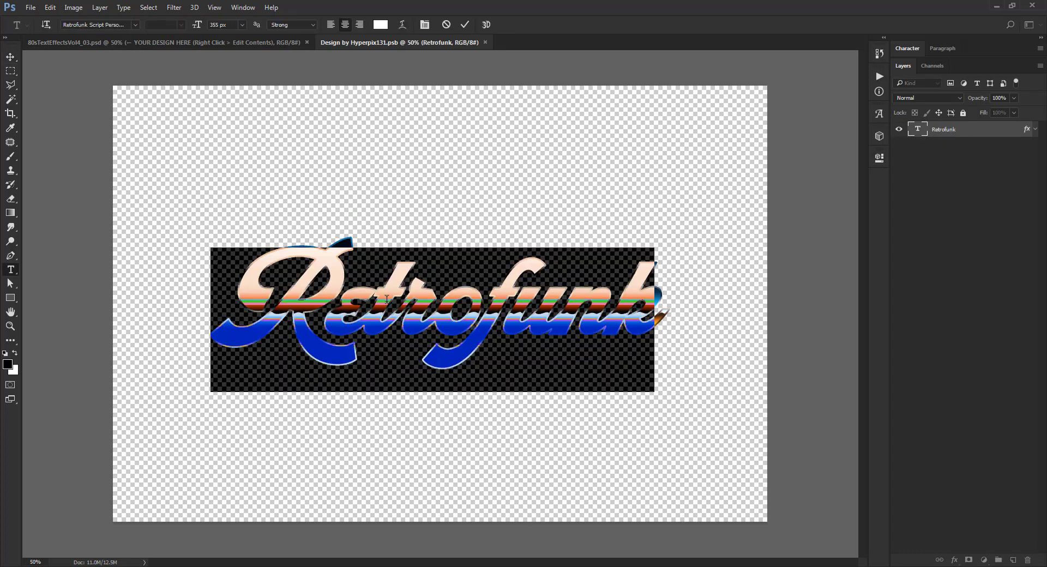
click(428, 301)
key(ctrl+a)
text(St)
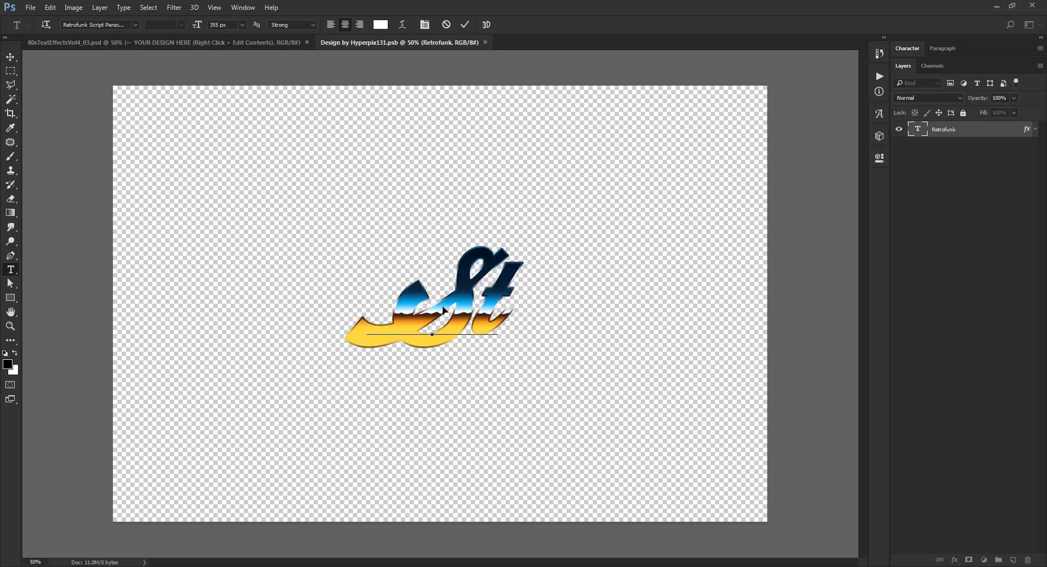
text(udio)
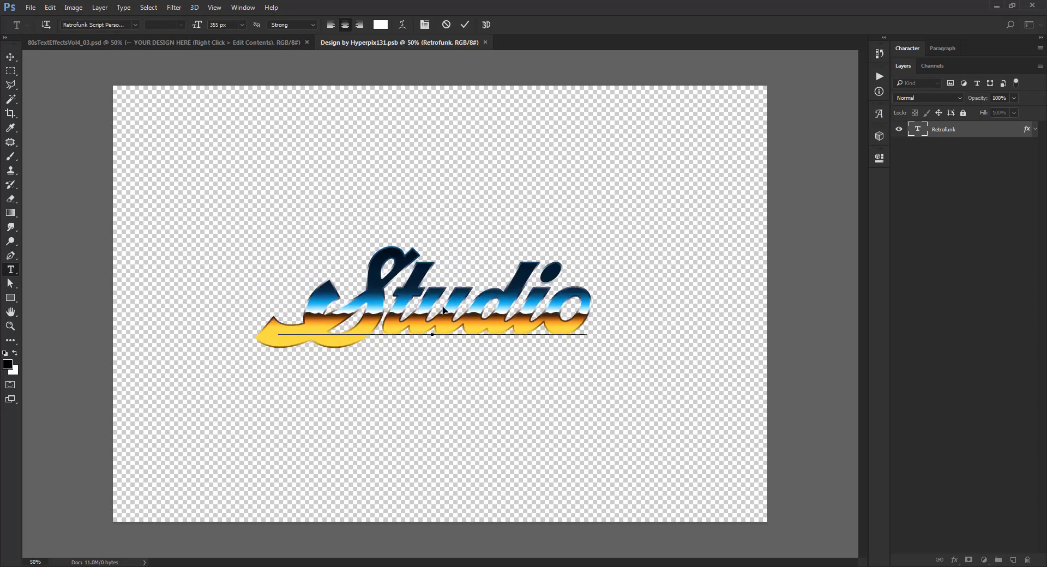
key(Home)
text(s)
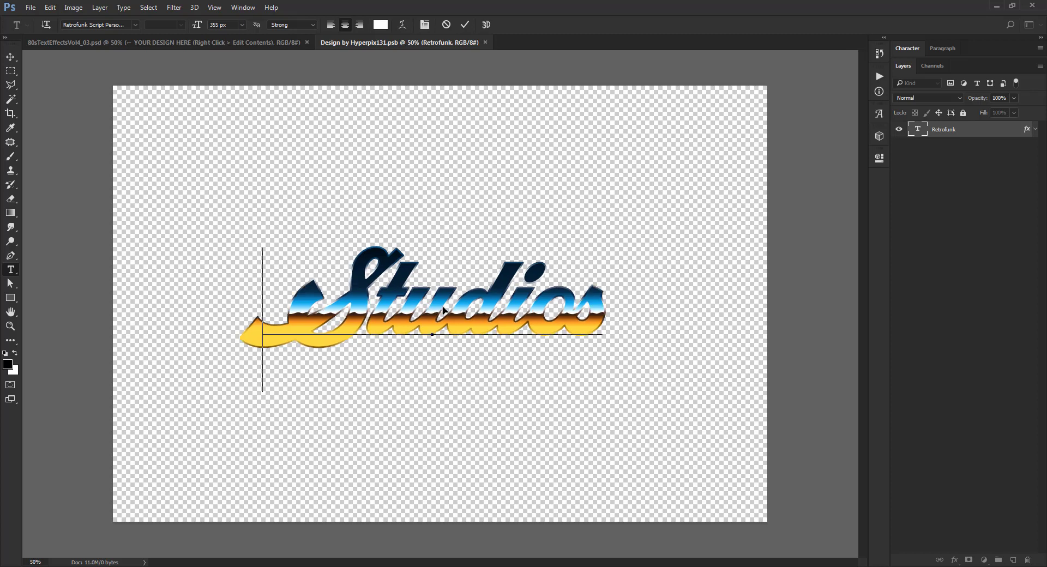
key(ctrl+Return)
key(v)
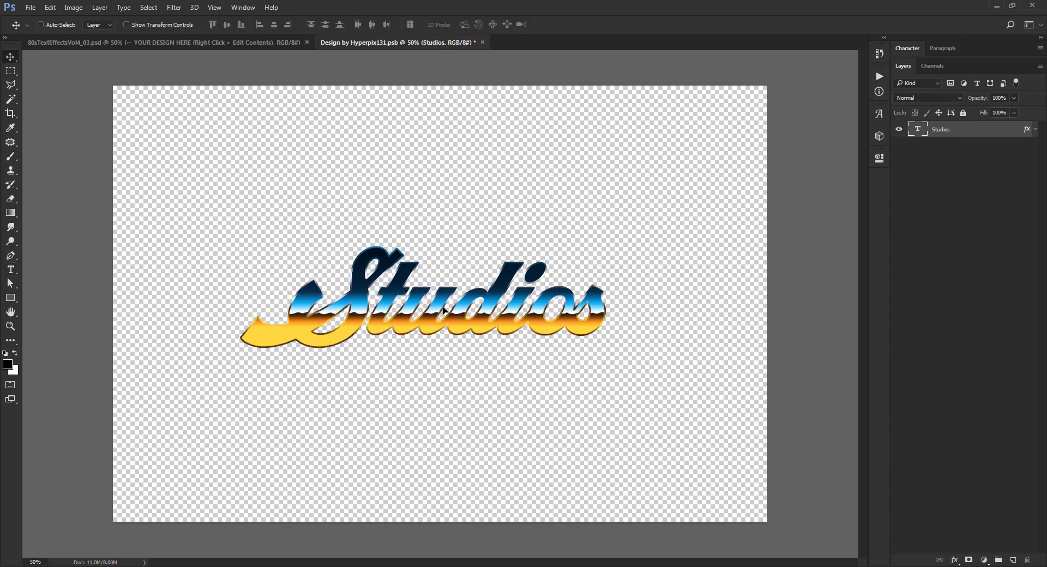
Shift the Pattern Overlay of the Studios text layer slightly upward within the lettering and apply the layer style
double_click(1016, 133)
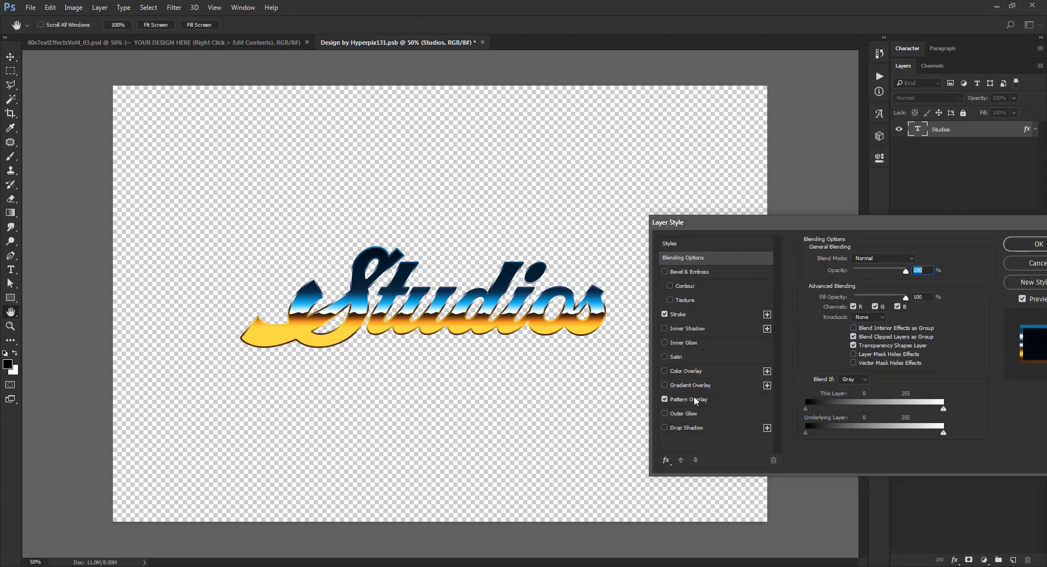
click(695, 400)
drag(501, 330, 501, 326)
drag(801, 229, 604, 230)
click(824, 243)
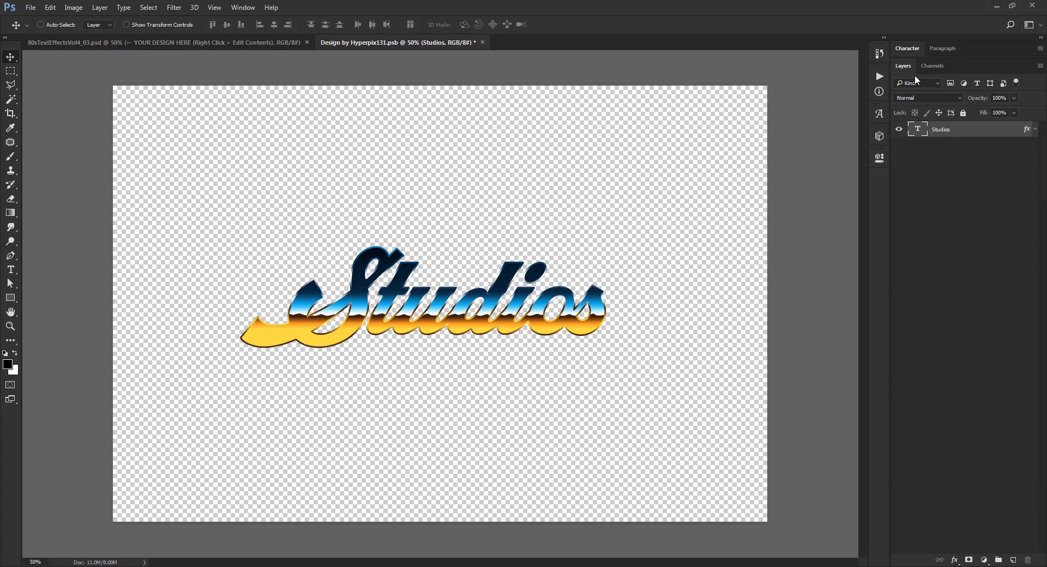
Set the font size of the Studios text to 380 px and increase it further to 420 px
click(909, 48)
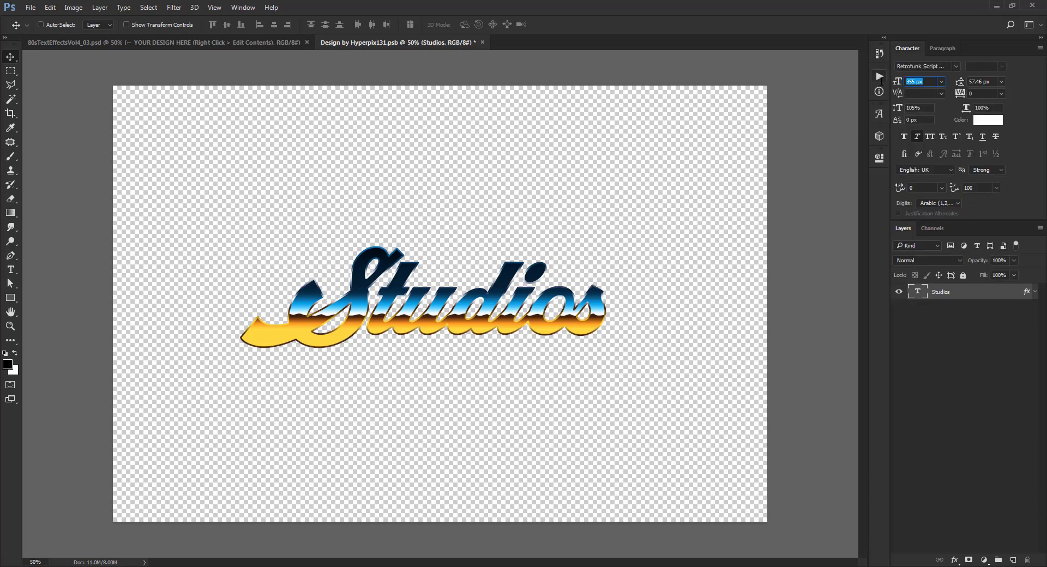
text(380)
key(Return)
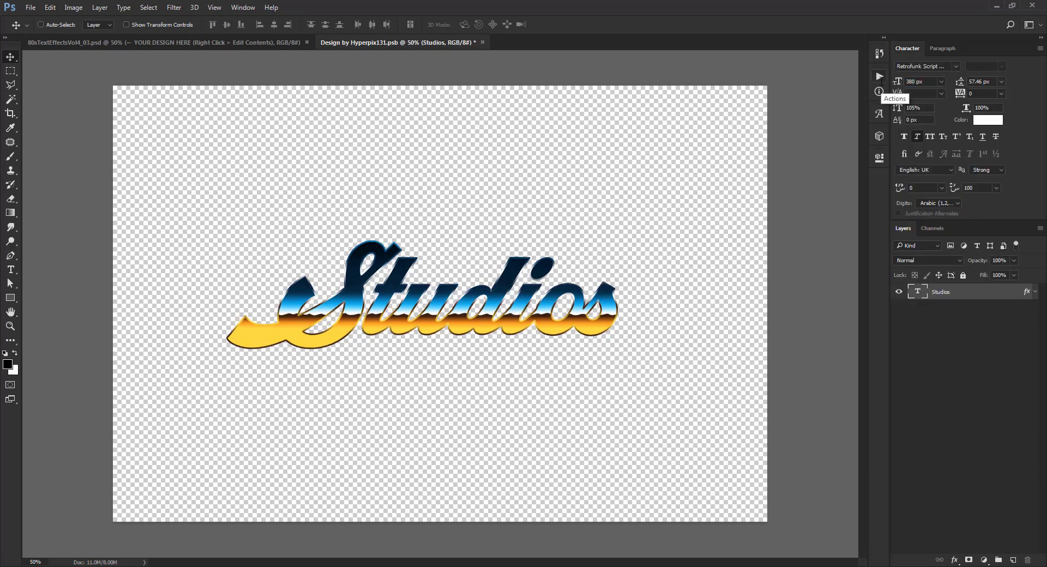
click(911, 83)
text(42)
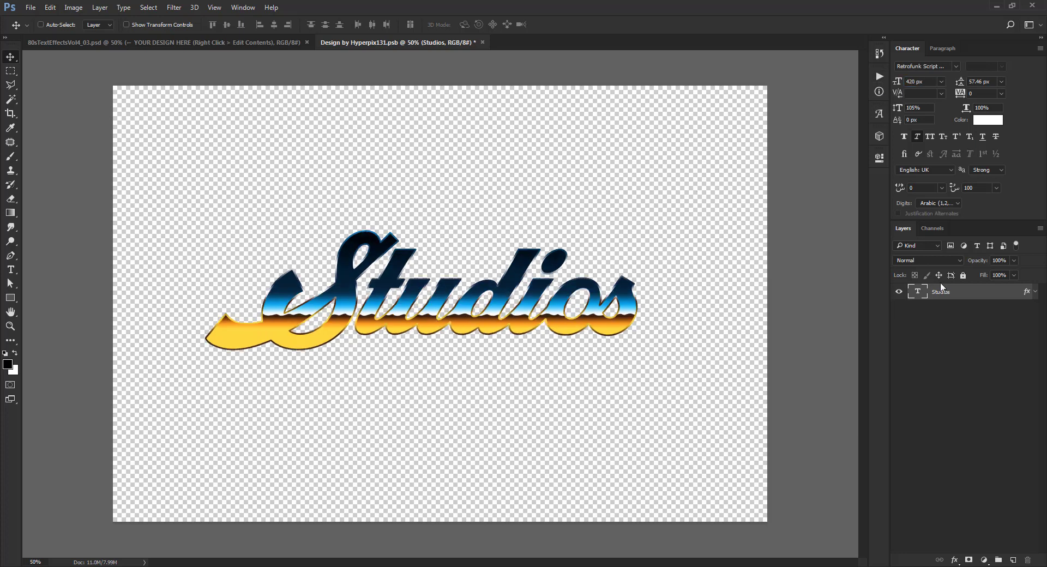
Shift the Pattern Overlay of the Studios text slightly upward, apply the style, and close the smart object with its changes saved
double_click(1011, 295)
click(491, 401)
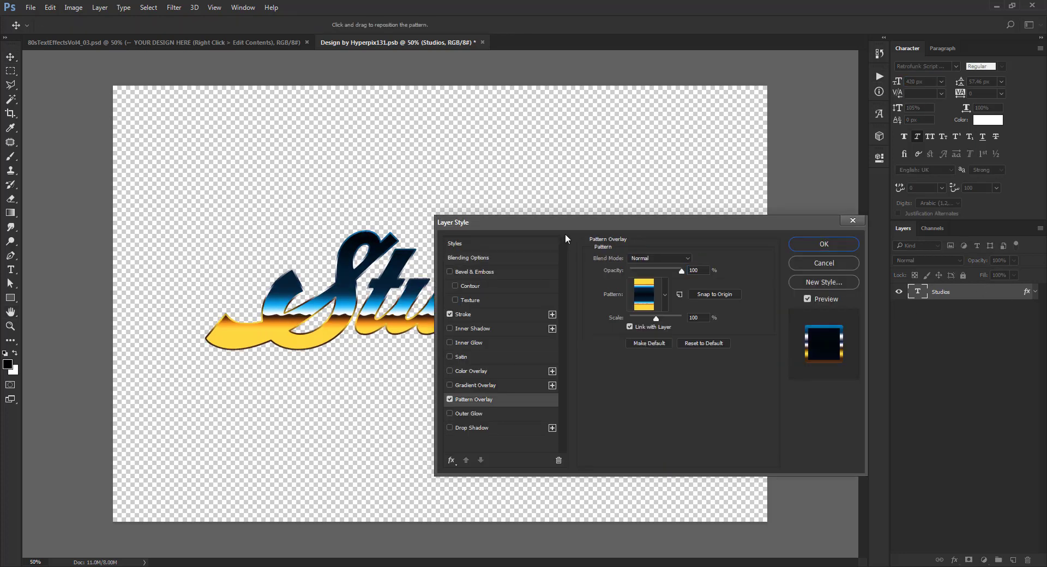
drag(607, 224, 802, 246)
drag(530, 331, 455, 344)
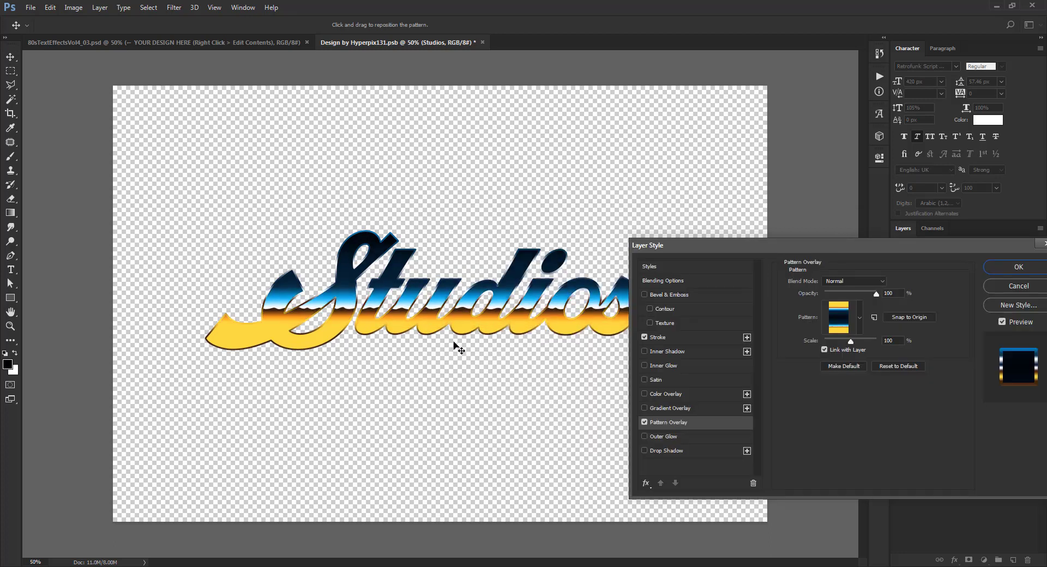
click(1016, 267)
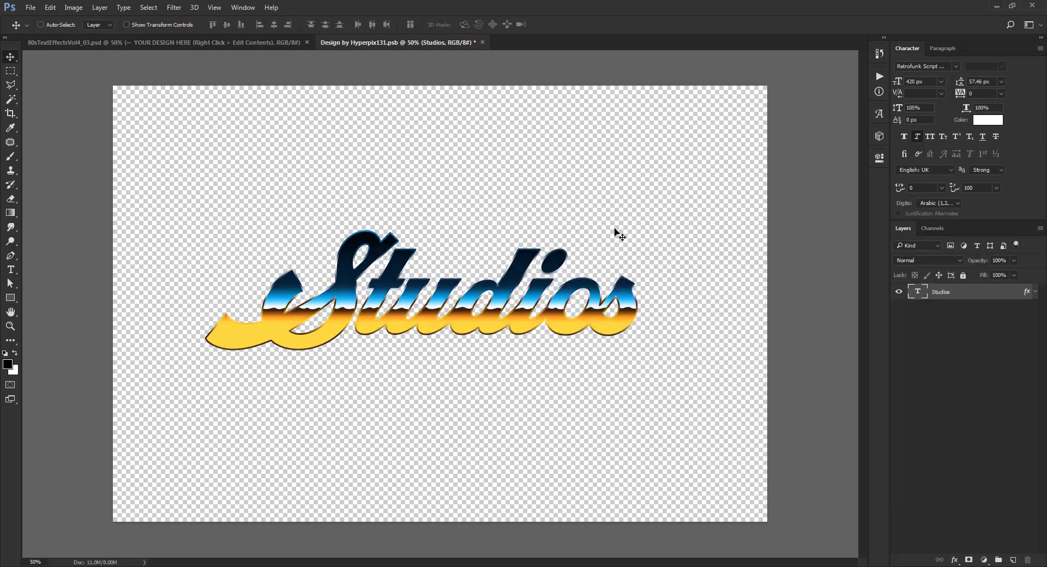
click(483, 42)
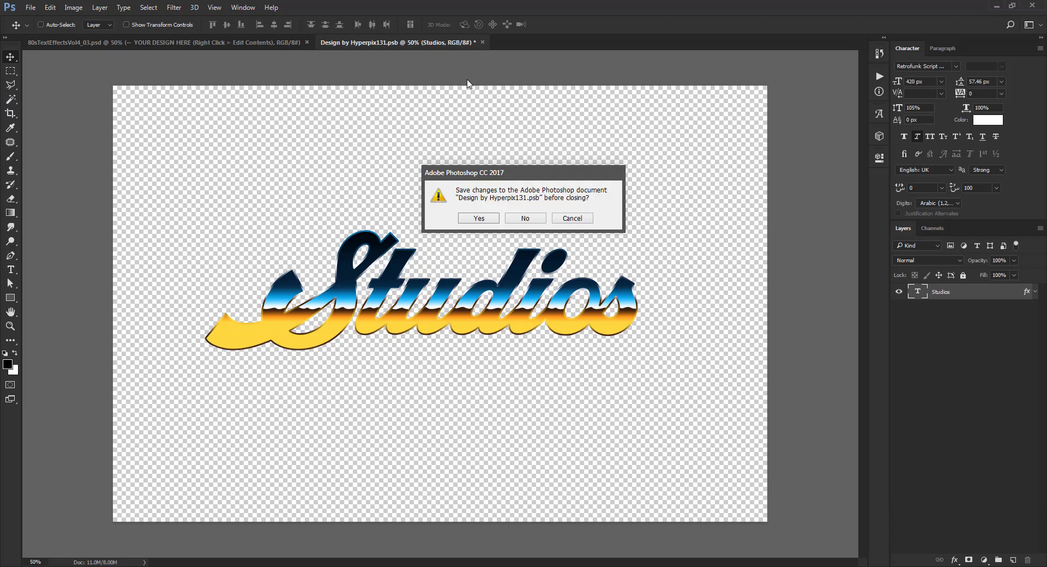
click(479, 218)
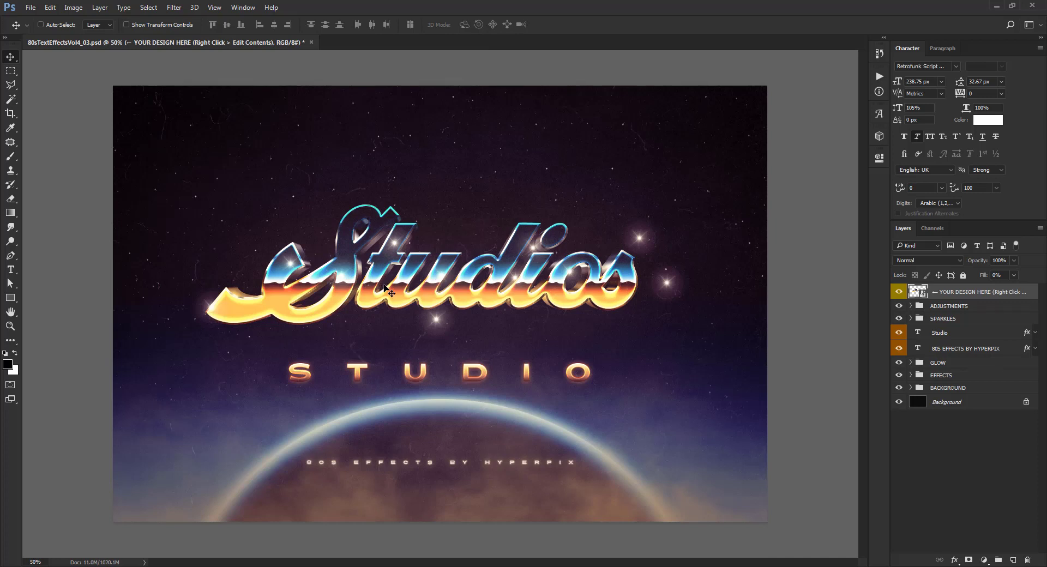
Replace the Studio subtitle text with "STYLES" and move it straight up about 65 px beneath the Studios title
click(960, 336)
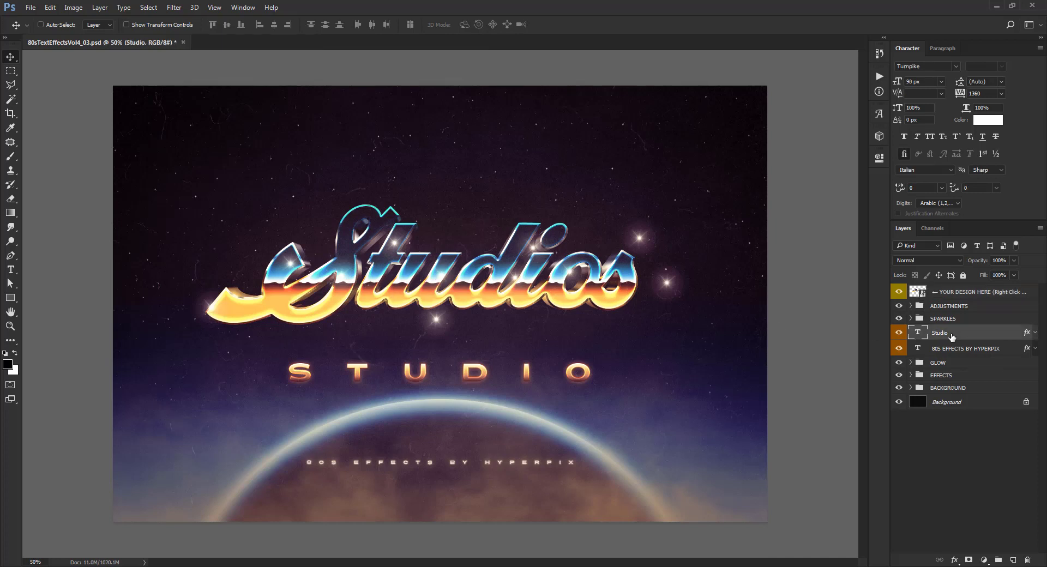
double_click(919, 333)
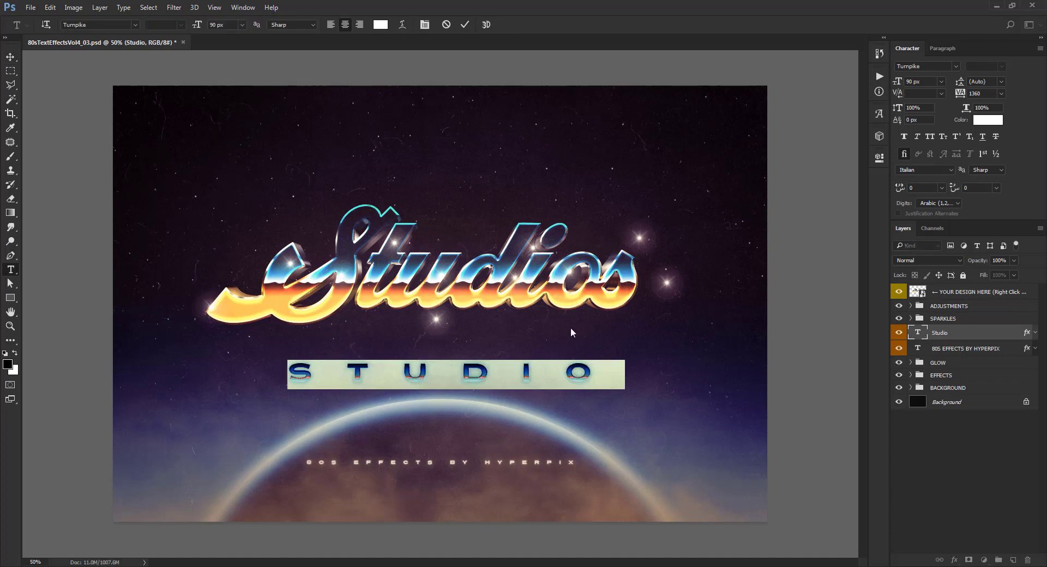
text(Styles)
key(ctrl+Return)
key(v)
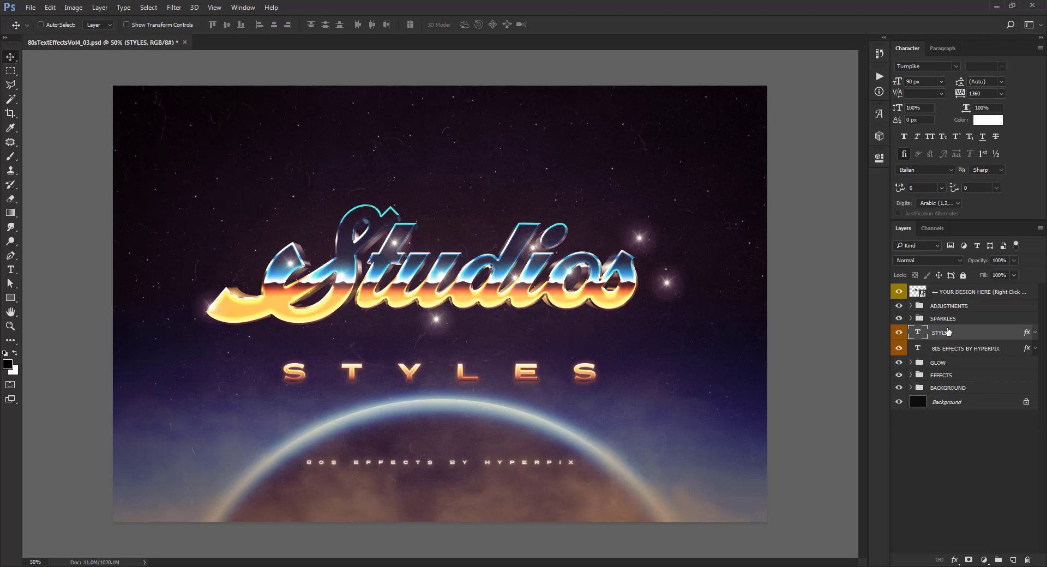
drag(642, 371, 641, 354)
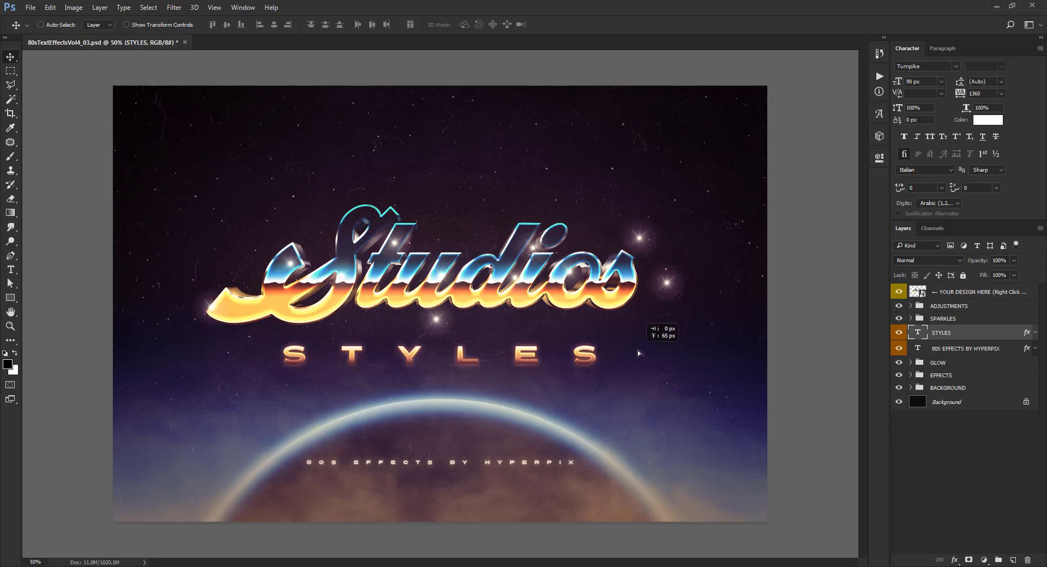
Reposition the upper Sparkle groups of the SPARKLES group one by one onto highlights of the Studios lettering
click(911, 319)
click(947, 333)
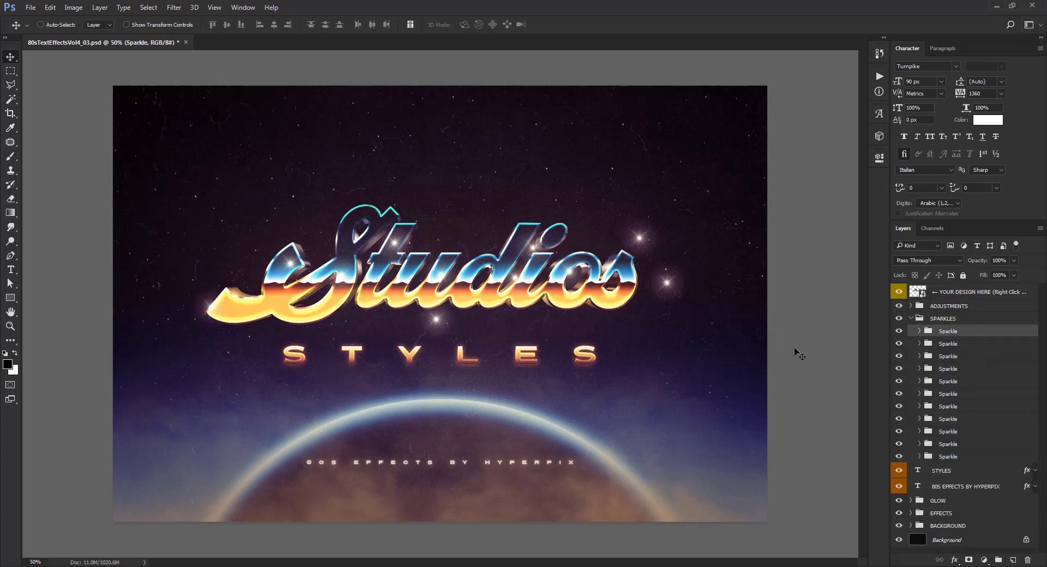
drag(588, 303, 581, 316)
click(974, 343)
drag(649, 342, 630, 313)
drag(612, 327, 595, 363)
click(947, 371)
click(953, 386)
drag(677, 378, 683, 338)
click(956, 398)
click(943, 407)
drag(743, 392, 704, 414)
Delete the four lowest Sparkle groups from the SPARKLES group
click(965, 421)
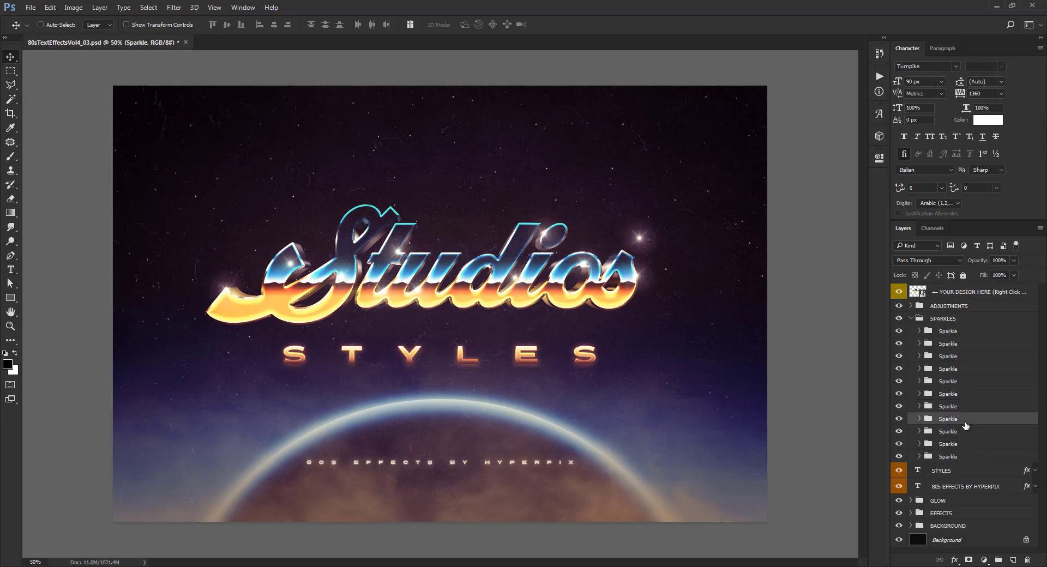
shift+click(958, 458)
key(Delete)
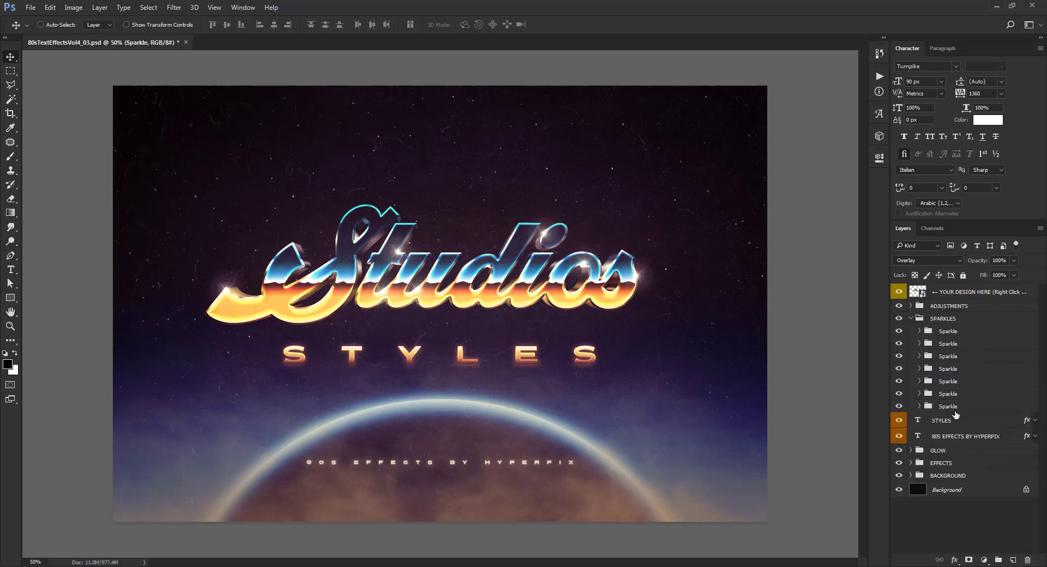
Nudge the EFFECTS and SPARKLES groups together slightly downward so the Studios lettering sits closer to the subtitle
click(942, 462)
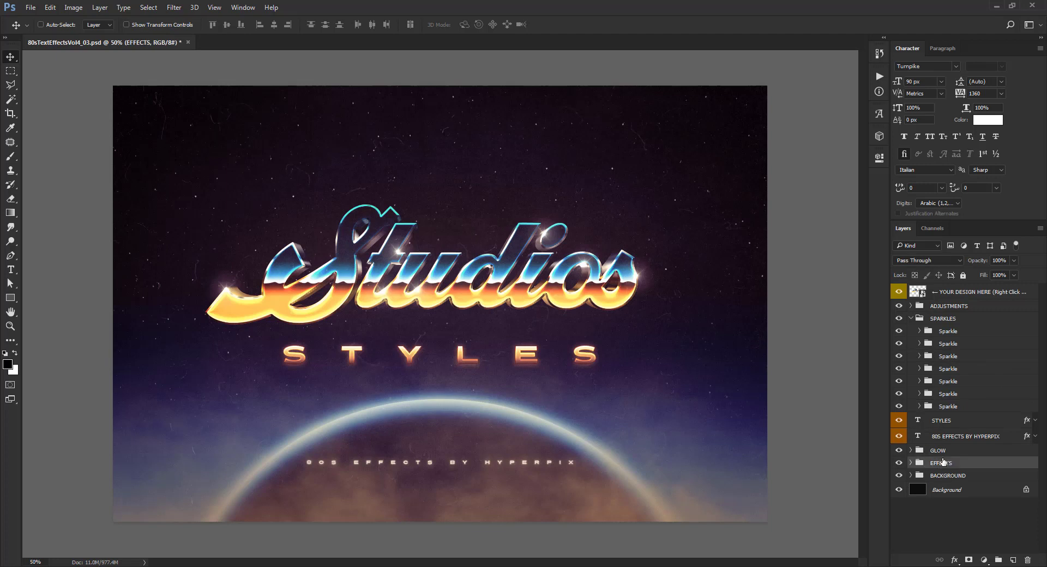
ctrl+click(944, 318)
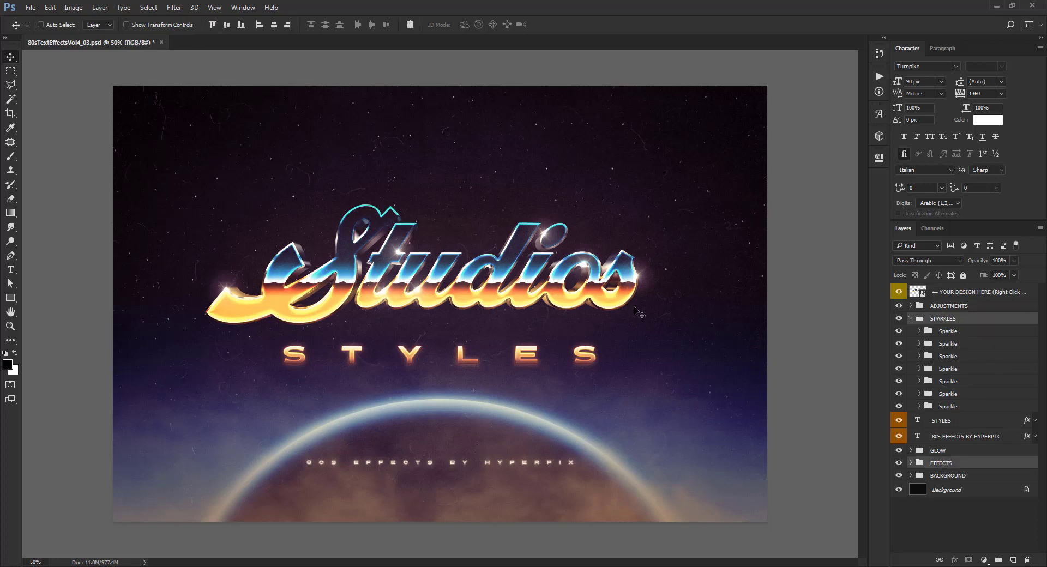
key(shift+Down)
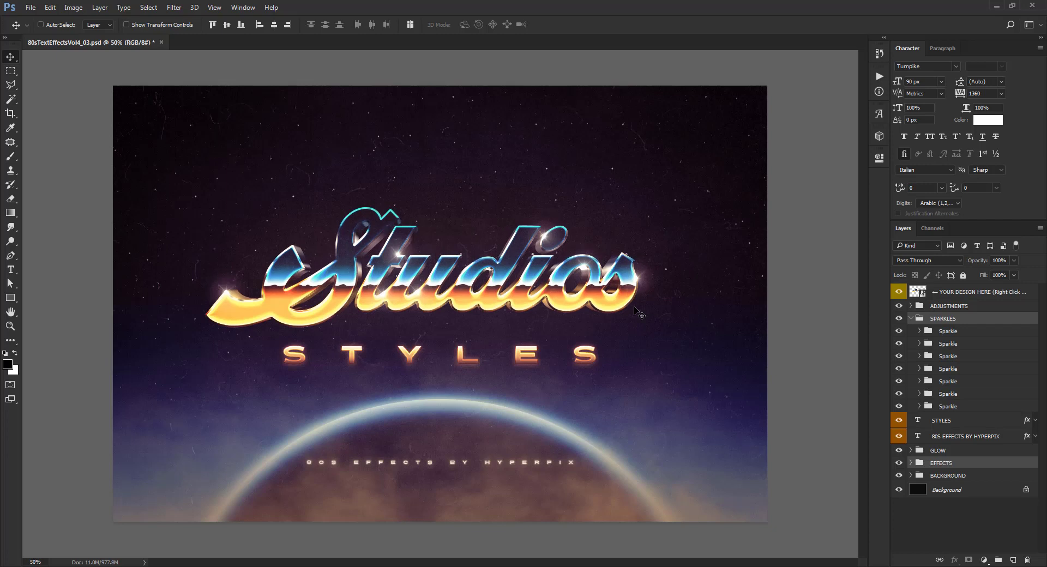
key(shift+Down)
drag(486, 292, 486, 286)
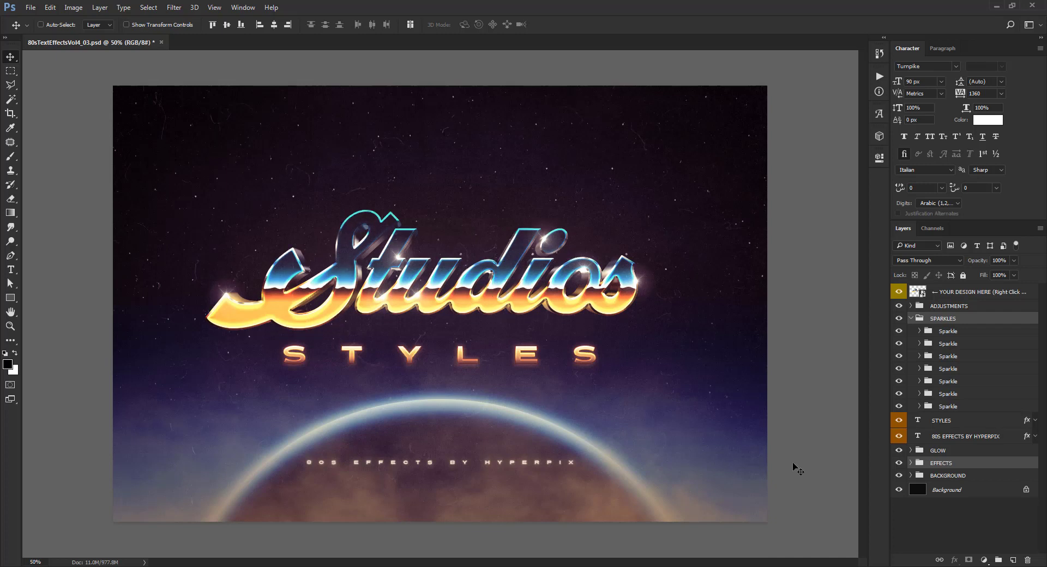
Move the PLANET group inside the BACKGROUND group slightly upward
click(911, 476)
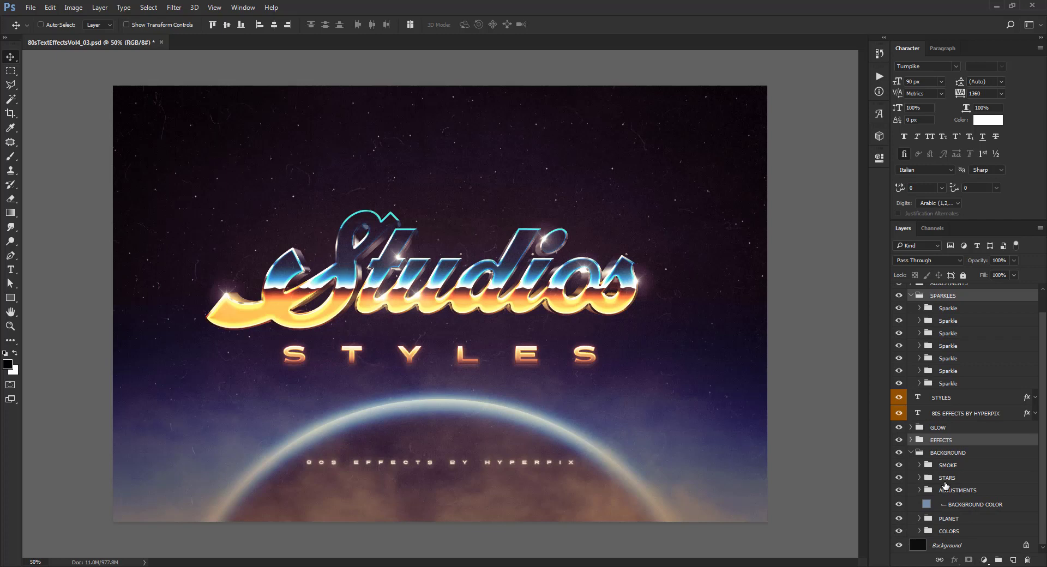
click(982, 507)
click(959, 519)
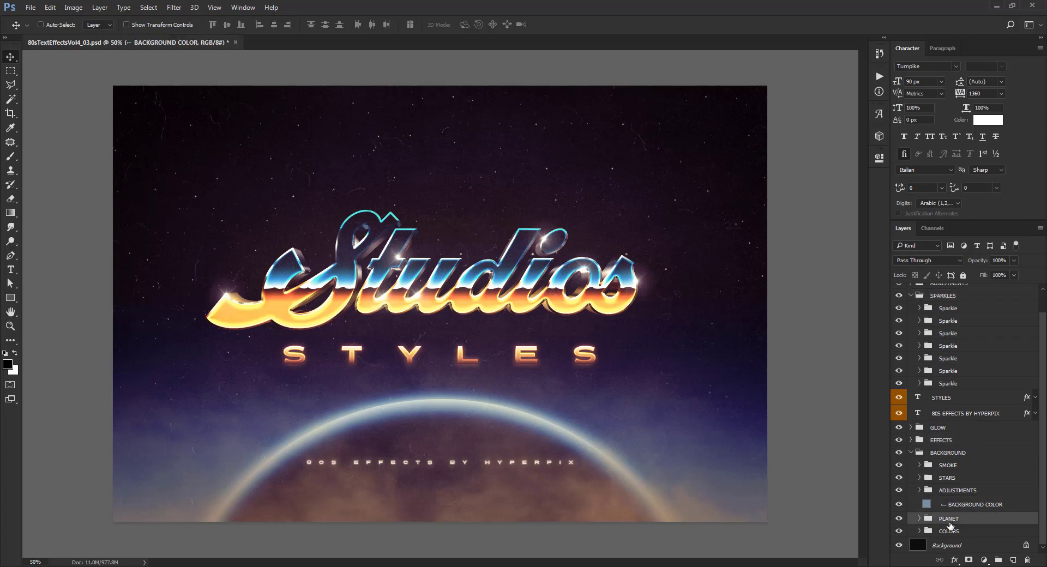
drag(458, 414, 458, 331)
drag(449, 397, 441, 417)
Try the fill colors #d4a9cf, #ebeec0 and #b2b39d on the BACKGROUND COLOR layer and cancel the color change
double_click(927, 504)
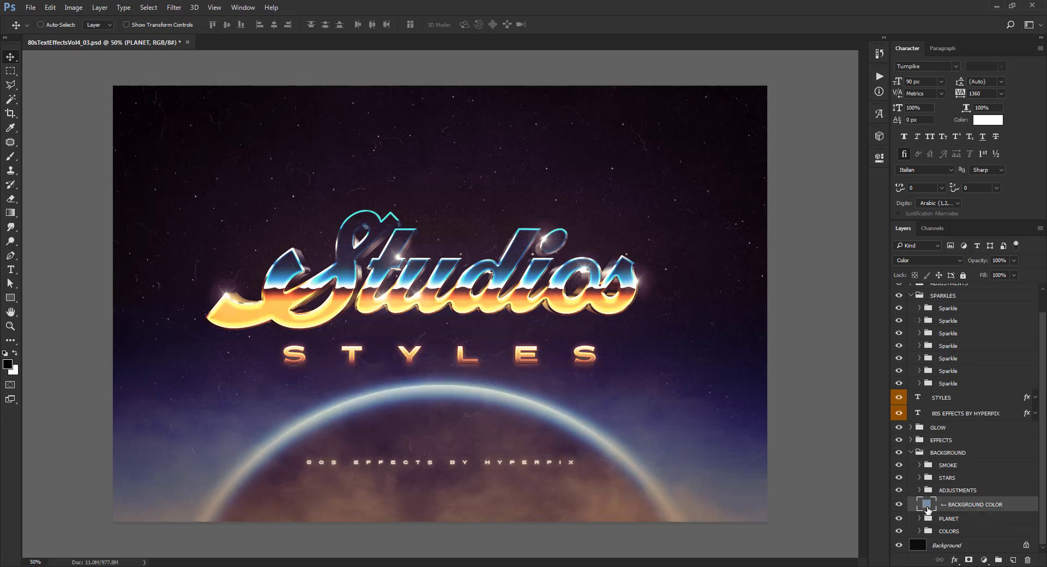
click(883, 338)
drag(823, 344, 759, 339)
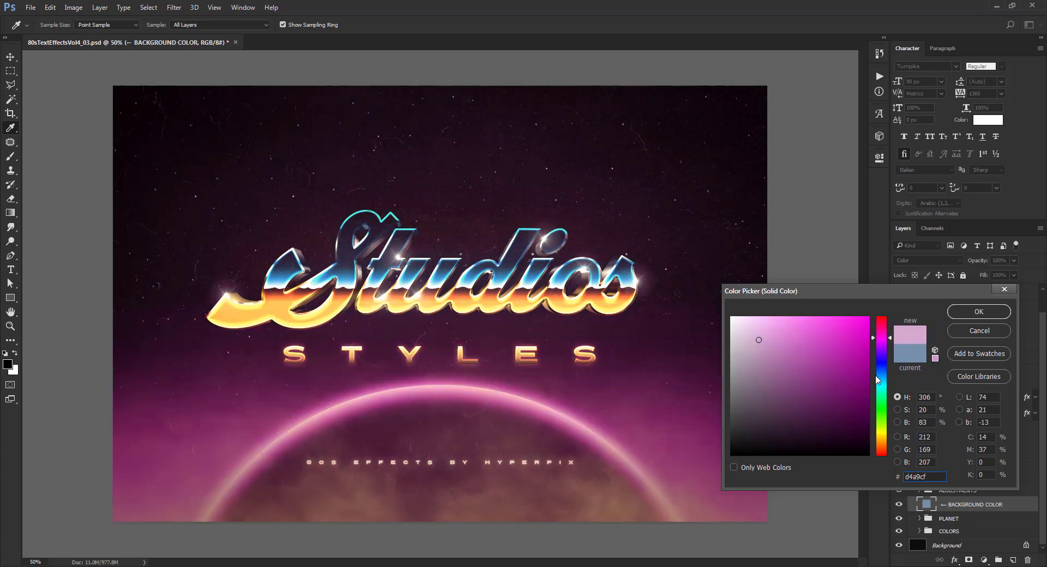
click(882, 428)
click(757, 326)
click(878, 432)
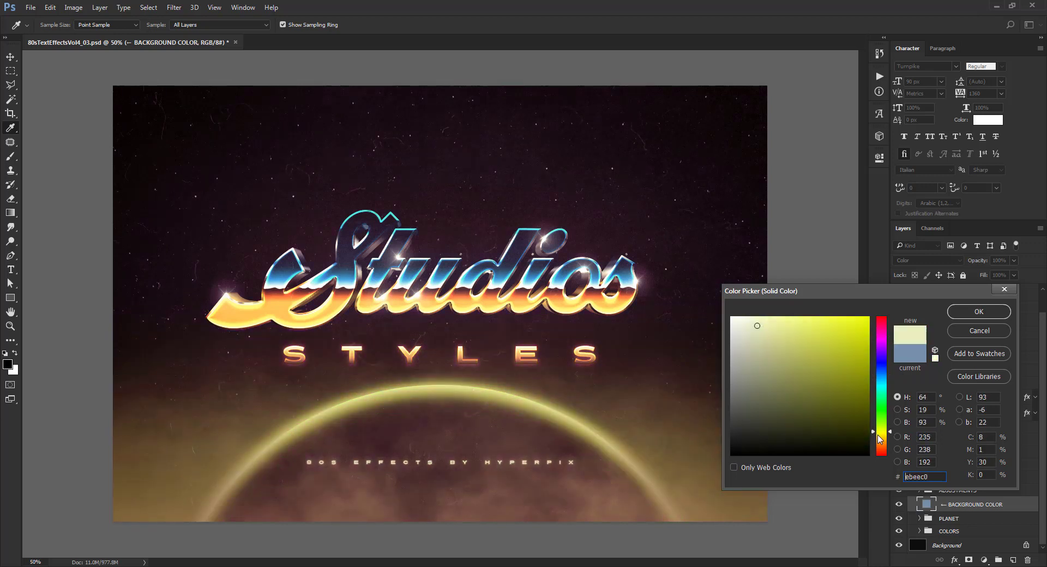
drag(764, 339, 748, 358)
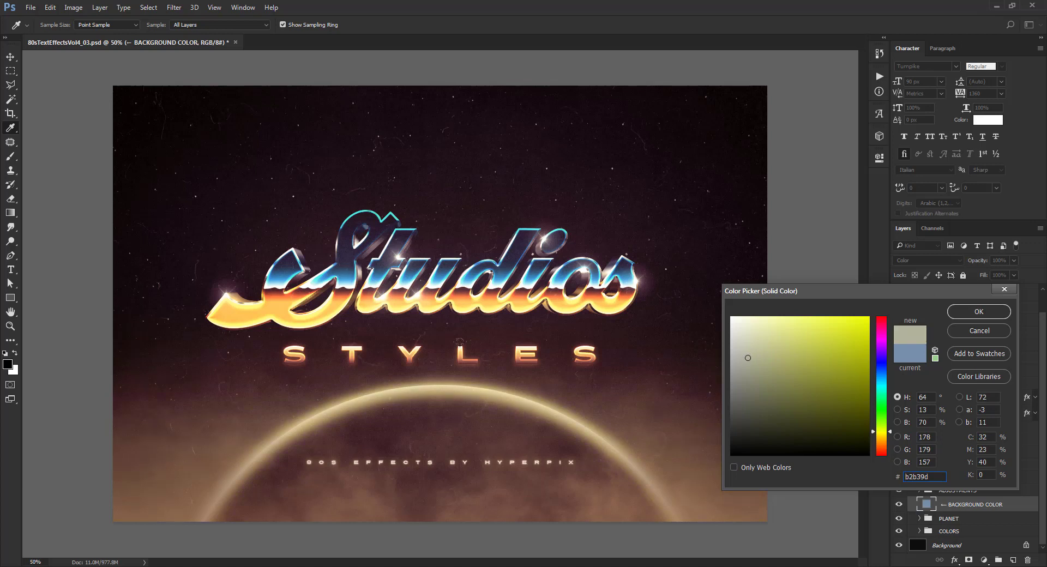
click(971, 334)
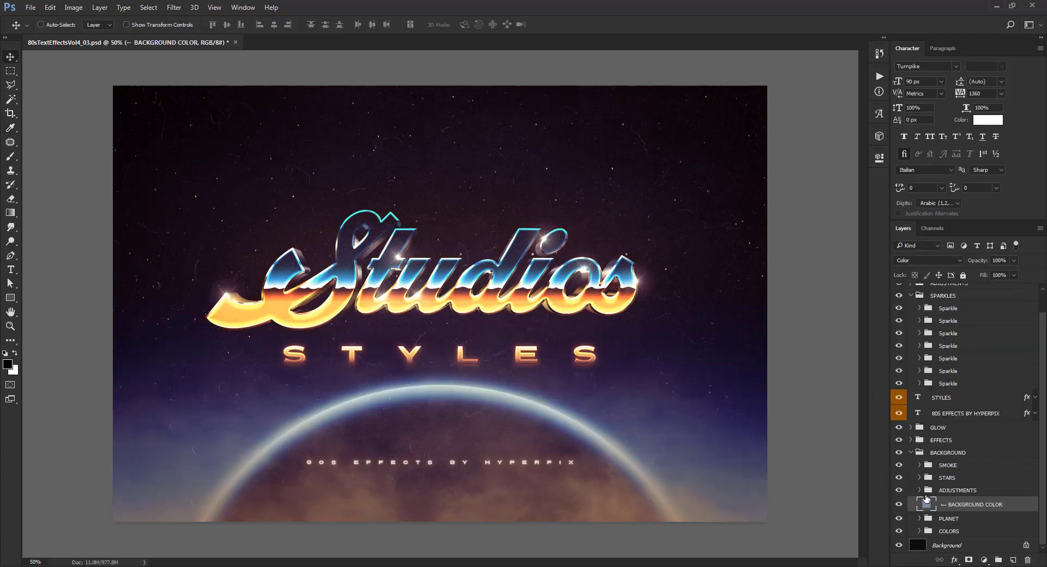
Hide and show the COLORS and SMOKE groups to check their effect on the background, and collapse the BACKGROUND group
click(919, 531)
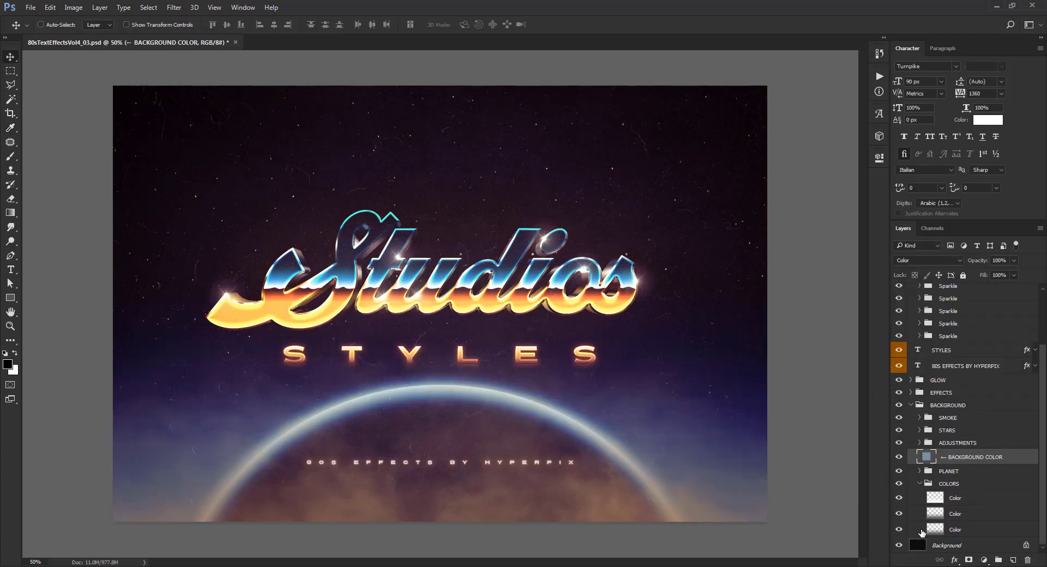
click(899, 484)
click(899, 483)
click(920, 484)
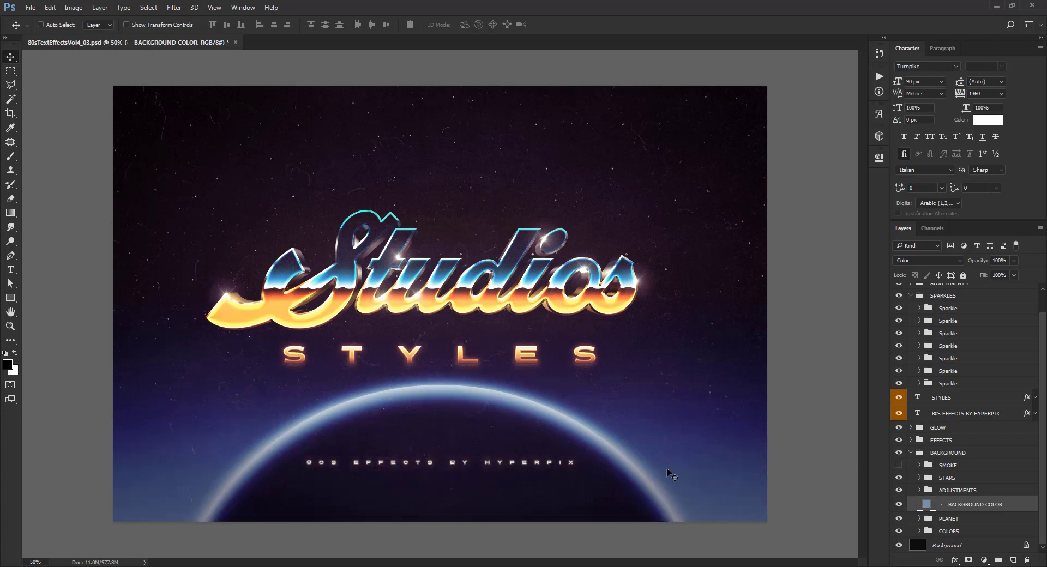
click(900, 466)
click(914, 453)
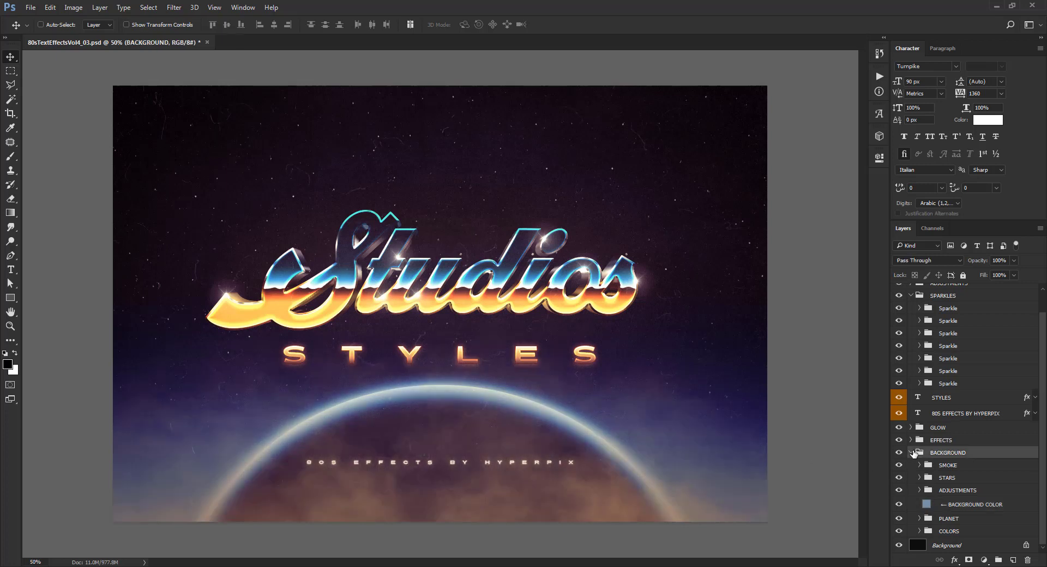
click(912, 453)
Compare the lettering at 100% with the NOISE = ON group and with the NOISE = OFF group enabled instead
key(ctrl+space)
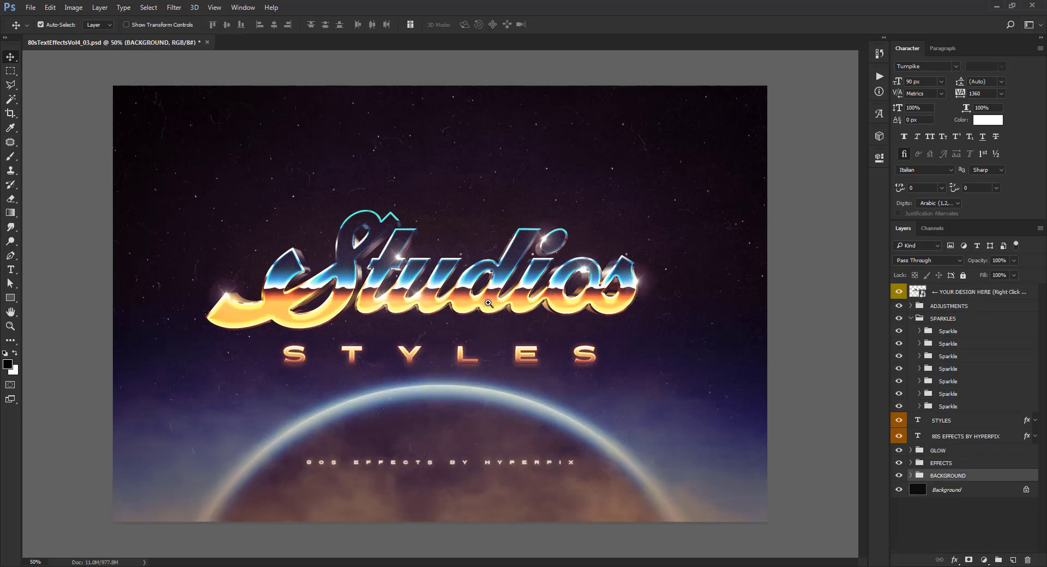
click(489, 304)
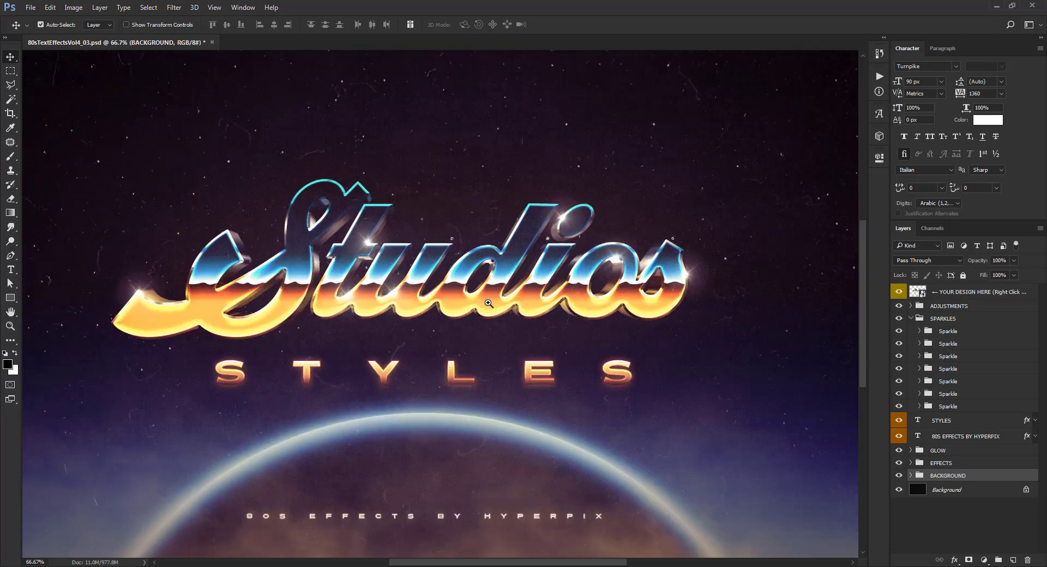
click(489, 304)
drag(552, 303, 490, 307)
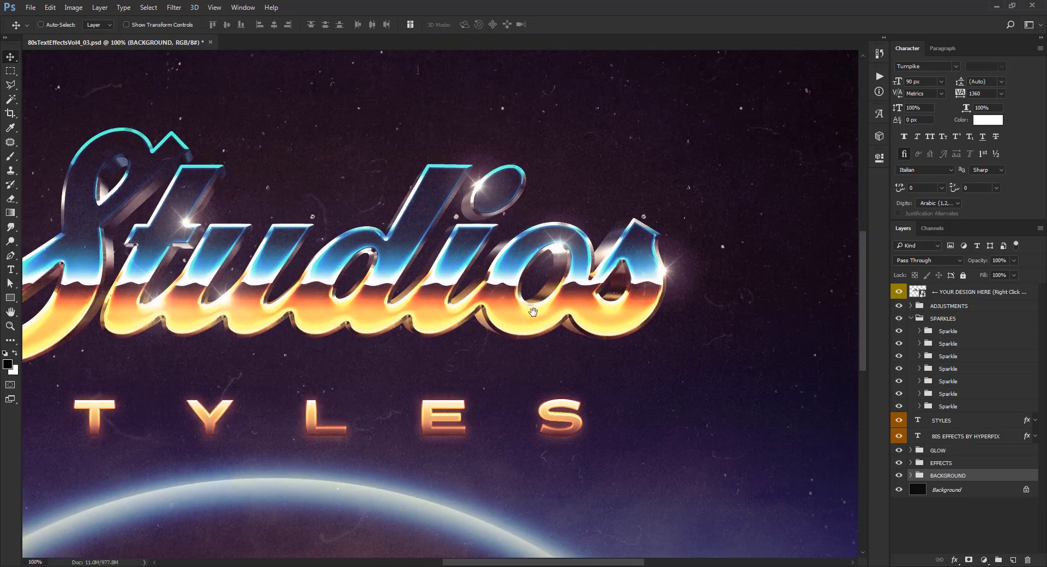
click(911, 307)
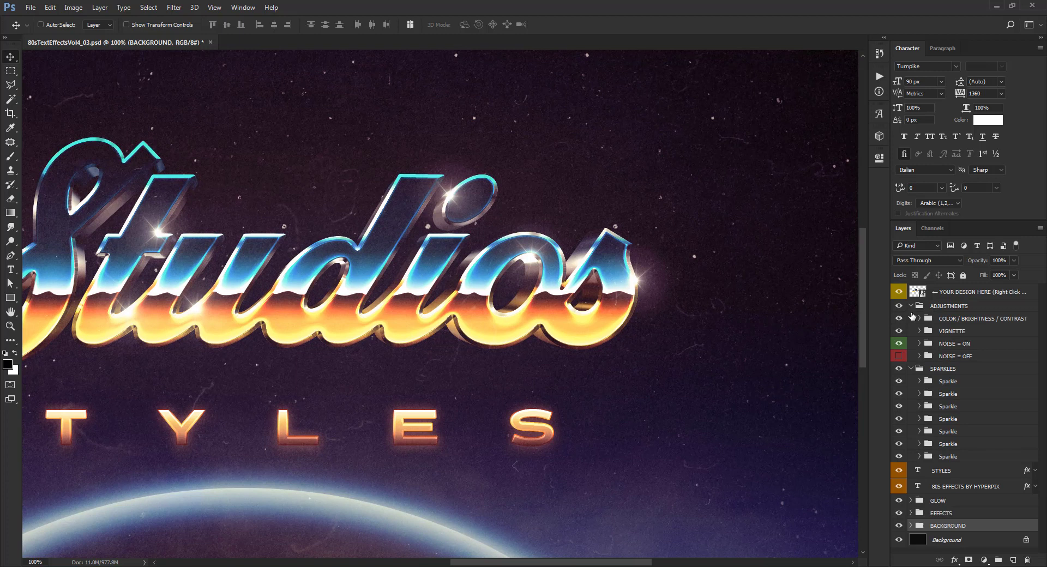
click(900, 343)
click(900, 357)
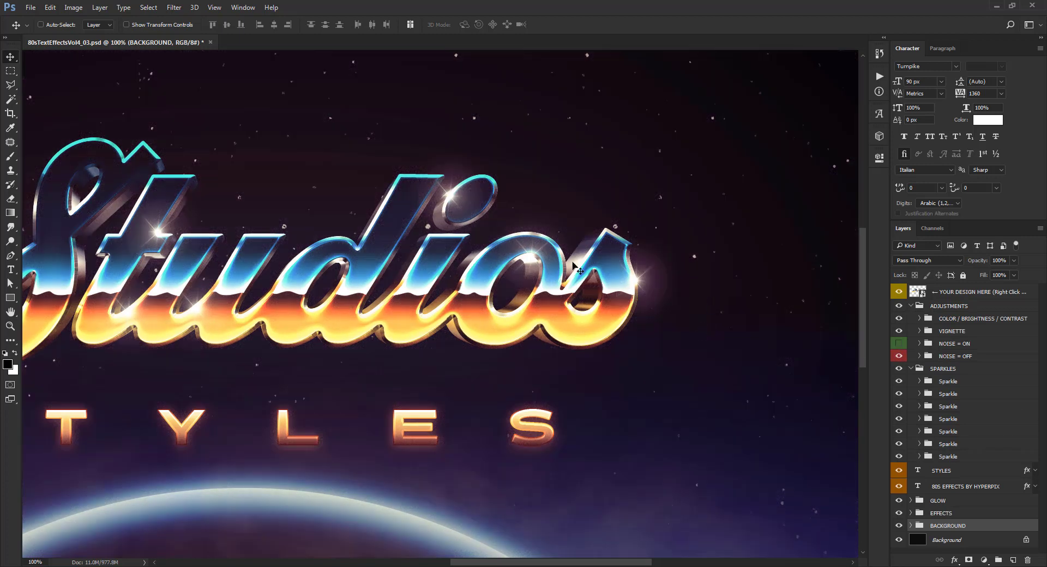
drag(363, 284, 630, 288)
drag(532, 365, 479, 261)
alt+click(478, 261)
alt+click(478, 261)
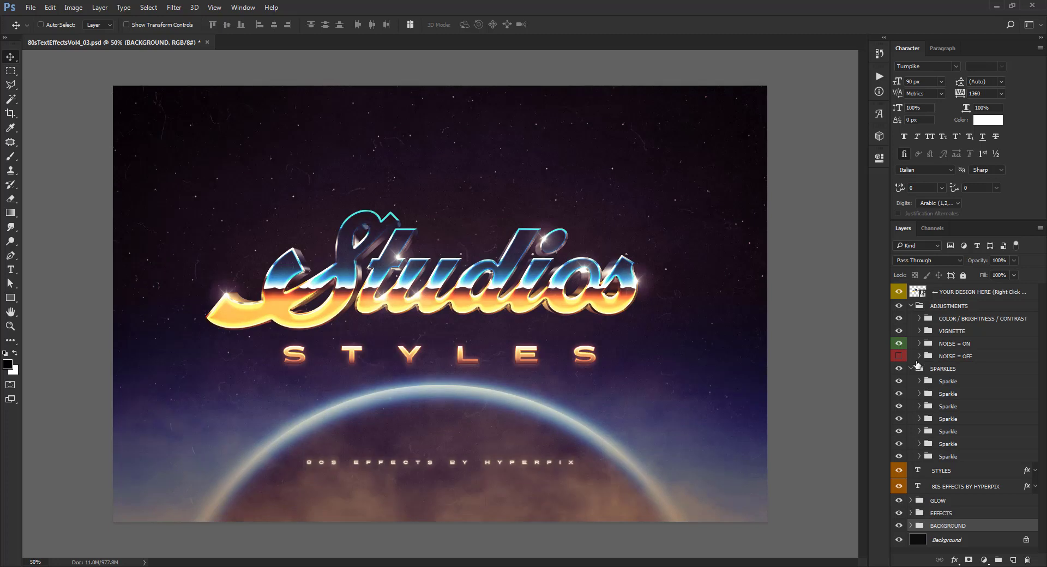
Collapse the SPARKLES and ADJUSTMENTS groups and select the YOUR DESIGN HERE smart object layer
click(912, 369)
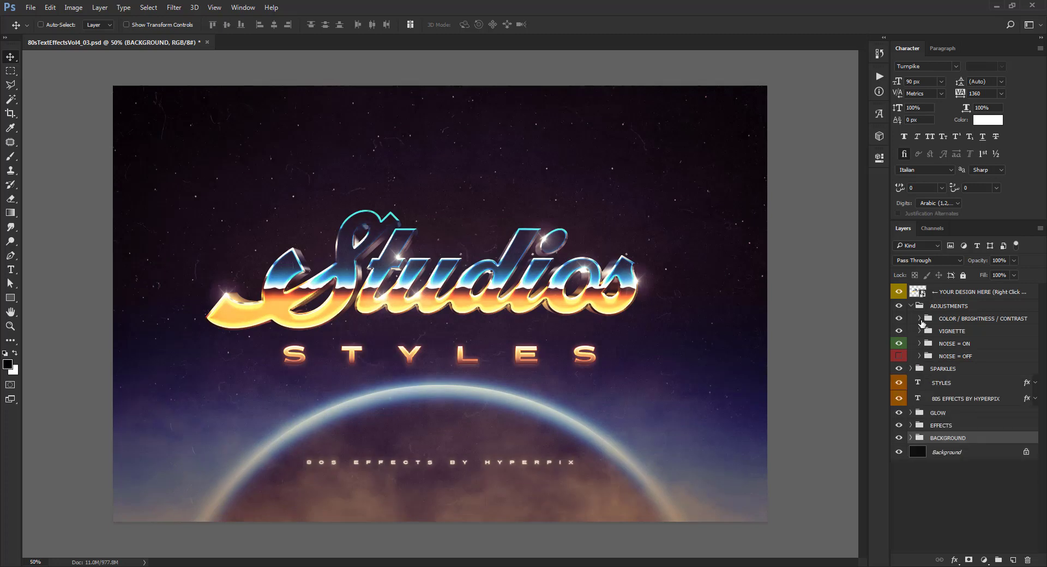
click(911, 306)
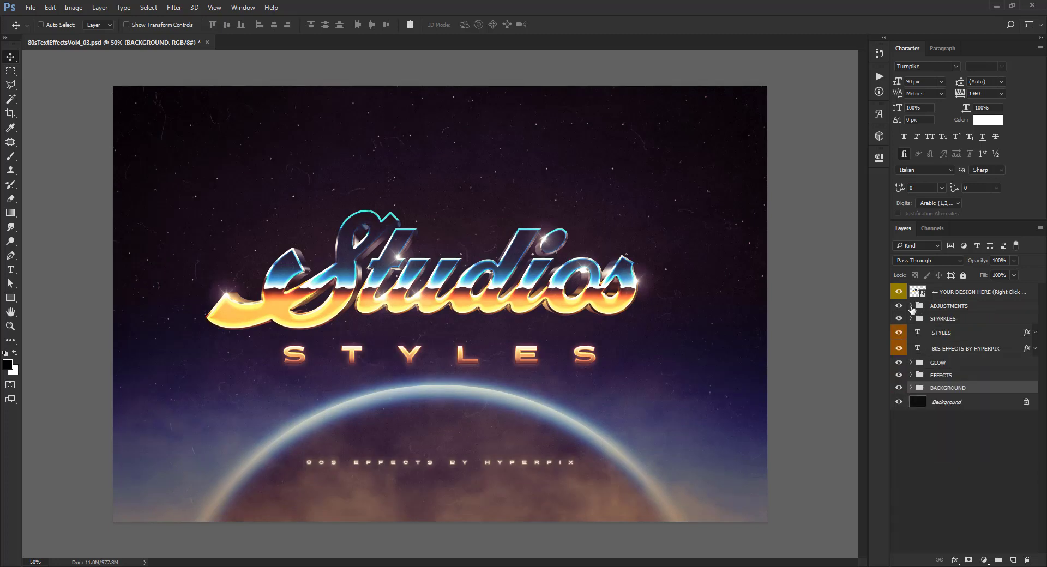
click(953, 298)
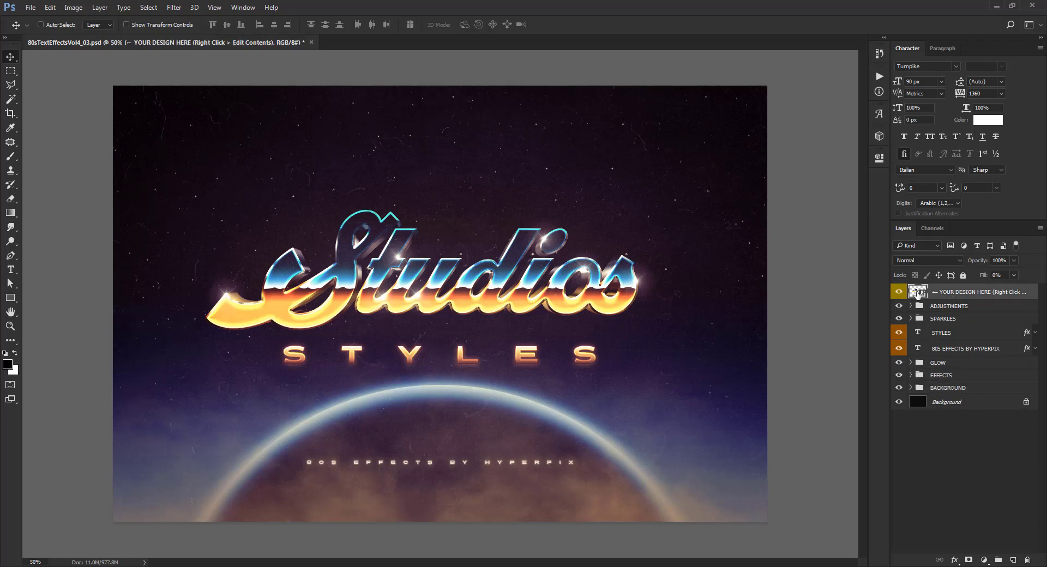
Open the contents of the YOUR DESIGN HERE smart object, and open Logo.jpg from the 80s Styles Vol.4 folder
right_click(959, 296)
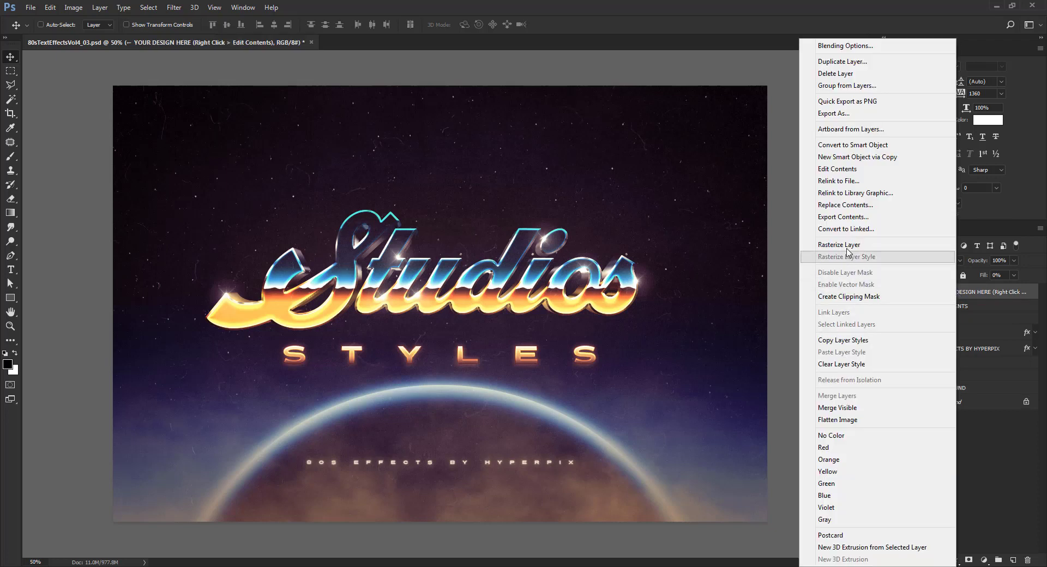
click(840, 168)
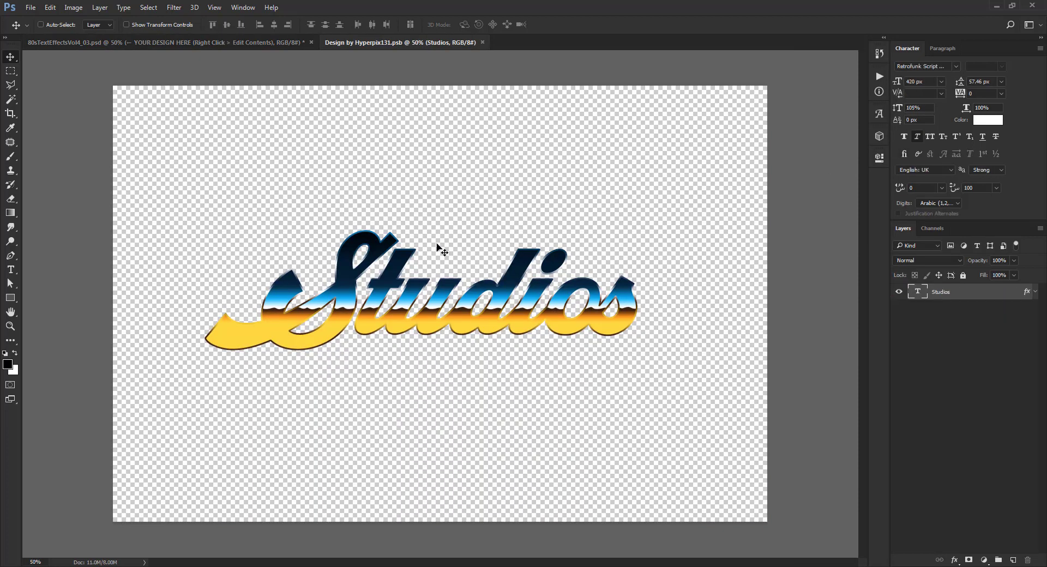
click(48, 566)
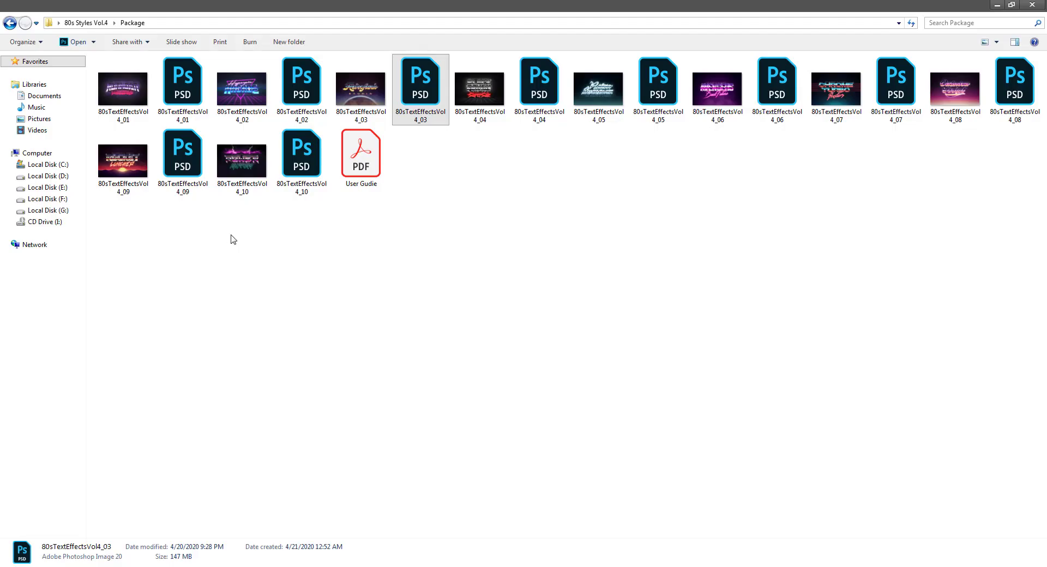
click(86, 23)
double_click(180, 97)
drag(186, 99, 509, 251)
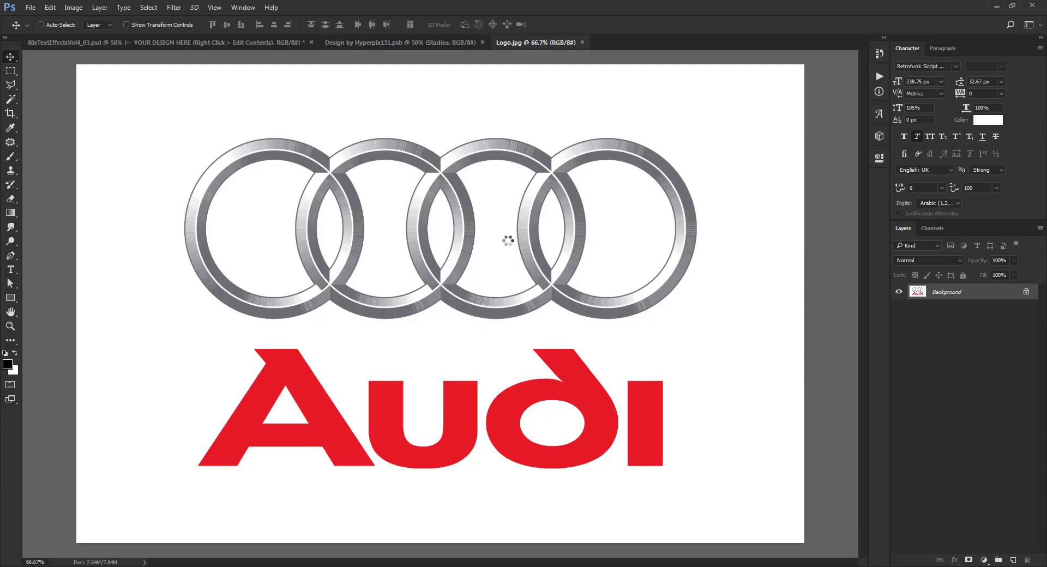
Copy the Audi logo from Logo.jpg into the Design by Hyperpix131.psb document, centred on the canvas
click(417, 45)
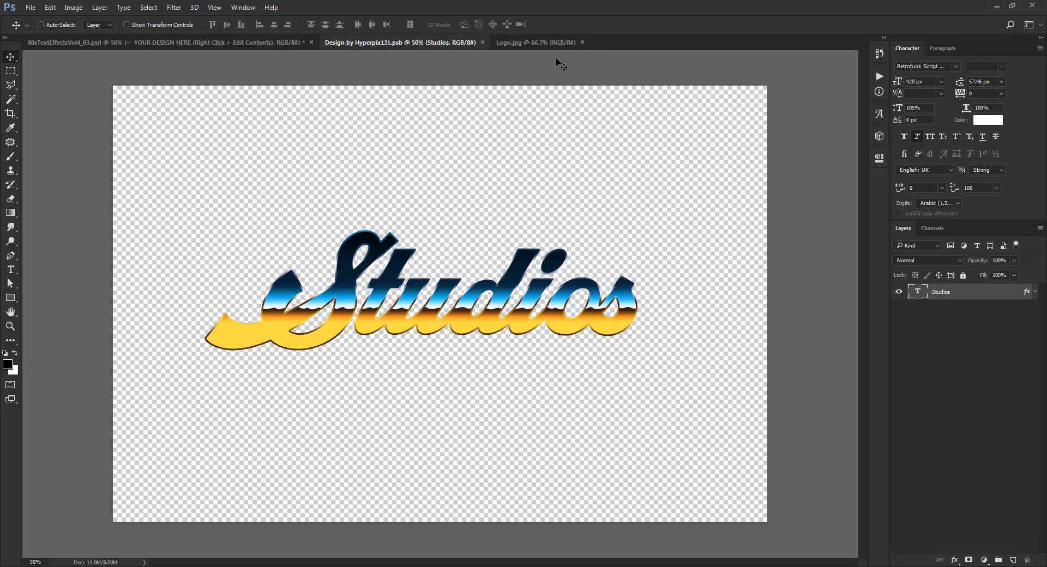
click(543, 38)
drag(533, 205, 512, 226)
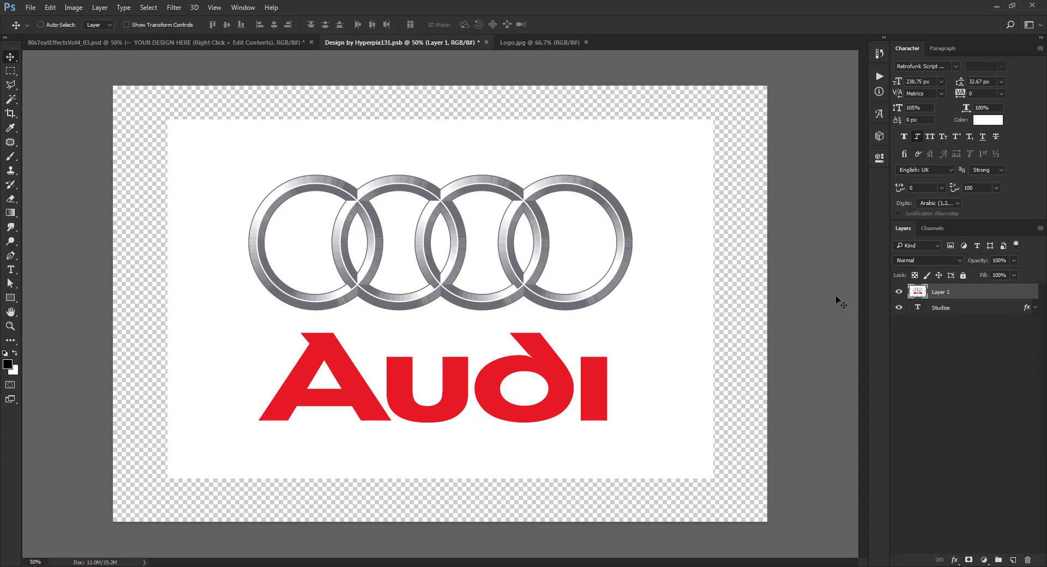
Select the white background around the Audi logo with the Magic Wand and delete it
right_click(15, 106)
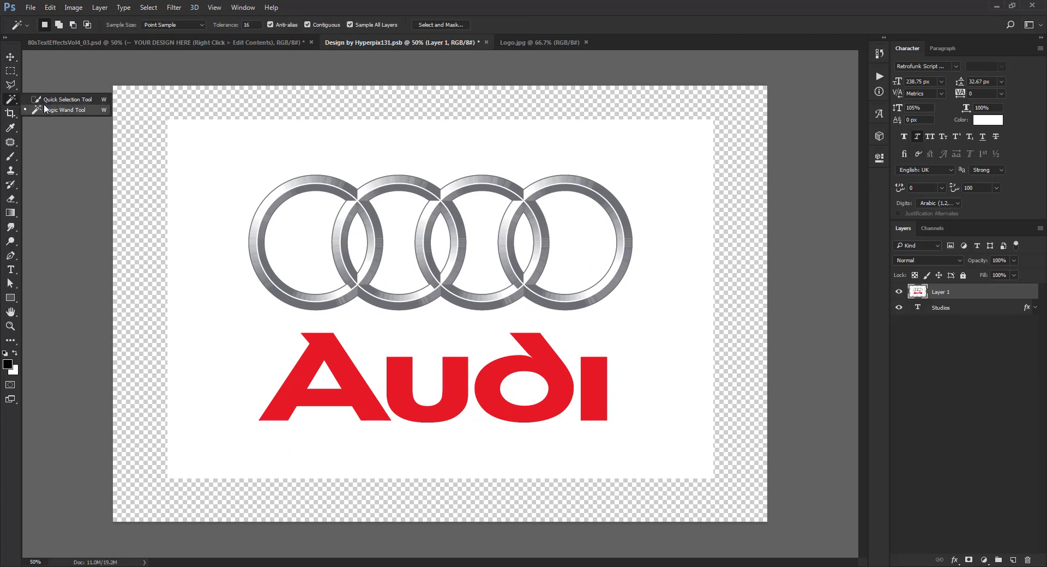
click(49, 111)
click(235, 146)
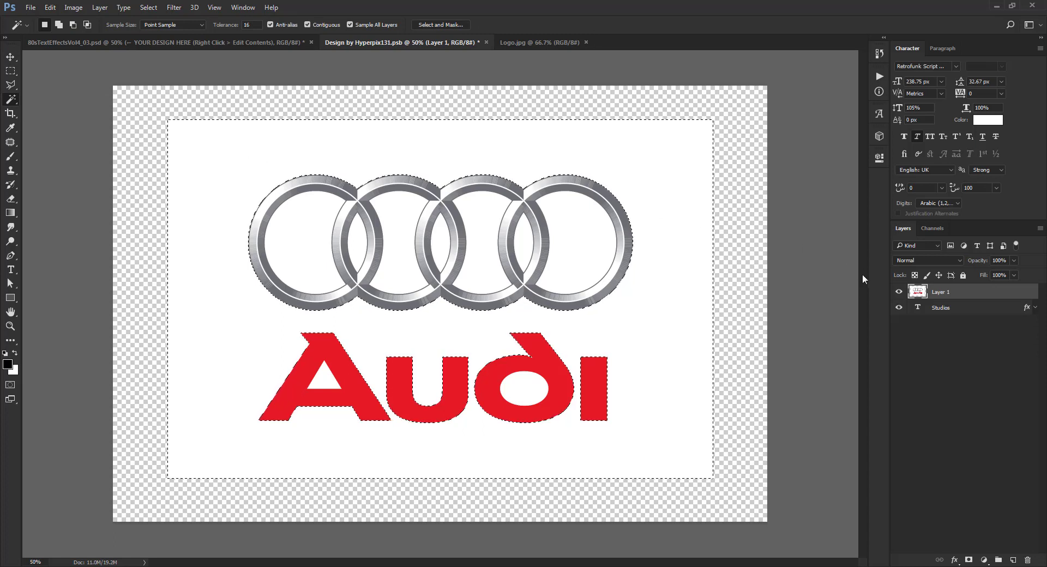
key(Delete)
Delete the white areas inside the letter d and inside the four rings of the logo
click(521, 382)
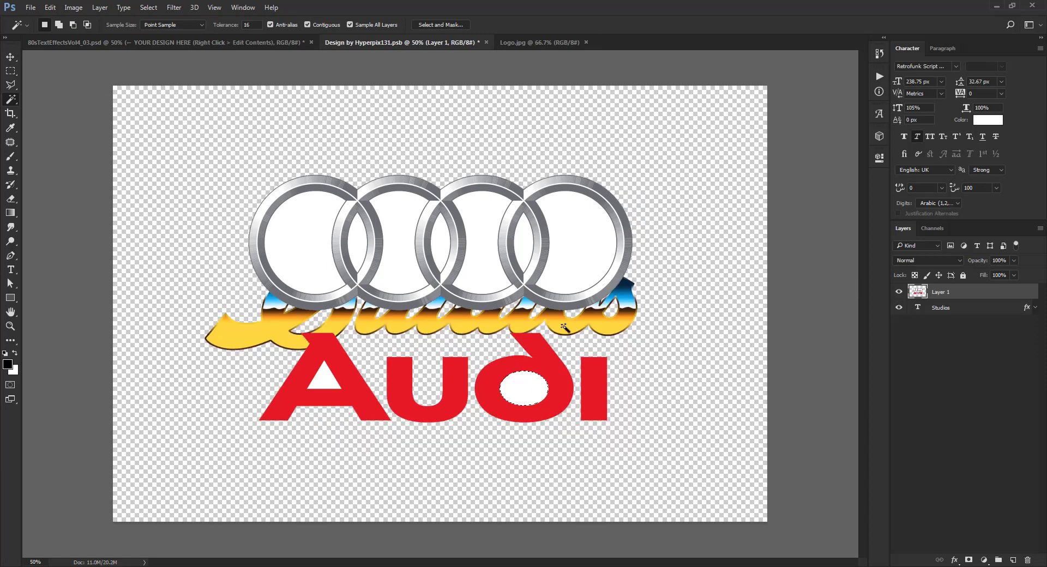
key(Delete)
click(570, 248)
key(Delete)
click(482, 240)
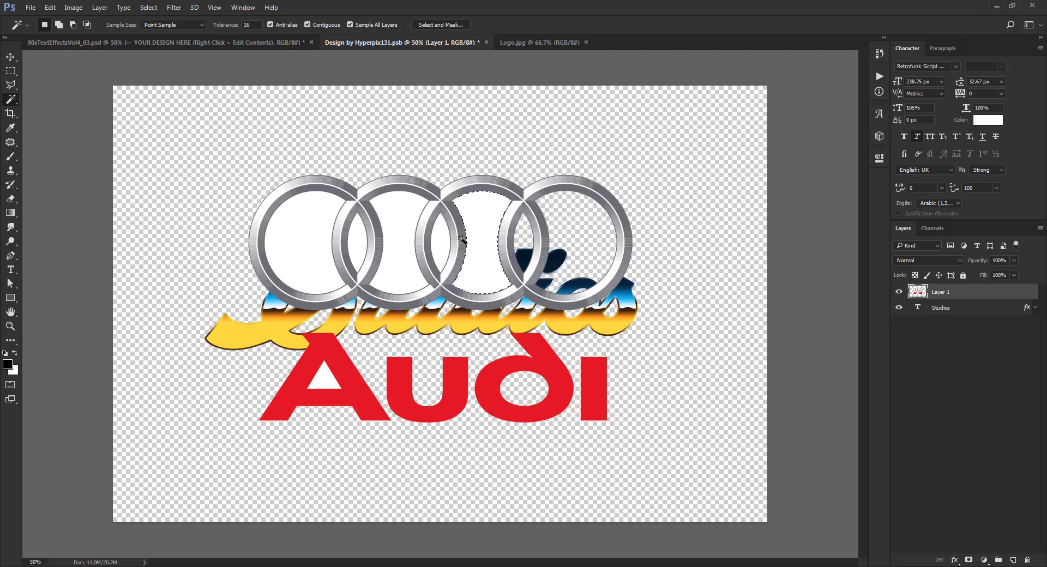
key(Delete)
click(446, 240)
key(Delete)
click(406, 240)
key(Delete)
click(363, 243)
key(Delete)
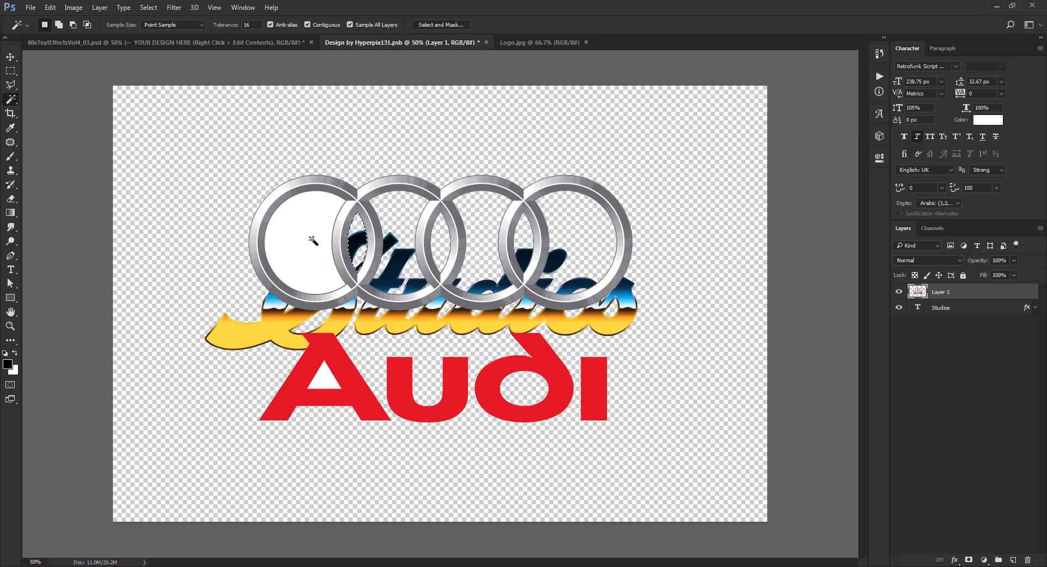
click(313, 241)
key(Delete)
Move the Studios text down about 768 px so it sits below the Audi lettering
key(v)
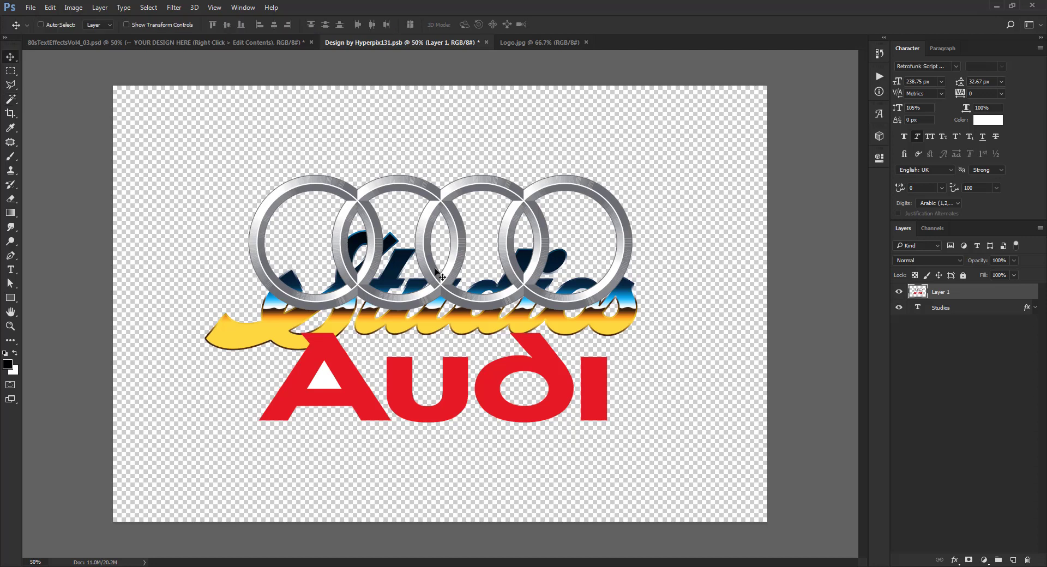
ctrl+click(599, 331)
drag(622, 303, 619, 509)
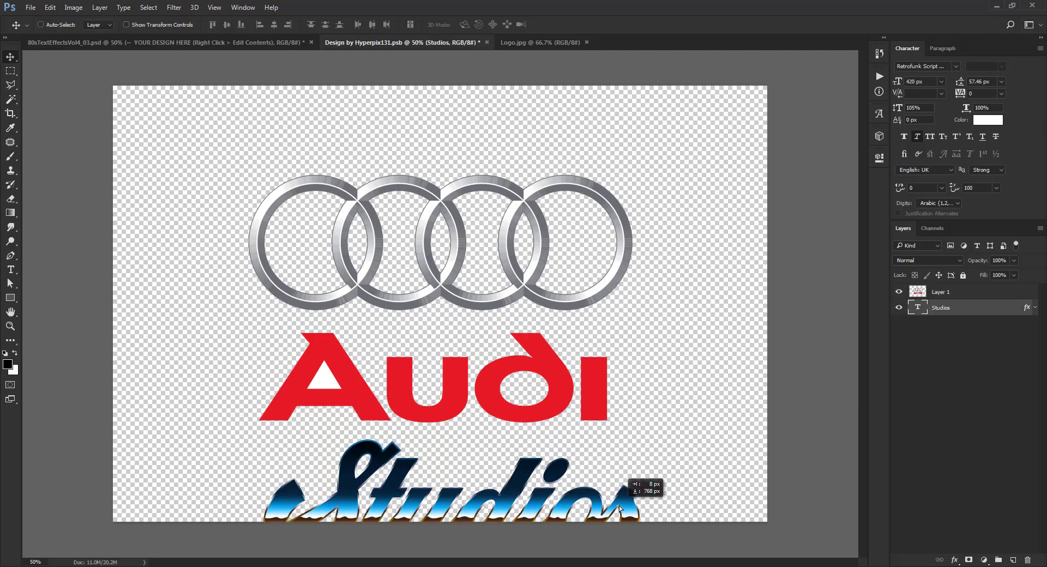
Select the four rings with a rectangular marquee, separate them with Layer Via Cut, and check both logo layers by toggling their visibility
ctrl+click(602, 417)
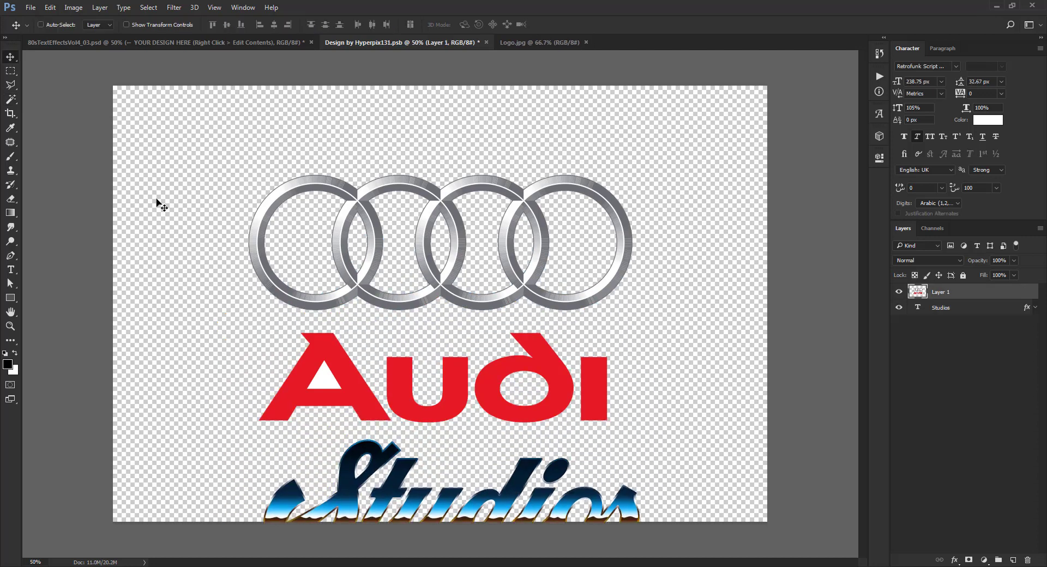
click(11, 72)
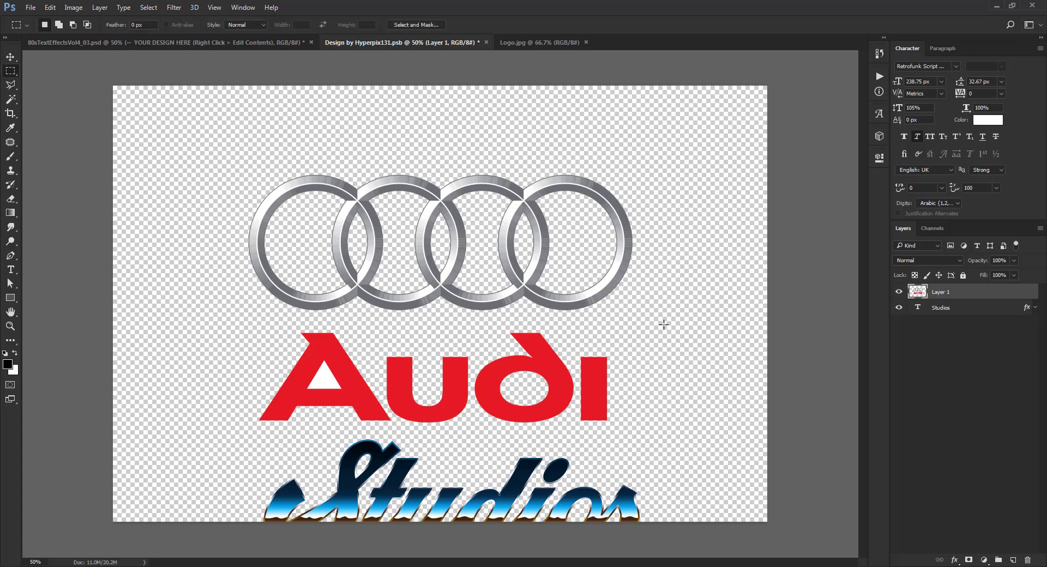
drag(667, 321, 230, 154)
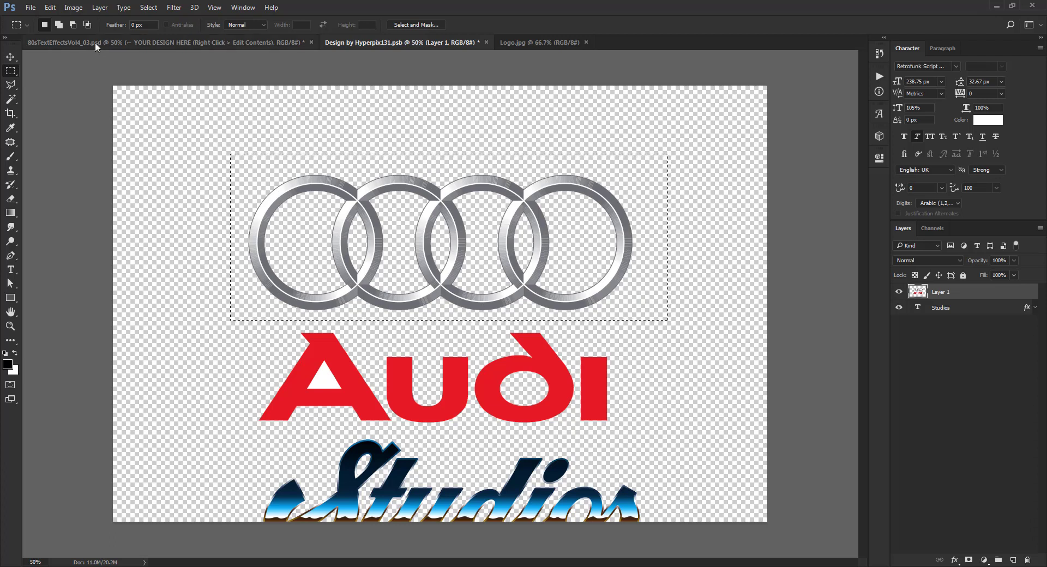
click(98, 7)
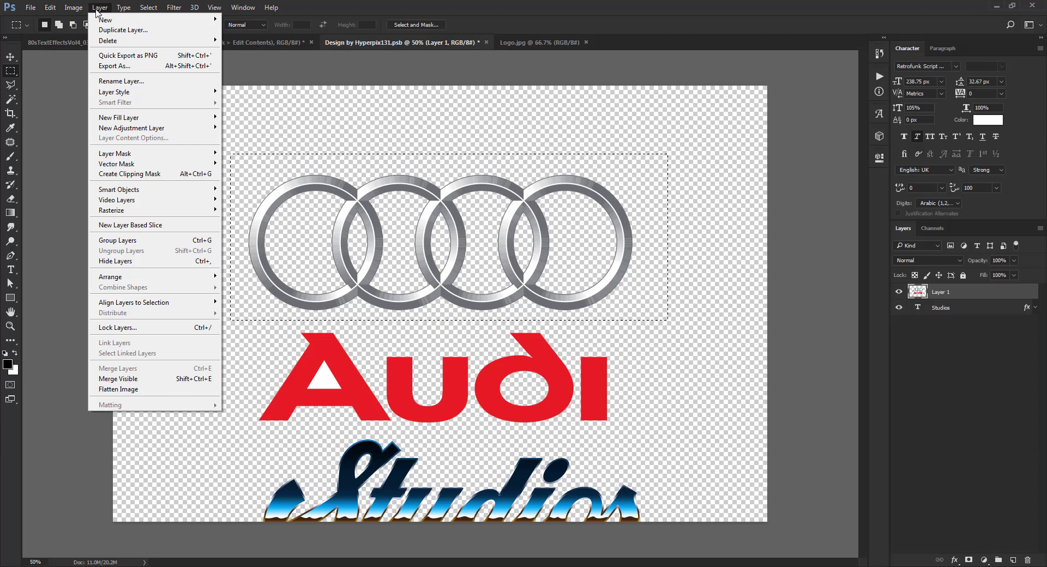
mouse_move(100, 19)
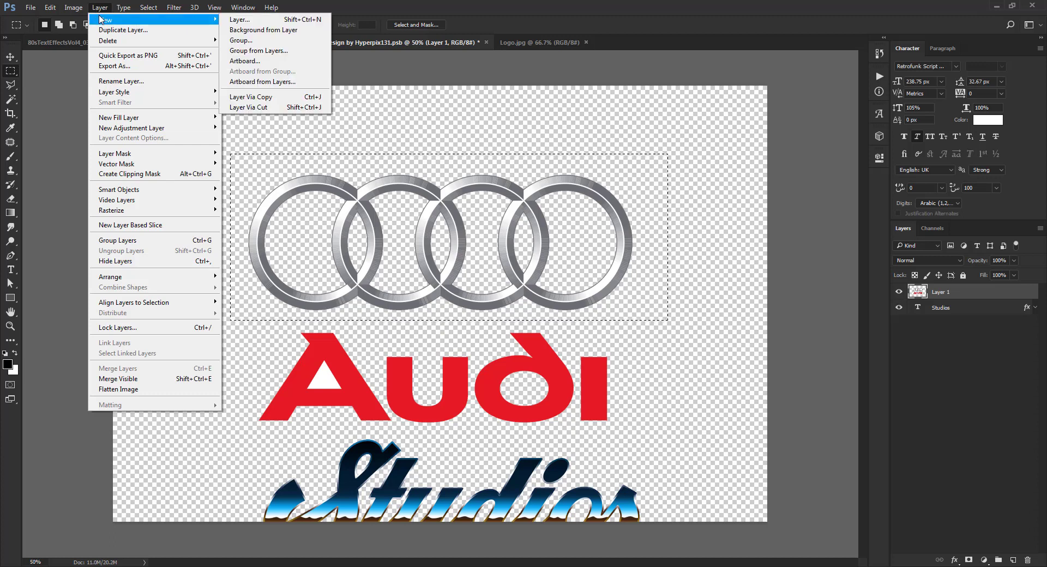
click(267, 108)
click(899, 292)
click(898, 292)
click(900, 308)
click(901, 308)
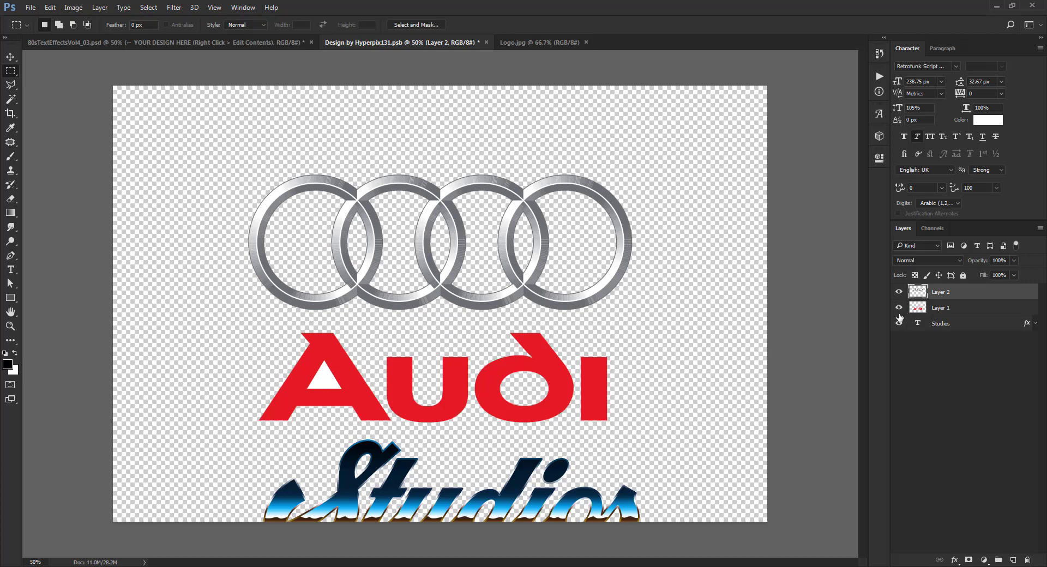
Move the Studios text up and to the right so it lies fully on the canvas
key(v)
ctrl+click(640, 499)
drag(640, 499, 690, 462)
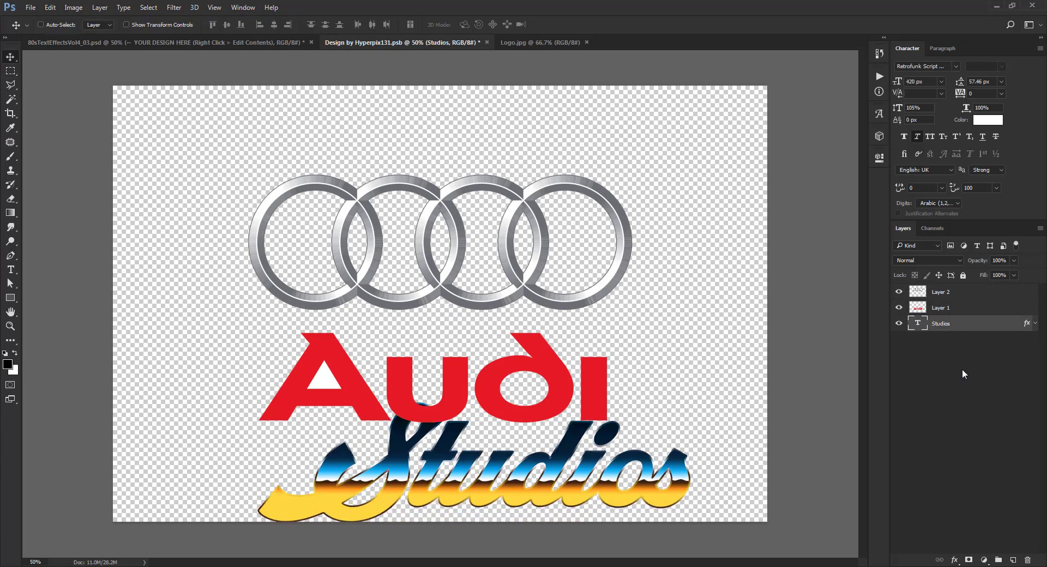
Copy the Studios layer's style and paste it onto the rings layer and the Audi lettering layer
right_click(995, 327)
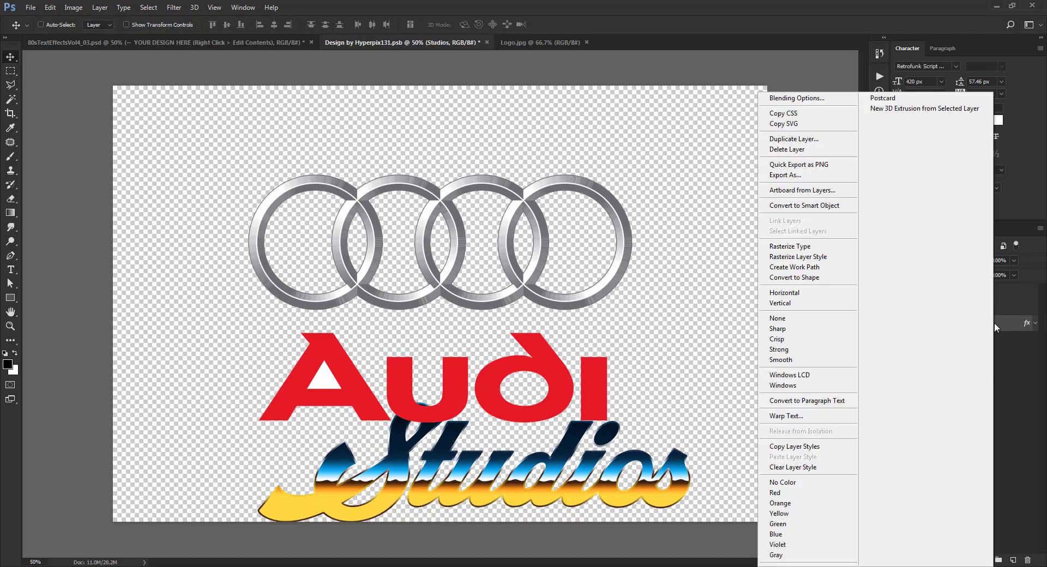
click(817, 447)
ctrl+click(603, 299)
right_click(997, 295)
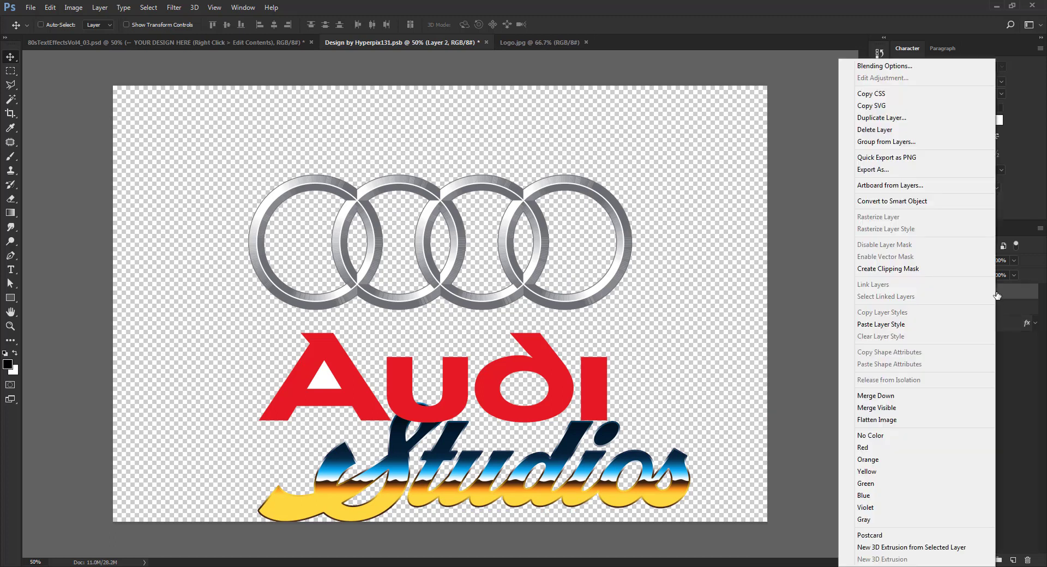
click(882, 325)
click(982, 310)
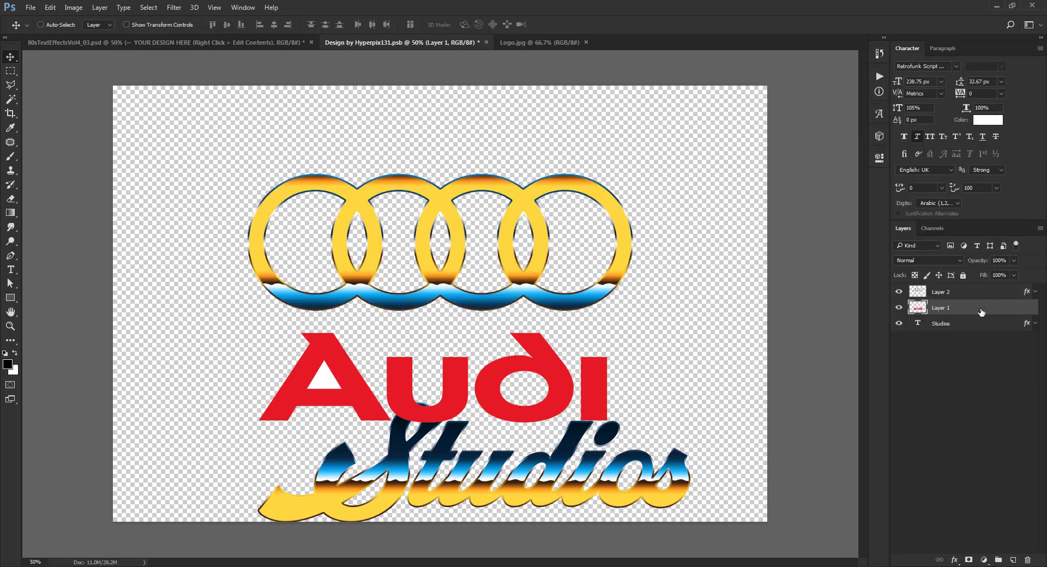
right_click(995, 310)
Delete the Studios text layer
click(899, 325)
click(948, 326)
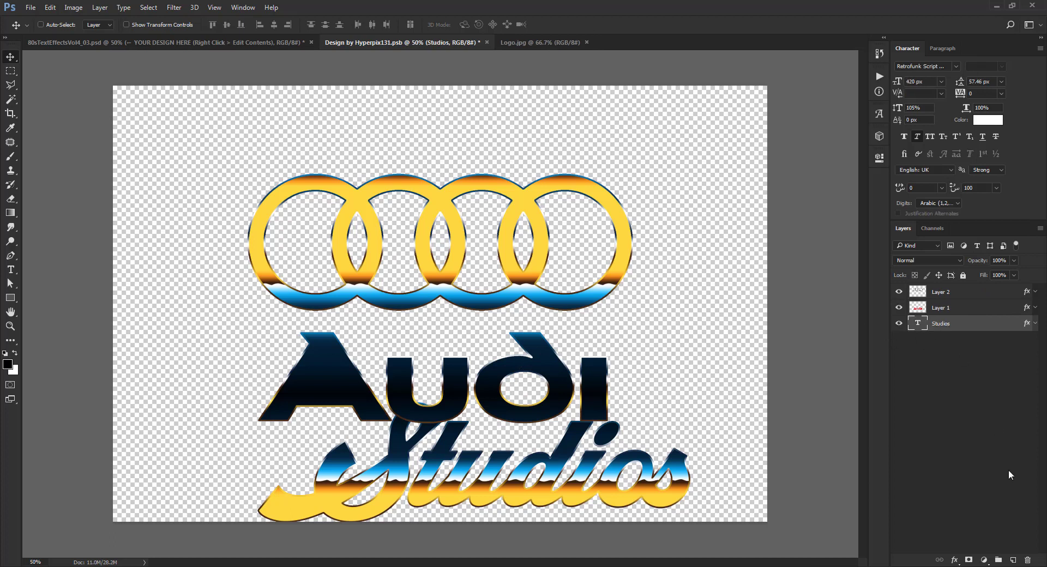
drag(1028, 560, 1028, 559)
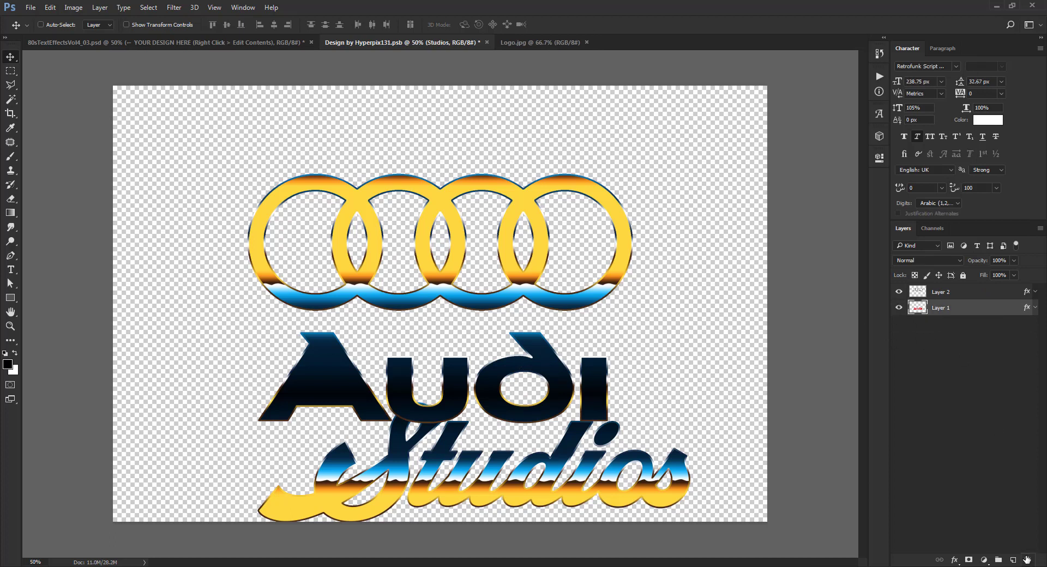
double_click(1008, 314)
drag(481, 109, 771, 244)
click(666, 415)
drag(482, 289, 448, 361)
click(978, 281)
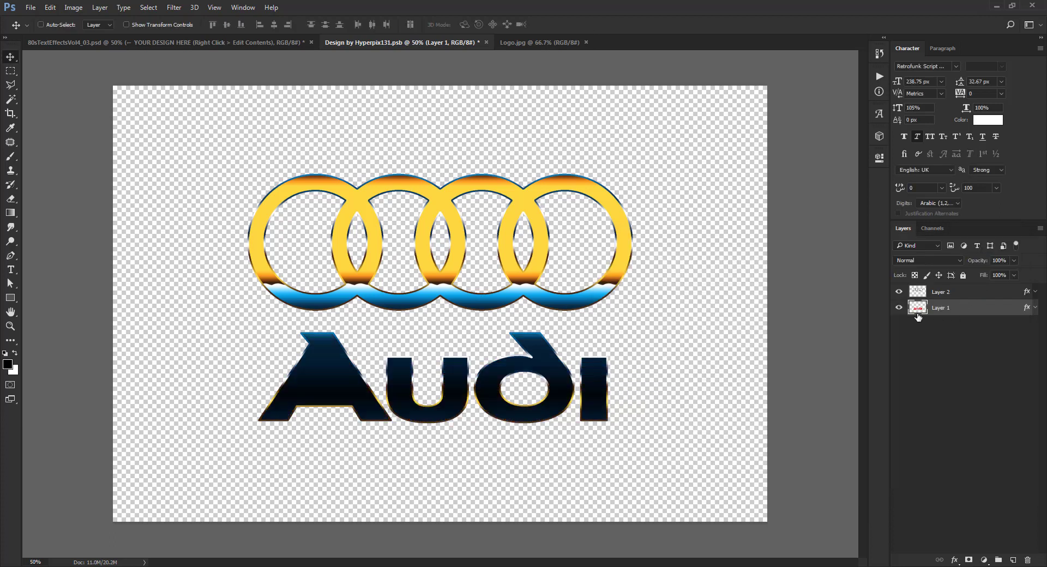
Hide the Audi lettering's layer effects, delete the white area inside the letter A with the Magic Wand, and show the effects again
click(1035, 308)
click(922, 320)
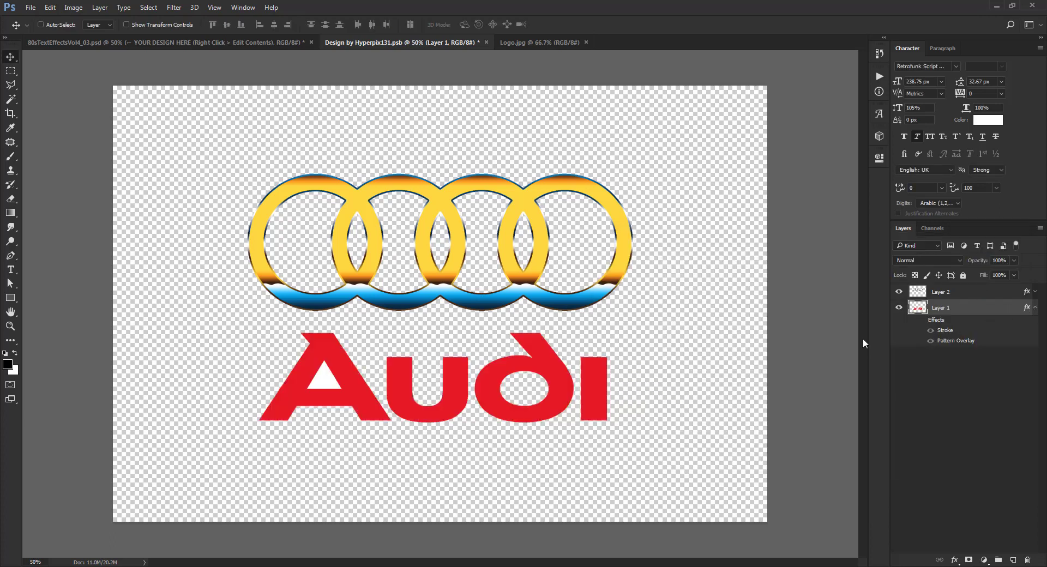
key(w)
key(Delete)
click(10, 56)
click(921, 321)
Reposition the Pattern Overlay on the Audi lettering so the chrome horizon line crosses the middle of the letters
double_click(961, 341)
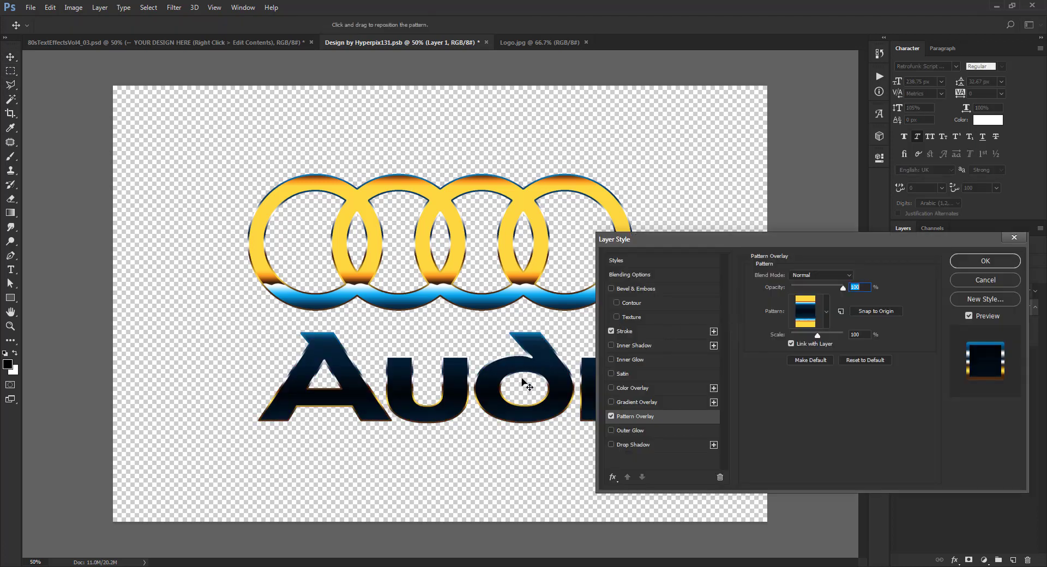
drag(473, 371, 433, 398)
drag(687, 246, 494, 303)
click(805, 315)
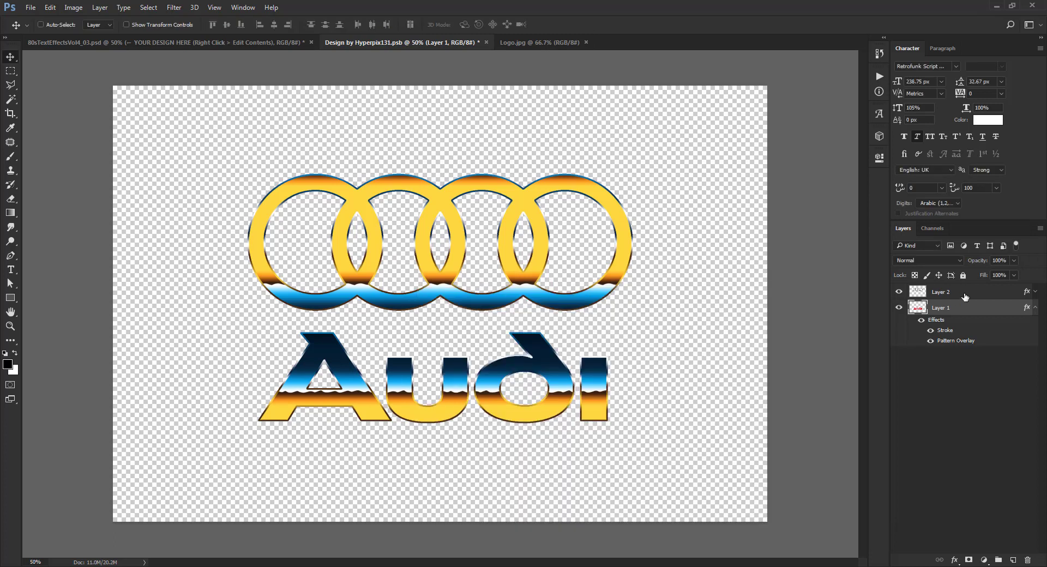
Reposition the Pattern Overlay on the rings layer so the chrome horizon line runs through the rings' middle
double_click(996, 293)
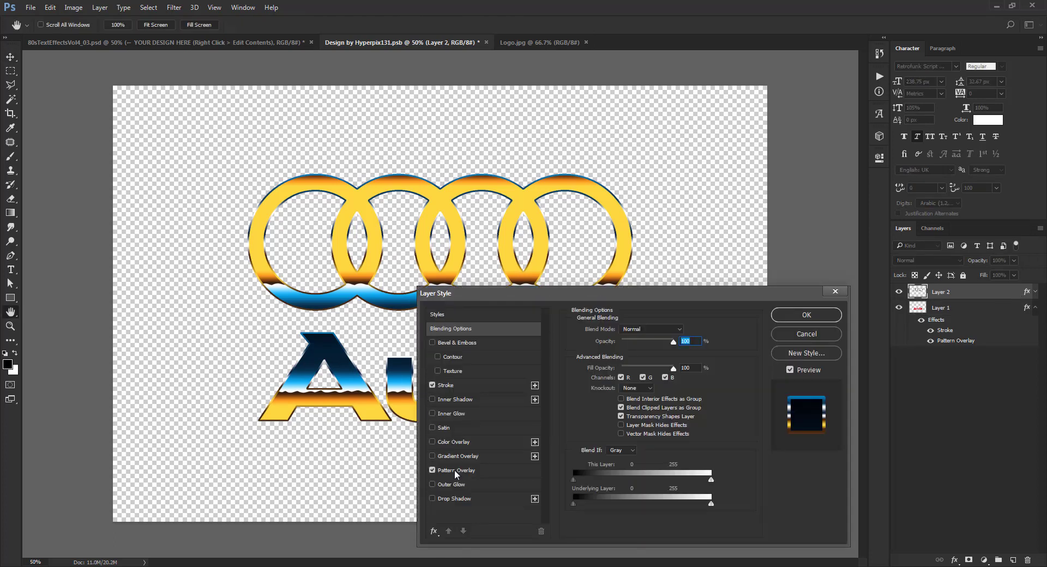
click(455, 471)
drag(437, 210, 399, 283)
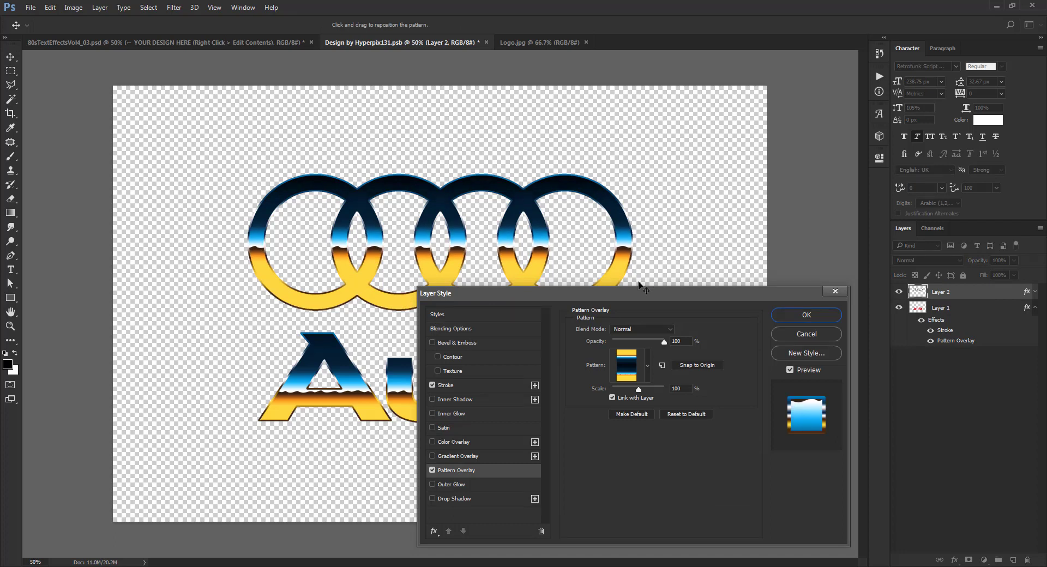
drag(673, 262, 671, 265)
click(806, 315)
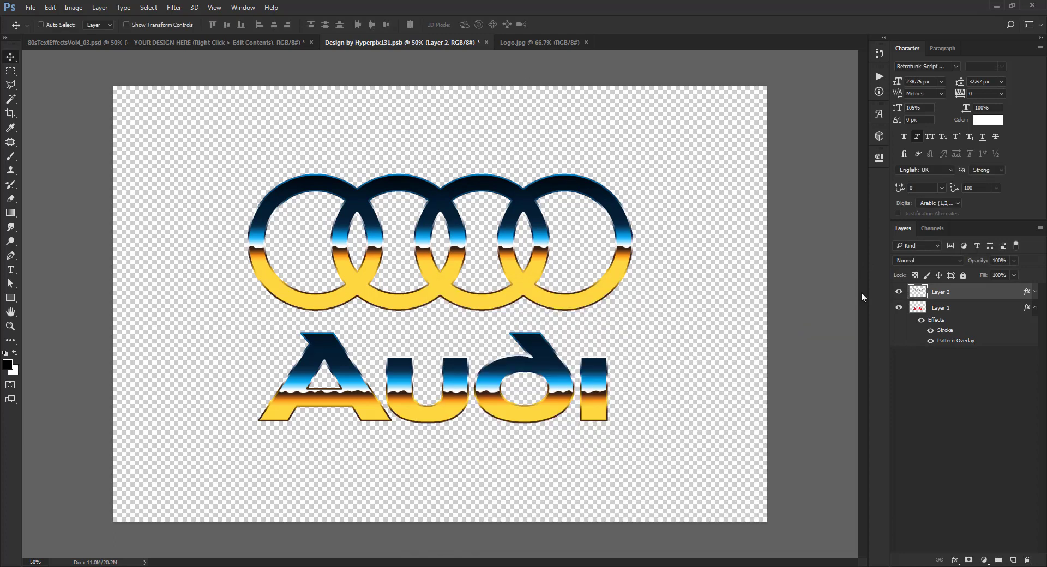
Show the guides and check the rings' centring against the vertical guide with Free Transform
key(ctrl+semicolon)
key(ctrl+t)
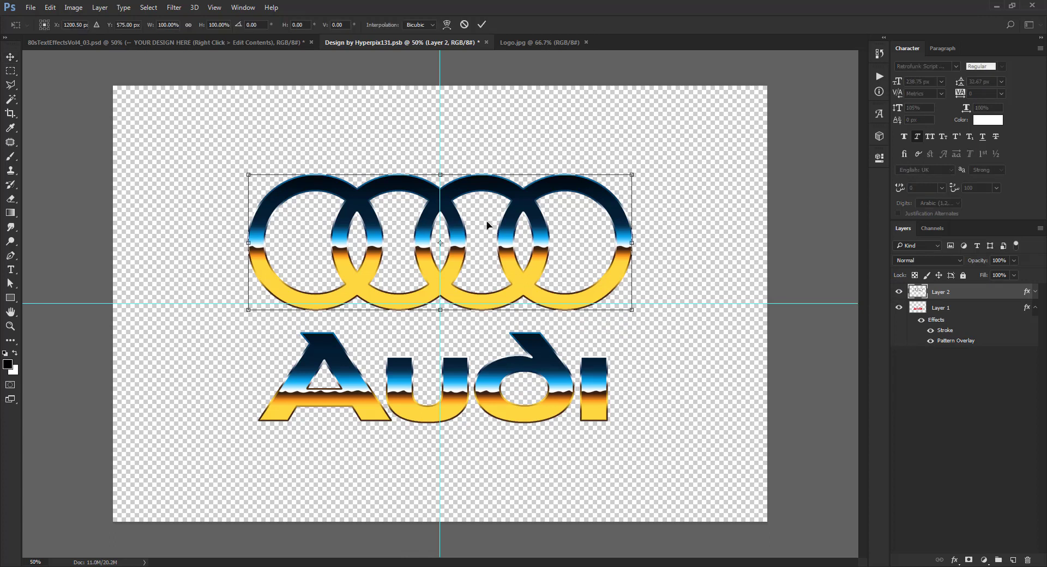
key(ctrl+plus)
key(Return)
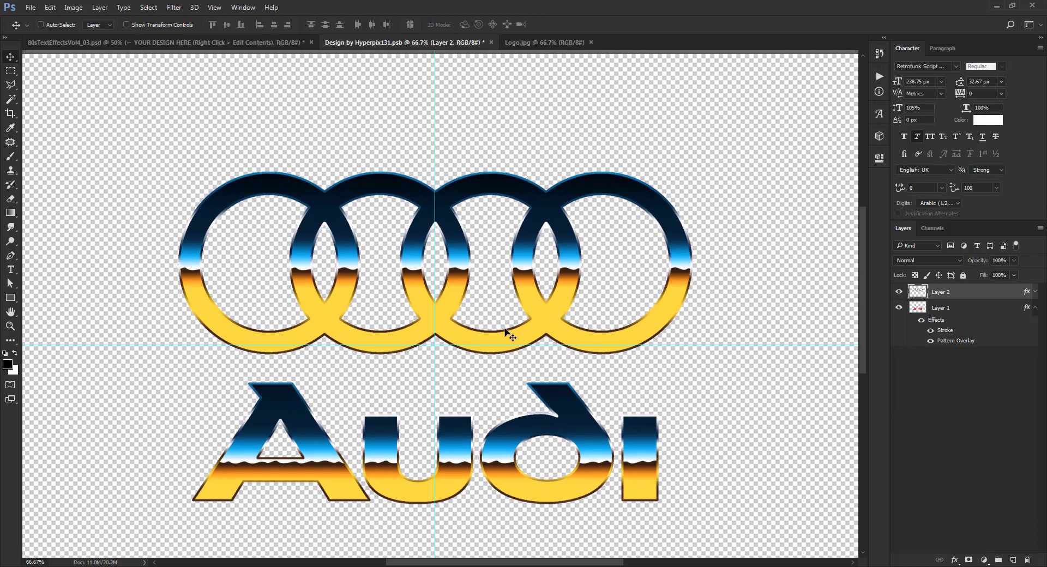
Move the Audi lettering to the right with Free Transform to centre it on the vertical guide
ctrl+click(507, 424)
key(ctrl+t)
drag(497, 424, 501, 425)
key(Return)
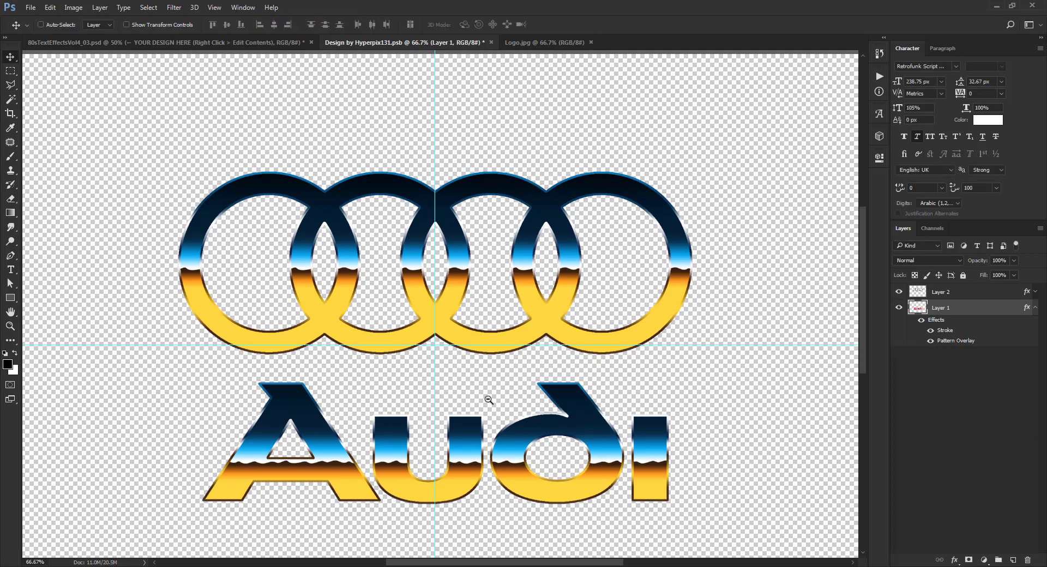
Save and close the edited Audi smart object, and close the source Logo.jpg image
key(ctrl+minus)
key(ctrl+minus)
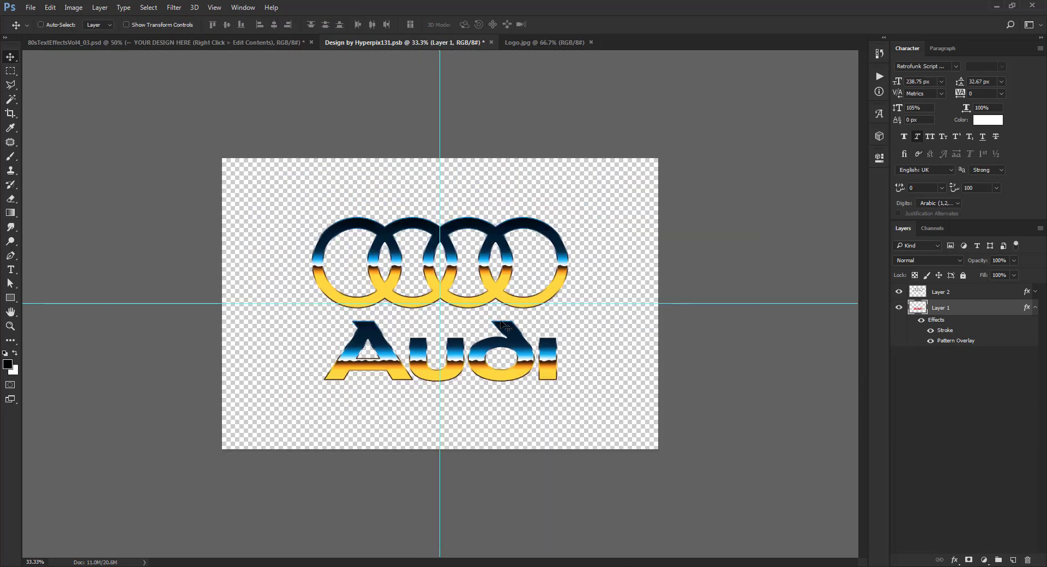
click(490, 43)
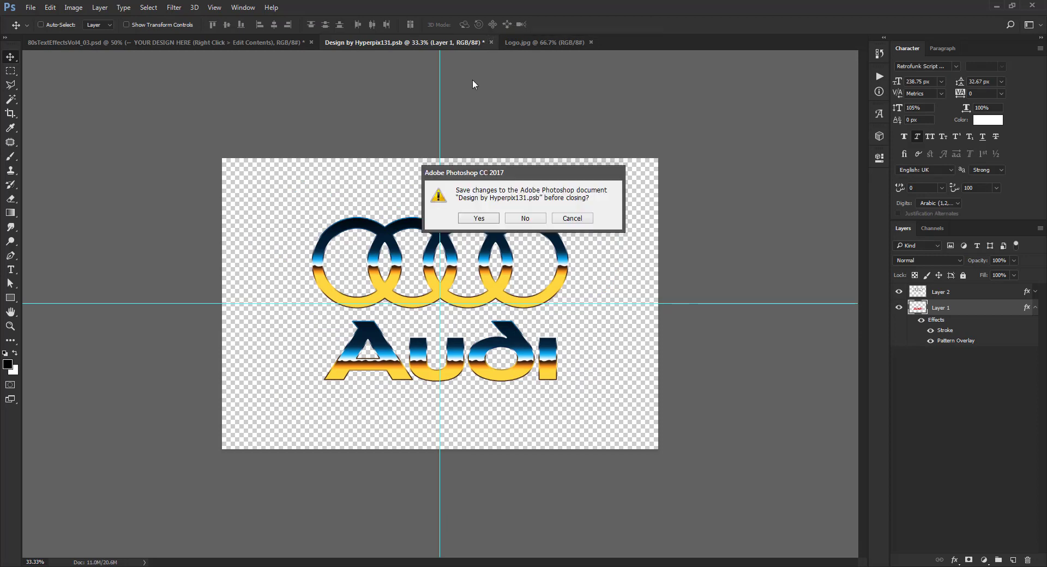
click(478, 219)
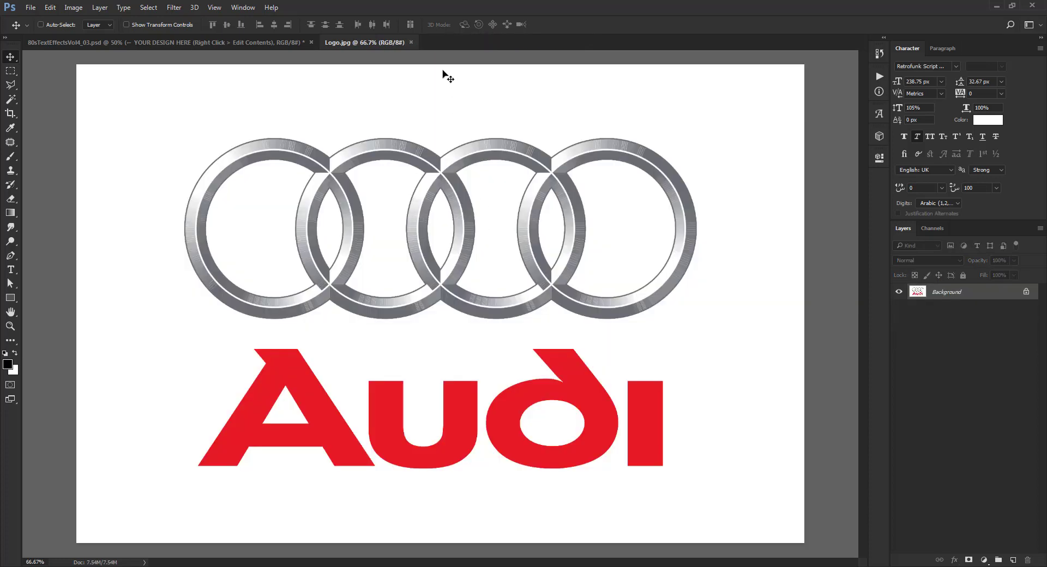
key(ctrl+w)
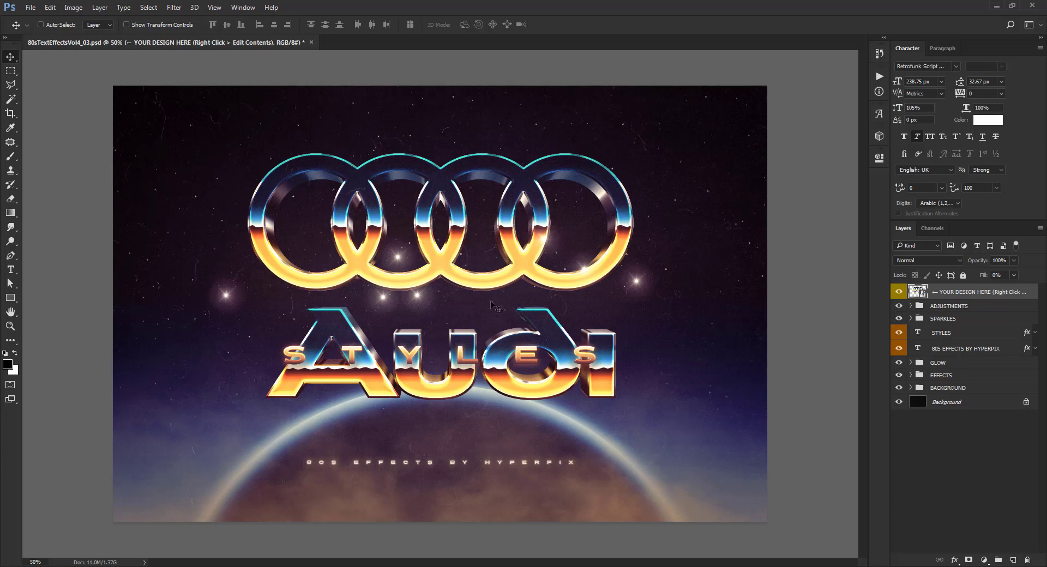
Move the STYLES text straight down so it sits below the Audi lettering and above the tagline
click(950, 340)
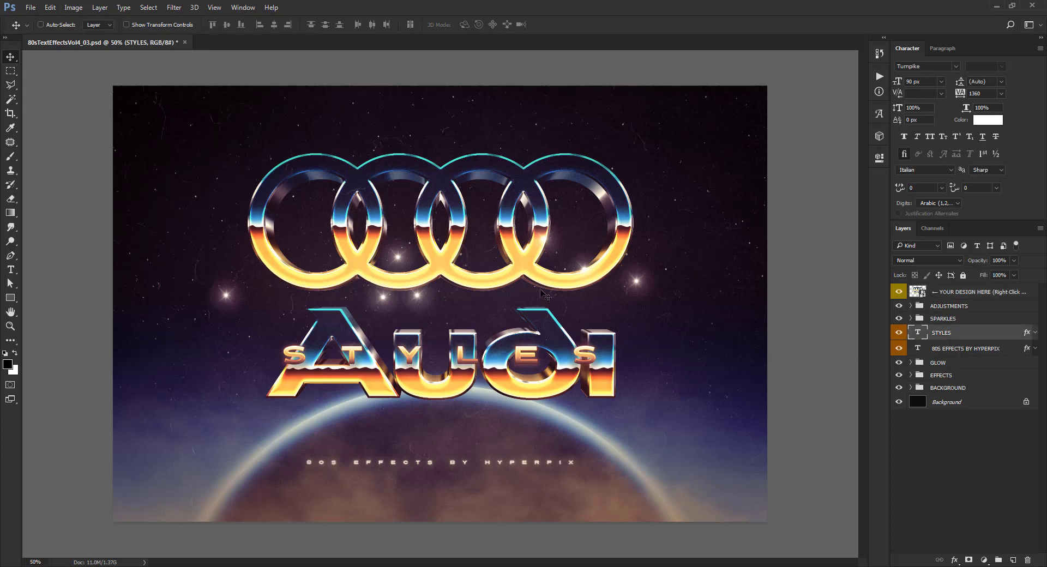
drag(487, 336, 485, 359)
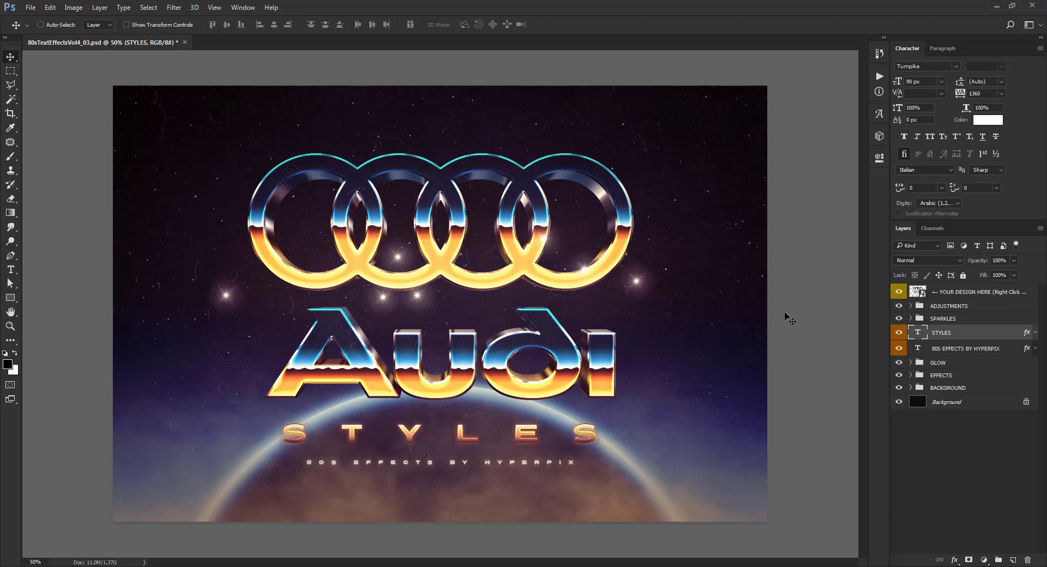
Expand the EFFECTS and EXTRUSION groups and show extrusion subgroup 3 to deepen the logo's 3D extrusion
key(ctrl+space)
ctrl+click(612, 203)
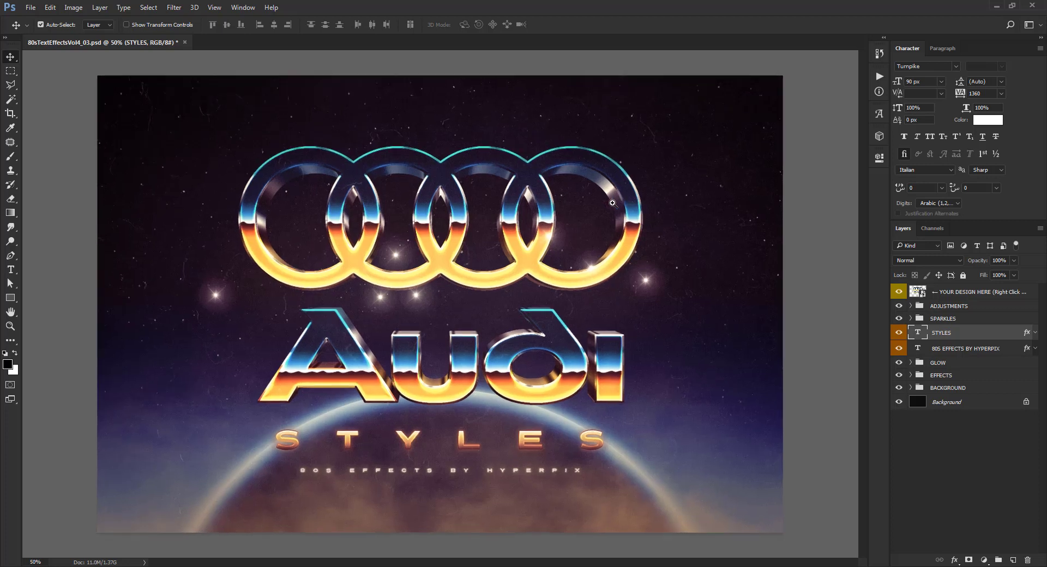
ctrl+click(613, 203)
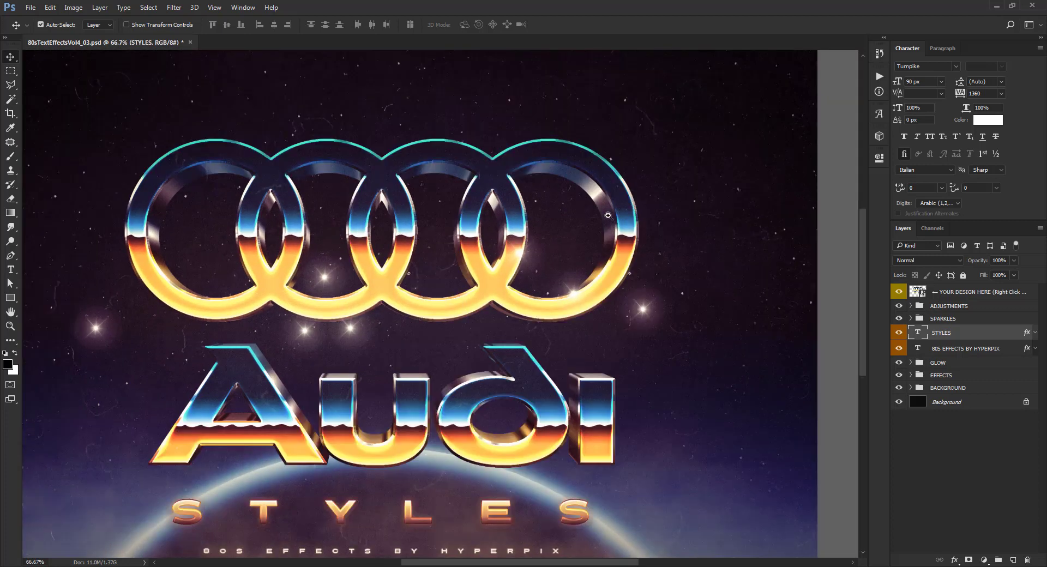
ctrl+click(609, 216)
drag(582, 181, 565, 151)
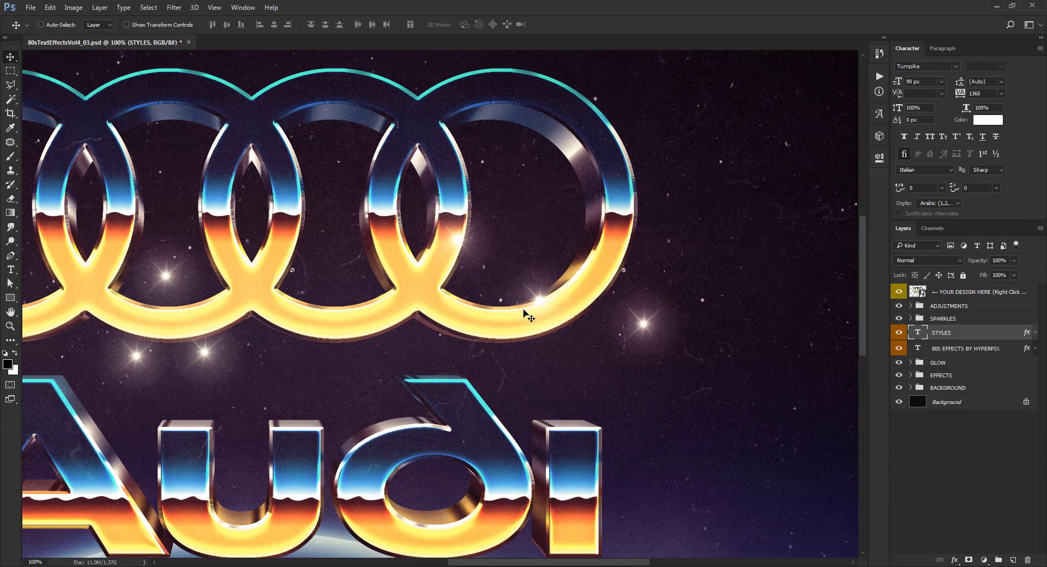
click(912, 376)
click(920, 400)
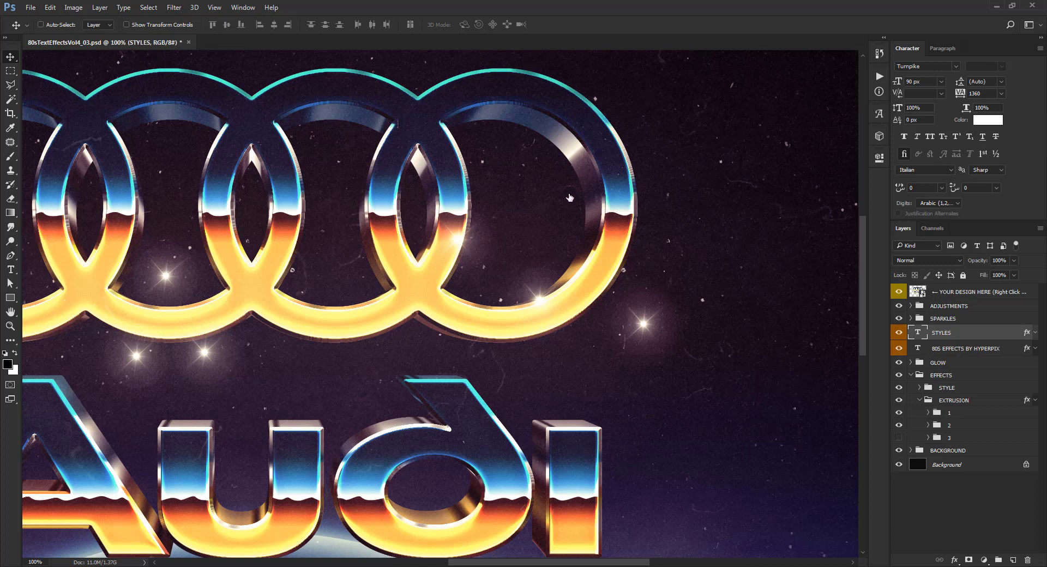
click(899, 437)
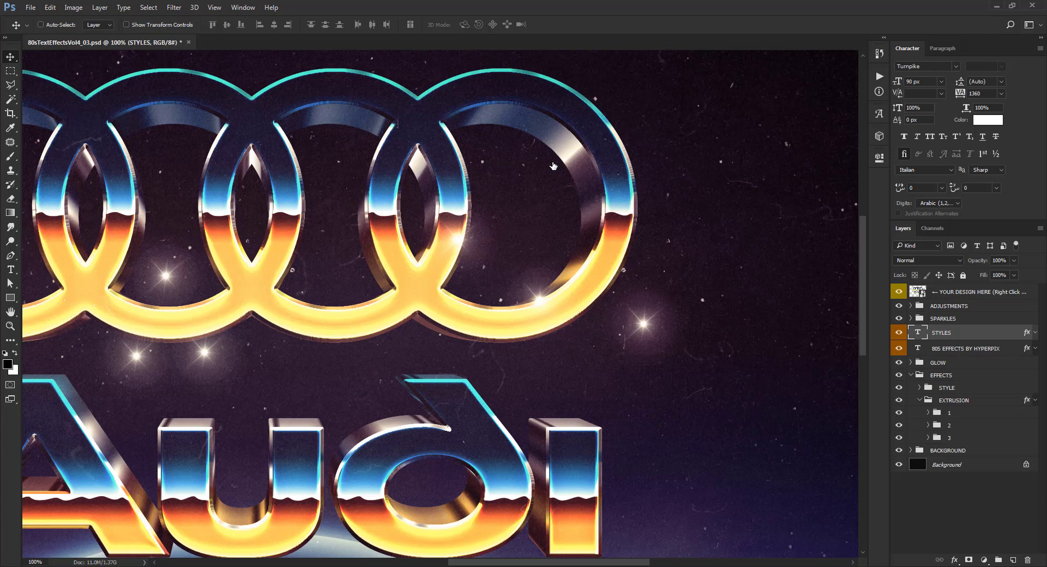
Convert the whole EXTRUSION group to a smart object
drag(375, 211, 540, 124)
mouse_move(346, 328)
mouse_down()
mouse_move(338, 374)
mouse_move(344, 346)
mouse_up()
drag(524, 299, 505, 354)
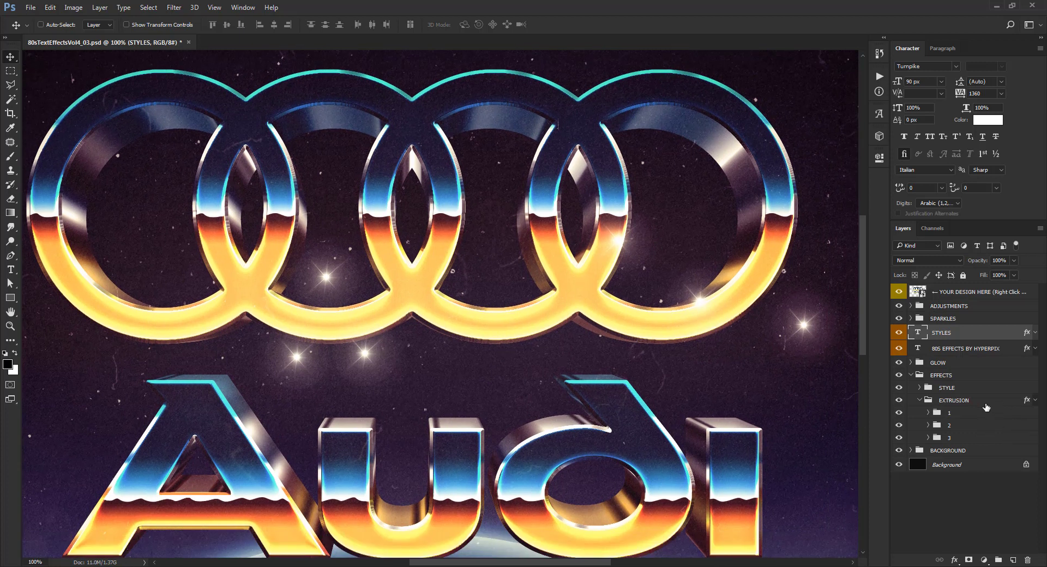
click(986, 407)
right_click(991, 406)
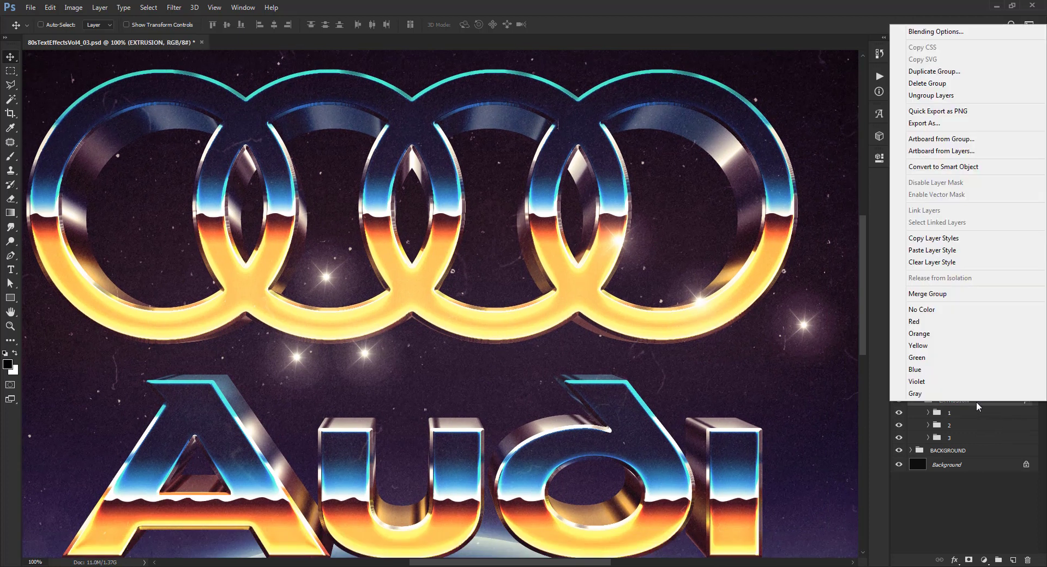
click(957, 167)
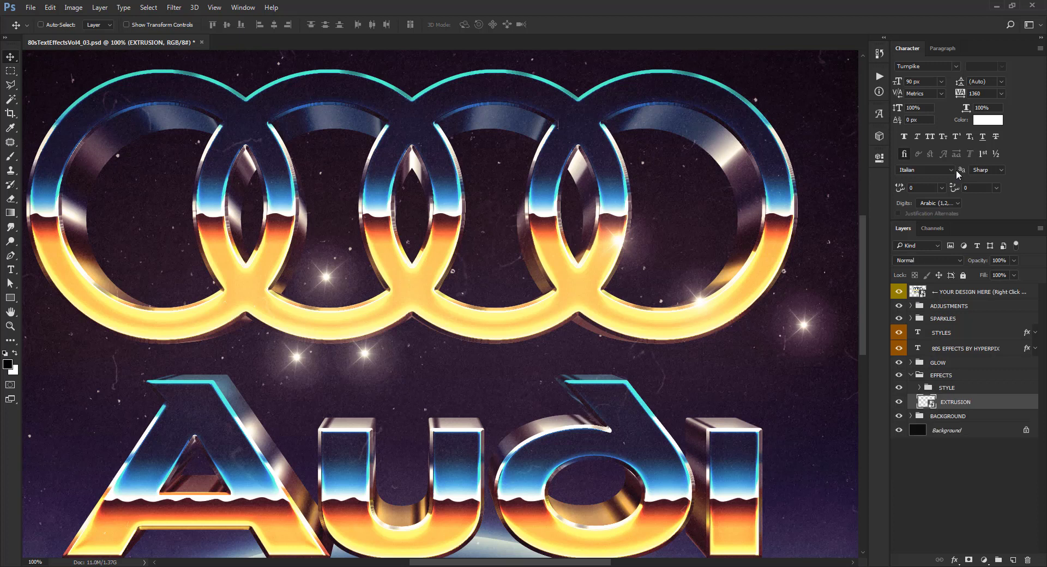
Move the loose sparkle beside the rings onto the outer edge of the far-right ring at the horizon line
key(space)
mouse_move(708, 232)
mouse_down()
mouse_move(691, 203)
mouse_move(691, 223)
mouse_up()
scroll(690, 223, down, 1)
key(space)
drag(608, 318, 586, 322)
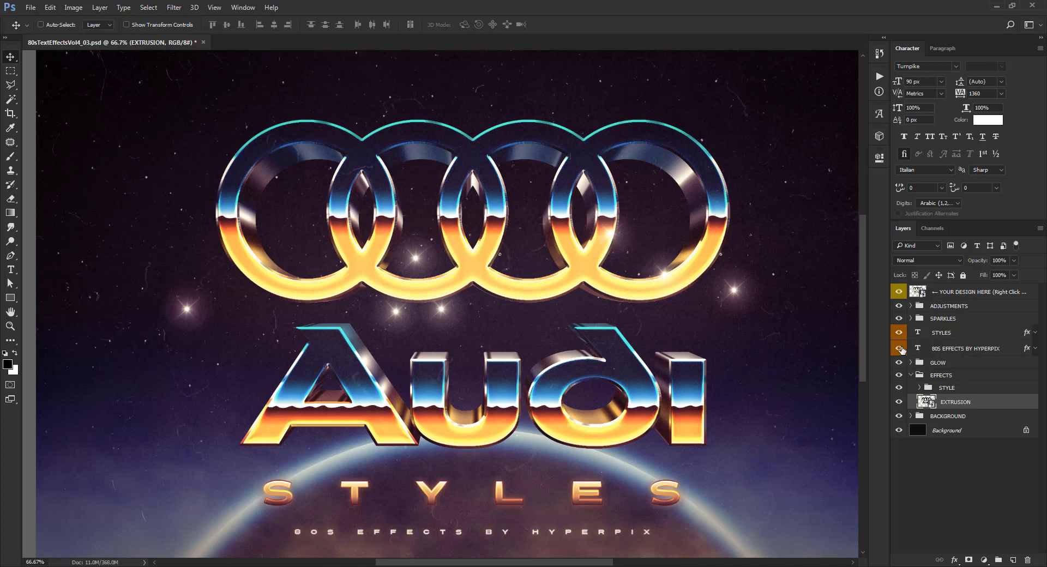
key(ctrl+minus)
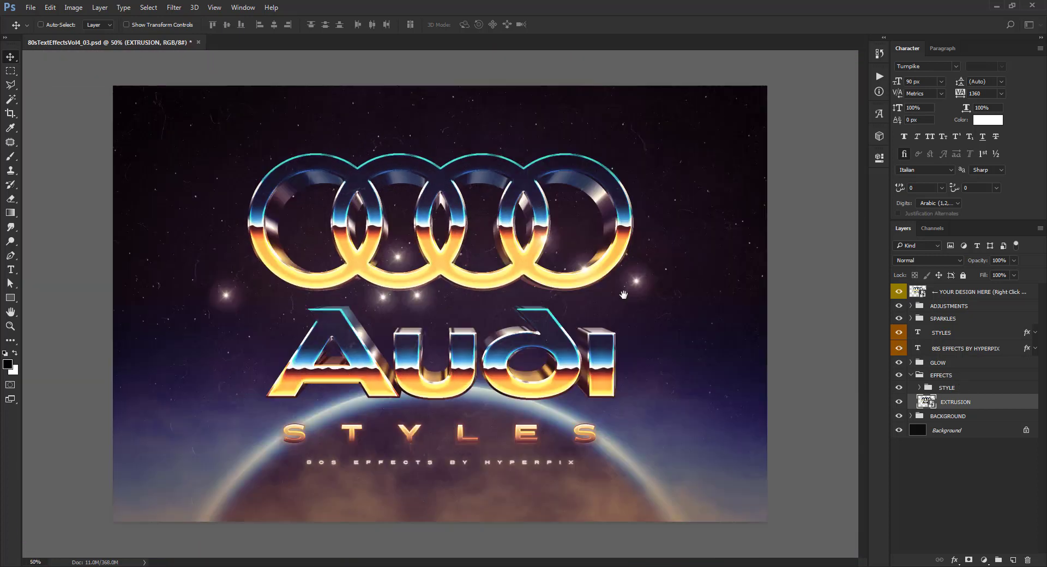
right_click(637, 283)
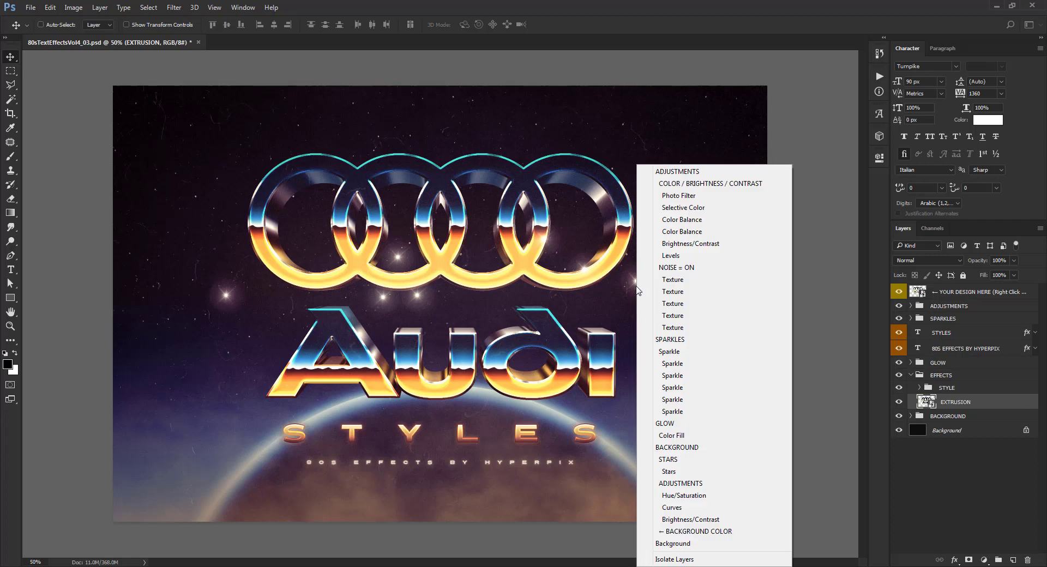
click(676, 364)
click(921, 394)
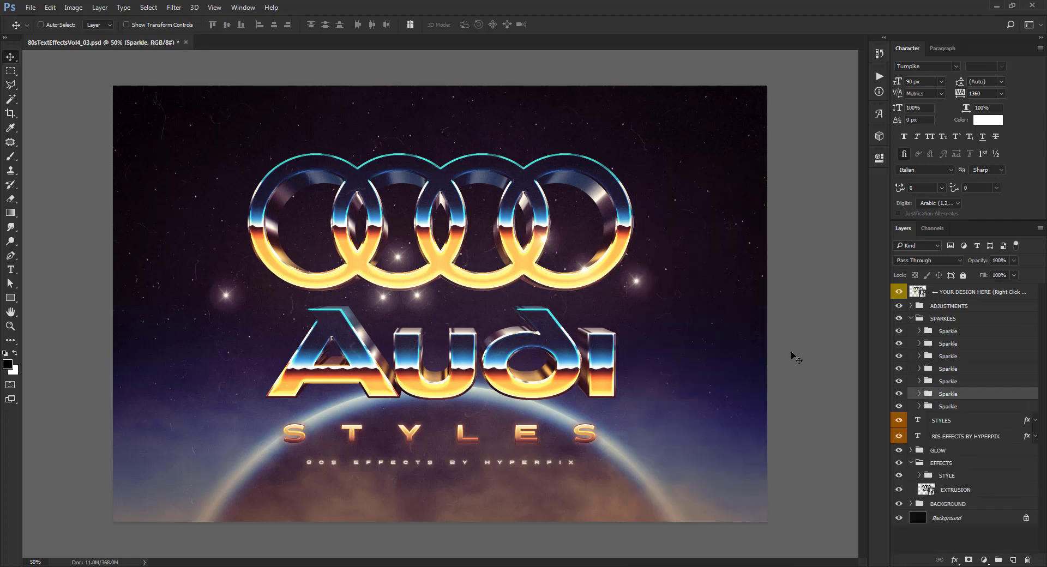
Move one of the sparkles beneath the rings onto the horizon line where the middle rings overlap
key(ctrl+plus)
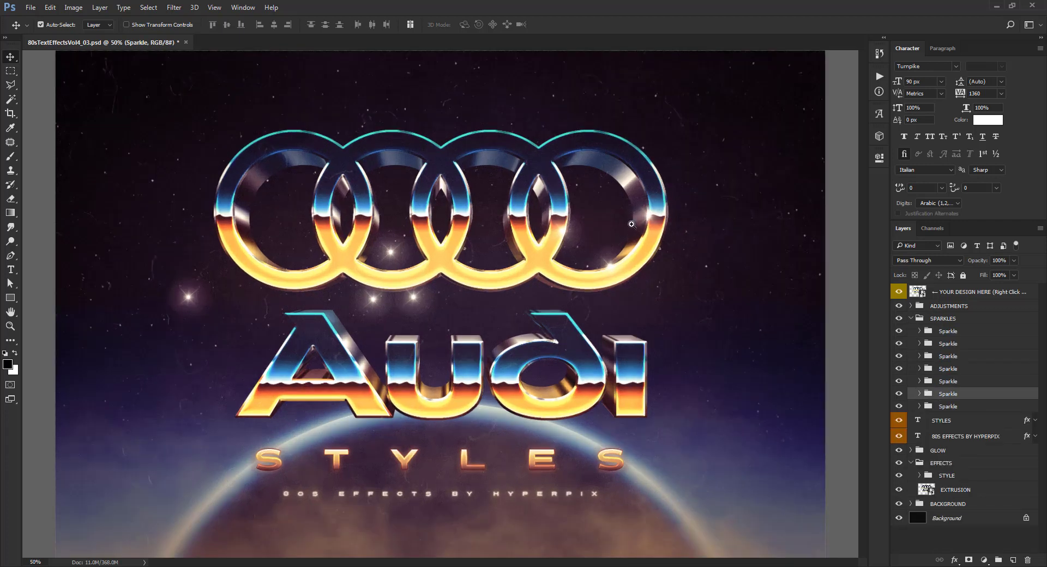
ctrl+click(621, 216)
click(954, 407)
drag(645, 361, 811, 365)
drag(707, 391, 708, 293)
drag(326, 370, 473, 323)
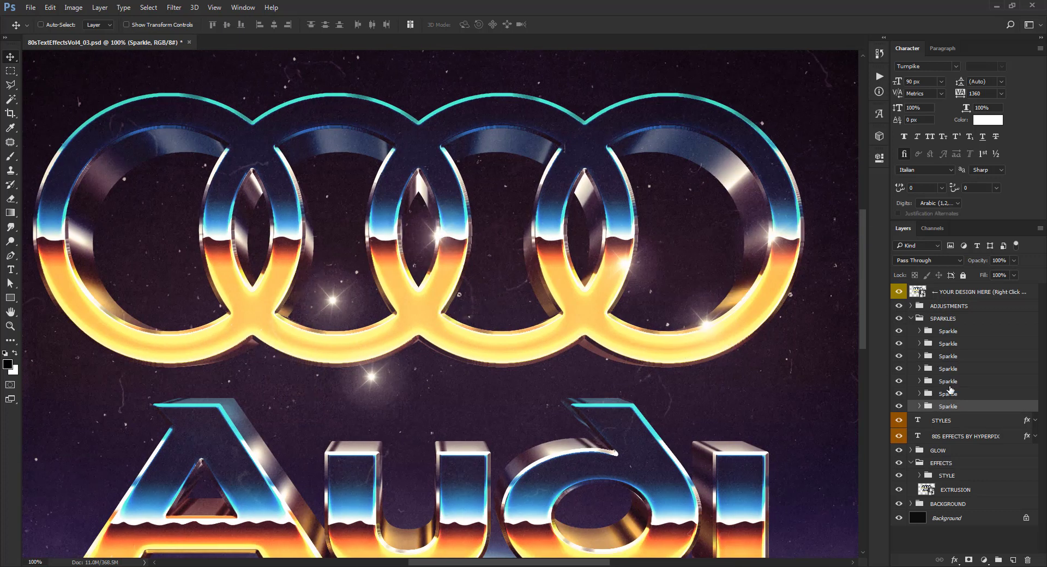
Reposition further loose sparkles so they sit on the chrome edges near the horizon line of the rings
right_click(373, 382)
click(412, 343)
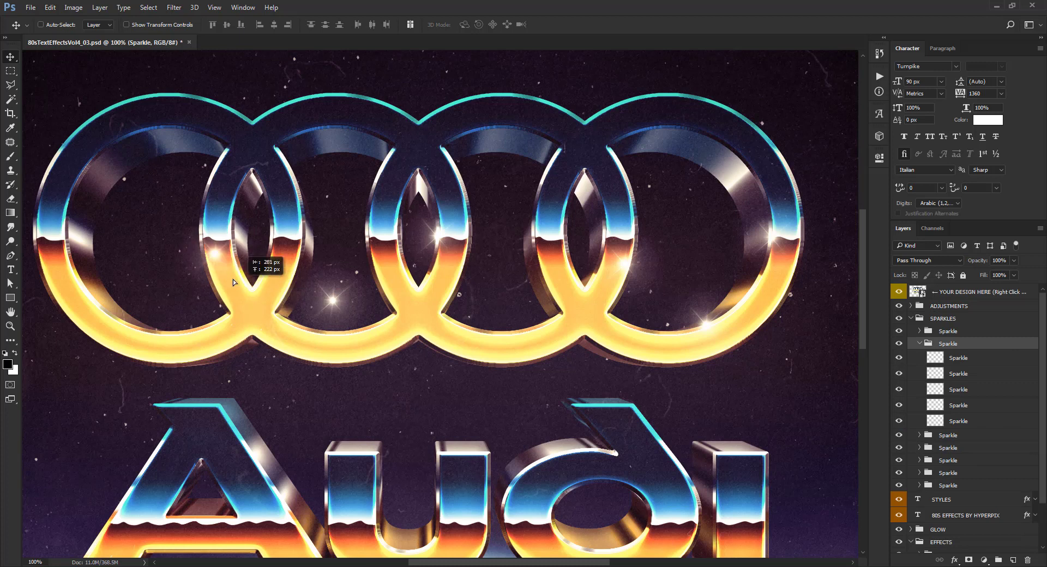
right_click(331, 297)
click(362, 363)
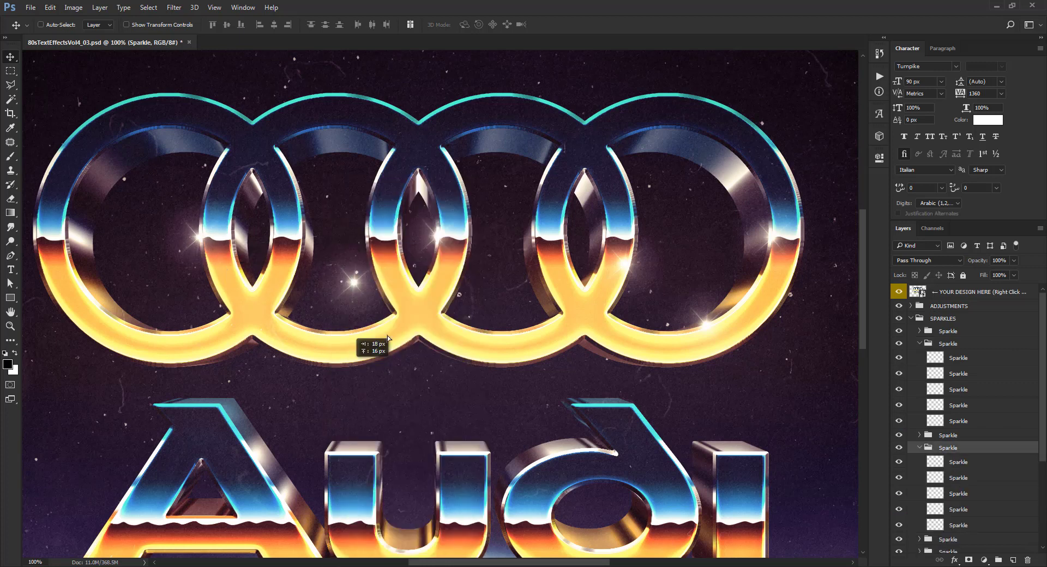
drag(514, 330, 532, 339)
right_click(717, 335)
click(758, 211)
drag(763, 357, 373, 244)
Place the remaining sparkles on the edges of the rings and Audi letters, and collapse the SPARKLES group
right_click(267, 340)
click(291, 352)
drag(292, 377, 211, 241)
drag(212, 273, 342, 399)
drag(306, 436, 435, 428)
drag(398, 458, 605, 468)
drag(628, 453, 637, 428)
key(ctrl+minus)
key(ctrl+minus)
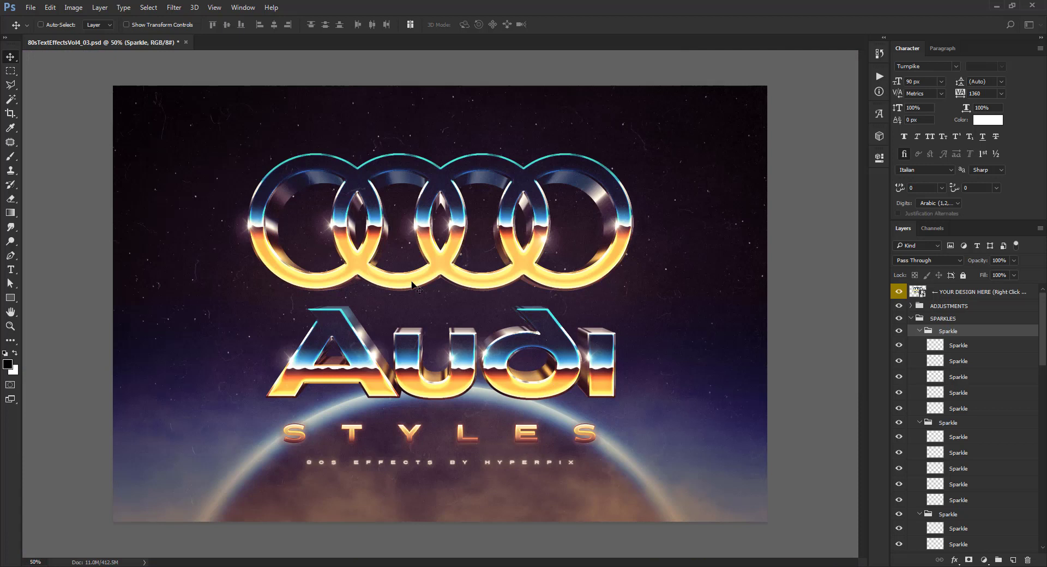
click(947, 319)
click(910, 318)
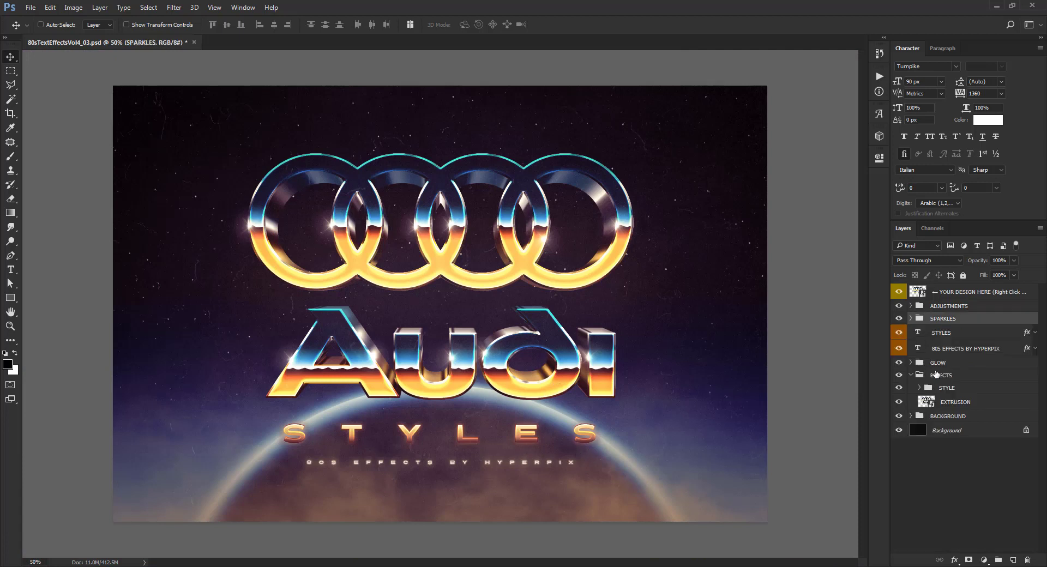
Move the PLANET and COLORS groups down together so the planet's upper edge sits behind the STYLES text
click(916, 417)
click(910, 417)
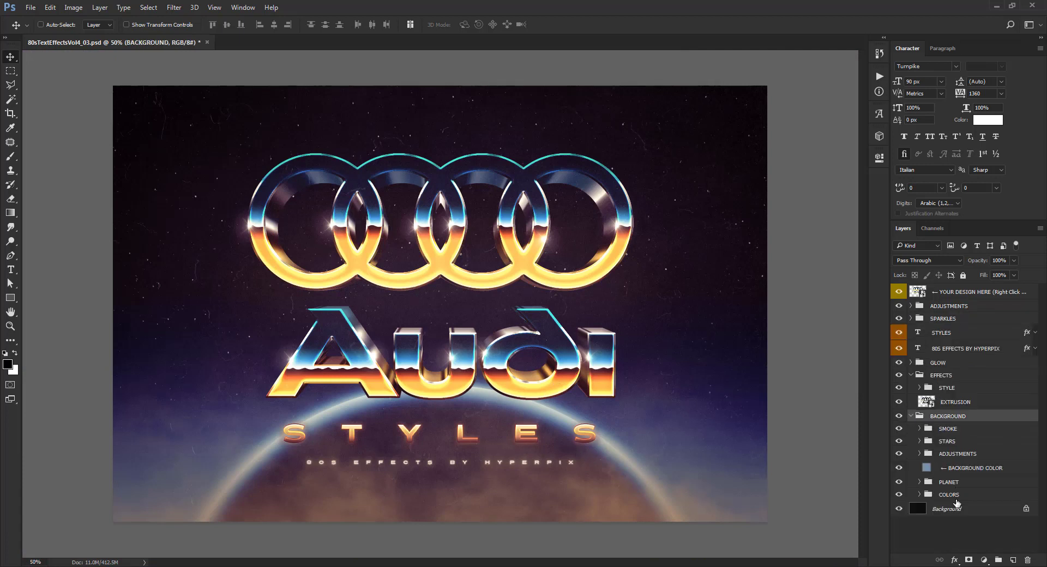
click(954, 495)
shift+click(952, 482)
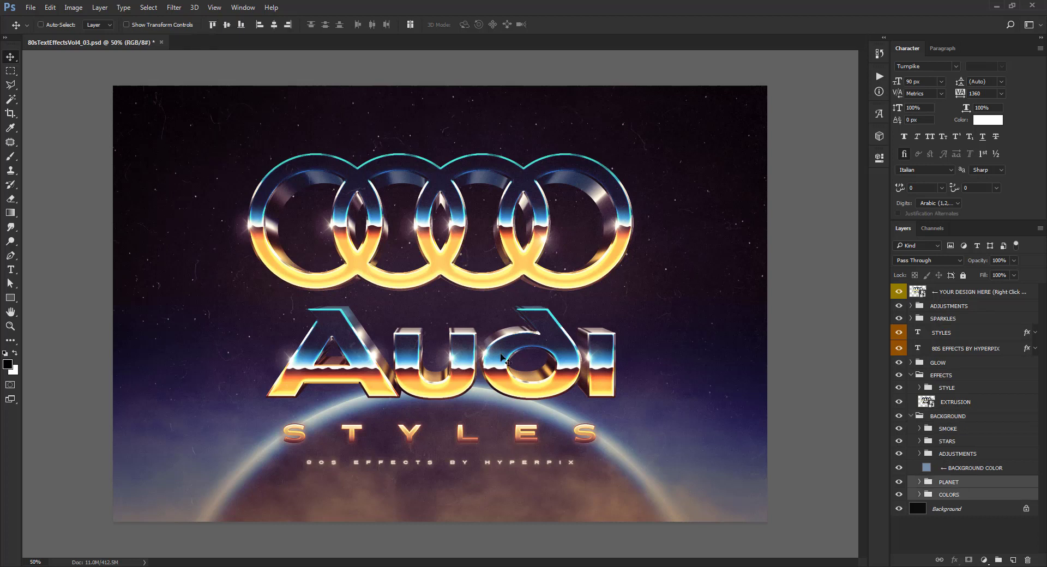
drag(501, 366, 496, 380)
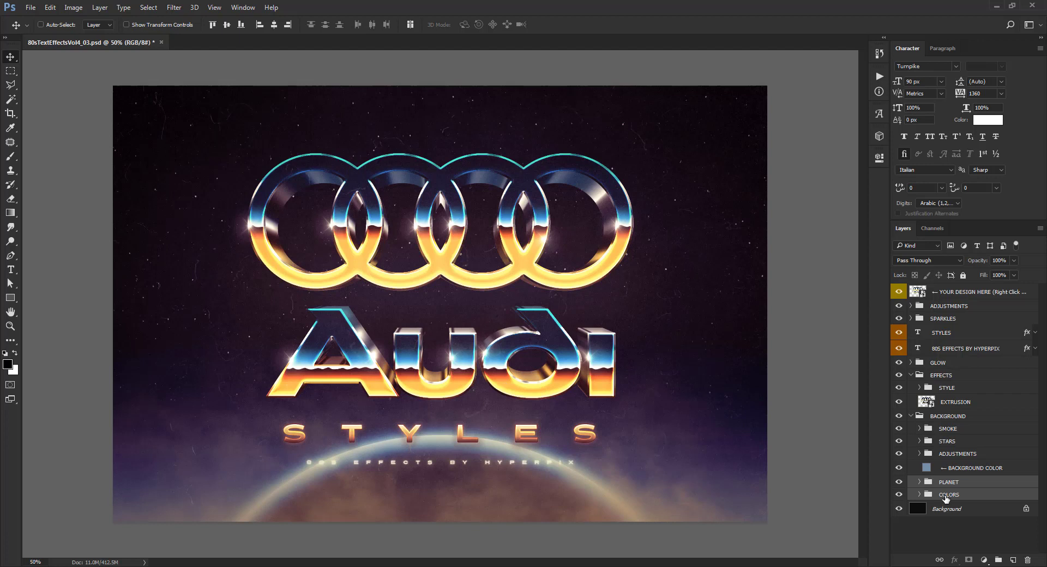
Hide the Background layer, the BACKGROUND and GLOW groups, and the noise and vignette adjustment groups
click(899, 470)
key(ctrl+space)
ctrl+click(468, 226)
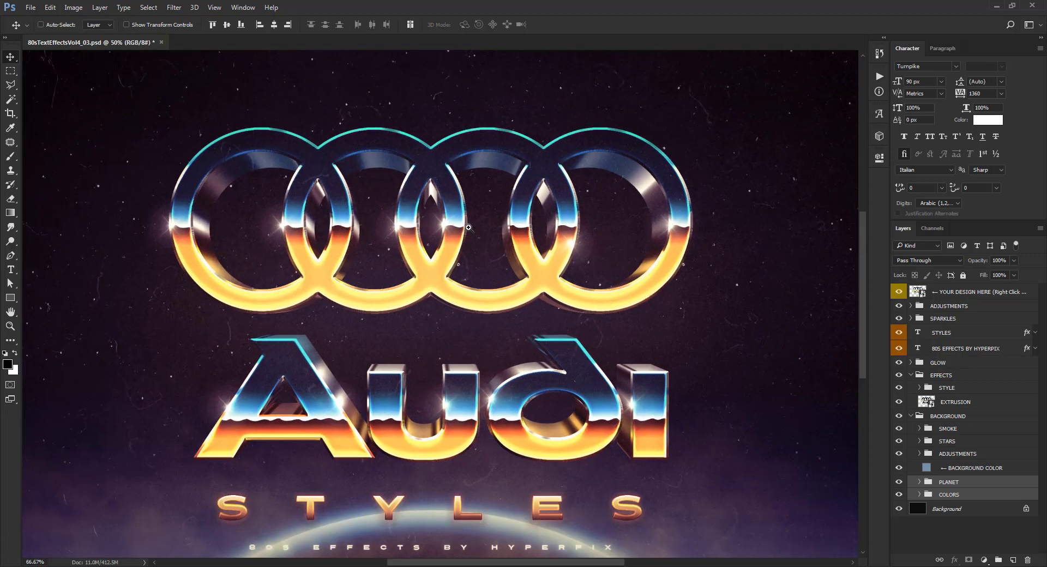
ctrl+click(468, 227)
drag(452, 240, 510, 279)
scroll(511, 280, down, 3)
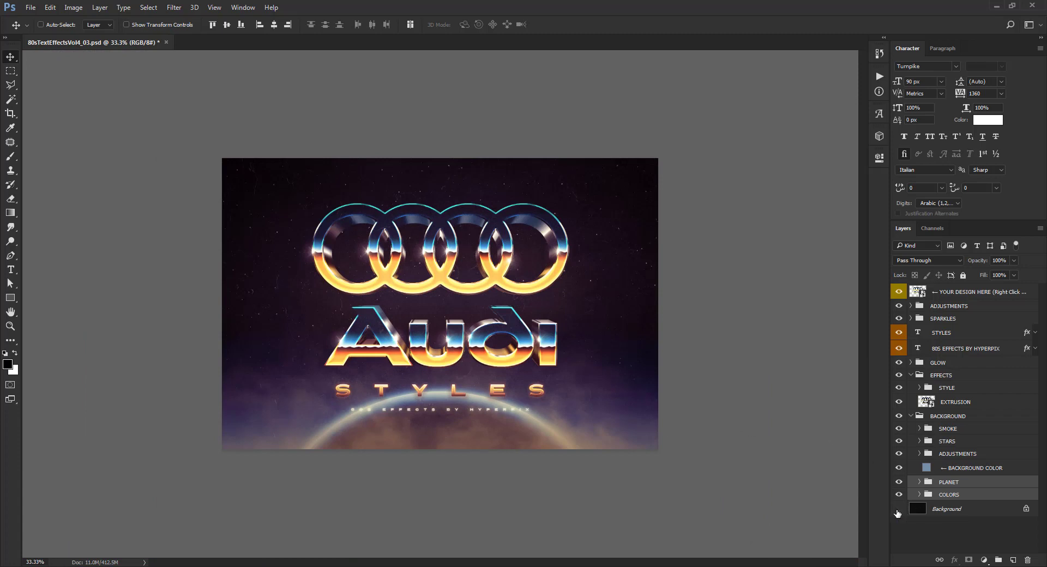
click(899, 510)
click(899, 416)
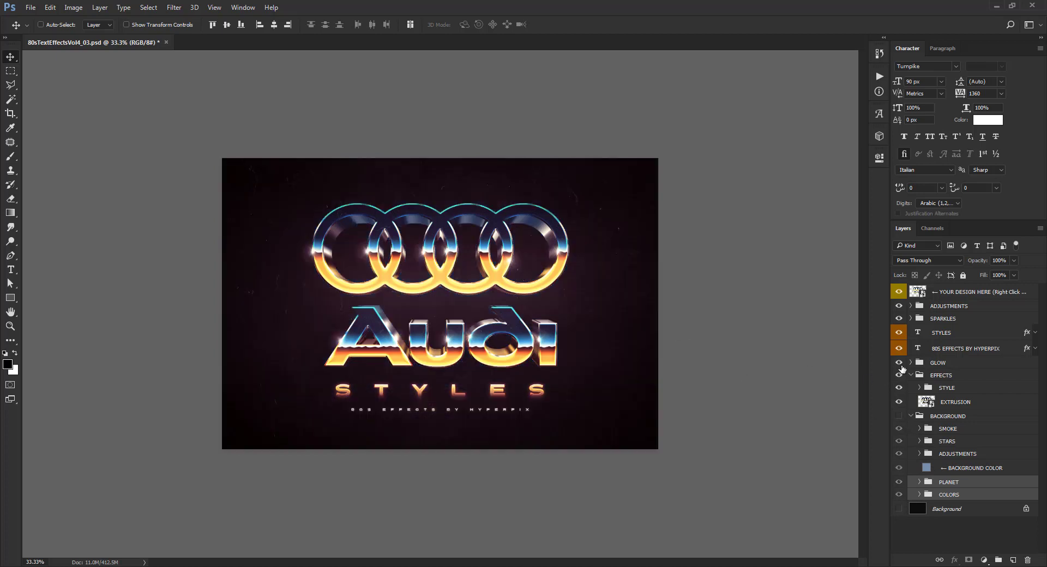
click(911, 307)
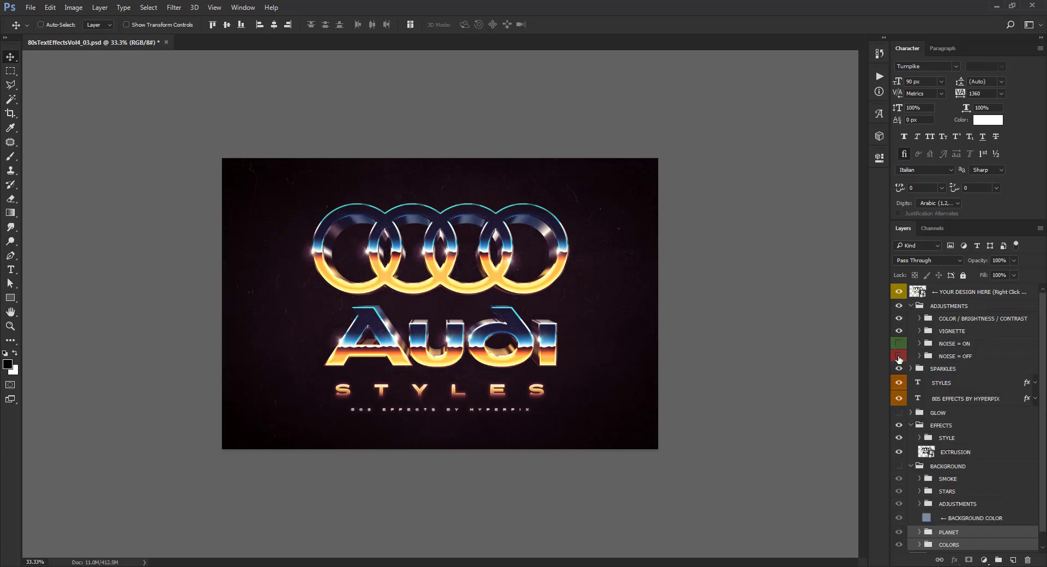
click(900, 333)
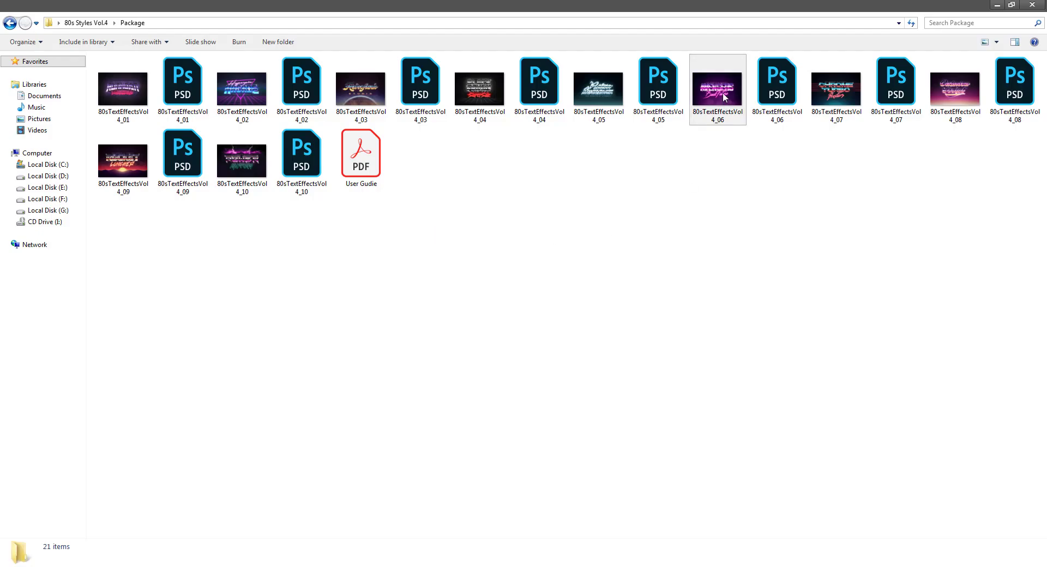
Open the 80sTextEffectsVol4_06 PSD template from the Package folder and open its YOUR DESIGN HERE smart object for editing
double_click(779, 87)
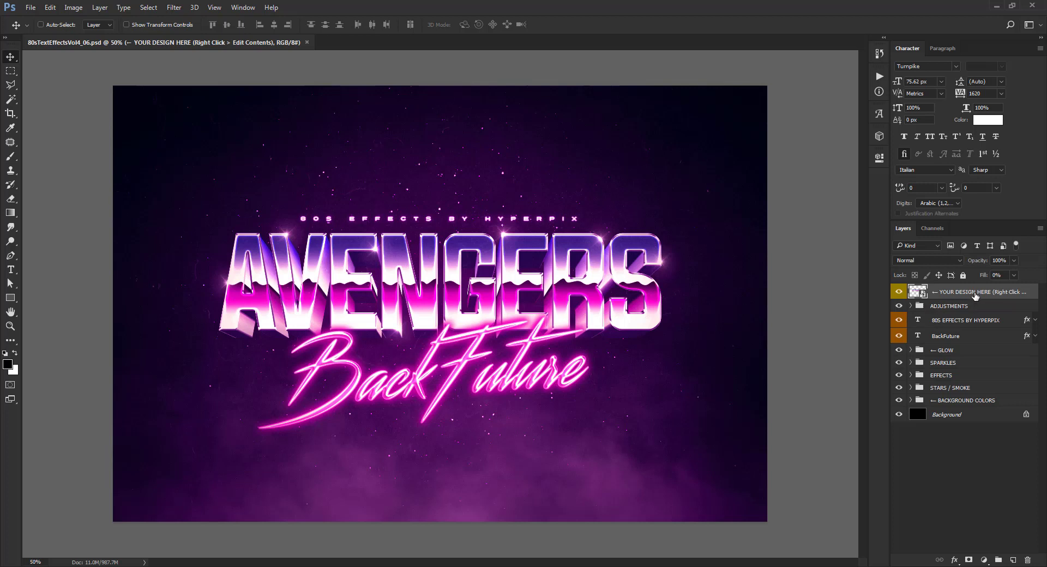
right_click(975, 294)
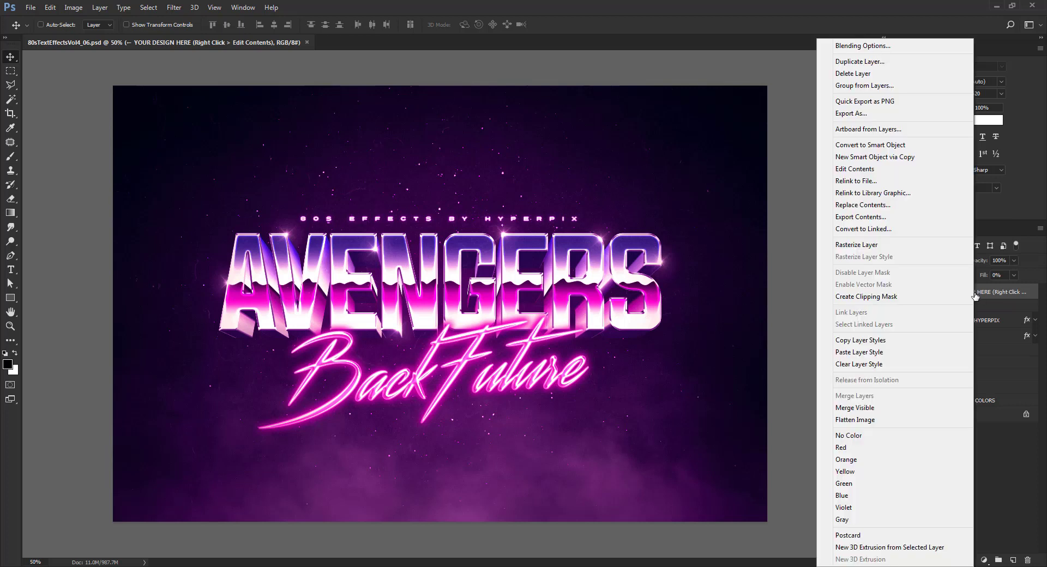
click(855, 169)
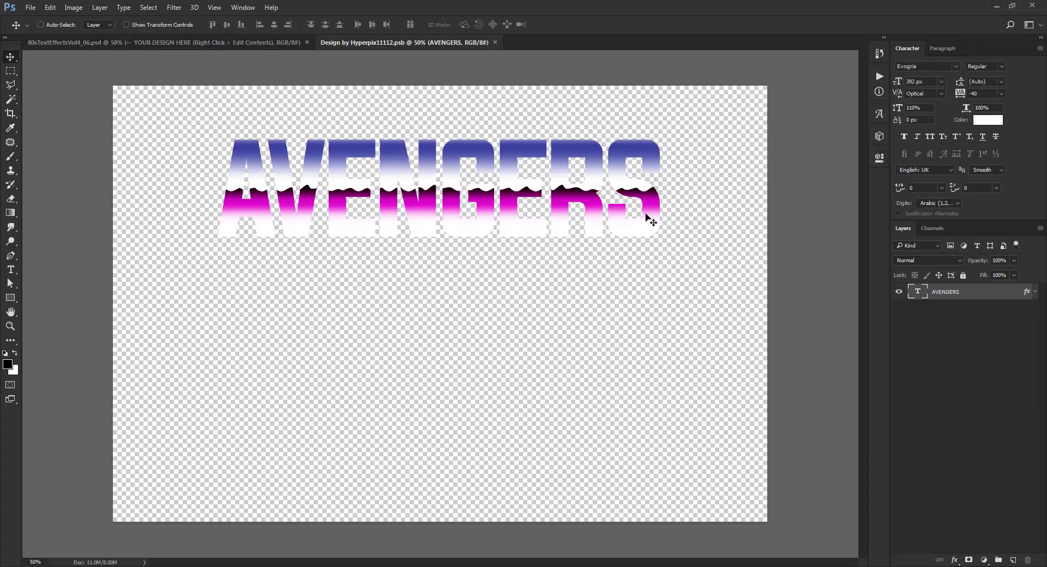
Open the AVENGERS text for editing with all of its characters selected
double_click(918, 292)
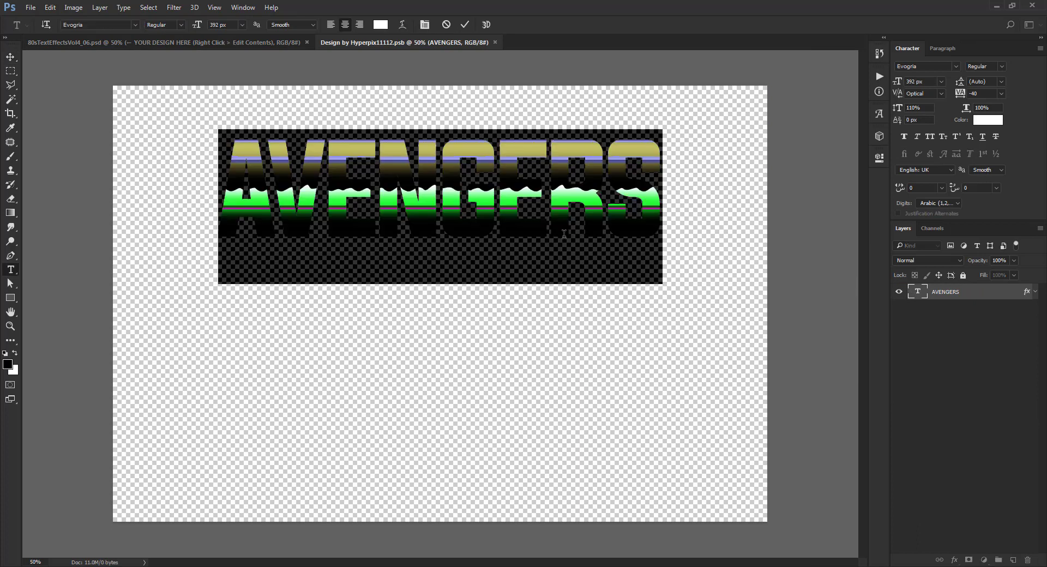
Replace the AVENGERS headline text with AWAIKING in the design's smart object contents
text(AW)
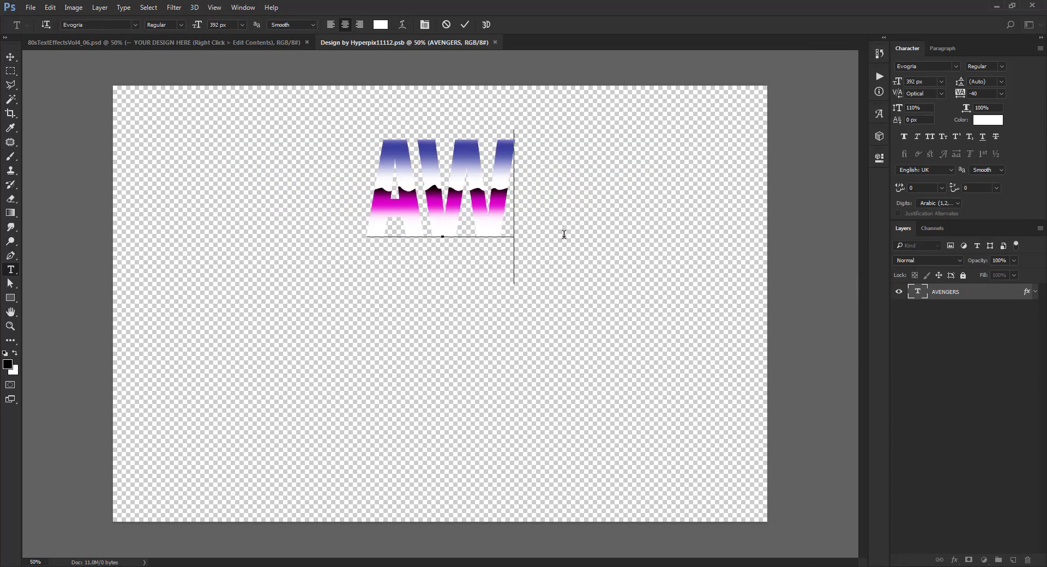
text(AIKING)
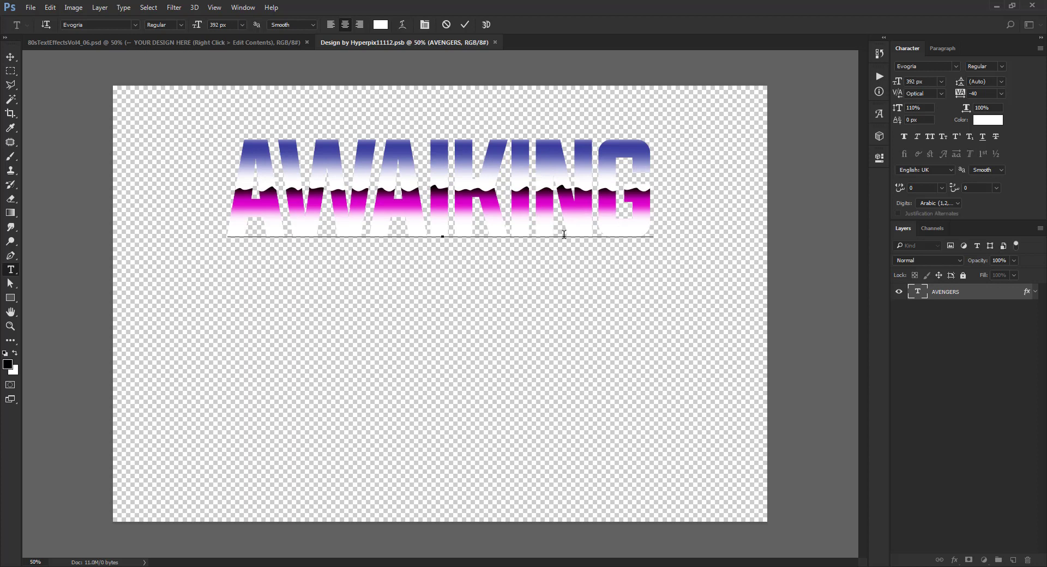
key(ctrl+Return)
key(v)
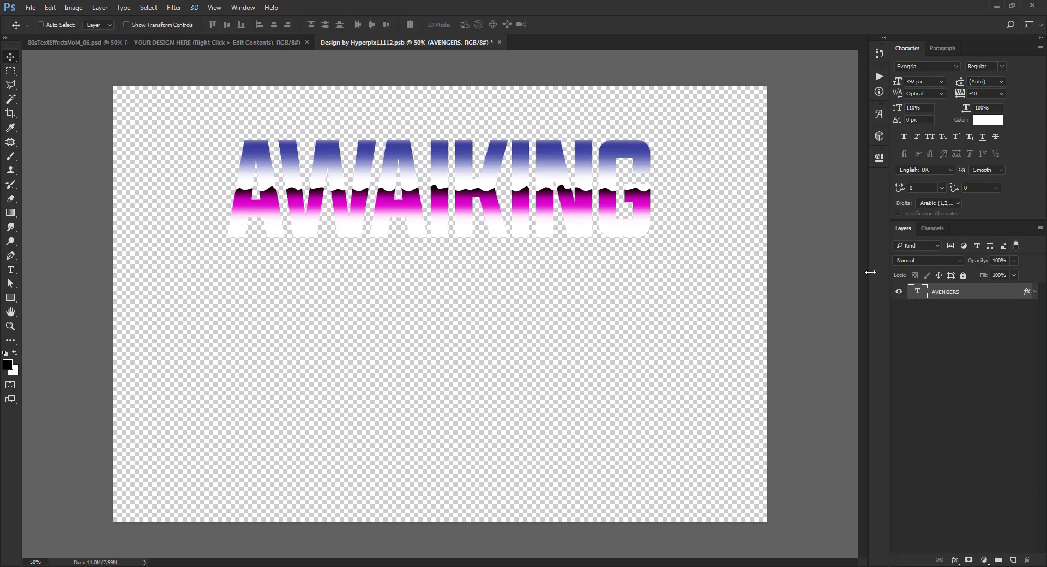
Shift the Pattern Overlay of the headline text sideways, and save and close the smart object contents
double_click(999, 294)
click(456, 470)
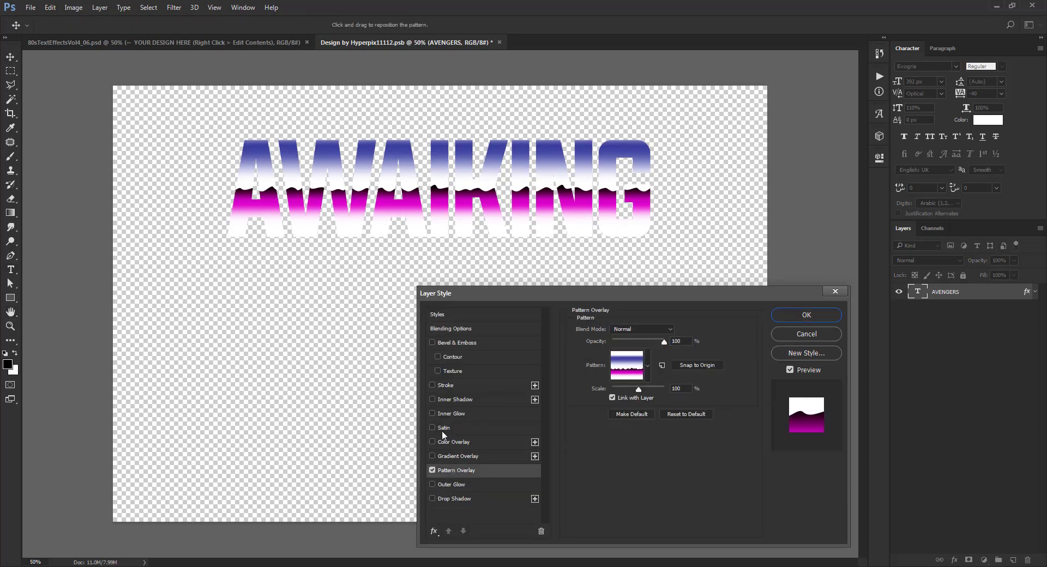
drag(362, 265, 283, 264)
click(806, 319)
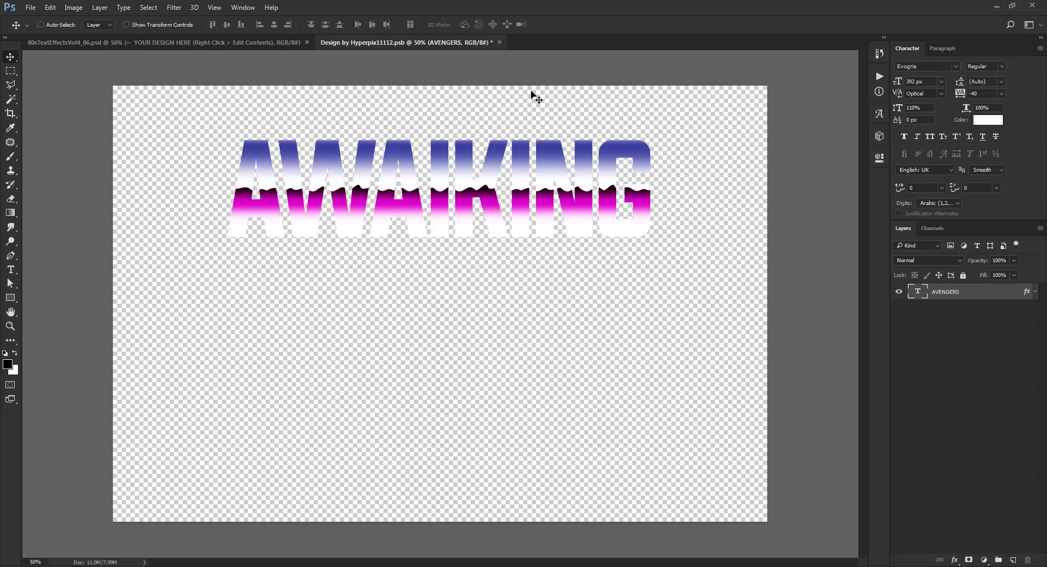
click(500, 42)
click(477, 218)
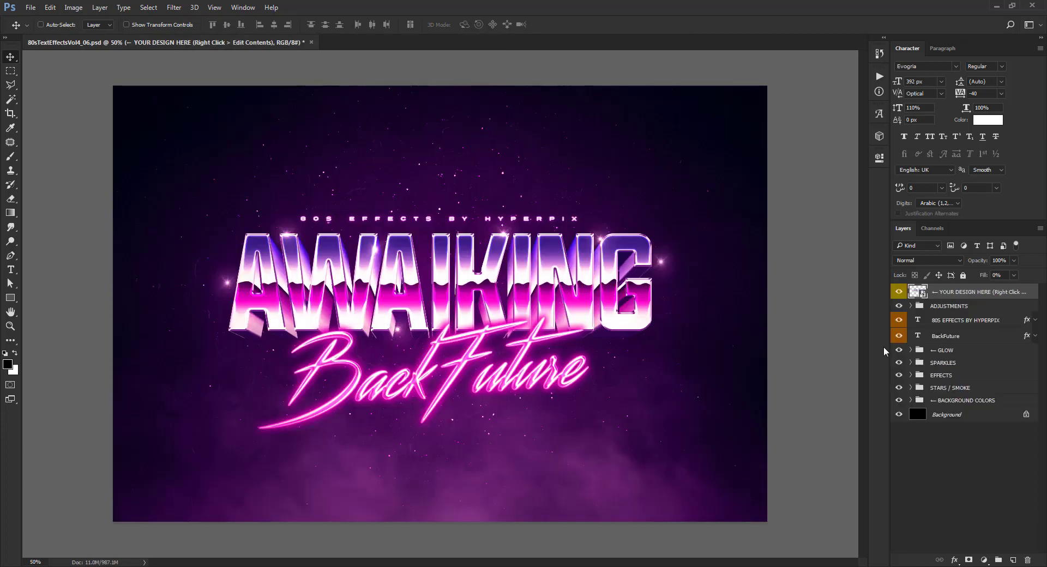
Replace the BackFuture script text with Music Studio
click(922, 336)
double_click(917, 336)
text(Music )
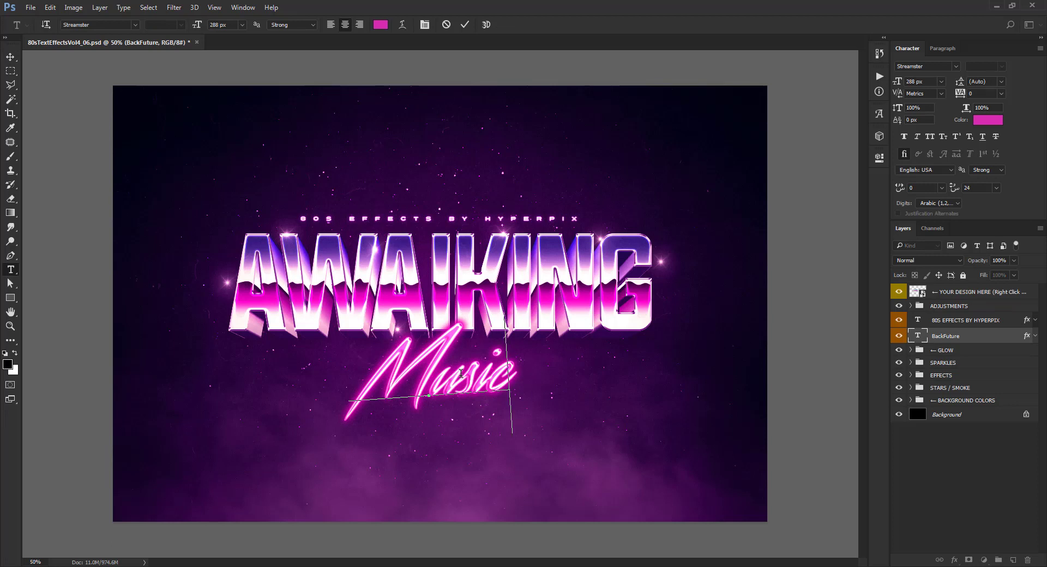
text(Studio)
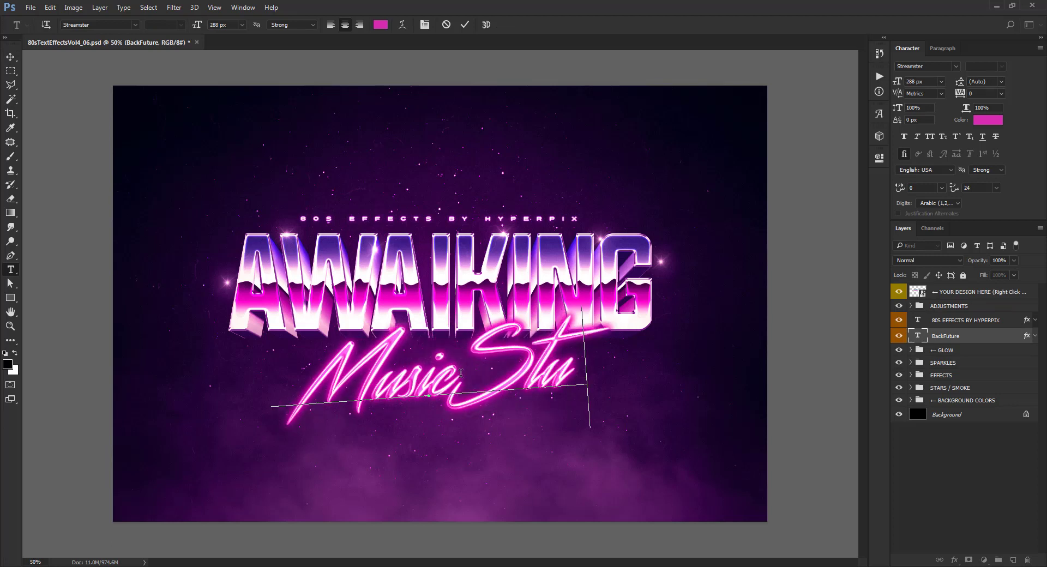
key(ctrl+Return)
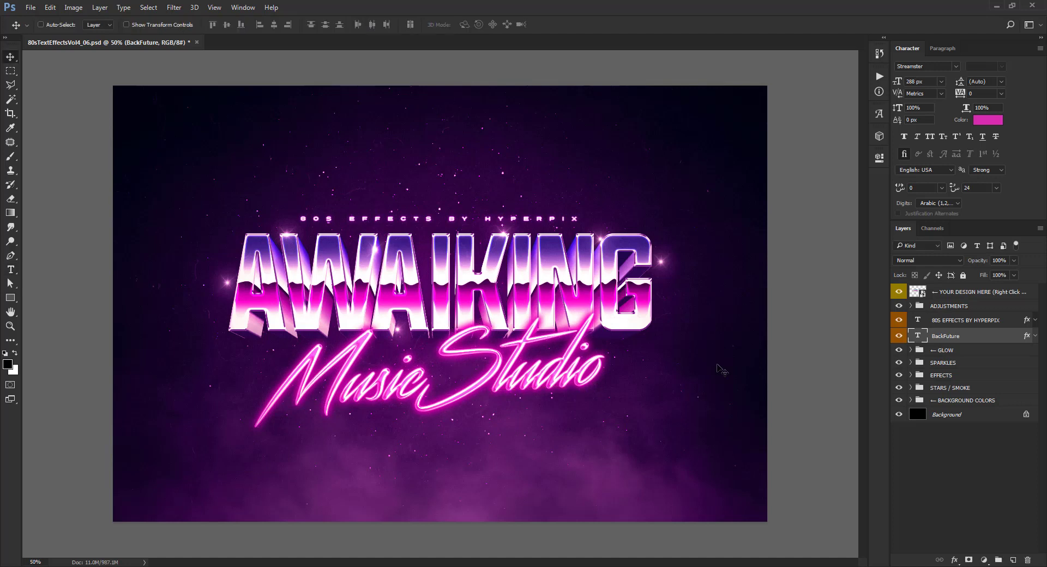
Reposition the sparkles of the SPARKLES group around the AWAIKING lettering and duplicate the last one onto another letter
click(911, 363)
click(959, 376)
drag(402, 266, 413, 236)
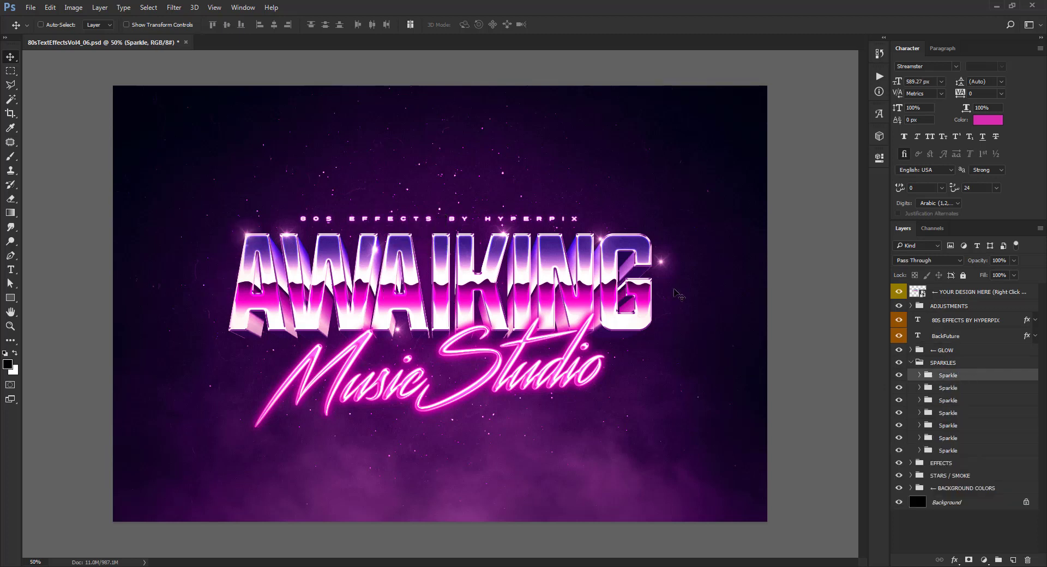
click(957, 386)
drag(371, 382, 385, 368)
click(951, 403)
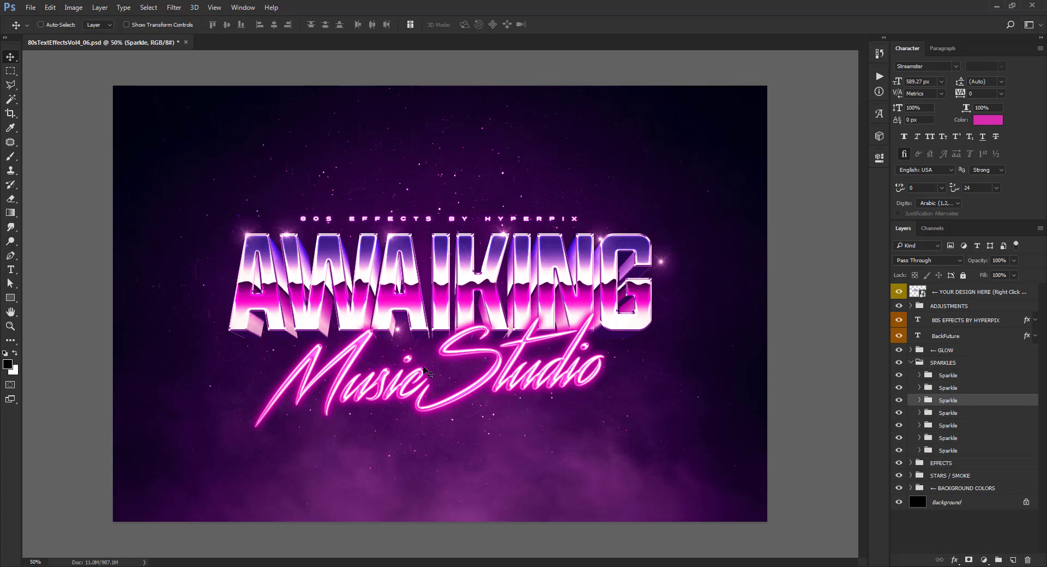
key(alt+bracketleft)
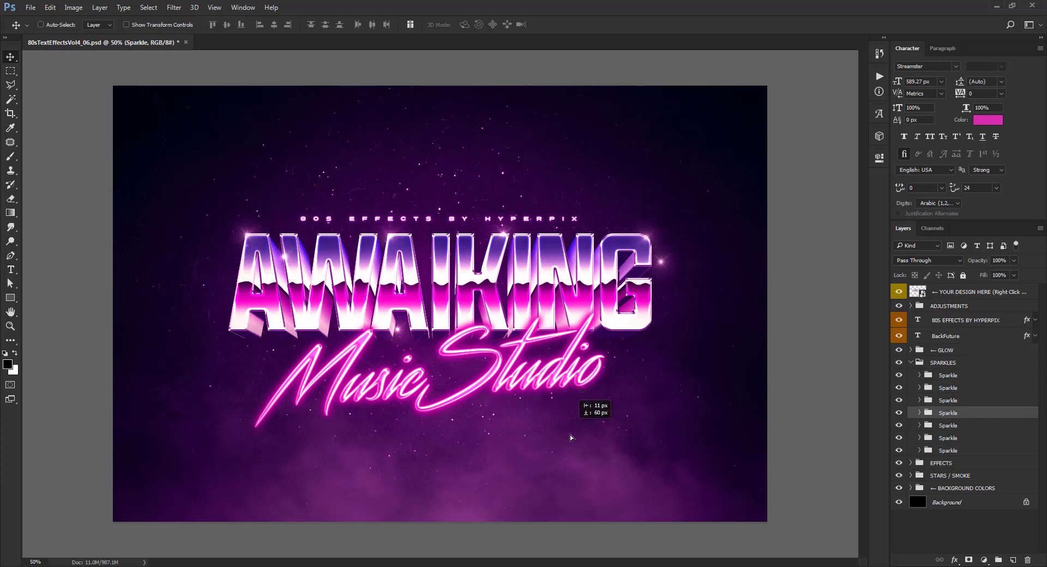
key(alt+bracketleft)
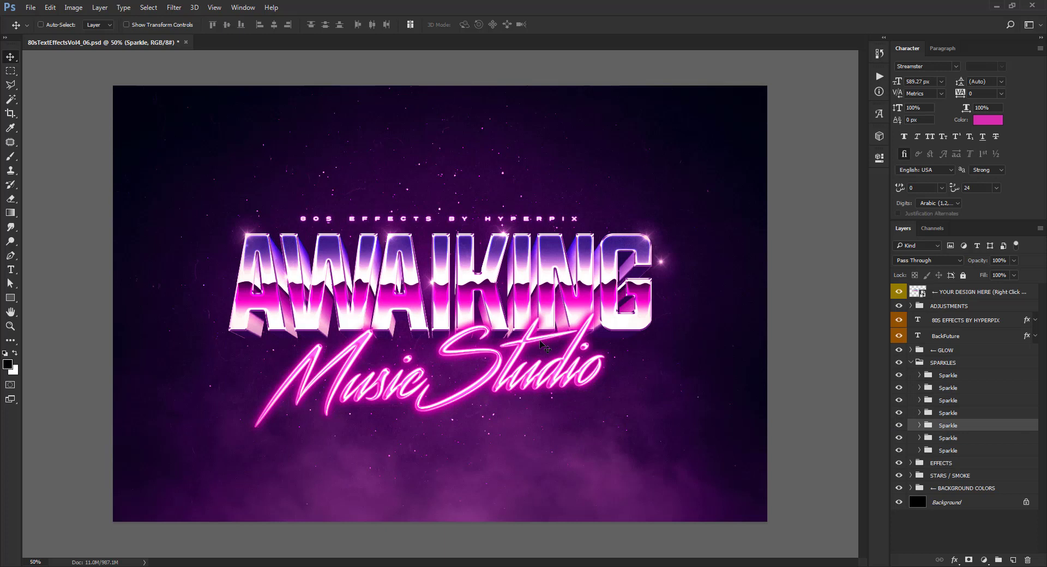
key(alt+bracketleft)
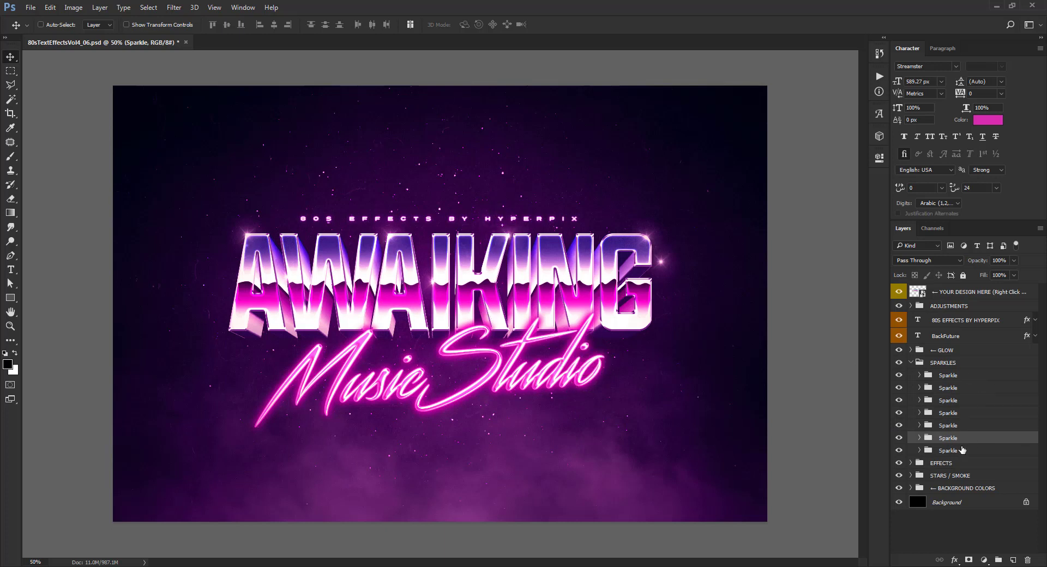
click(962, 449)
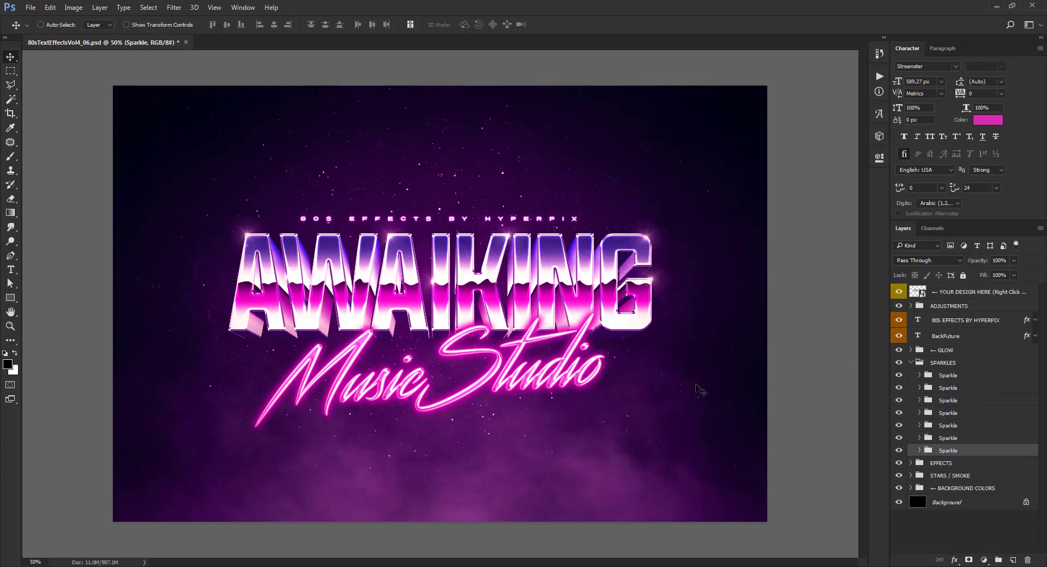
drag(684, 388, 376, 373)
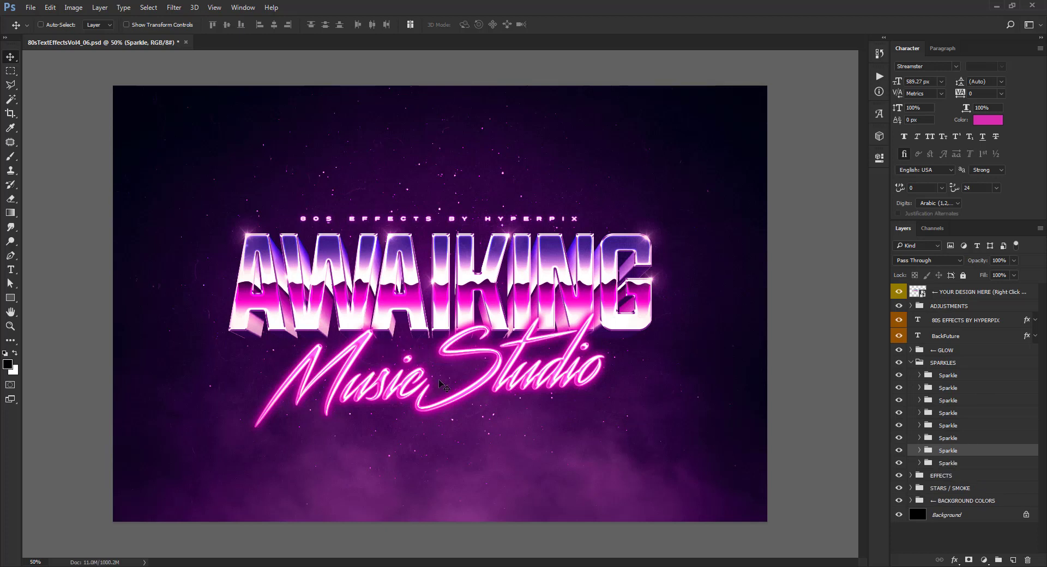
click(911, 501)
double_click(927, 515)
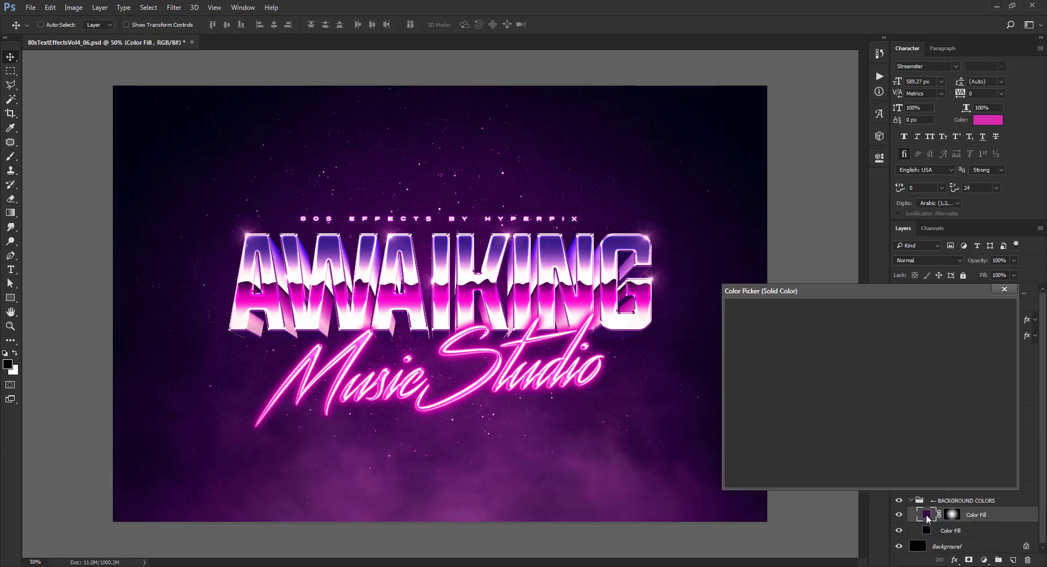
drag(882, 376, 882, 366)
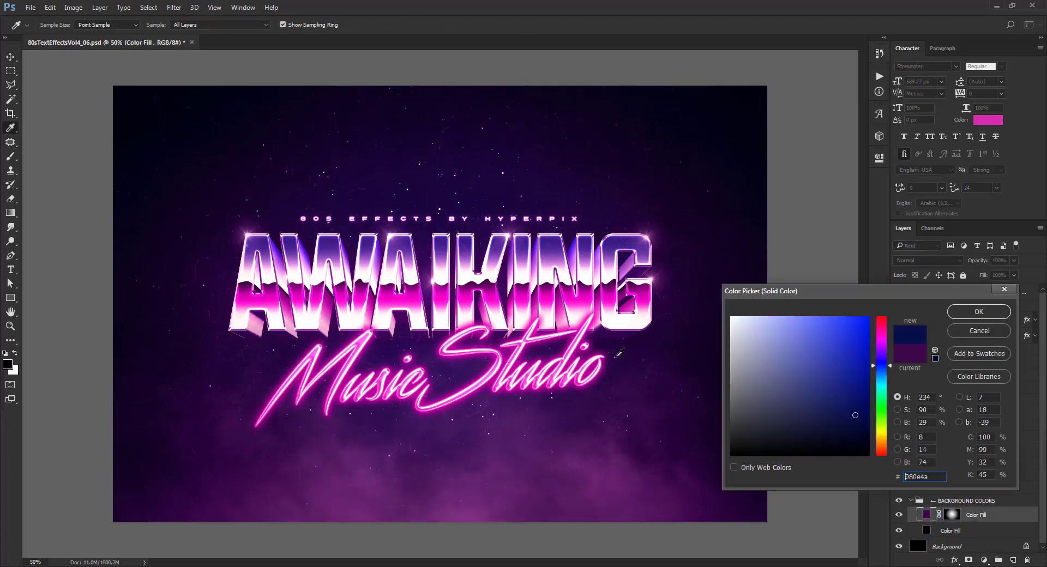
click(844, 391)
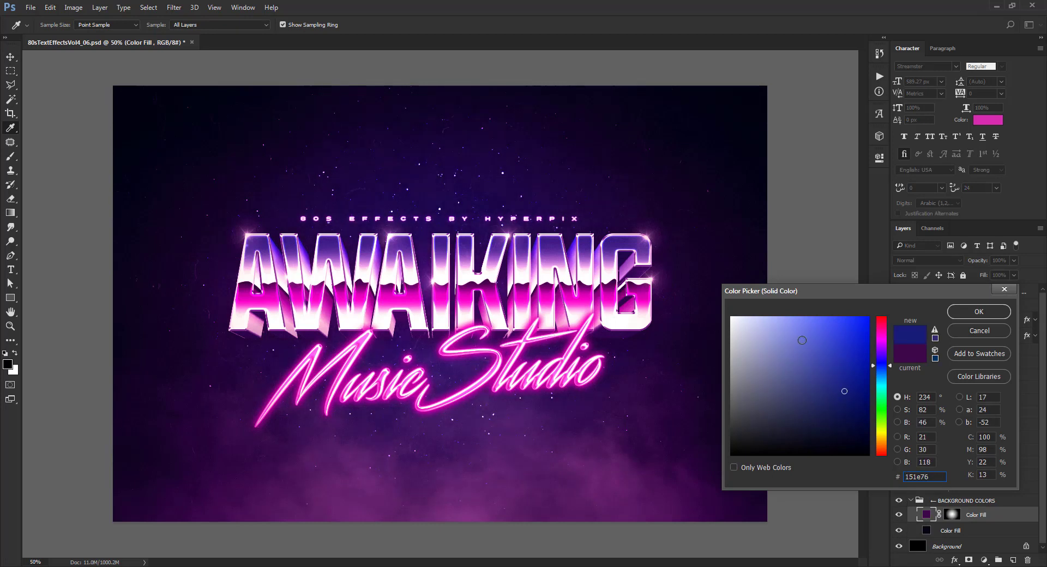
click(838, 347)
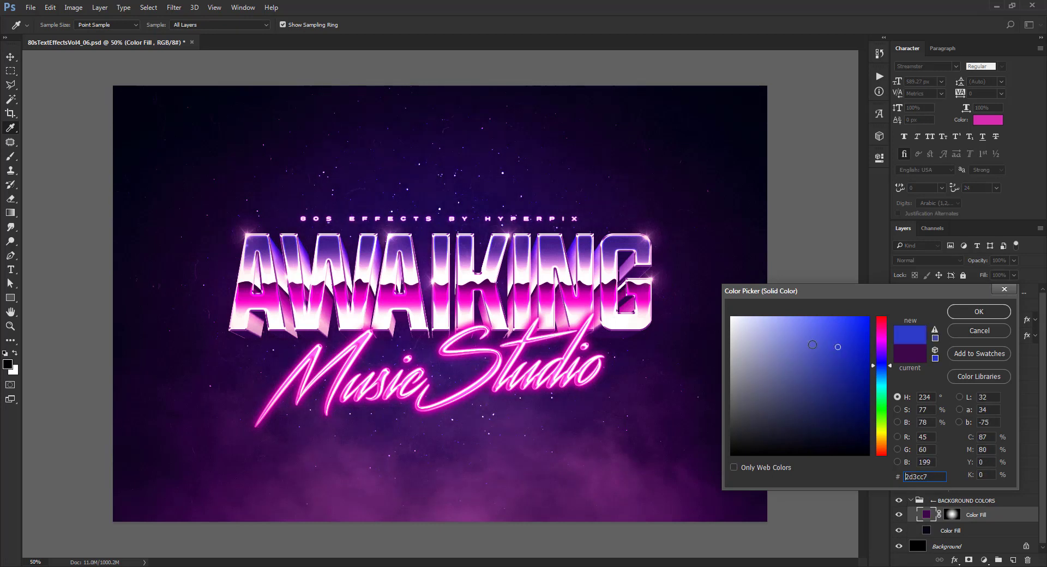
click(970, 335)
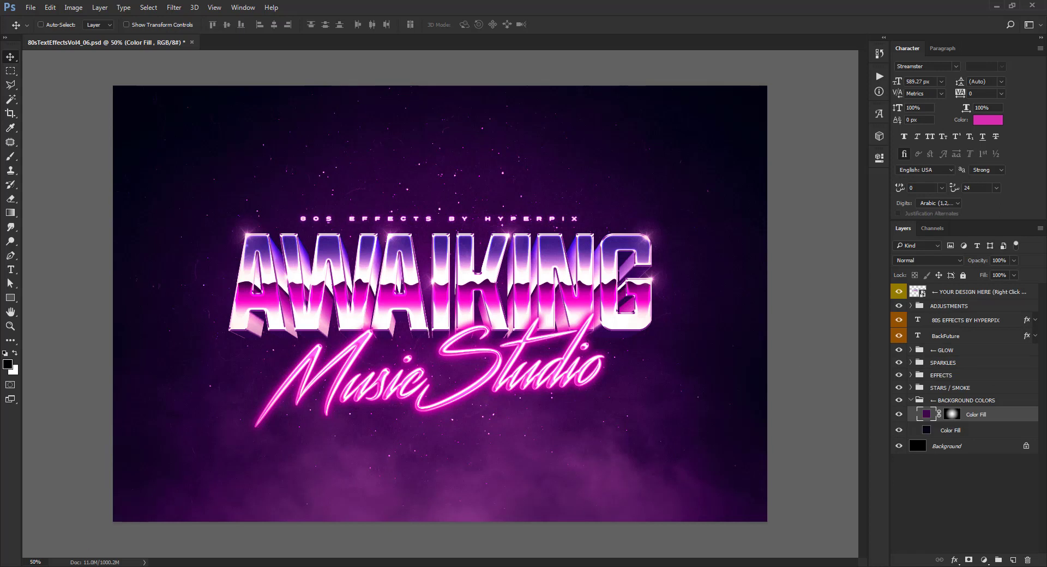
Open the red sports car JPG from the Video Assets folder of 80s Styles Vol.4 as a separate Photoshop document
mouse_move(71, 566)
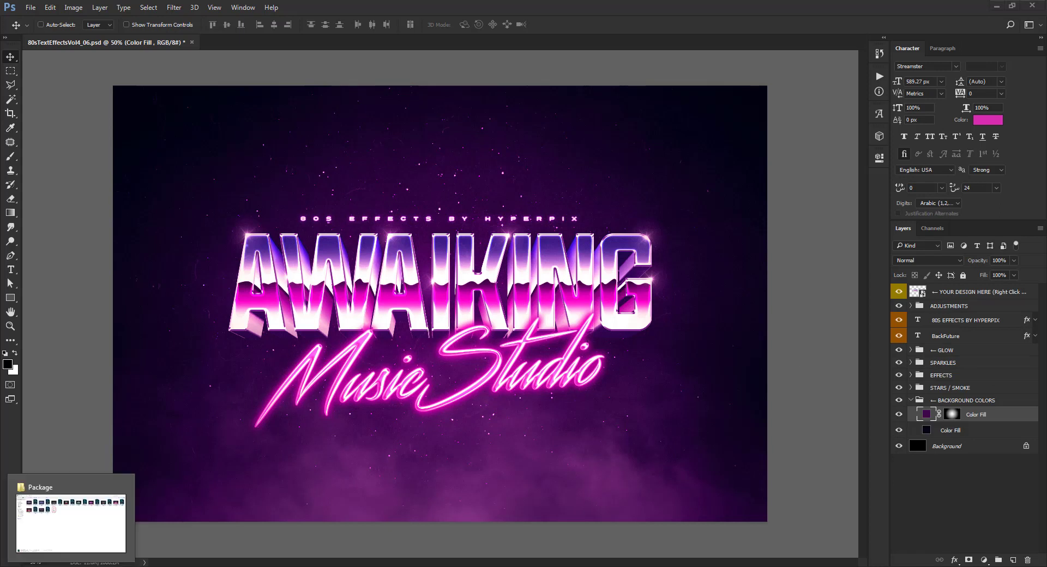
click(71, 524)
click(87, 23)
double_click(182, 85)
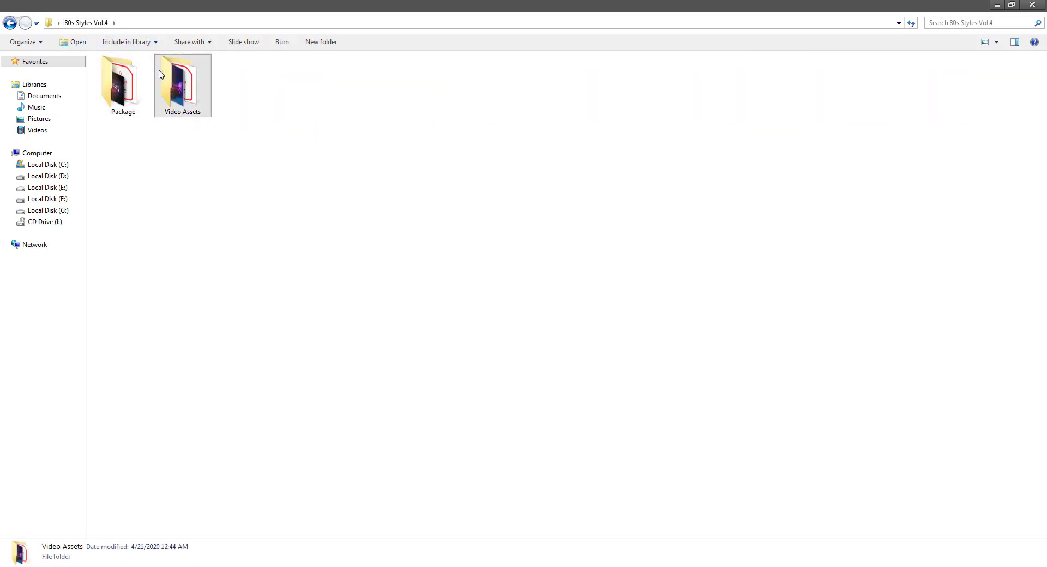
drag(123, 82, 440, 243)
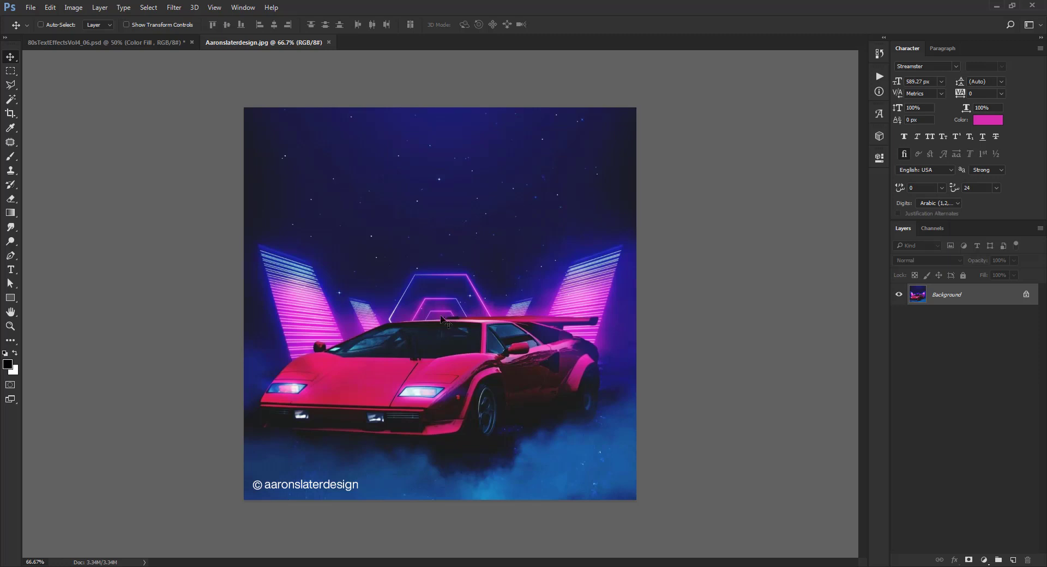
In 80sTextEffectsVol4_06.psd, collapse the BACKGROUND COLORS group and convert the BackFuture script text layer to a smart object
click(150, 42)
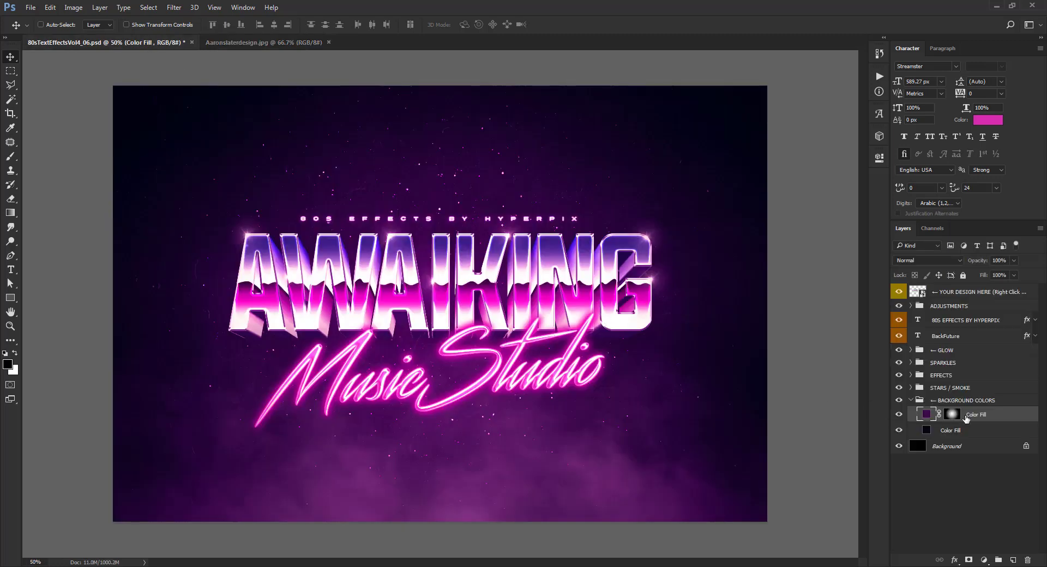
click(919, 404)
click(911, 400)
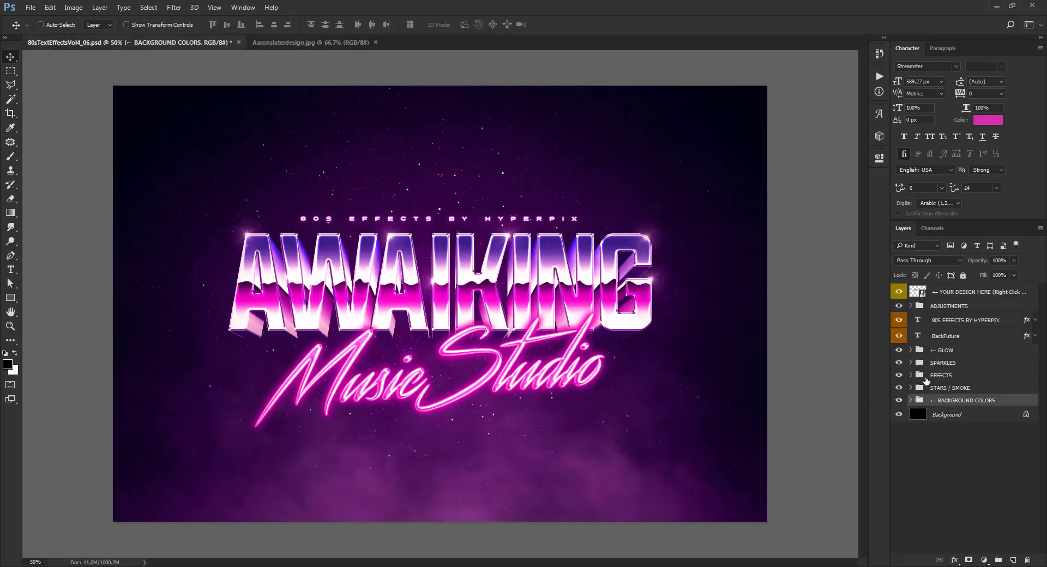
click(972, 341)
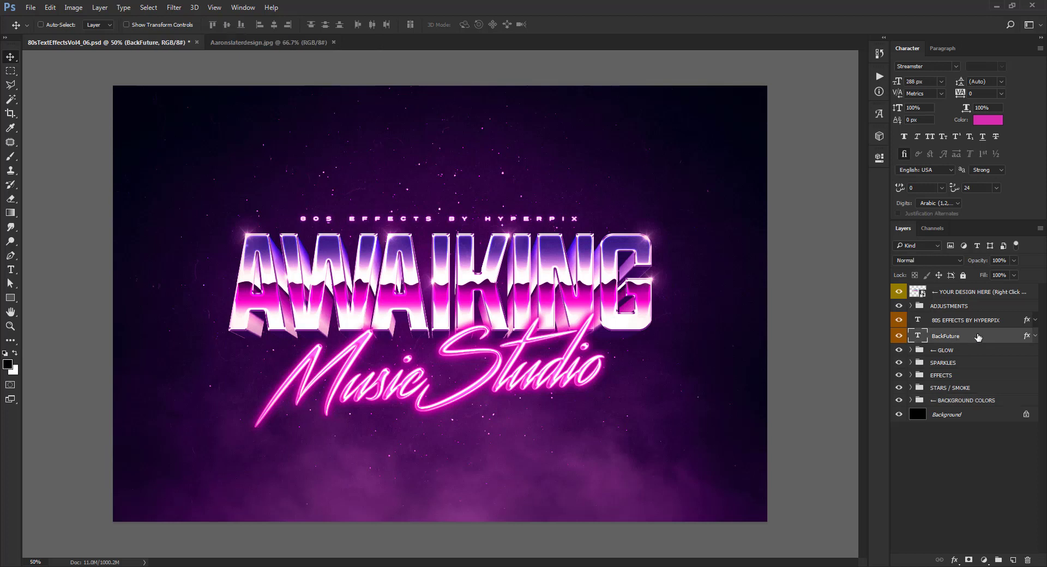
right_click(973, 335)
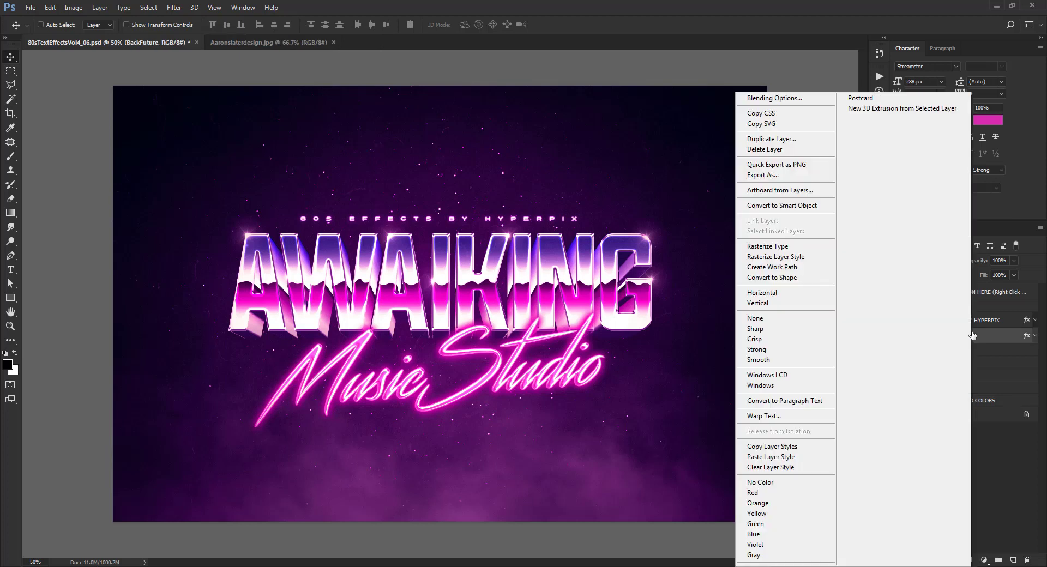
click(767, 210)
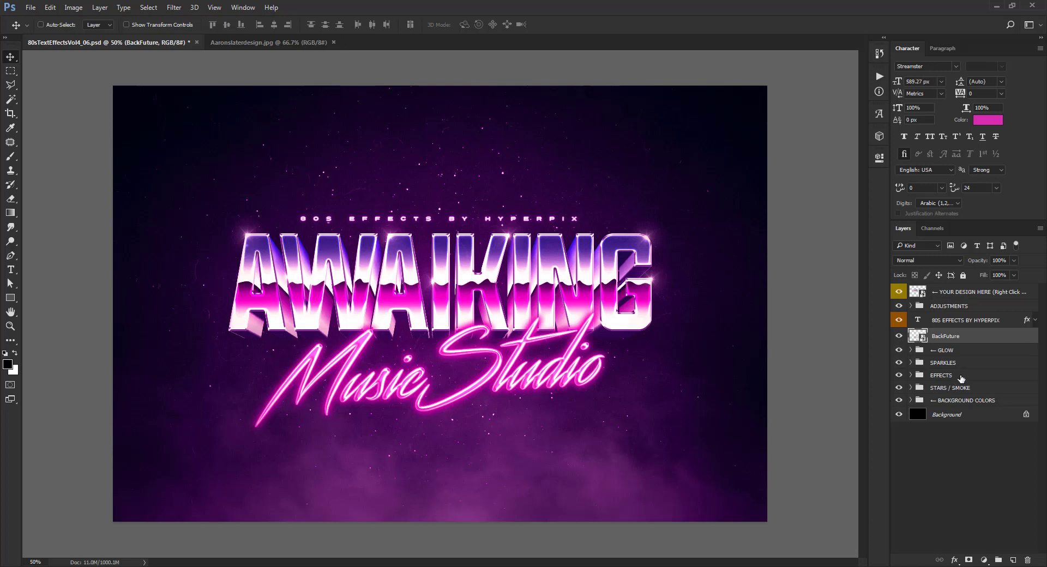
Convert the EFFECTS group to a smart object
click(961, 376)
click(911, 375)
click(911, 376)
right_click(969, 379)
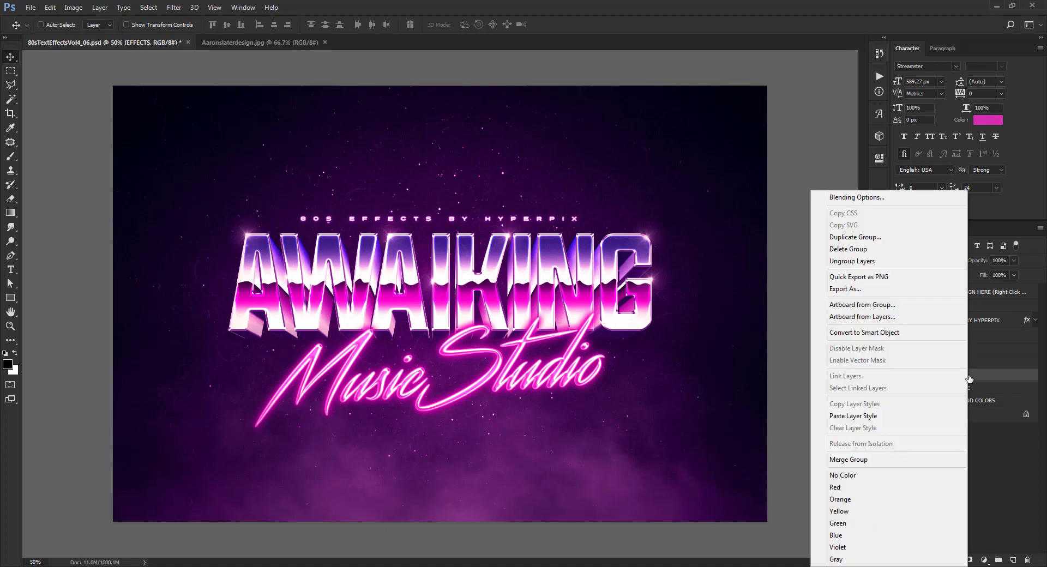
click(862, 332)
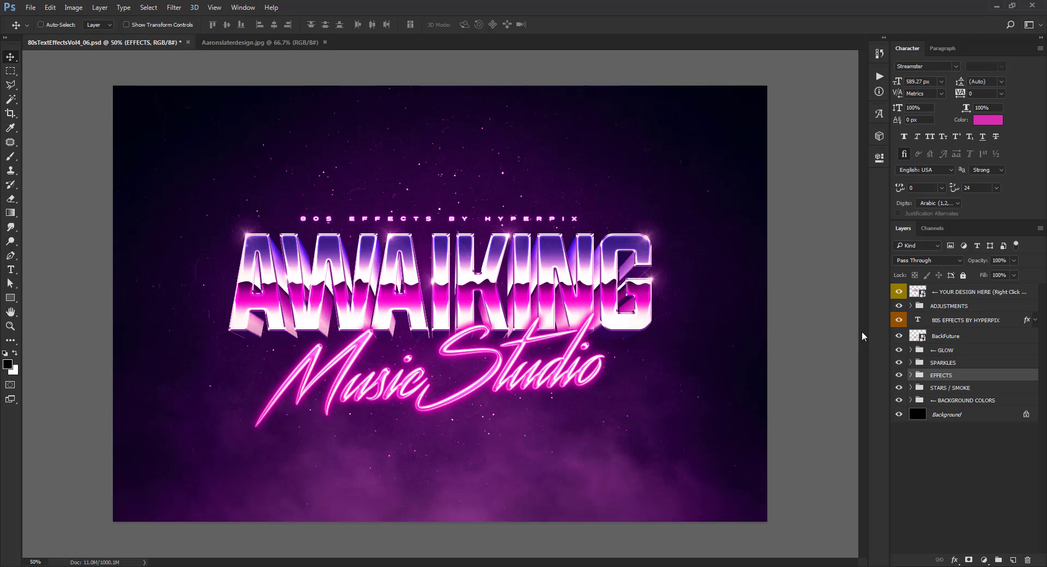
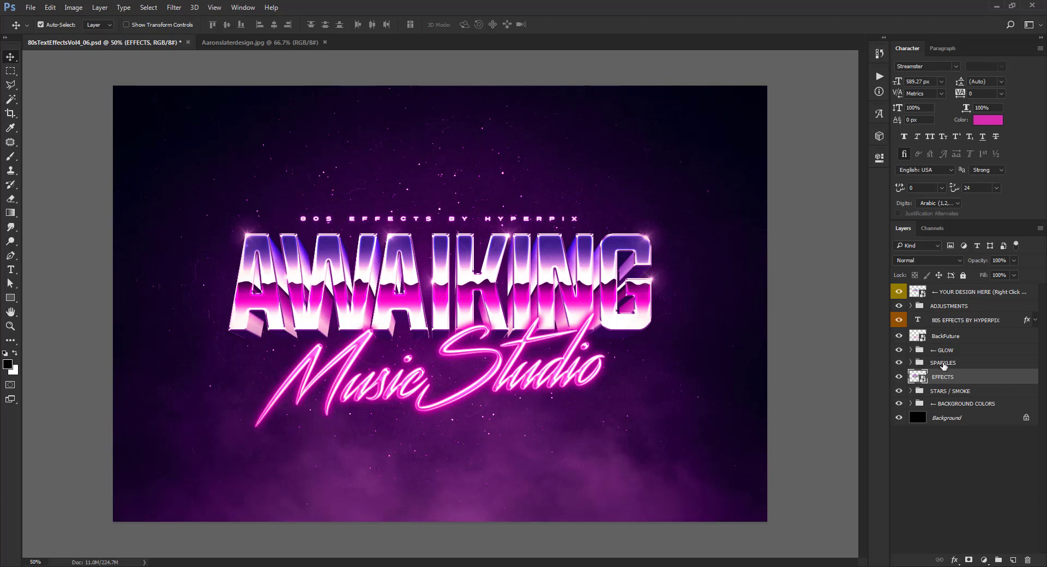
Copy the EFFECTS, SPARKLES, BackFuture and 80S EFFECTS BY HYPERPIX layers together into the car image document
ctrl+click(942, 363)
ctrl+click(946, 336)
drag(521, 296, 548, 277)
key(ctrl+z)
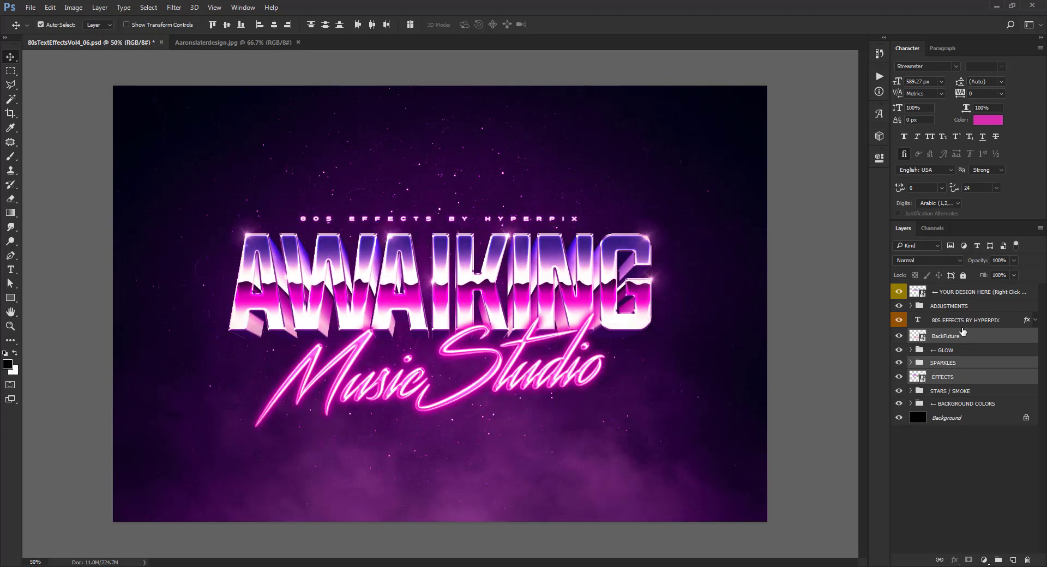
ctrl+click(964, 325)
drag(412, 211, 453, 162)
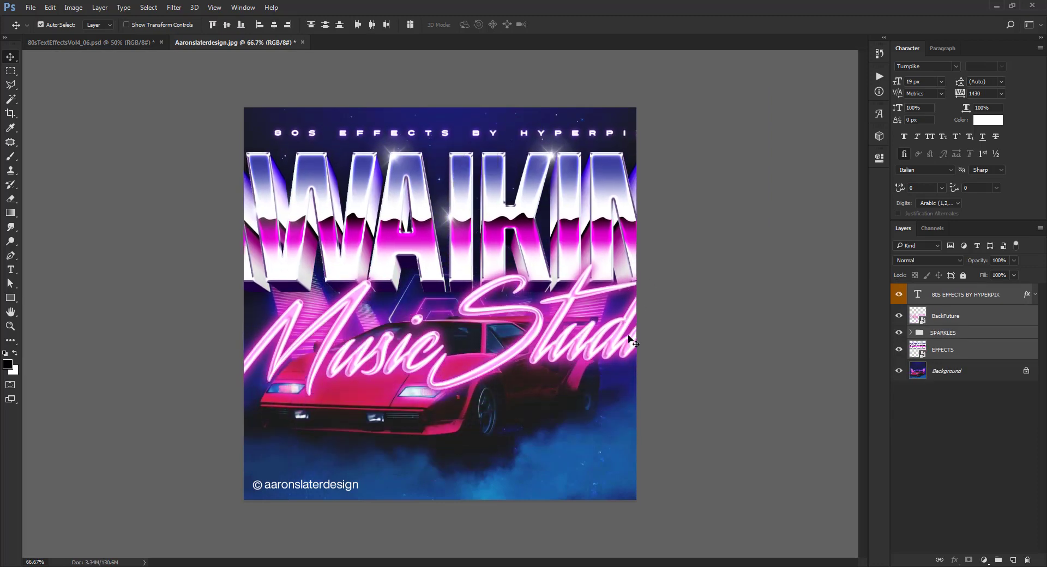
Scale the copied title layers together to about 53.6% and place them centred above the car
key(ctrl+t)
drag(767, 424, 623, 369)
drag(551, 303, 532, 240)
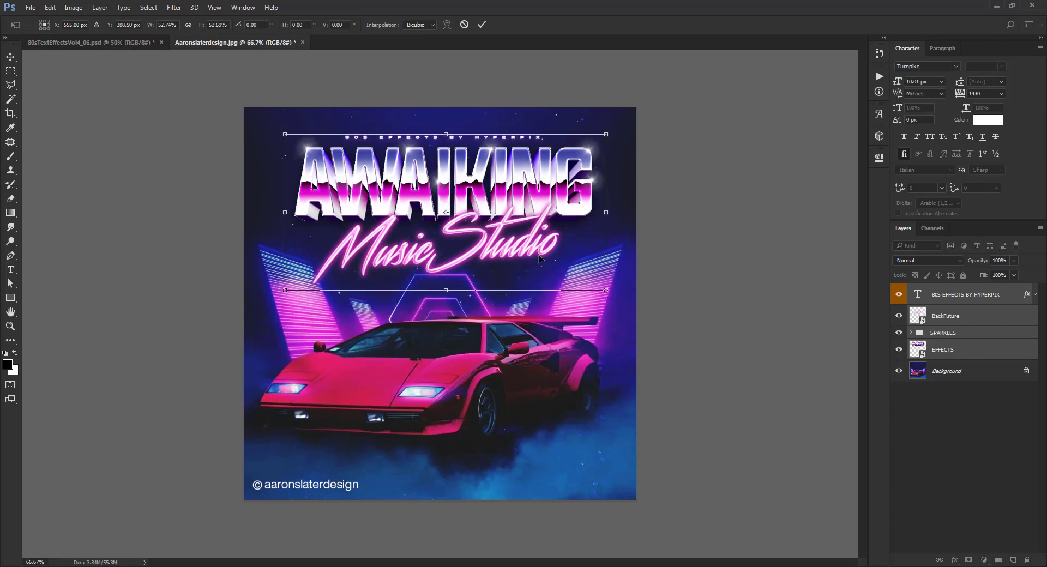
drag(606, 290, 555, 248)
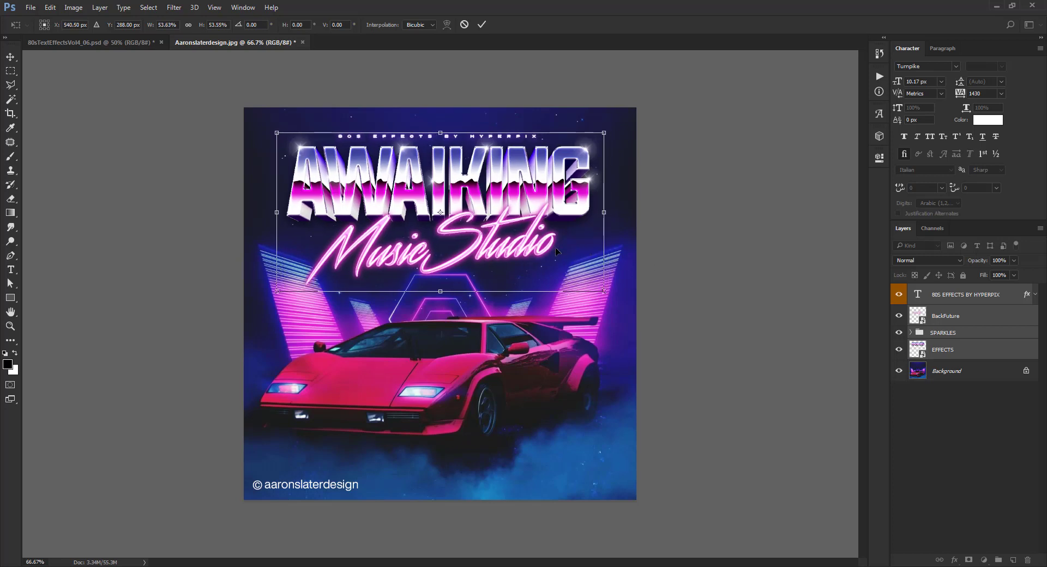
key(Return)
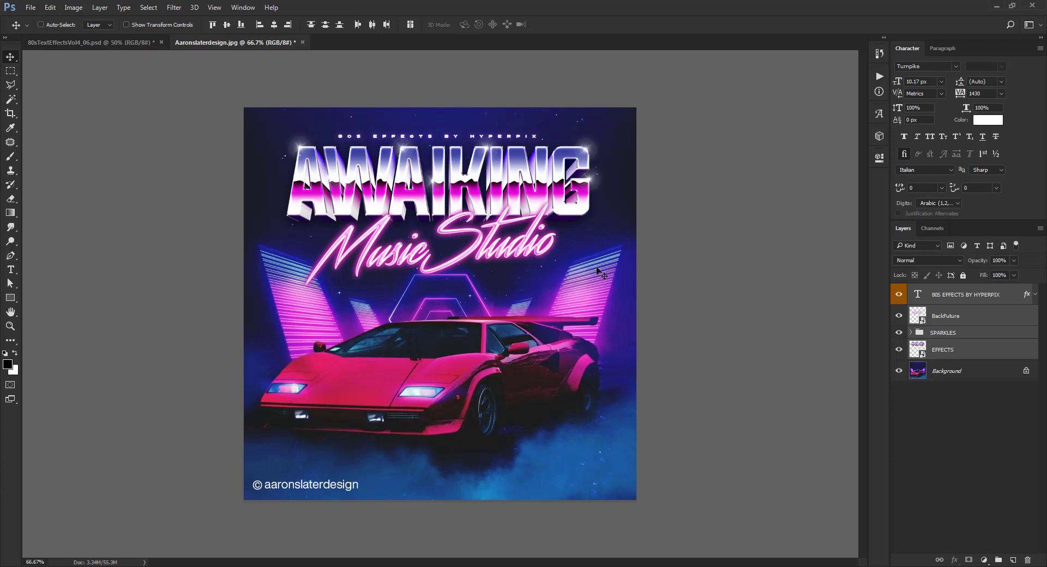
Copy the COLOR / BRIGHTNESS / CONTRAST, NOISE = ON and NOISE = OFF groups from the 80sTextEffectsVol4_06.psd template into the car image
click(136, 42)
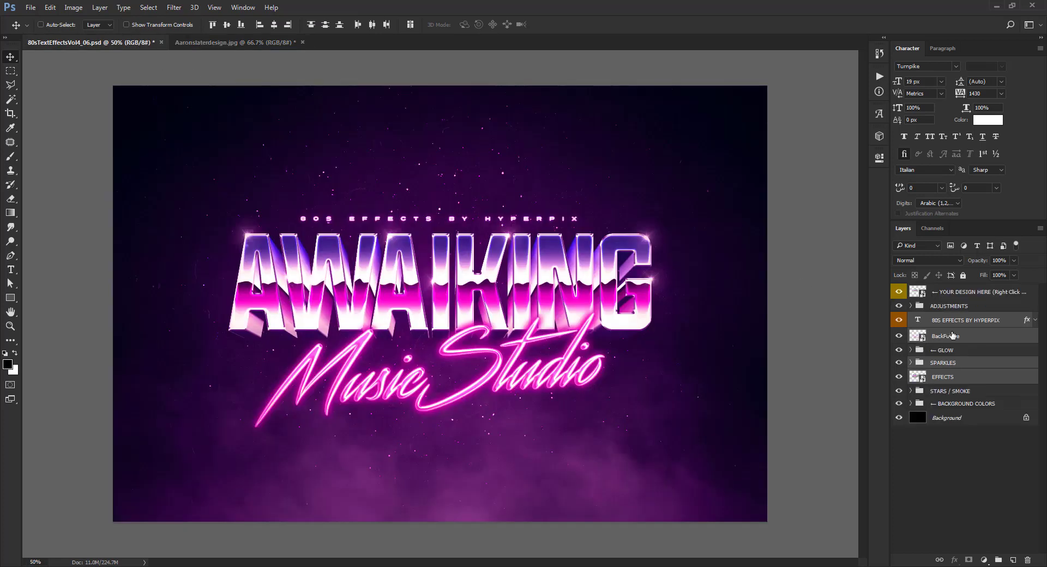
click(954, 309)
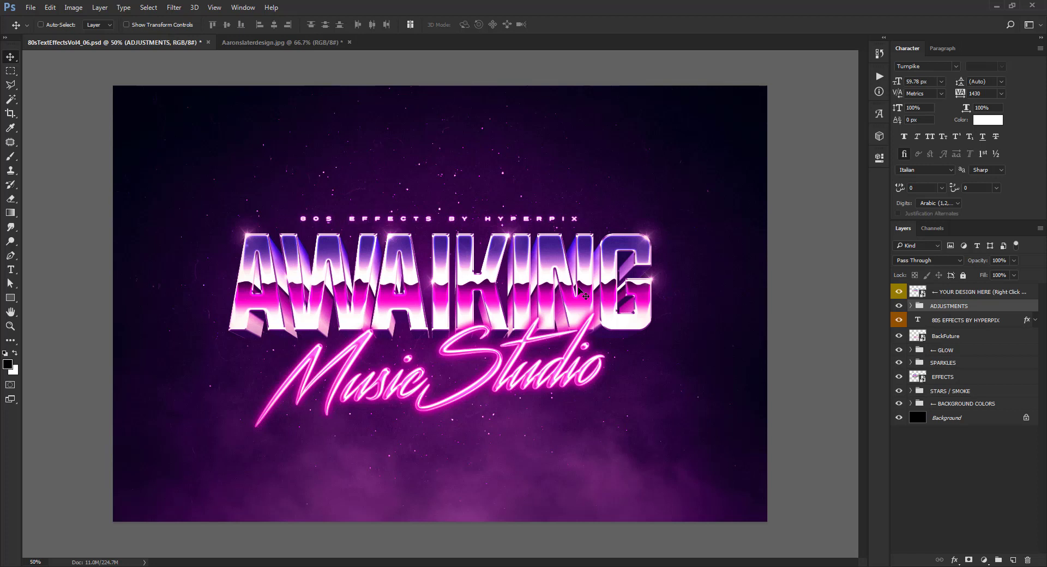
click(911, 307)
click(962, 323)
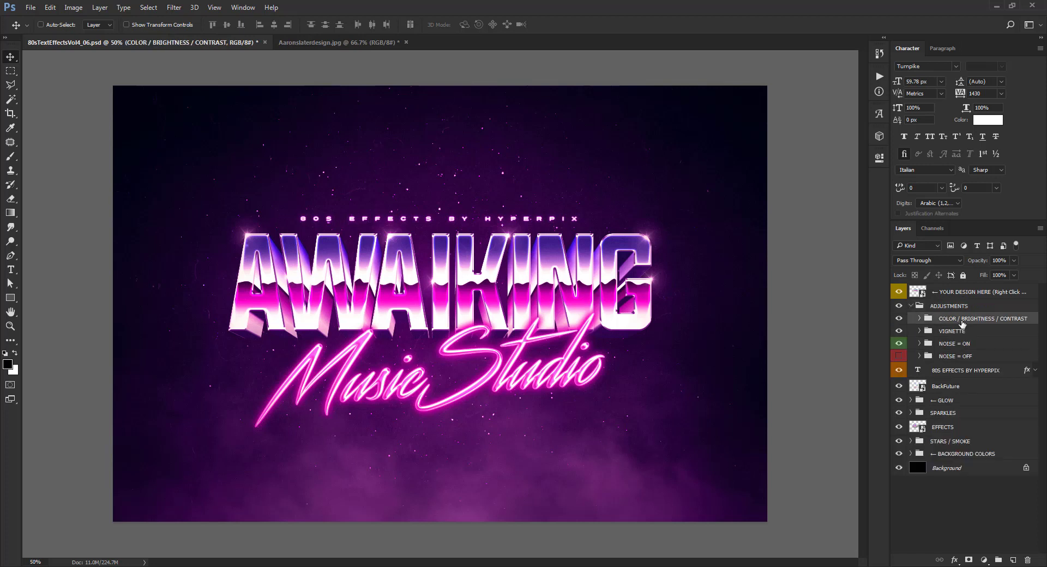
key(ctrl)
ctrl+click(964, 345)
ctrl+click(964, 357)
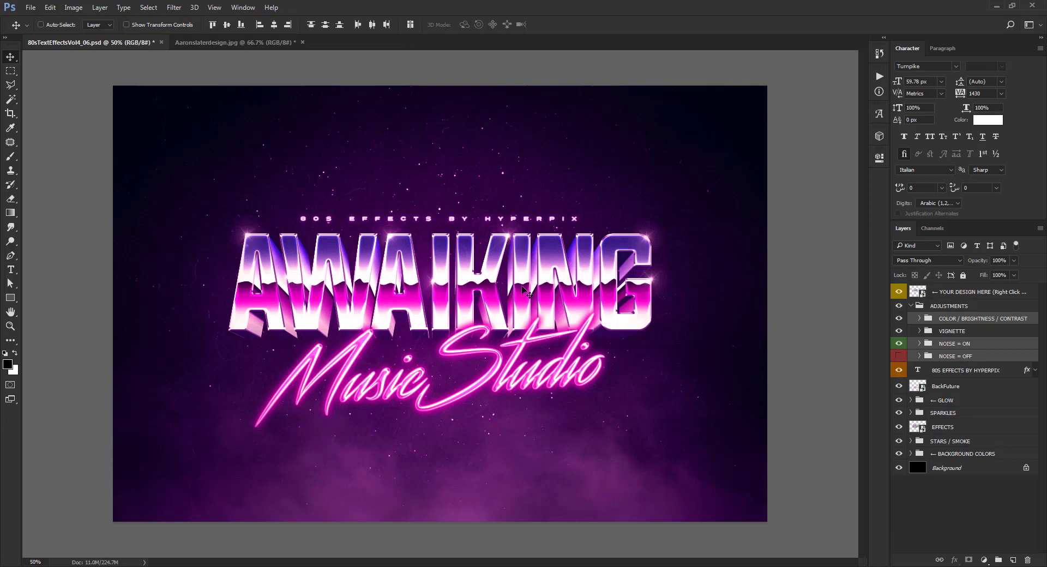
drag(491, 281, 455, 256)
mouse_move(462, 301)
mouse_down()
mouse_move(479, 312)
mouse_move(471, 288)
mouse_up()
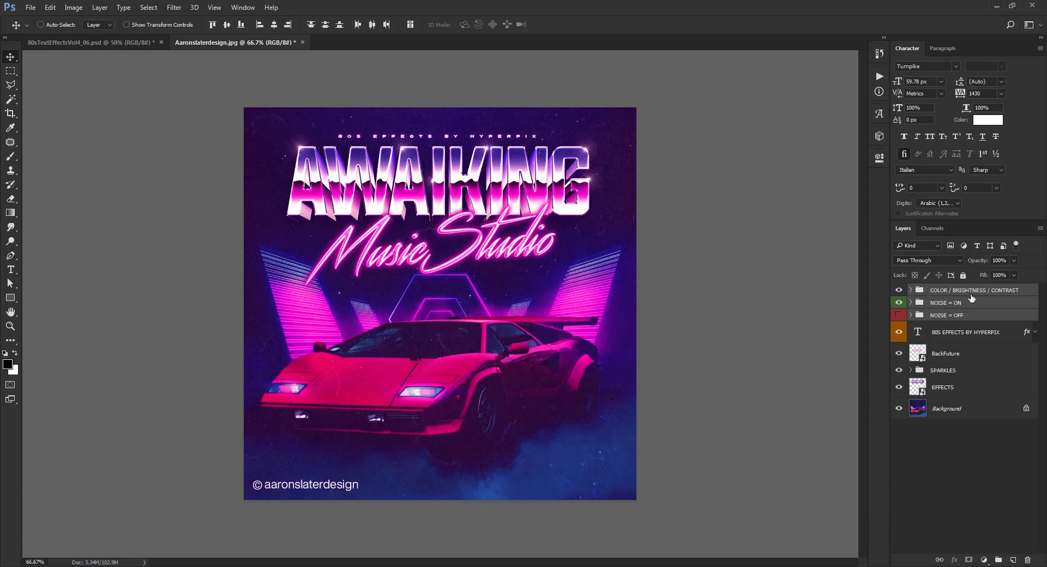
Show the NOISE = OFF group, hide the NOISE = ON group, and check the title up close
click(899, 316)
click(899, 302)
scroll(465, 174, up, 1)
drag(484, 233, 488, 254)
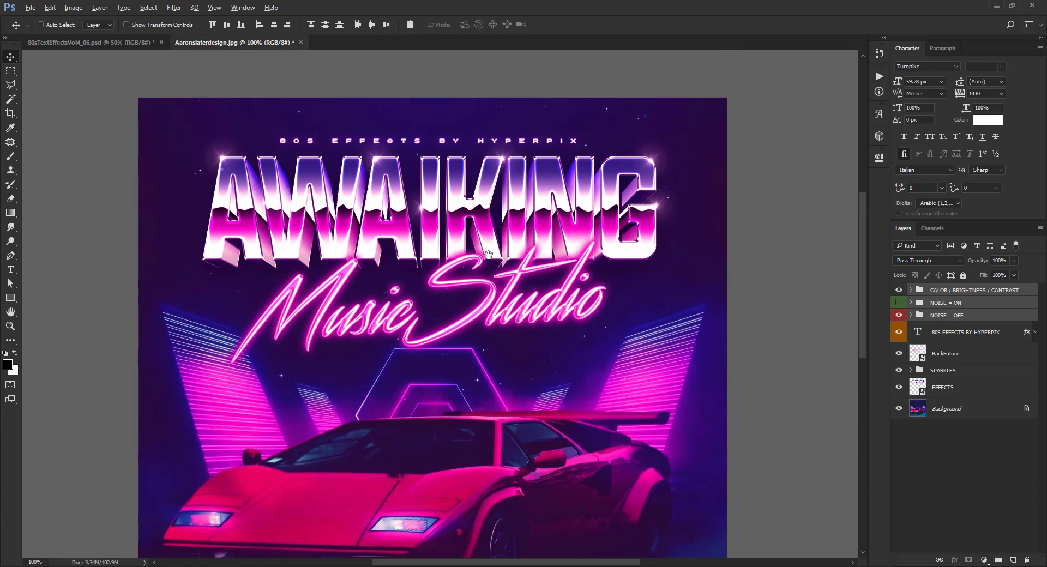
scroll(488, 254, down, 1)
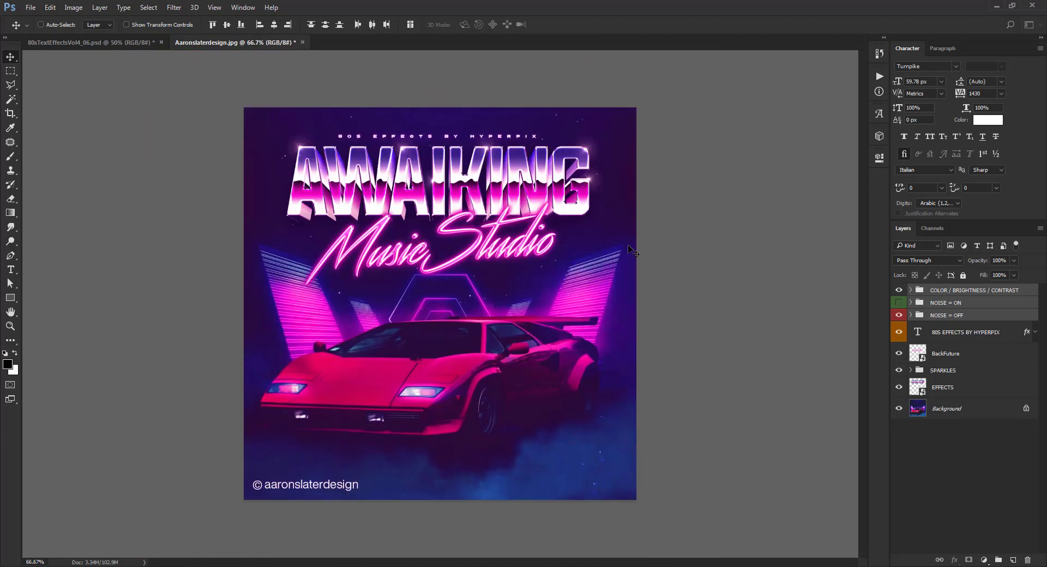
Add a Color Balance adjustment directly above the Background layer and shift its midtones toward cyan
click(1010, 444)
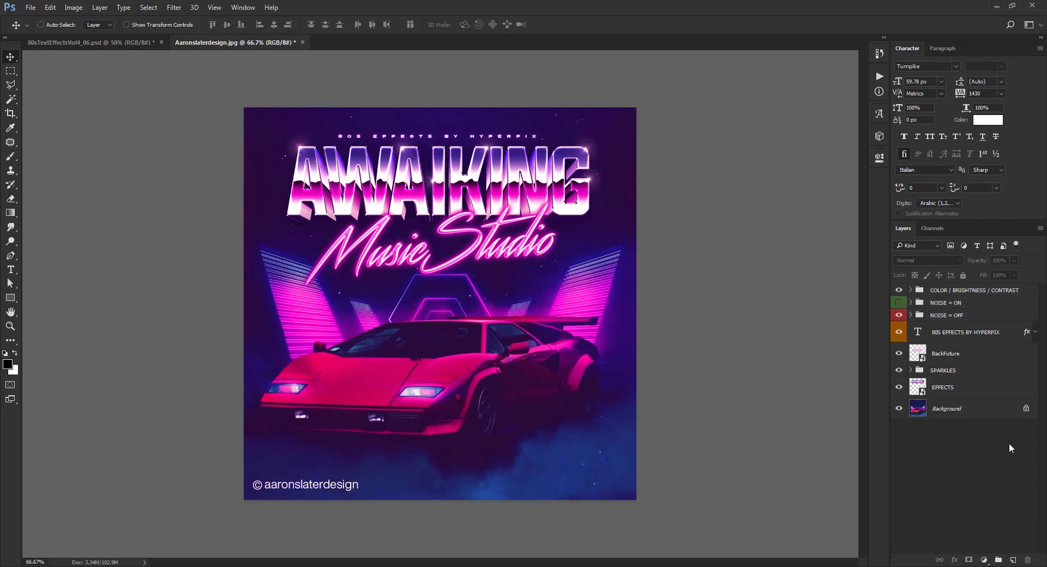
click(1001, 411)
click(985, 561)
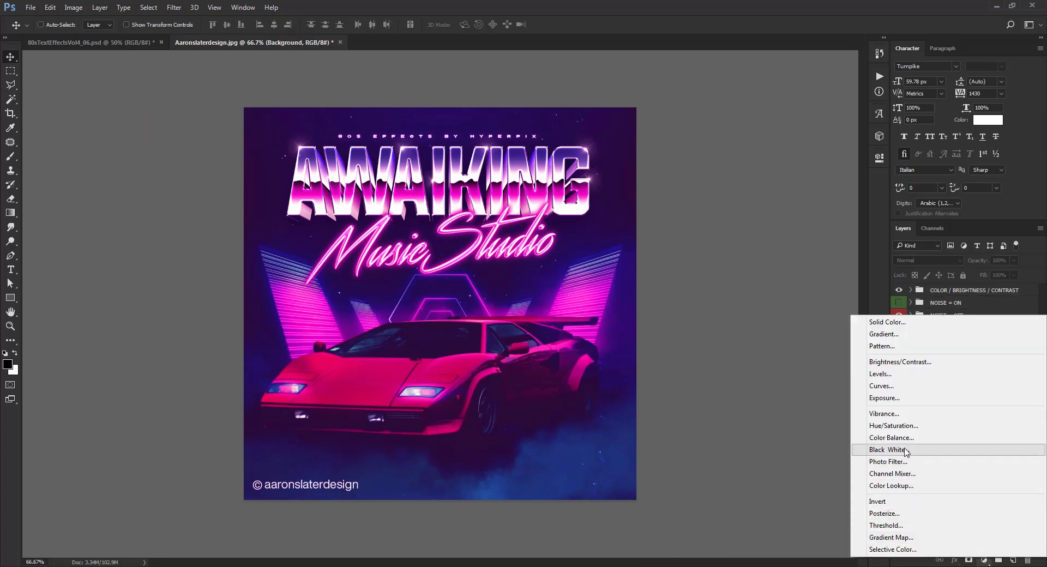
click(927, 438)
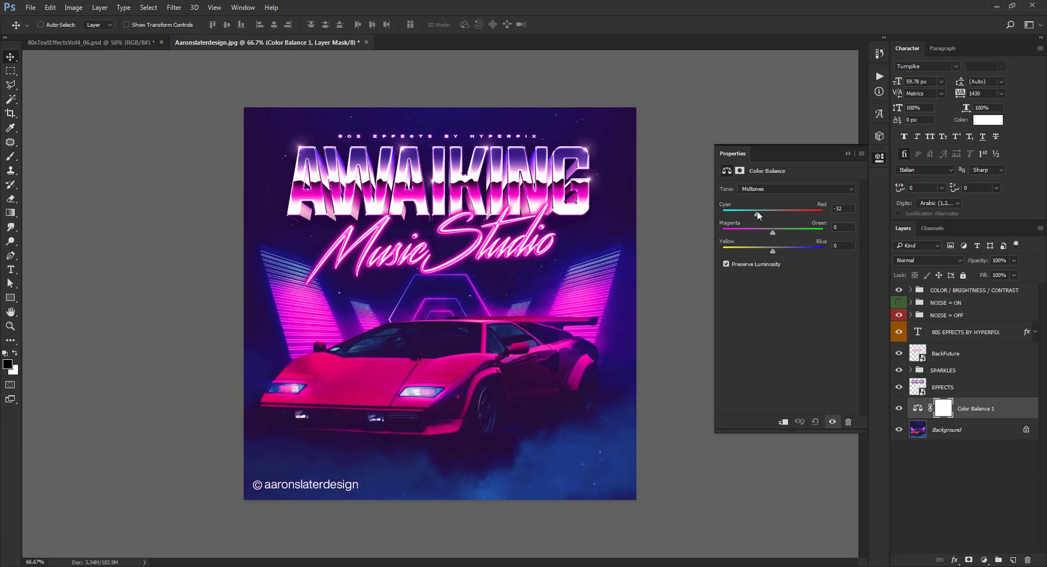
mouse_move(778, 250)
mouse_down()
mouse_move(753, 249)
mouse_move(782, 249)
mouse_move(751, 232)
mouse_move(781, 232)
mouse_up()
click(733, 153)
Copy the upper Smoke layer from the template's STARS / SMOKE group into the car image and place it along the lower edge
click(133, 42)
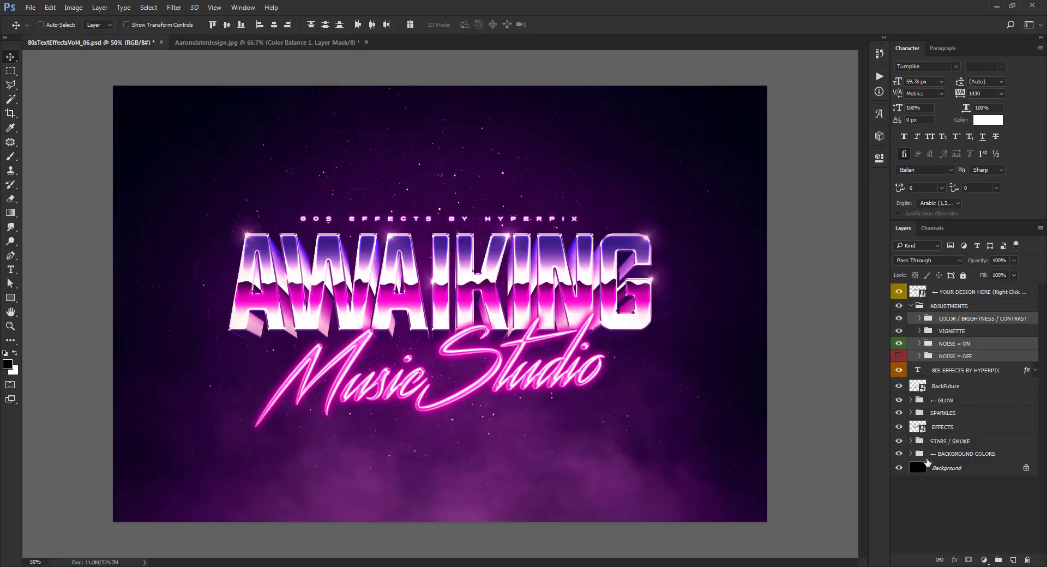
click(911, 441)
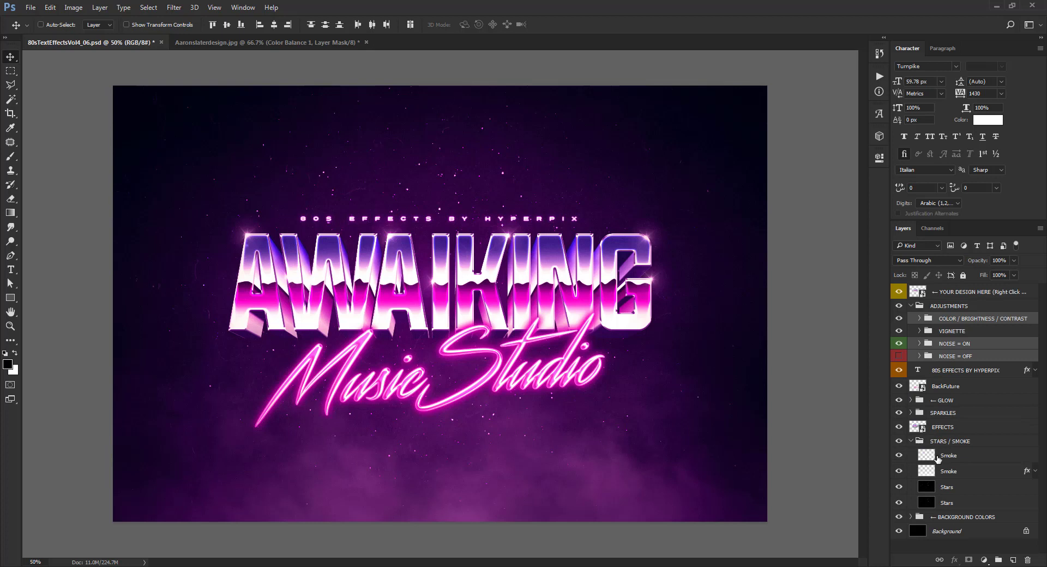
click(980, 459)
drag(549, 404, 523, 303)
drag(516, 468, 510, 513)
Copy the second Smoke layer, the one with a layer effect, from the template into the car image
click(142, 43)
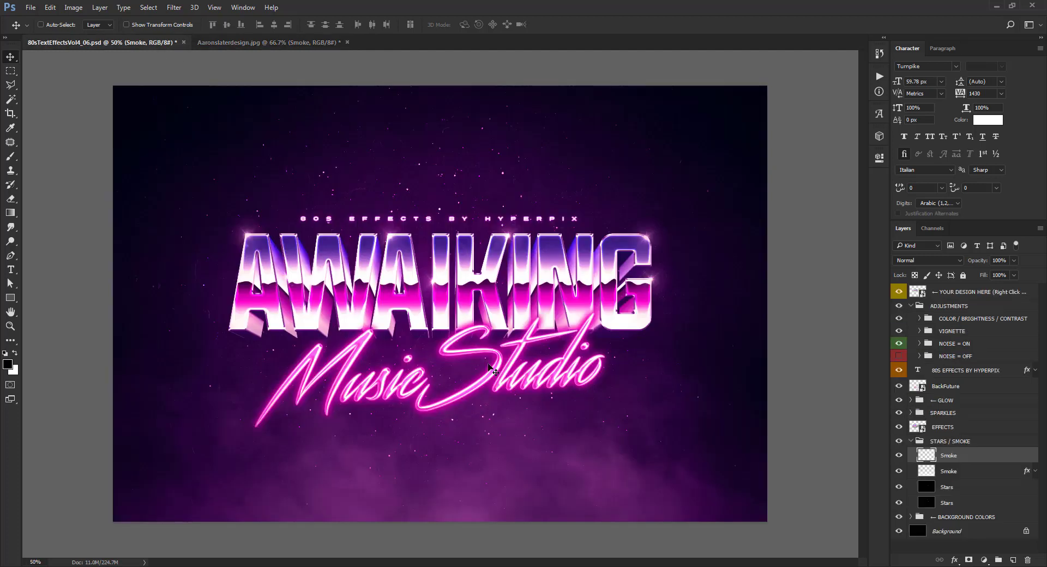
click(949, 471)
drag(273, 355, 731, 370)
Change the Color Overlay of the Smoke layer with the effect to the violet-blue 5723ee
double_click(995, 415)
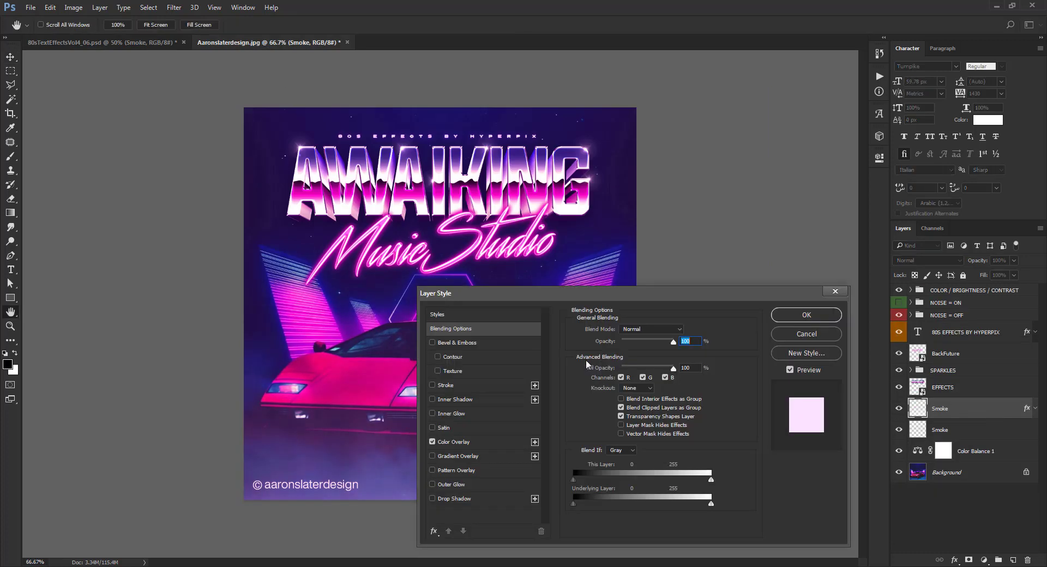
click(433, 443)
drag(546, 293, 736, 377)
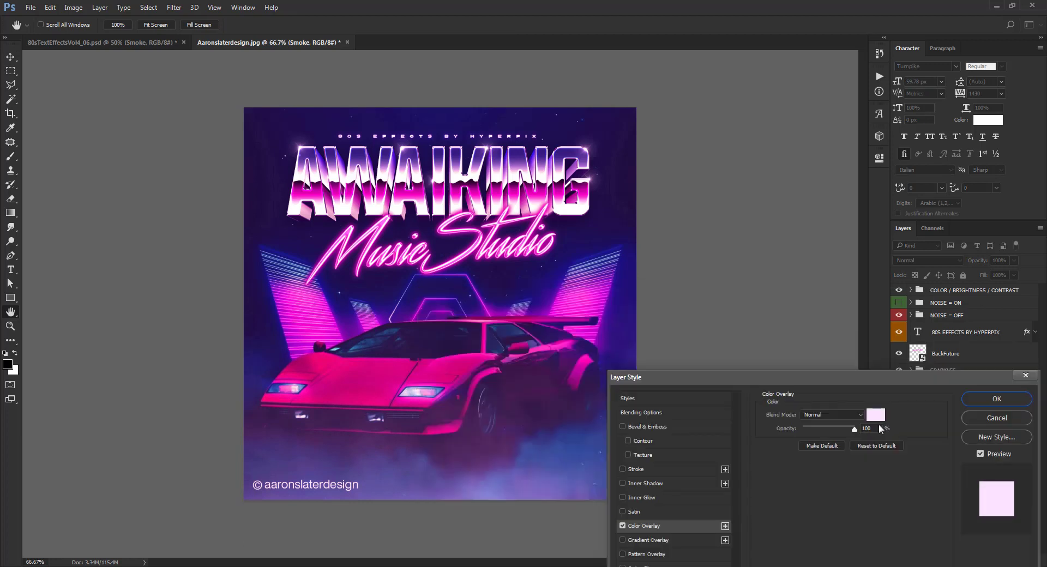
click(876, 418)
click(535, 356)
click(579, 325)
click(868, 329)
click(621, 336)
click(819, 338)
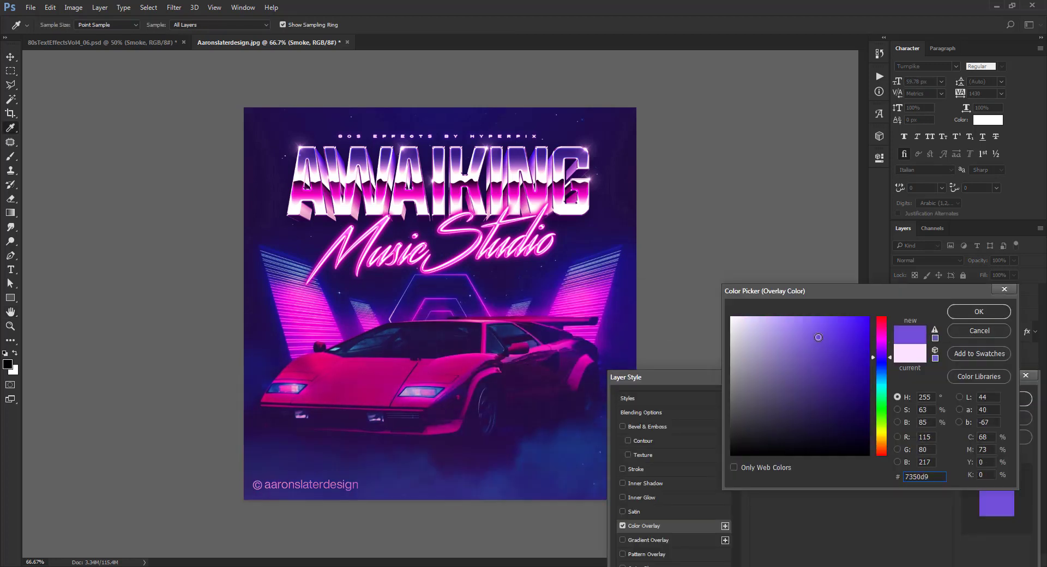
click(809, 327)
click(849, 326)
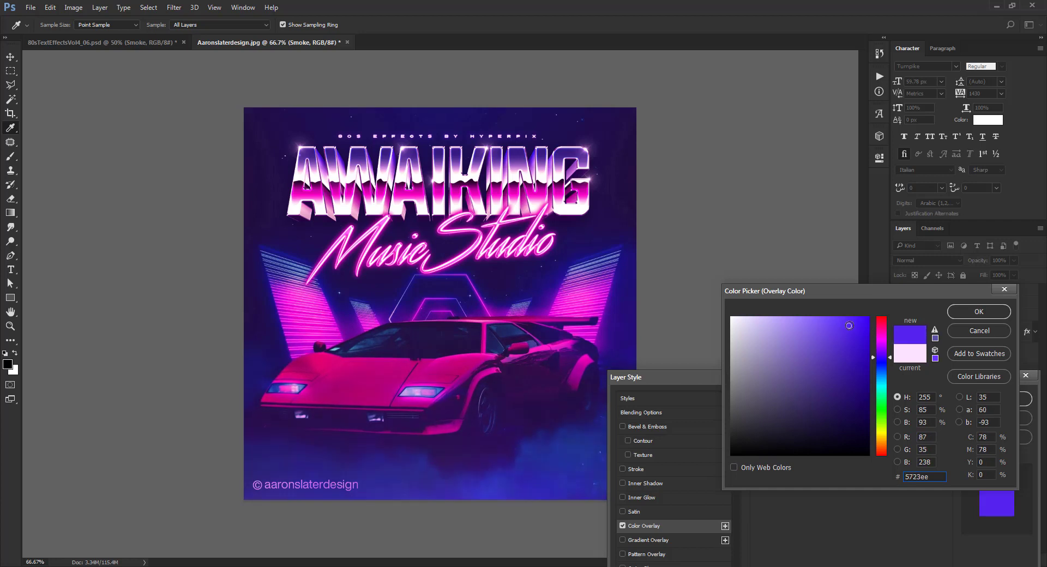
click(965, 311)
click(1002, 401)
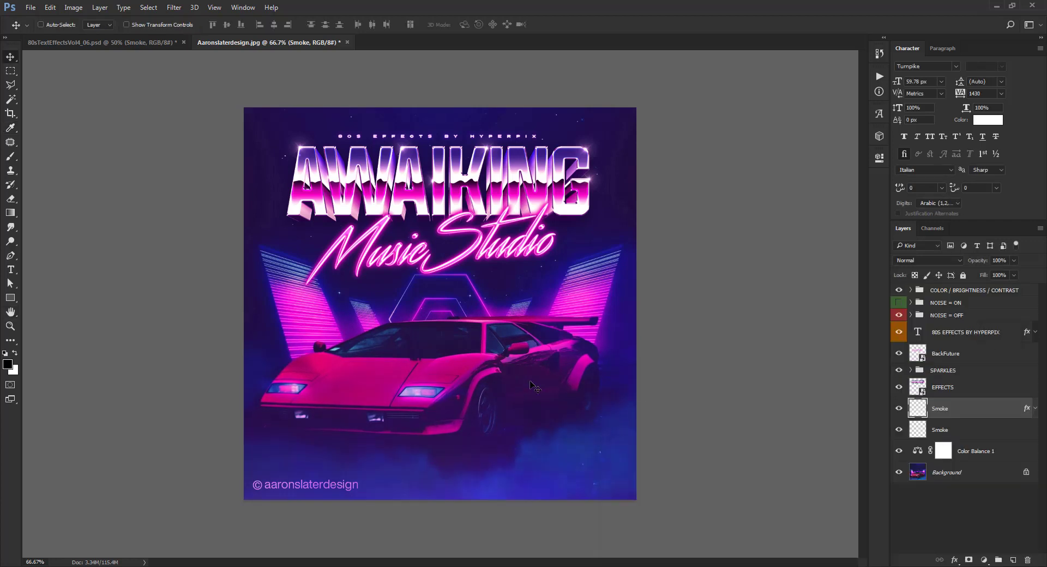
Reposition the recolored smoke across the lower part of the car image and inspect the composition up close
drag(461, 372, 461, 436)
drag(366, 443, 397, 444)
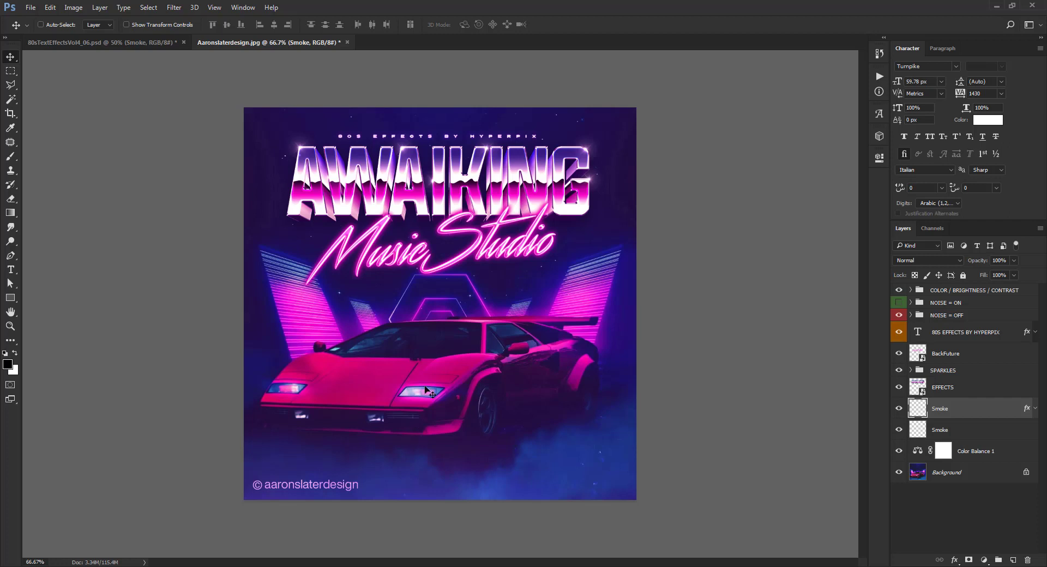
ctrl+click(464, 227)
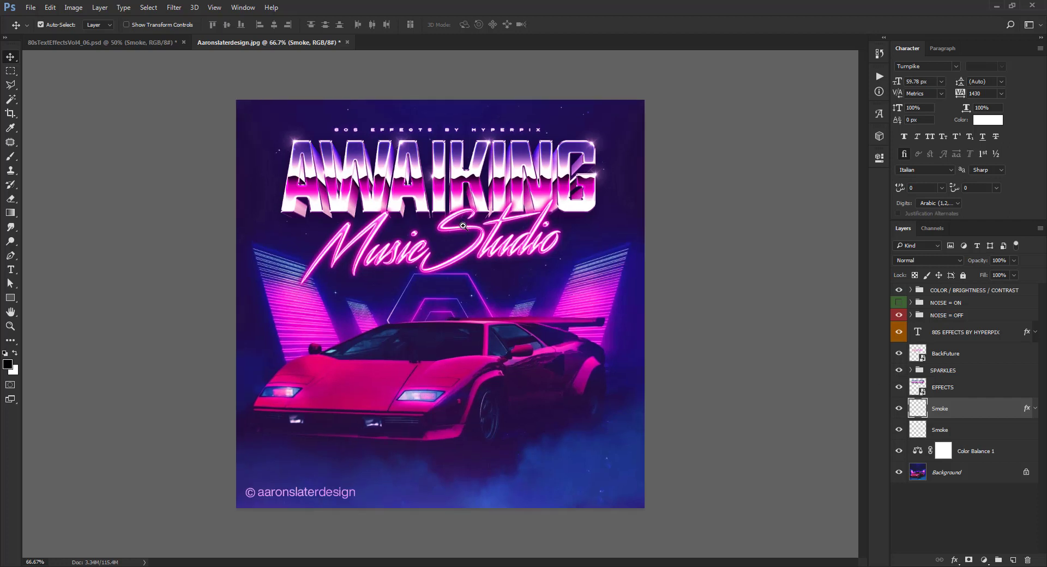
drag(442, 308, 441, 280)
alt+click(442, 280)
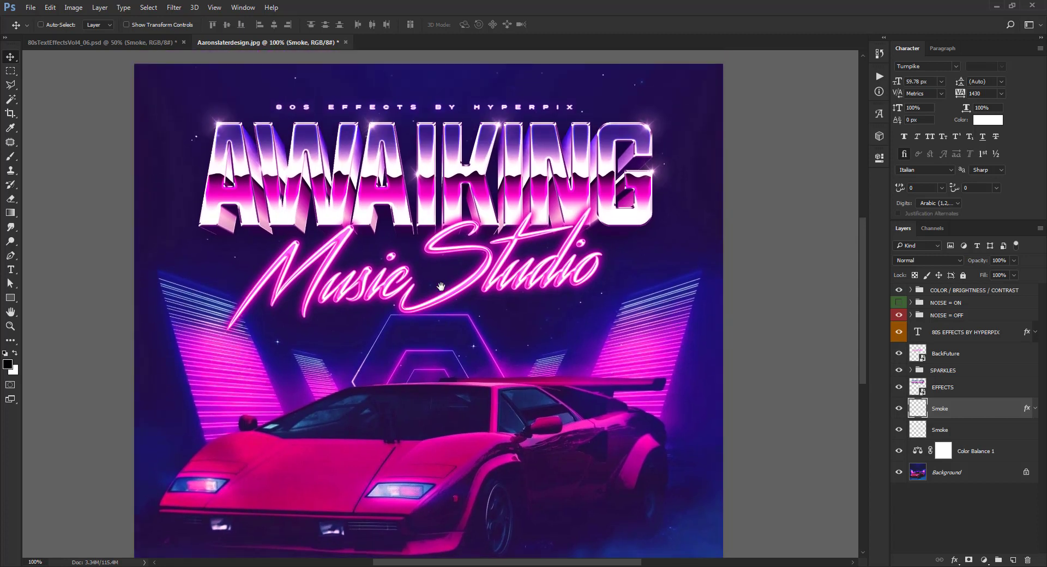
Close the car image and 80sTextEffectsVol4_06.psd without saving either document
key(ctrl+w)
click(524, 218)
key(ctrl+w)
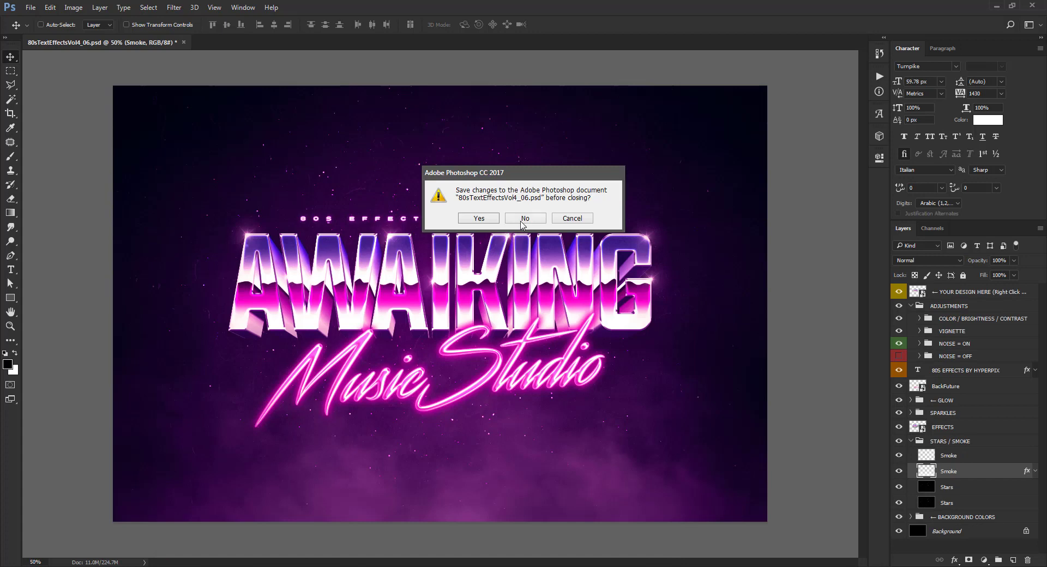
click(525, 219)
Open the 80sTextEffectsVol4_02 PSD from the Package folder of 80s Styles Vol.4
click(236, 203)
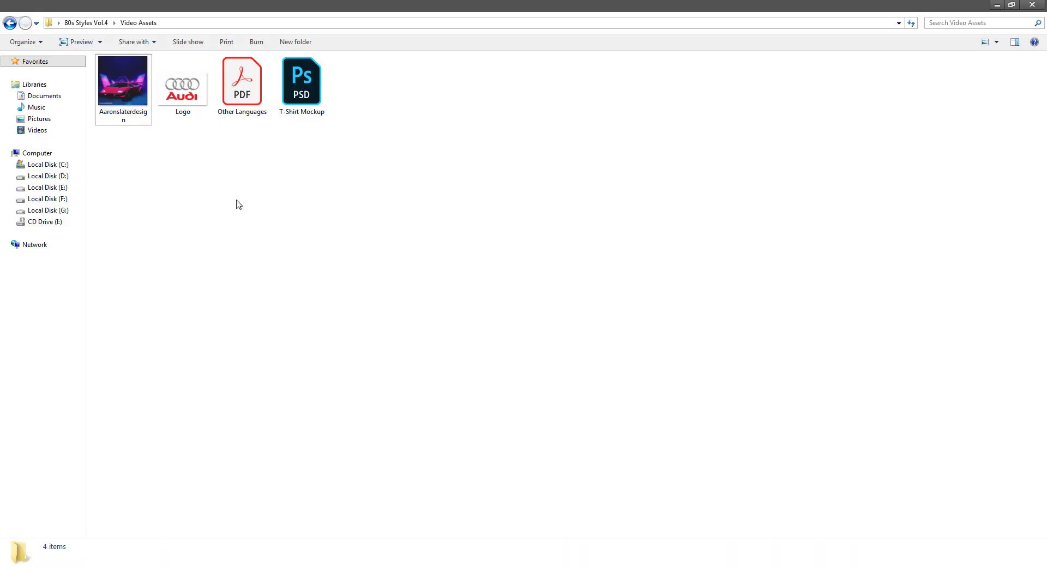
click(88, 23)
double_click(132, 90)
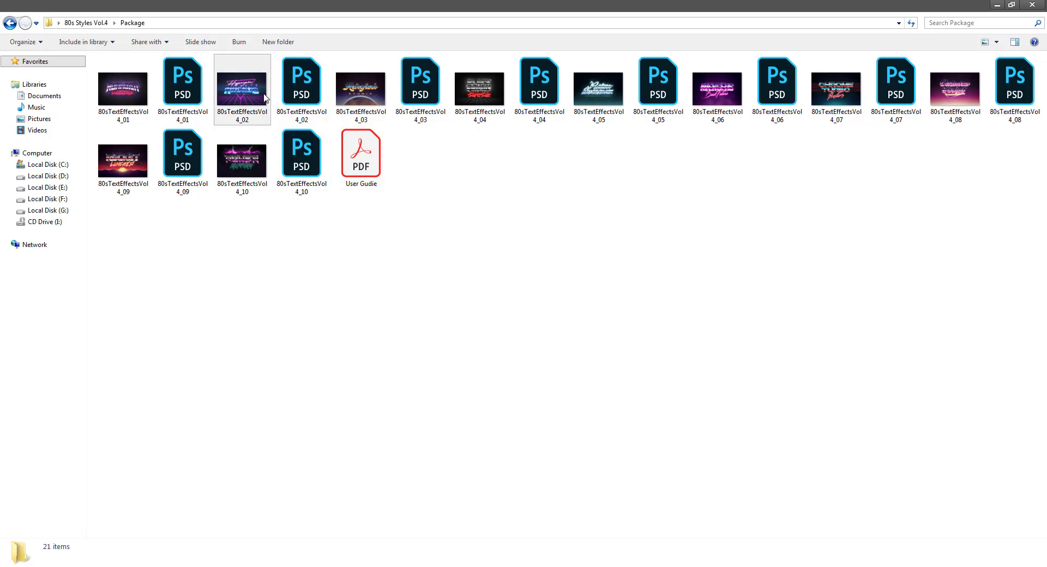
double_click(302, 93)
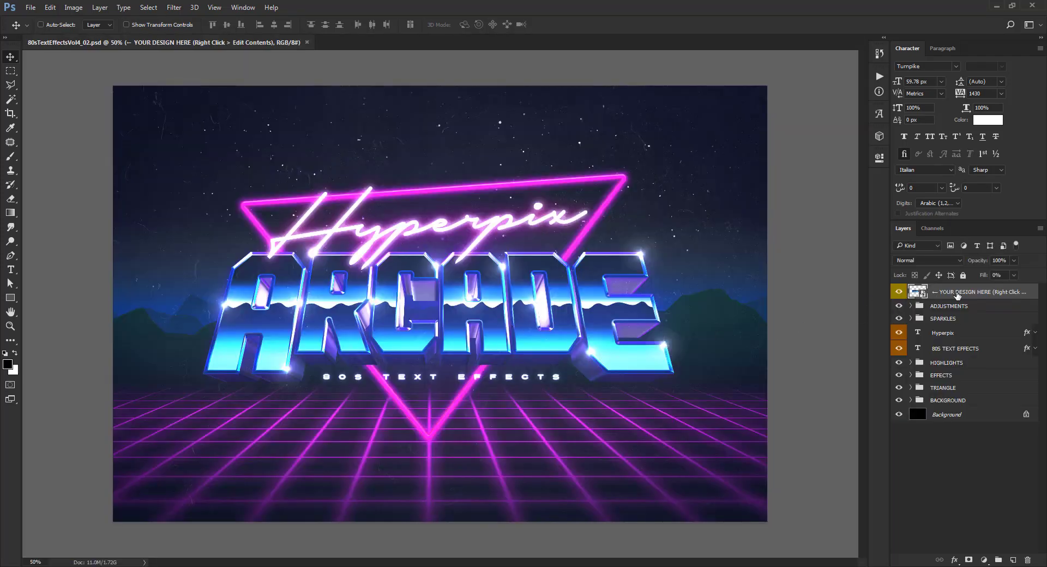
Open the contents of the YOUR DESIGN HERE smart object and of its nested smart object to reach the ARCADE text layer
right_click(956, 293)
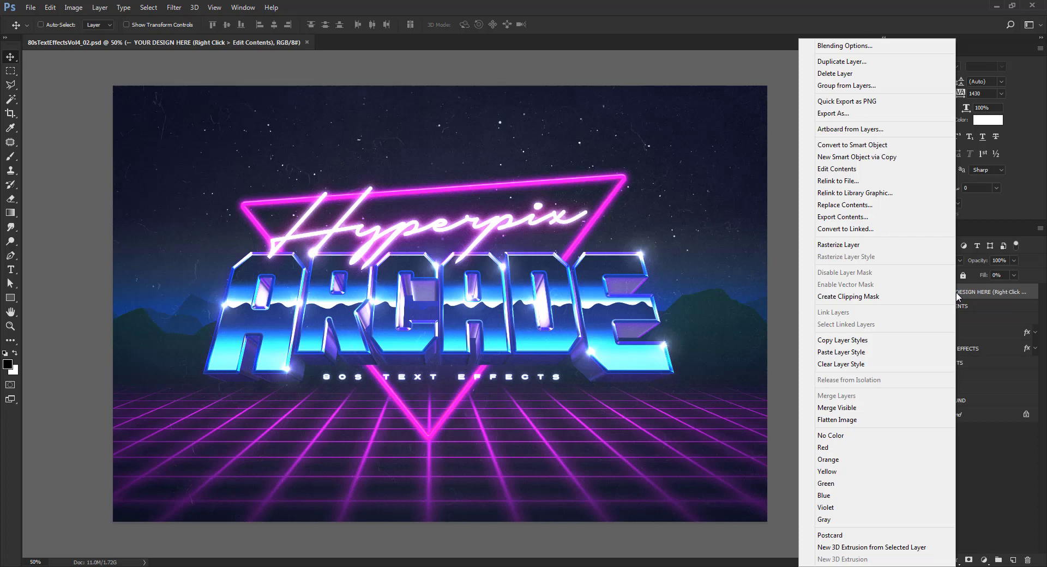
click(846, 170)
right_click(989, 293)
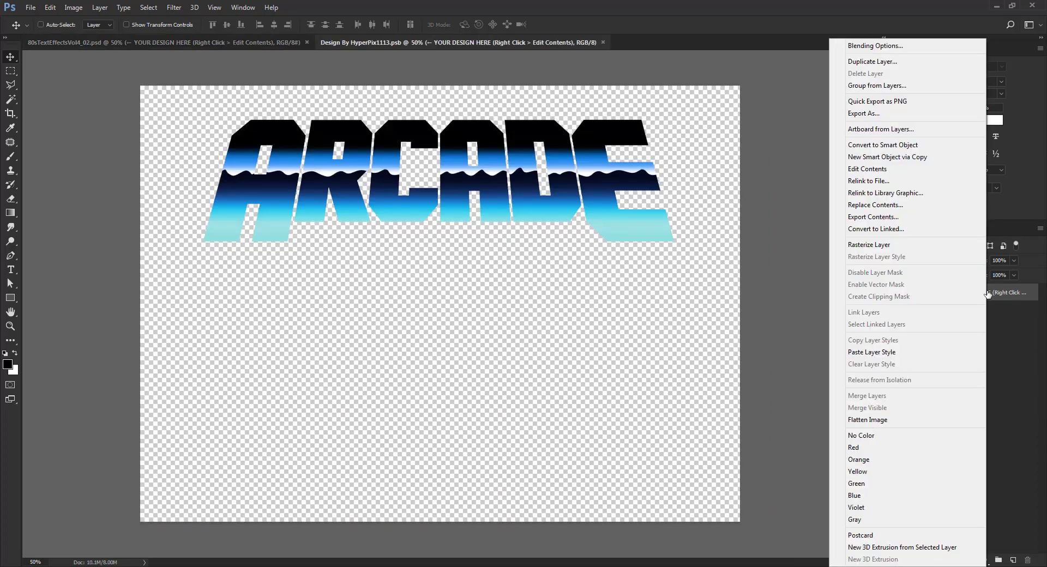
click(874, 172)
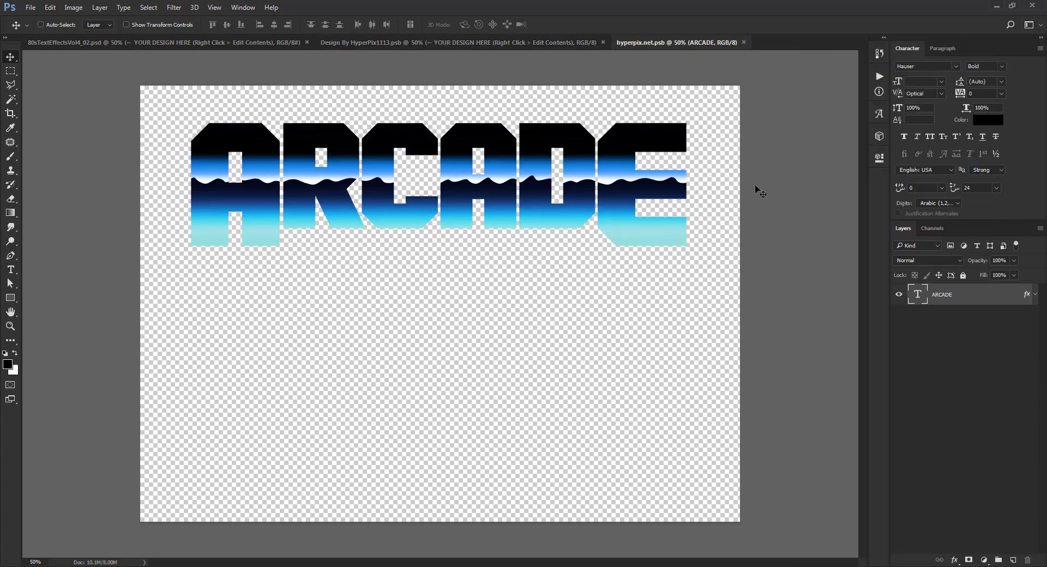
Switch to the file explorer and open the Other Languages PDF from the Video Assets folder
click(77, 566)
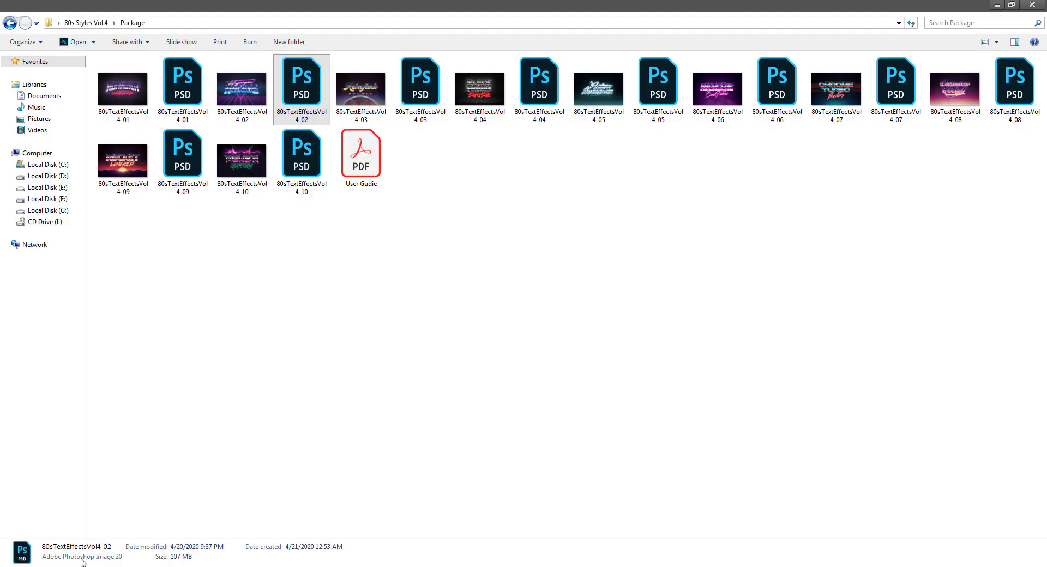
click(97, 23)
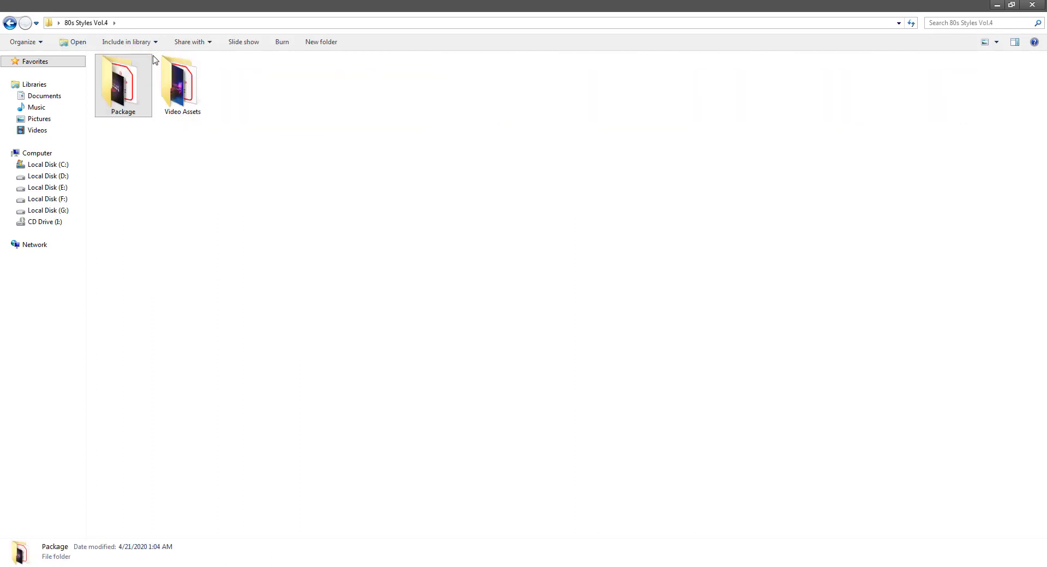
click(181, 87)
double_click(185, 90)
double_click(242, 82)
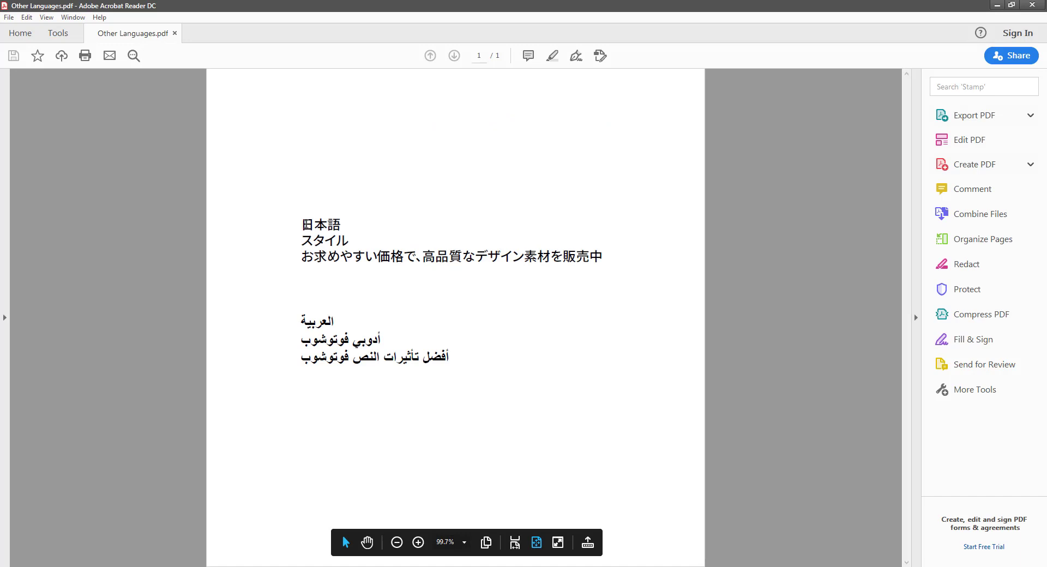
Copy the Japanese word 日本語 from the PDF and return to the ARCADE text document in Photoshop
drag(303, 224, 341, 226)
key(ctrl+c)
click(37, 566)
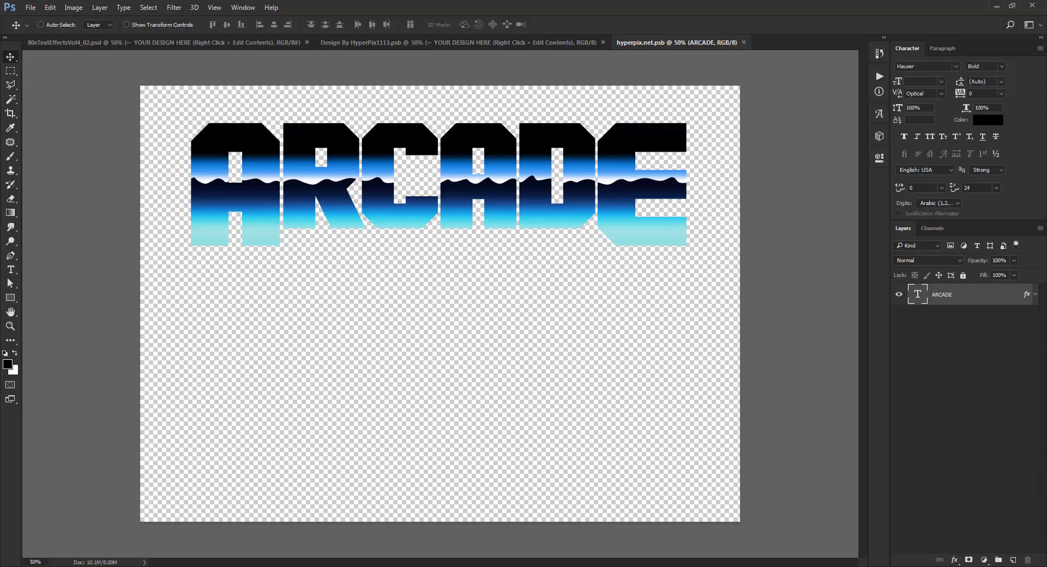
Replace the ARCADE text with the copied word 日本語
double_click(908, 302)
key(ctrl+v)
key(ctrl+a)
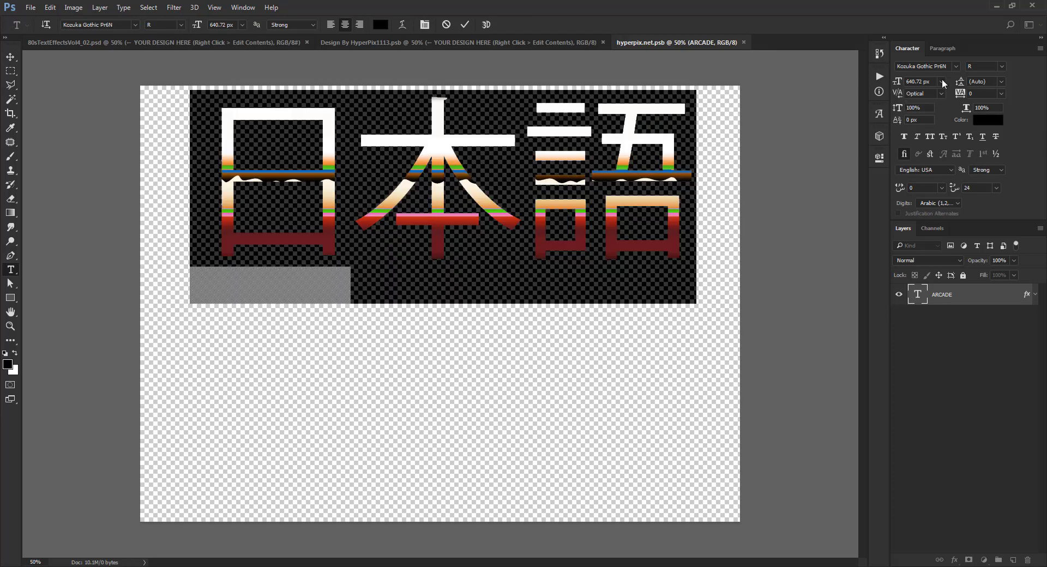
Set the 日本語 text's font to the favourite Noto Sans JP in the Black style
click(955, 70)
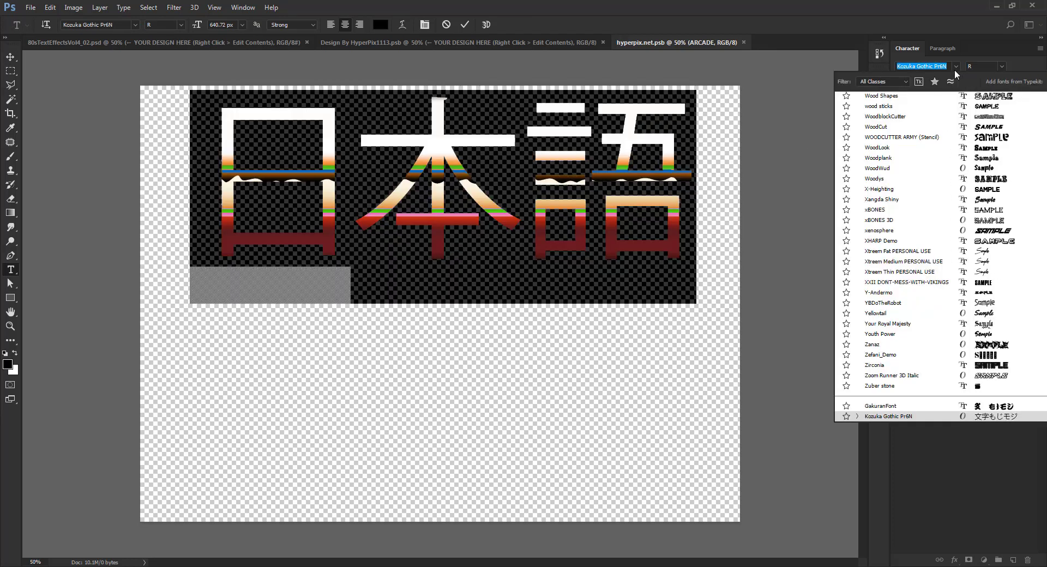
click(935, 81)
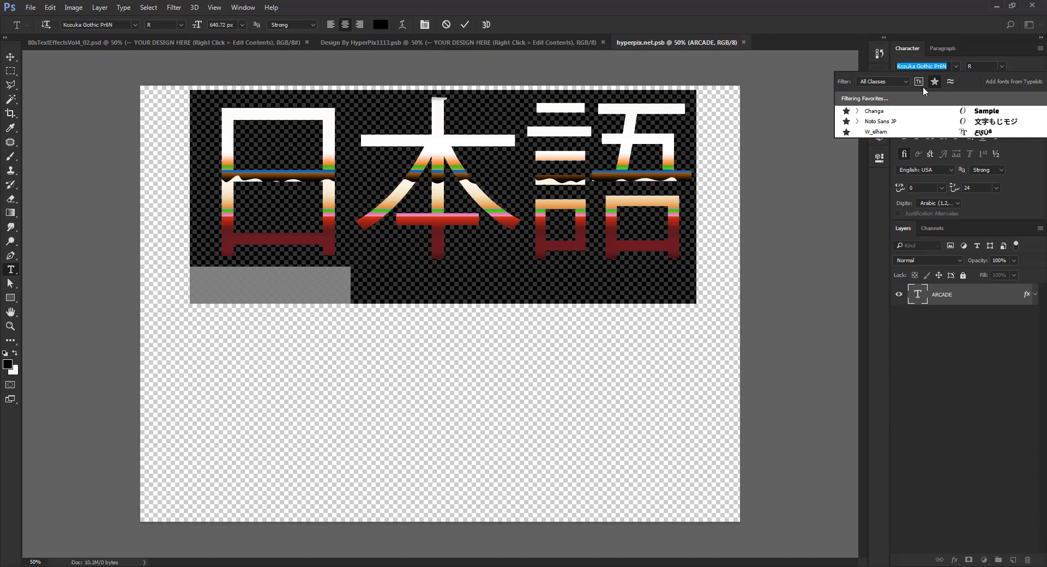
click(904, 121)
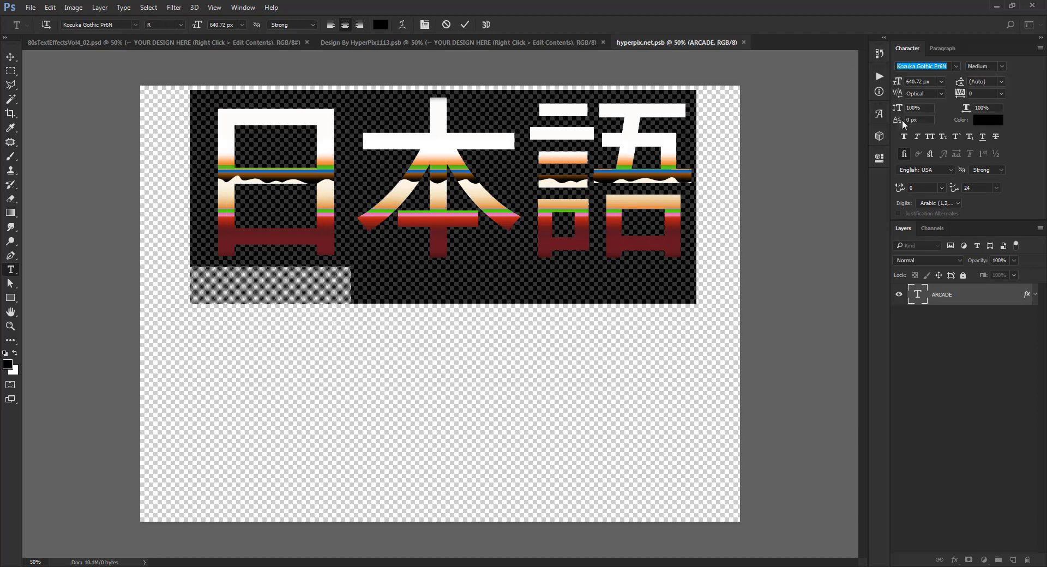
click(999, 68)
click(985, 83)
click(550, 190)
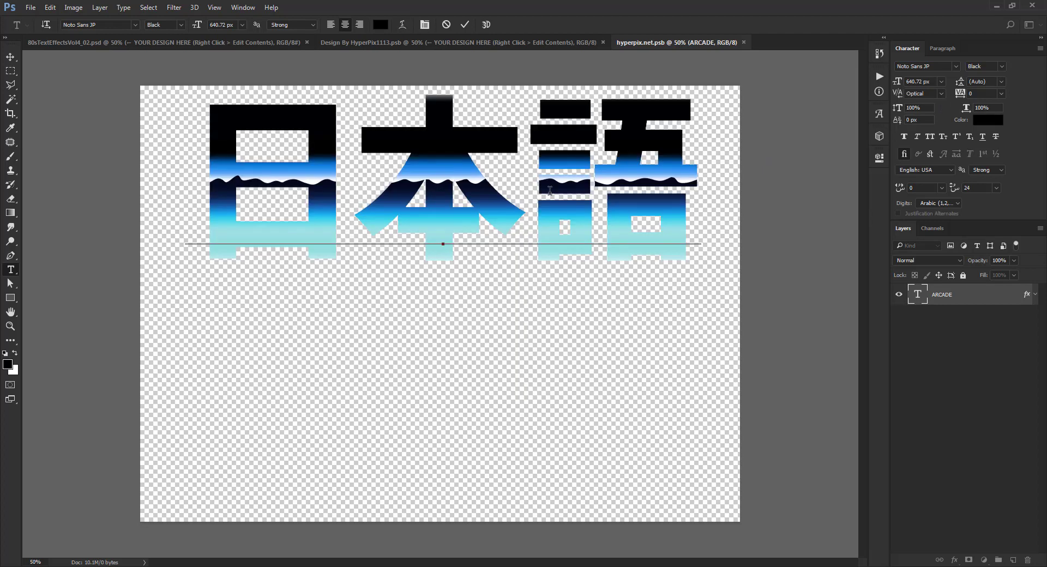
key(ctrl+Return)
key(v)
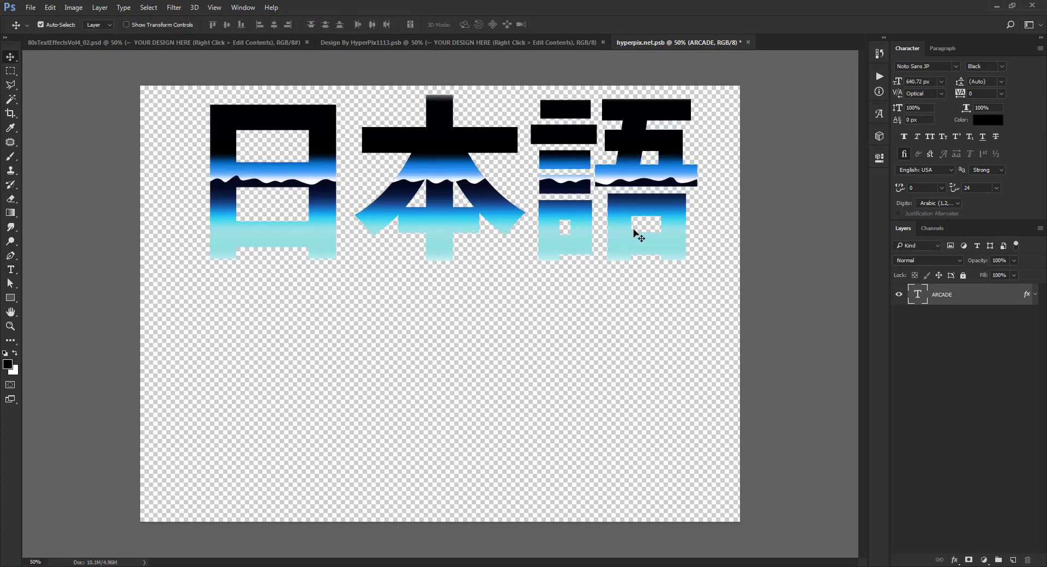
Scale the 日本語 text down to about 574.7 px and move it slightly up within the canvas
key(ctrl+t)
drag(698, 423, 675, 409)
key(Return)
drag(553, 237, 549, 229)
Reposition the text's Pattern Overlay so the wavy horizon line crosses the middle of the characters
double_click(996, 290)
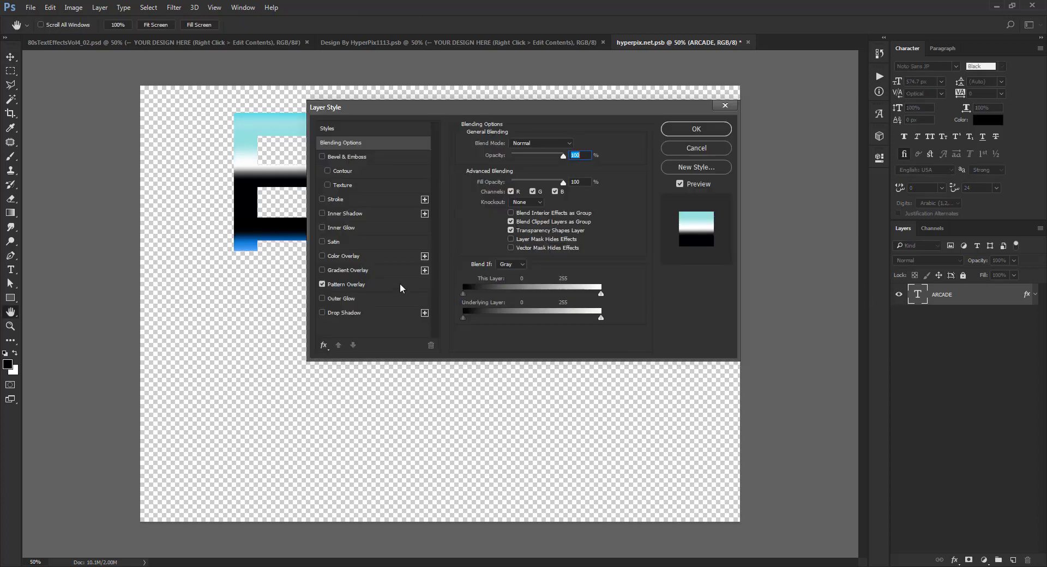
drag(573, 107, 785, 323)
drag(424, 173, 448, 216)
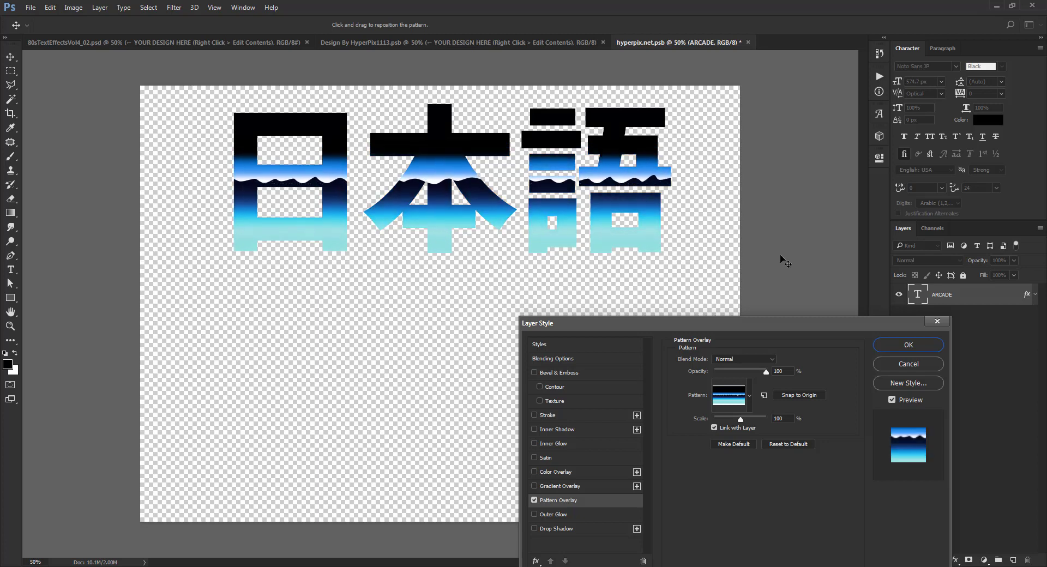
click(888, 344)
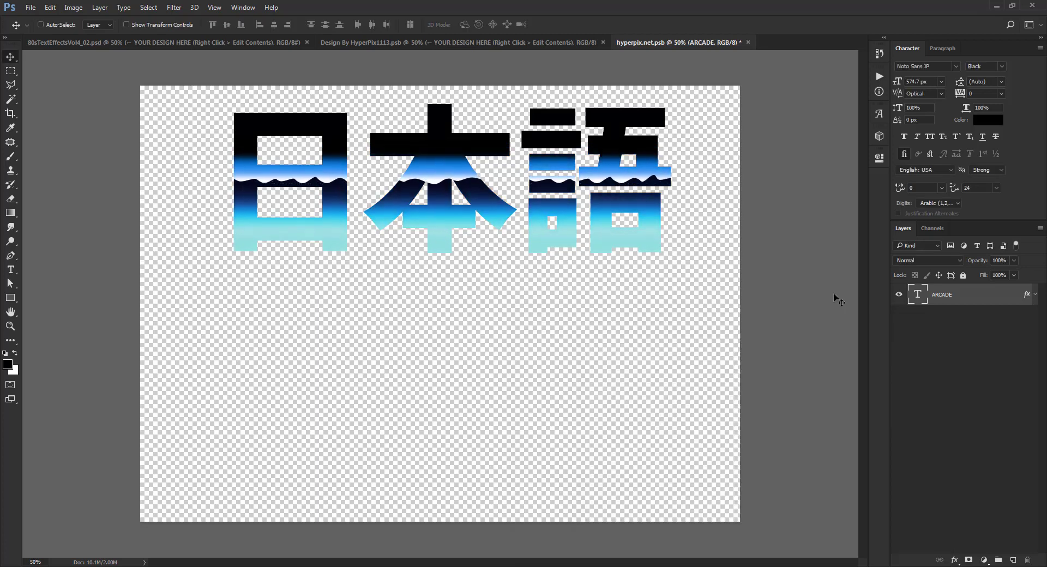
Show the guides to centre the 日本語 text on the vertical guide, and save and close hyperpix.net.psb
click(750, 42)
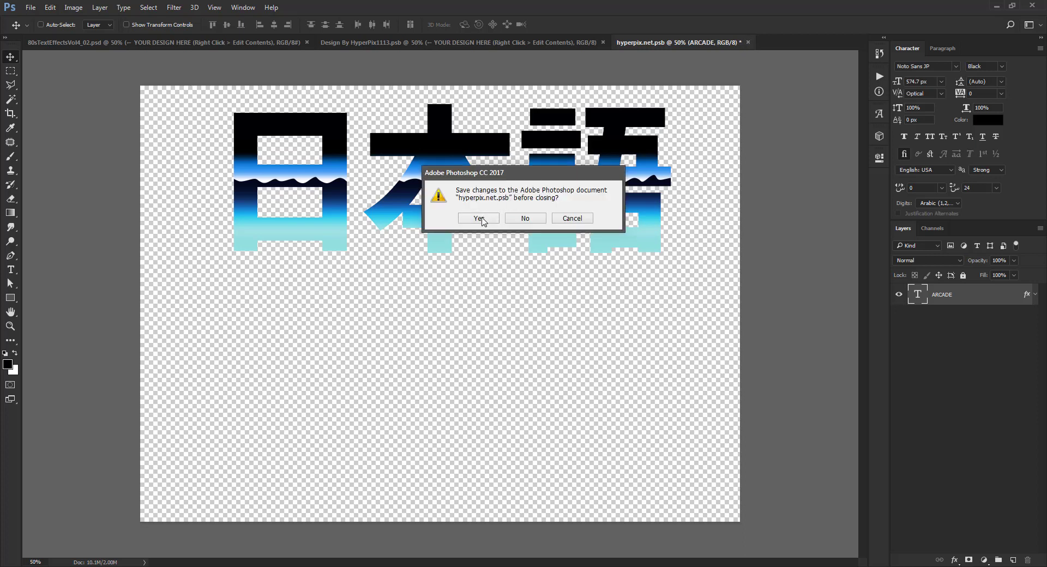
key(Escape)
key(ctrl+t)
key(Escape)
key(ctrl+;)
key(ctrl+t)
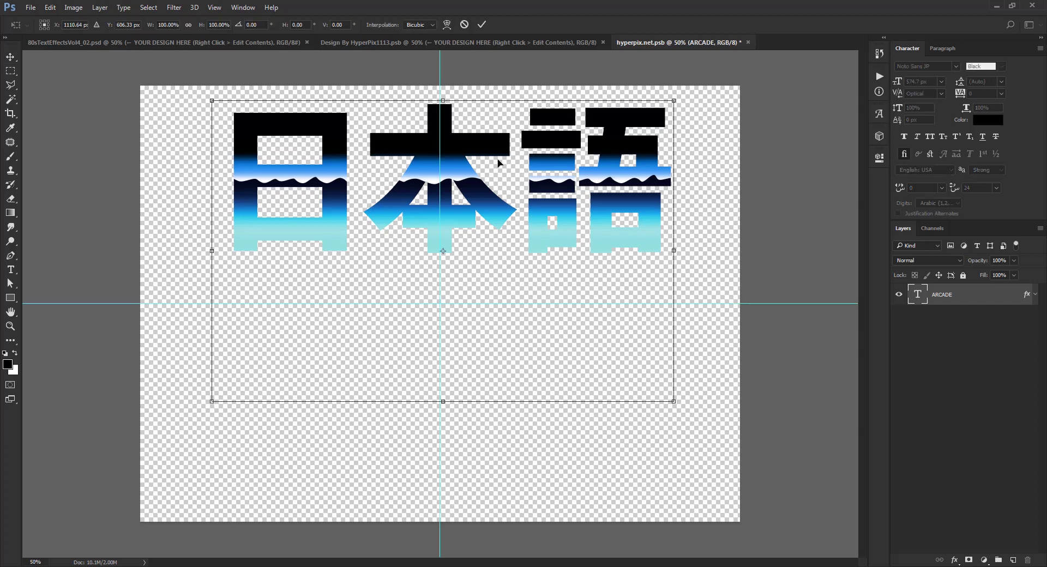
key(Escape)
click(748, 42)
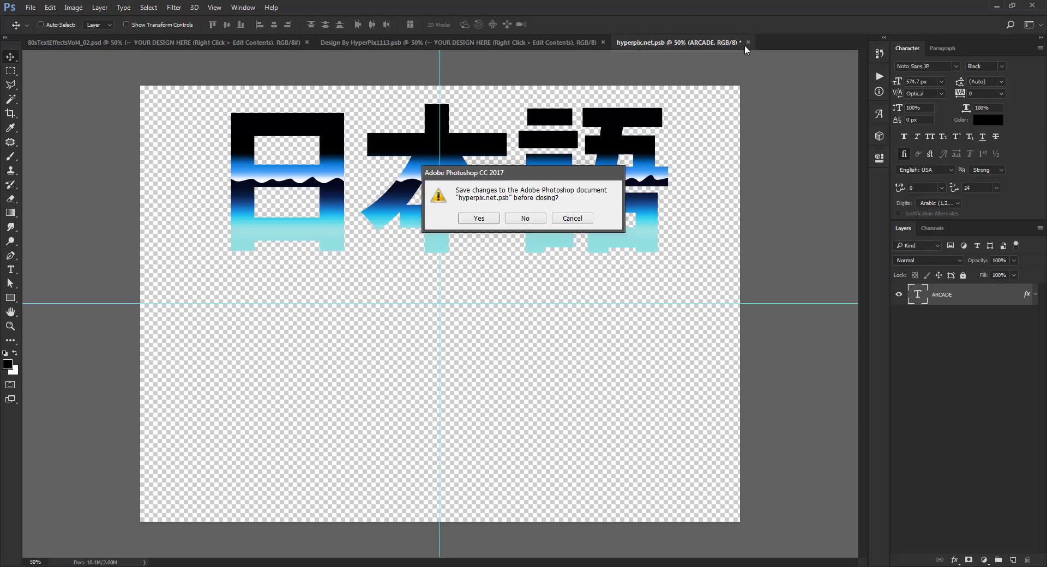
click(479, 218)
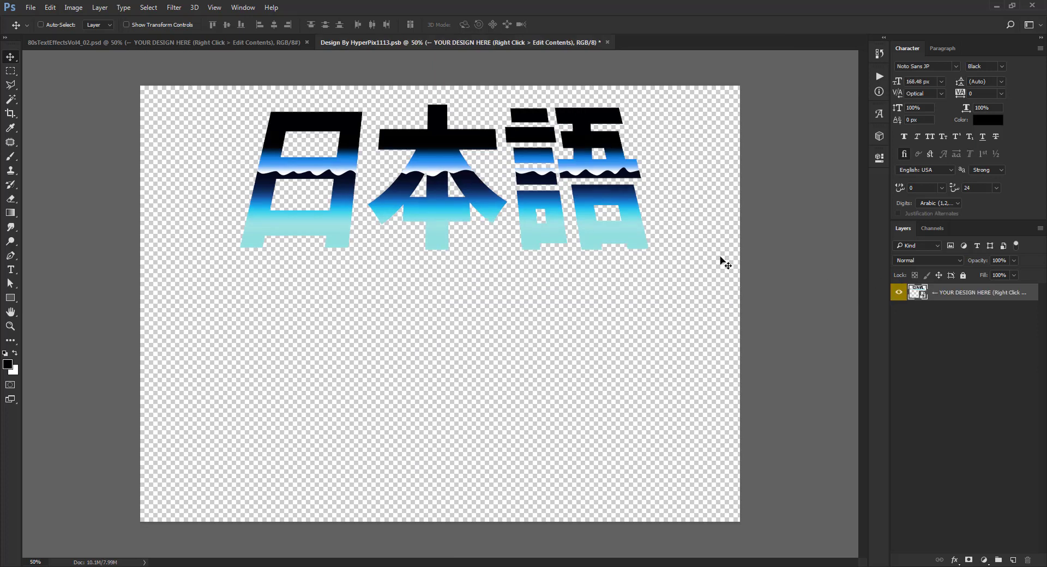
Squash the YOUR DESIGN HERE layer vertically and move it up about 82 px, saving and closing Design By HyperPix1113.psb
key(ctrl)
key(ctrl+t)
drag(440, 89, 440, 106)
key(Return)
drag(508, 174, 507, 152)
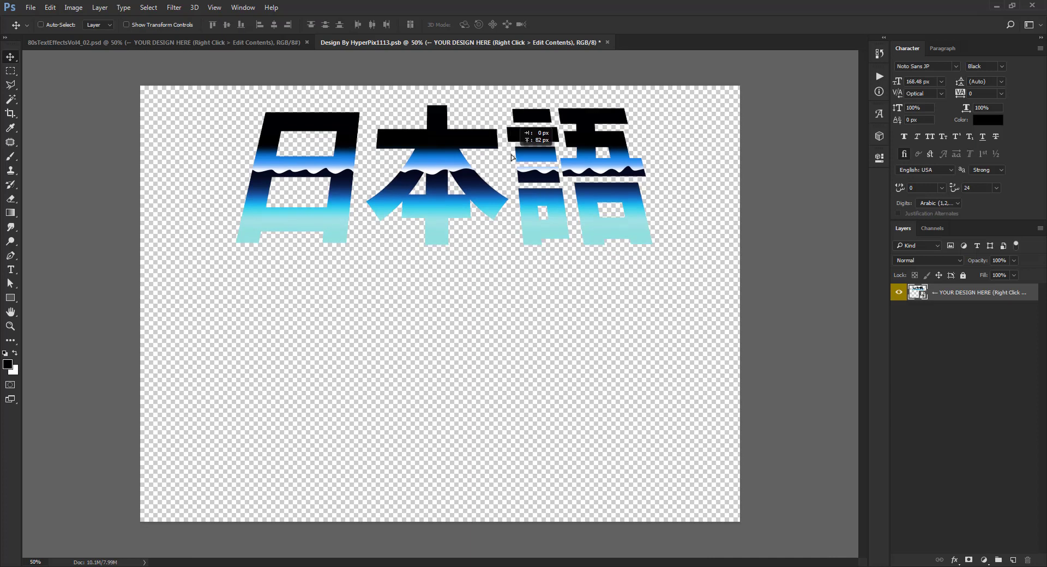
click(607, 43)
click(474, 222)
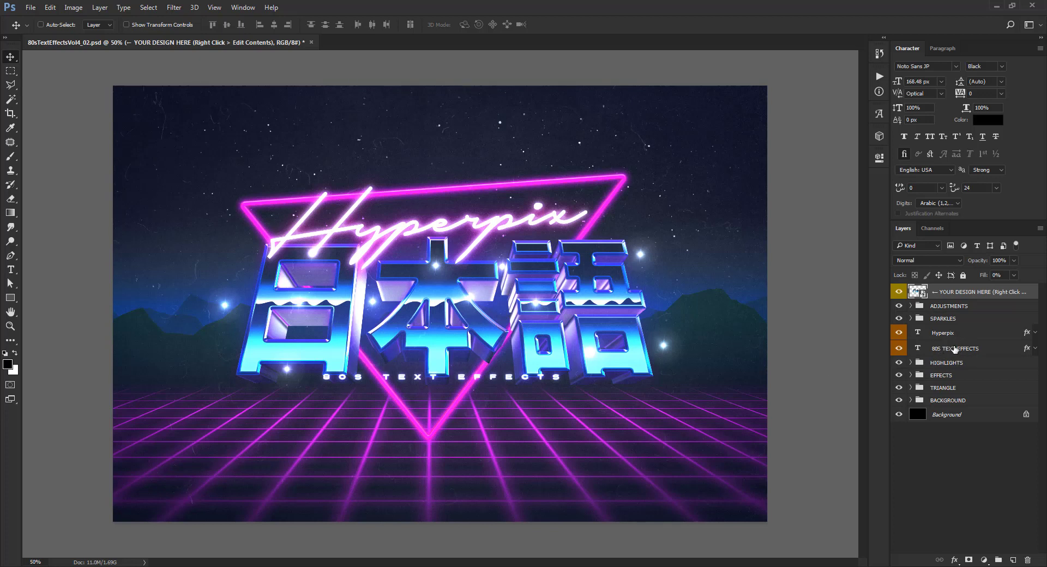
Move the 80S TEXT EFFECTS line below the title and replace its text with お求めやすい価格で、高品質なデザイン素材を販売中 copied from the Other Languages PDF
click(955, 349)
drag(457, 372, 456, 390)
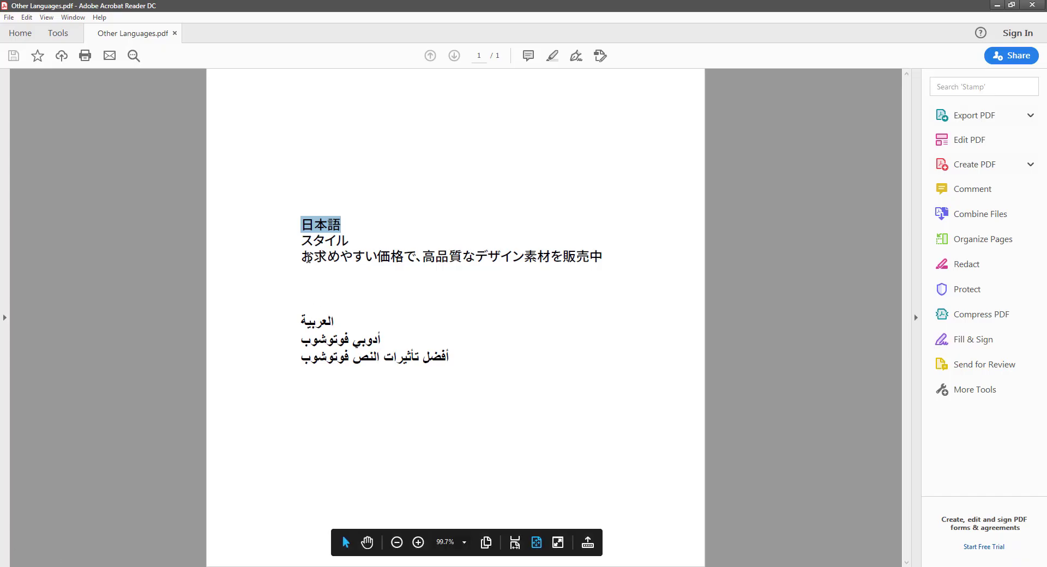
drag(302, 257, 616, 260)
key(ctrl+c)
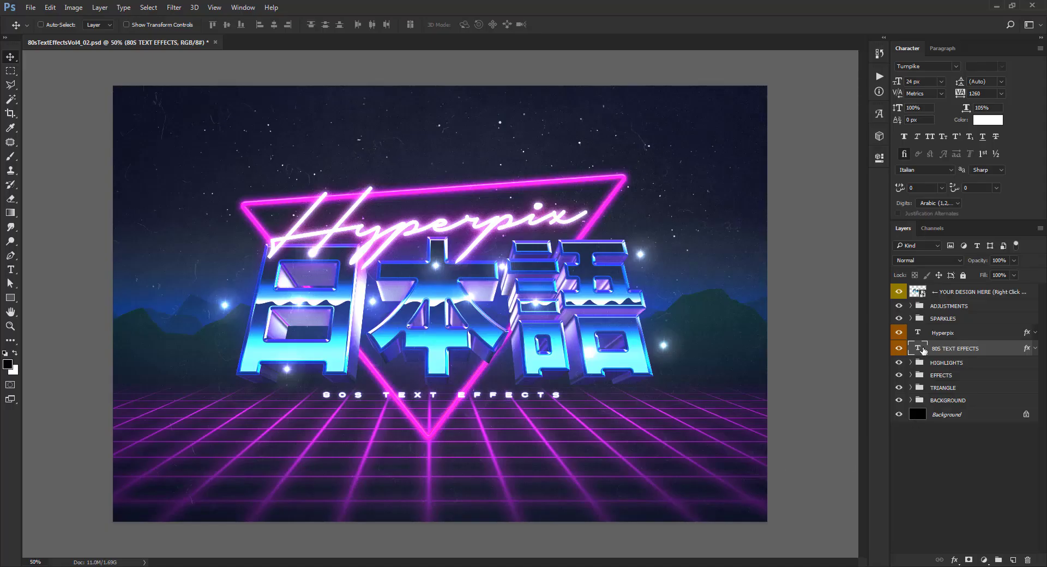
double_click(923, 351)
key(ctrl+v)
key(ctrl+Return)
key(v)
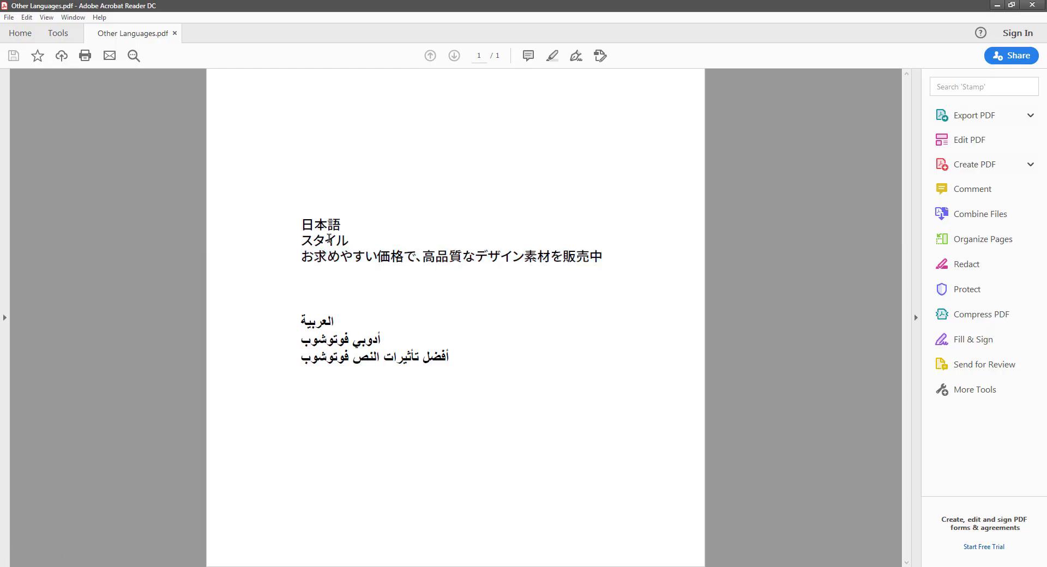
Copy スタイル from the Other Languages PDF and replace the Hyperpix text with it in Photoshop
double_click(329, 240)
key(ctrl+c)
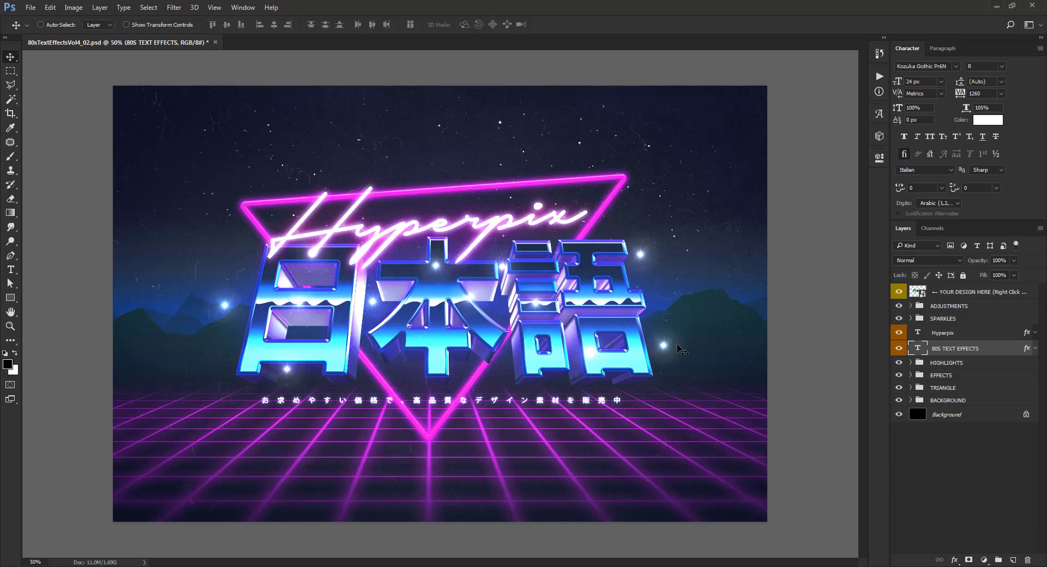
click(926, 333)
double_click(926, 334)
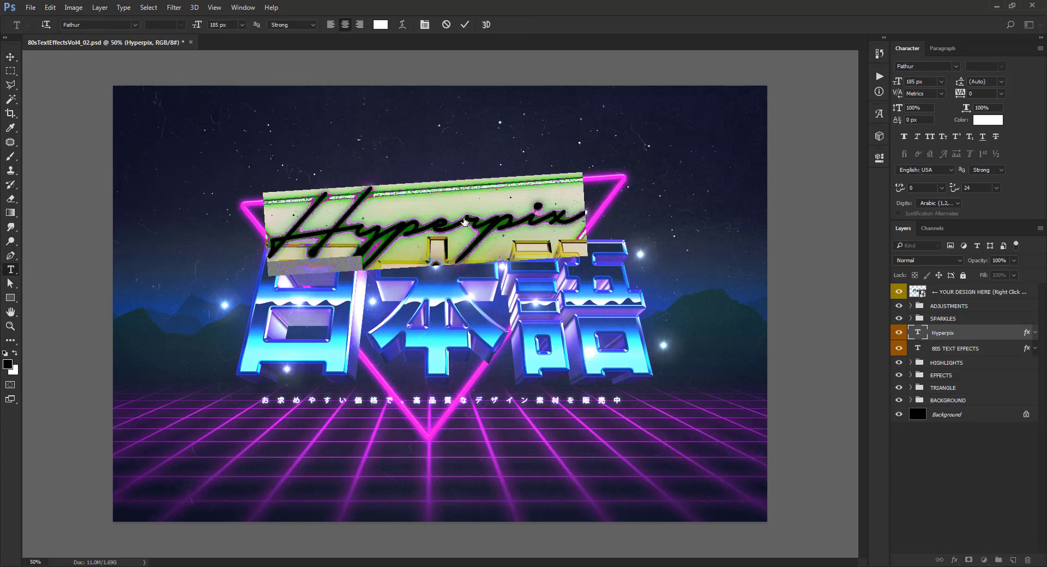
click(472, 226)
key(ctrl+a)
key(ctrl+v)
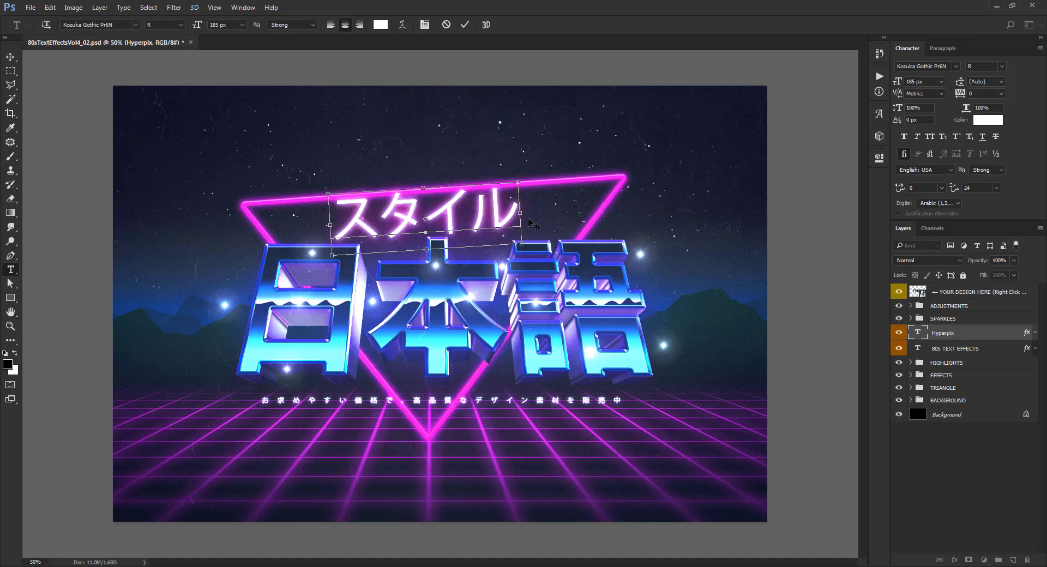
Format the スタイル text in Noto Sans JP Medium at 235 px and move it 20 px right and 20 px down
key(ctrl+a)
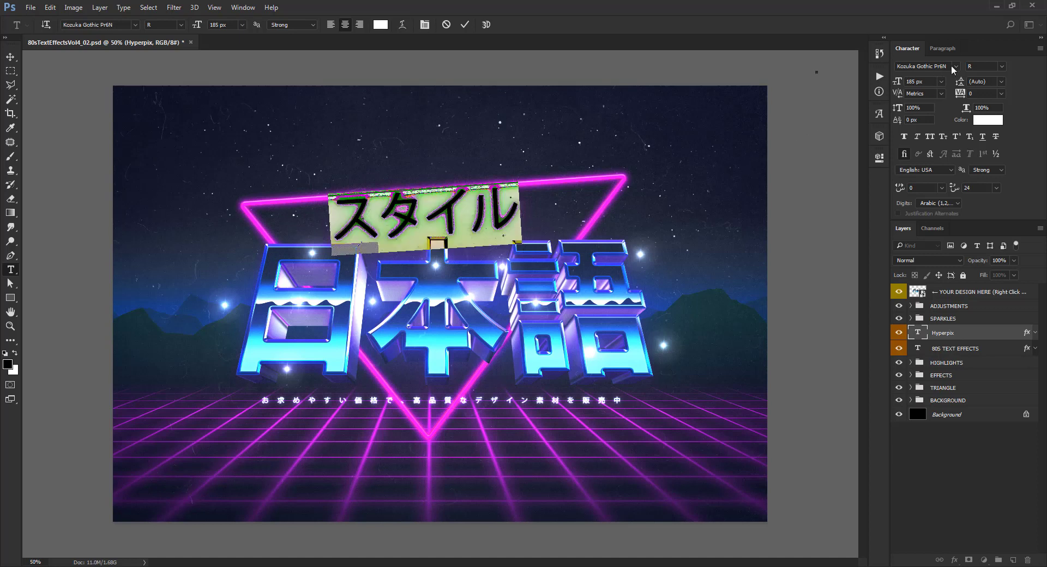
click(955, 66)
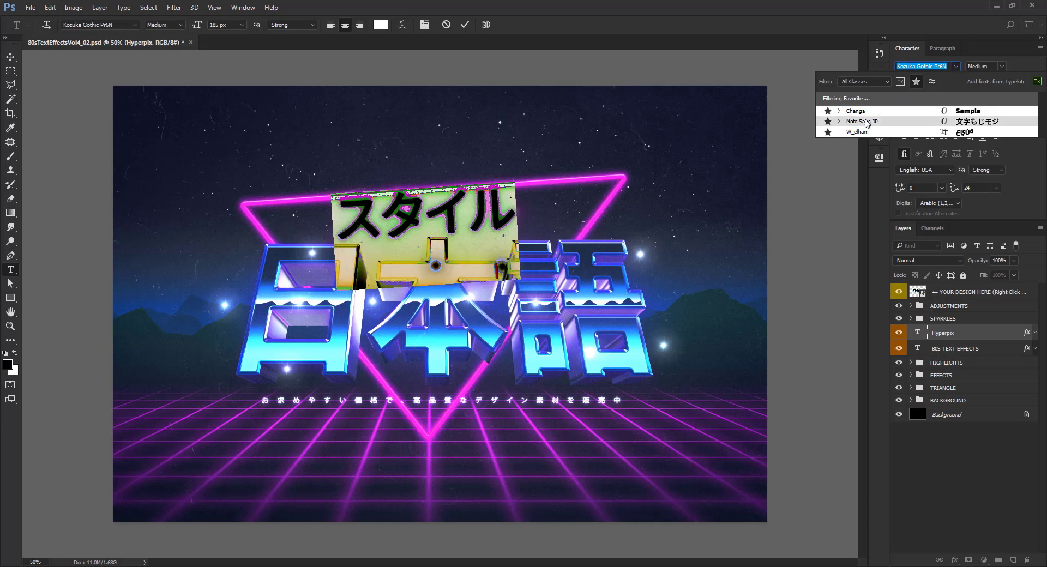
click(868, 123)
drag(932, 83, 894, 85)
key(shift+Up)
key(shift+Up)
key(shift+Up)
key(shift+Up)
key(shift+Up)
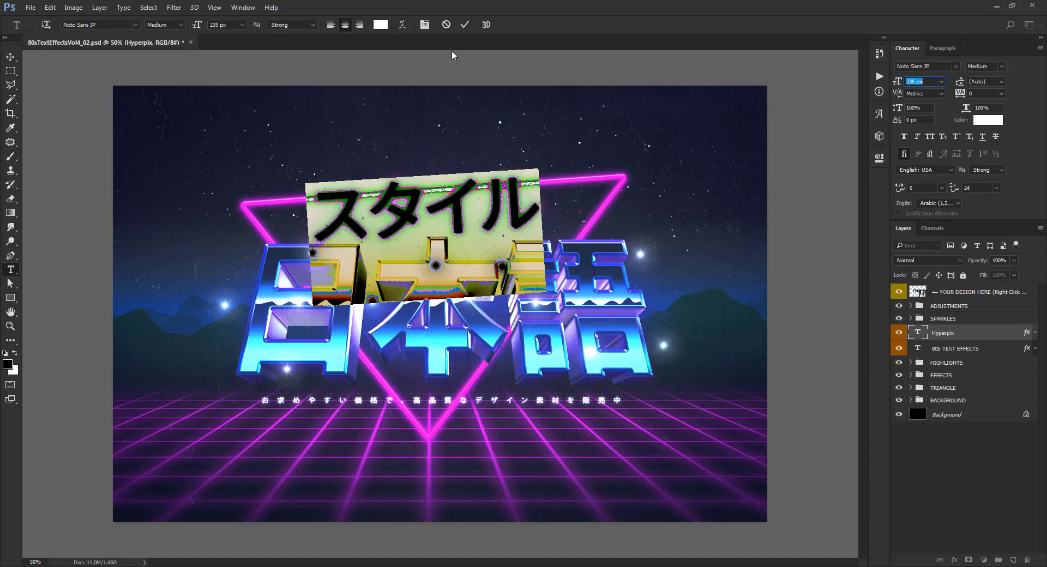
click(465, 24)
key(v)
drag(467, 194, 478, 205)
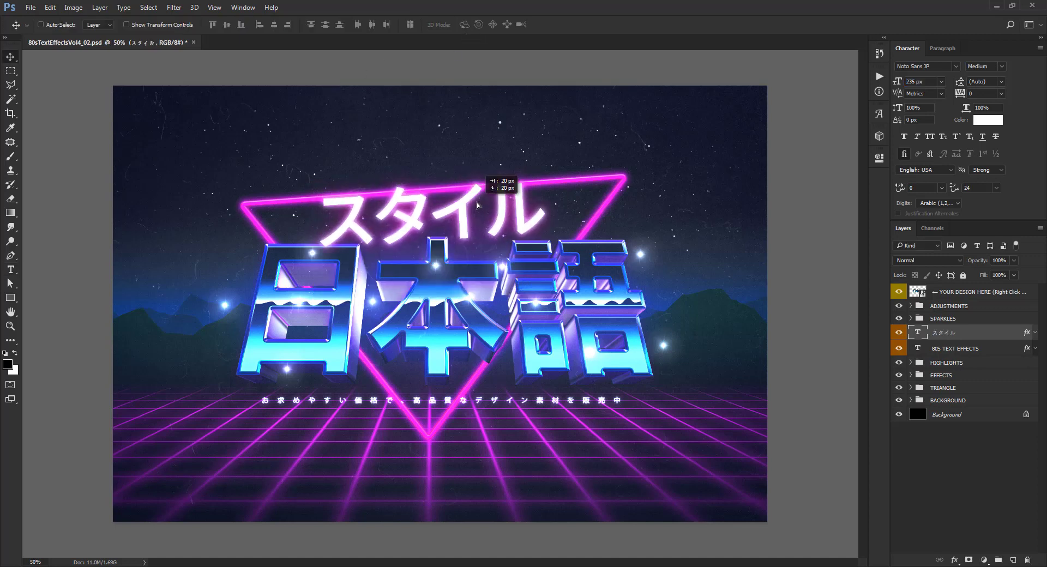
Move the first Sparkle in the SPARKLES group onto the right edge of 語 and delete all the other Sparkle groups
click(911, 318)
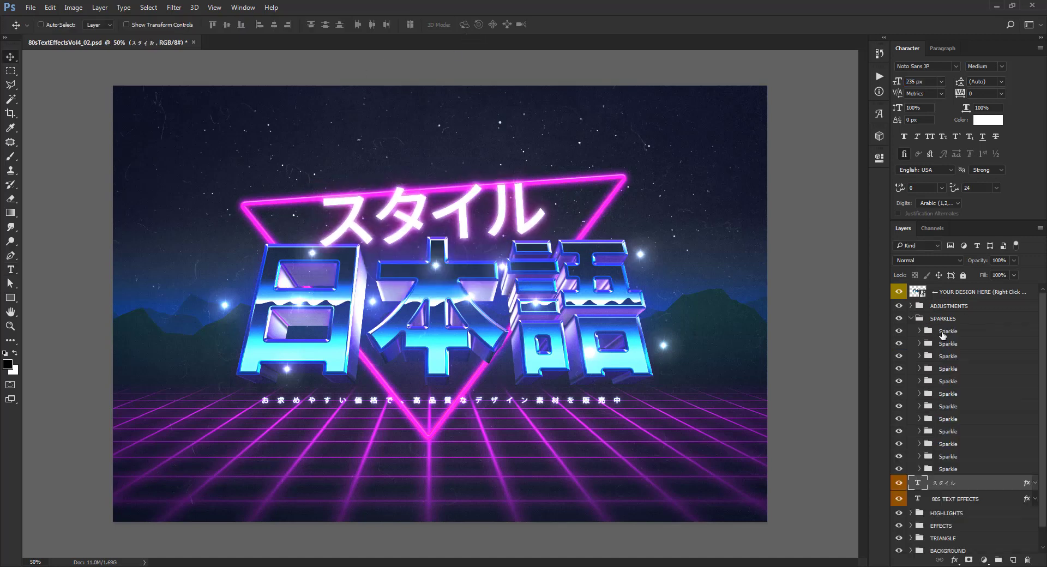
click(958, 334)
drag(513, 320, 486, 291)
click(969, 354)
click(962, 344)
shift+click(953, 470)
key(Delete)
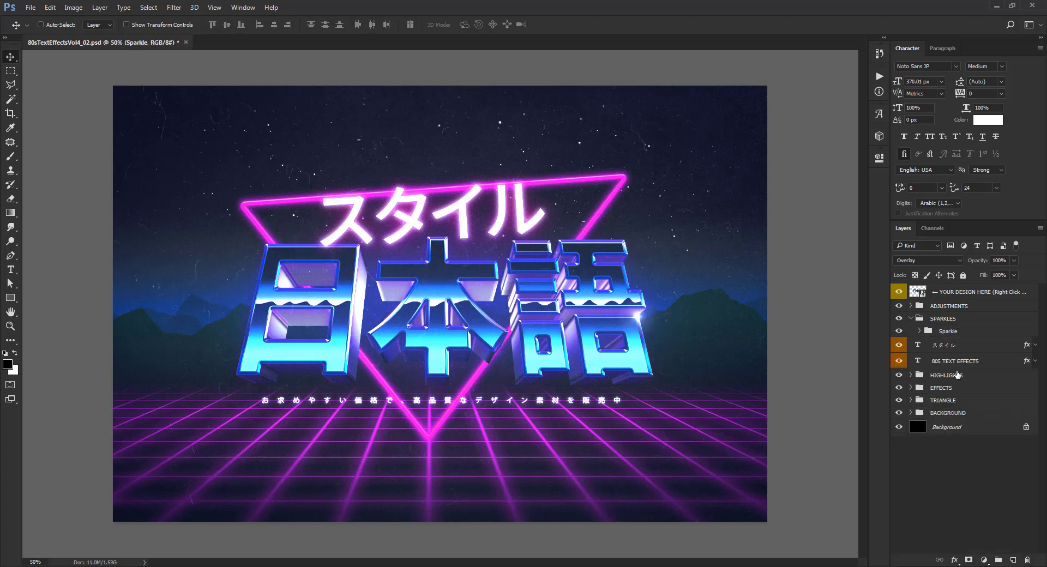
Place duplicates of the remaining Sparkle on corners and edges across the 日本語 characters, and collapse the SPARKLES group
click(971, 333)
alt+drag(650, 356, 438, 339)
alt+drag(486, 316, 350, 329)
alt+drag(302, 392, 331, 297)
alt+drag(314, 338, 466, 400)
alt+drag(502, 372, 449, 425)
alt+drag(383, 465, 558, 430)
alt+drag(574, 440, 326, 382)
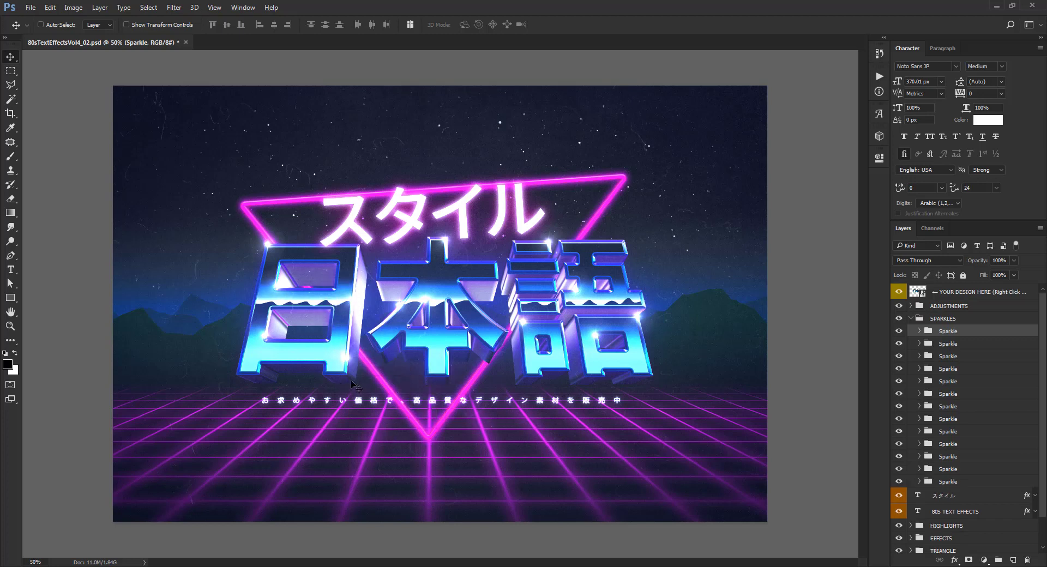
key(ctrl+plus)
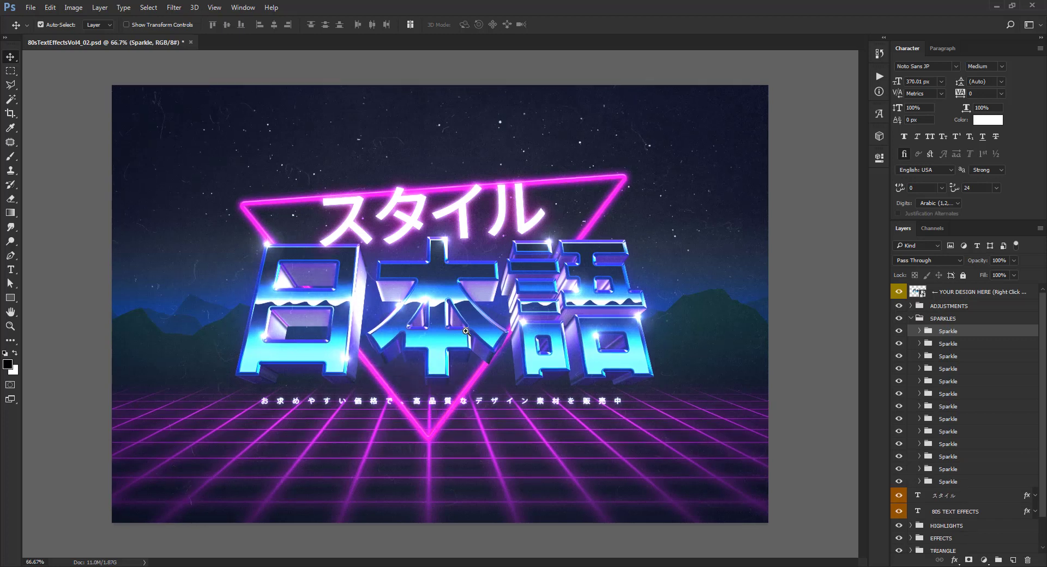
key(ctrl+plus)
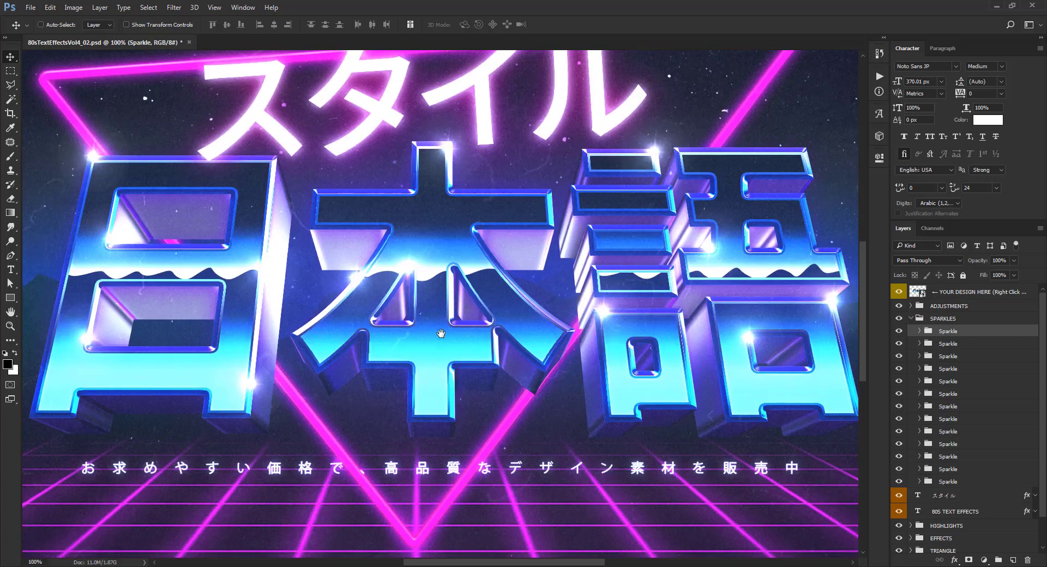
alt+click(441, 334)
alt+click(442, 334)
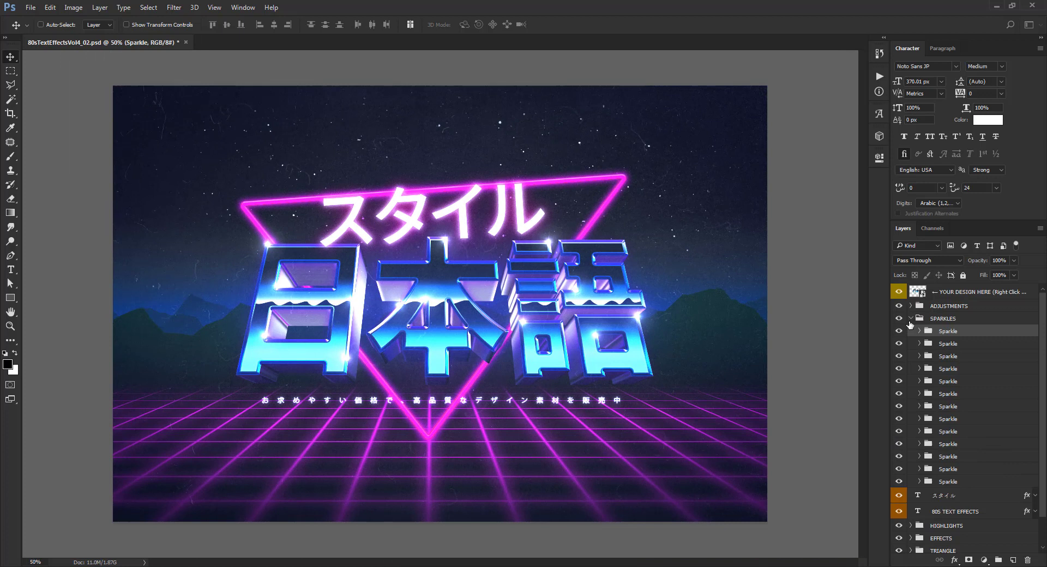
click(913, 318)
click(911, 318)
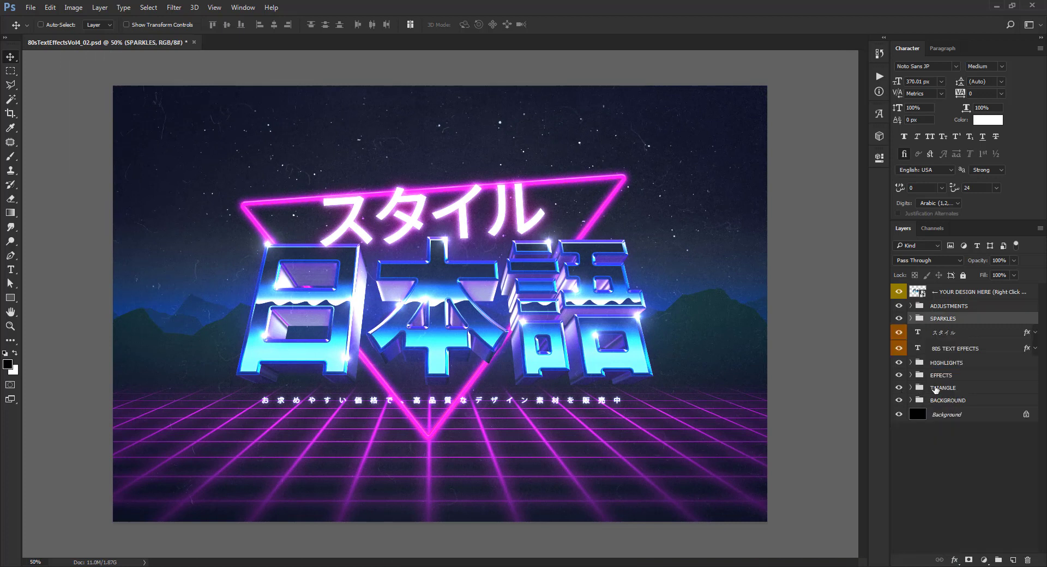
Move the Triangle layer inside the TRIANGLE group about 8 px left and 2 px down
click(937, 389)
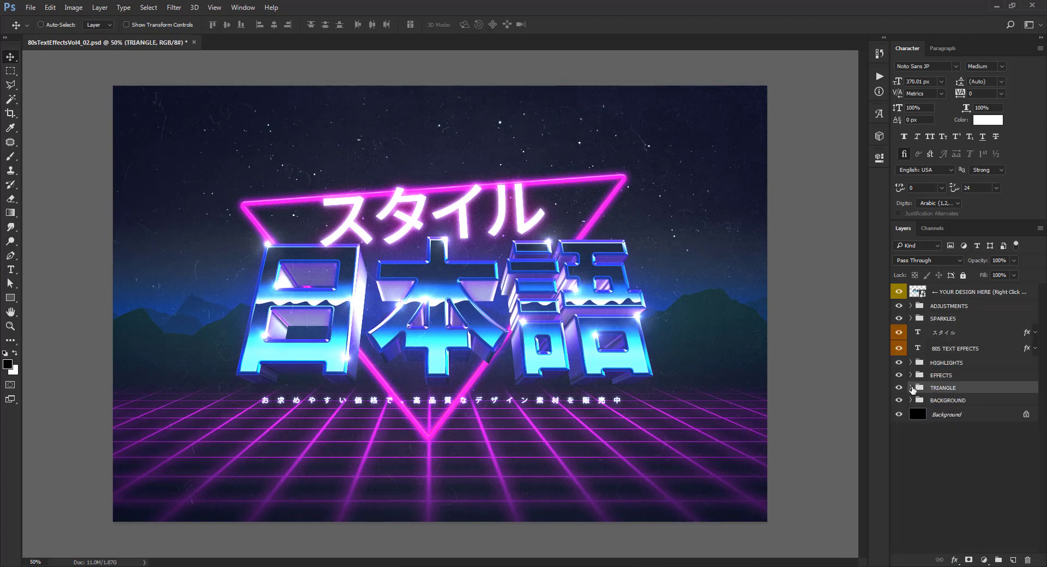
click(911, 388)
click(962, 404)
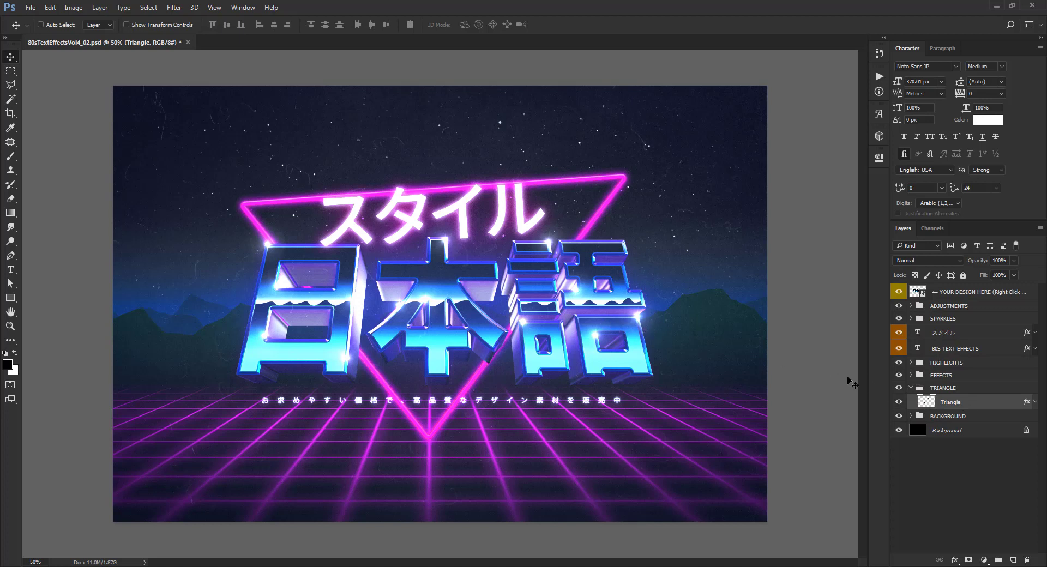
key(Left)
key(Left)
key(Left)
key(Left)
key(Left)
key(Left)
key(Left)
key(Left)
key(Down)
key(Down)
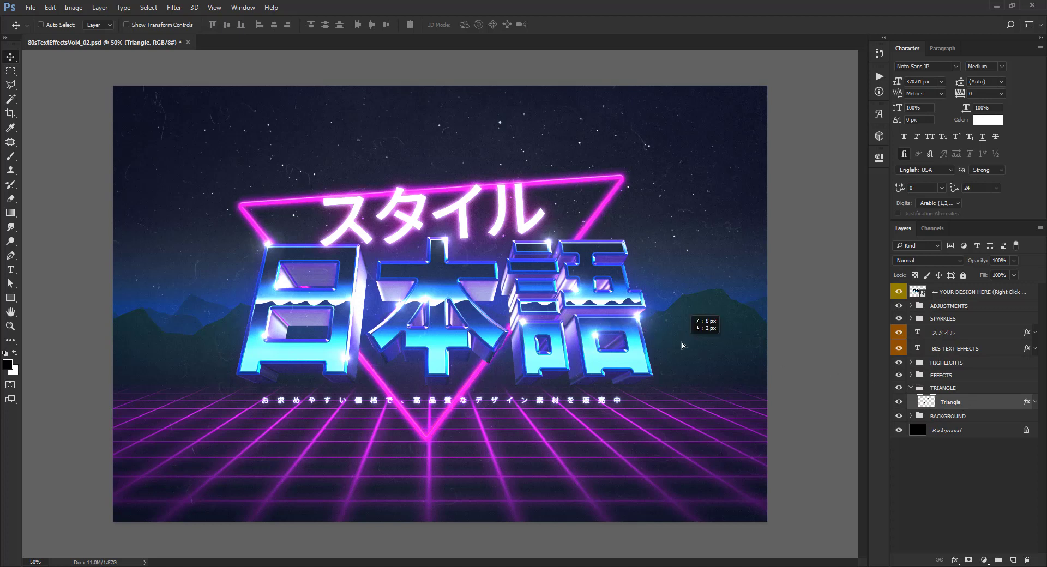
Move the Triangle layer a little to the right and farther down behind the 日本語 title
mouse_move(685, 349)
mouse_down()
mouse_move(684, 366)
mouse_move(687, 338)
mouse_up()
key(shift+Right)
key(Right)
key(Right)
key(shift+Down)
key(shift+Down)
key(Down)
key(Down)
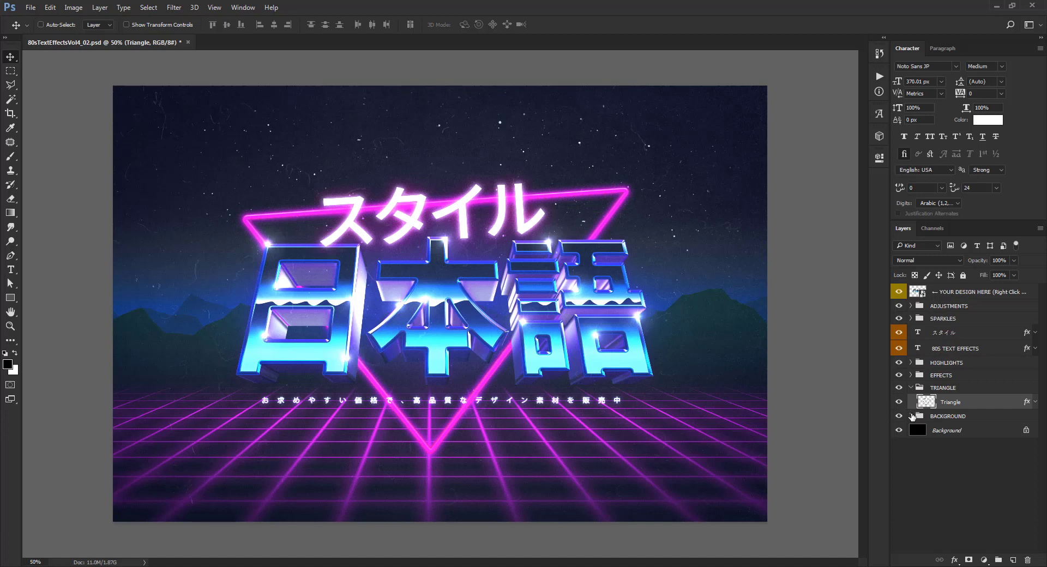
Expand the BACKGROUND group, hide and show the Mountain layer, and examine the finished design up close
click(911, 416)
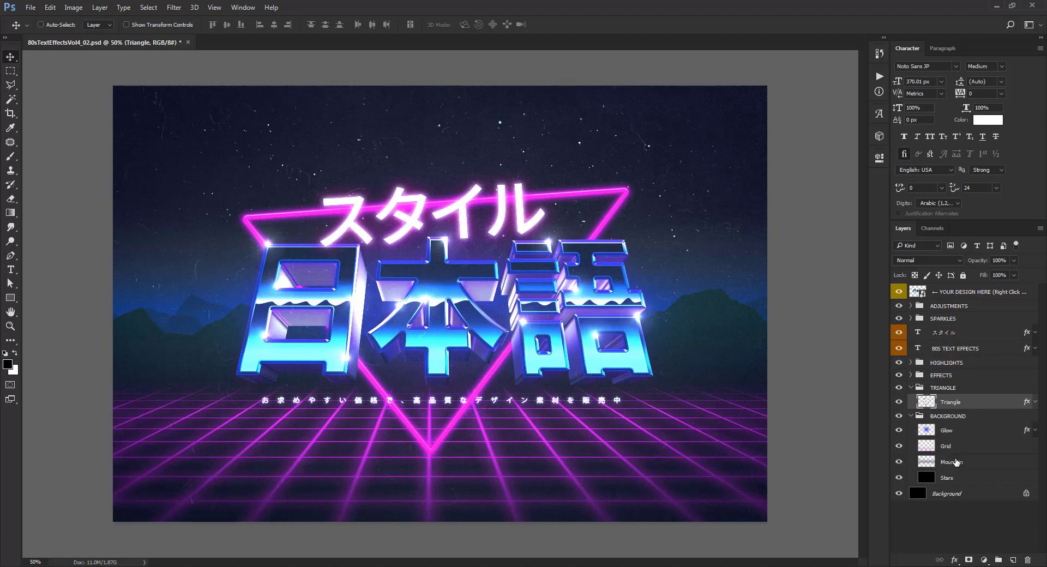
click(954, 462)
click(899, 462)
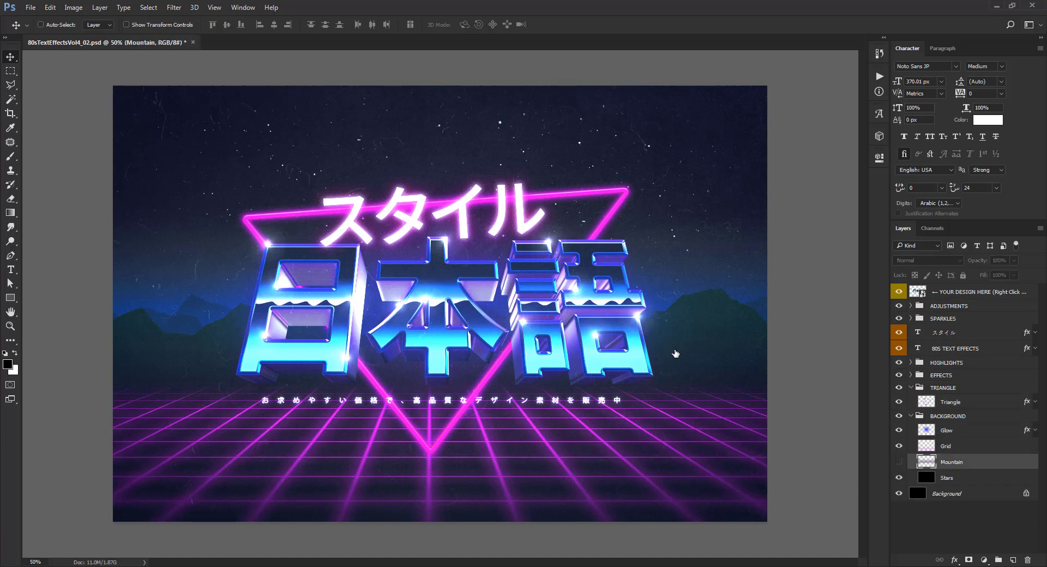
click(899, 462)
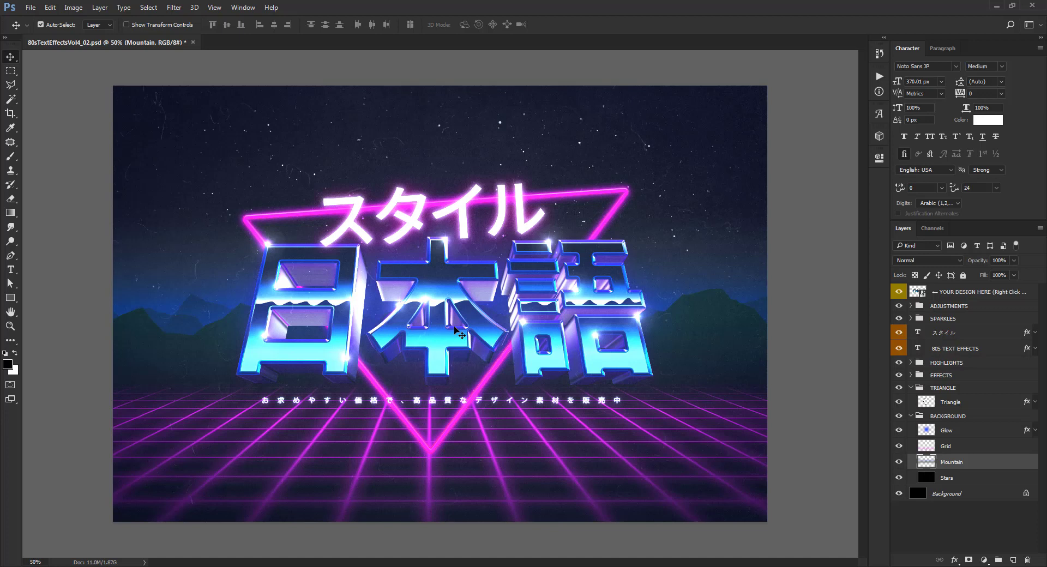
scroll(458, 332, up, 2)
scroll(454, 330, up, 1)
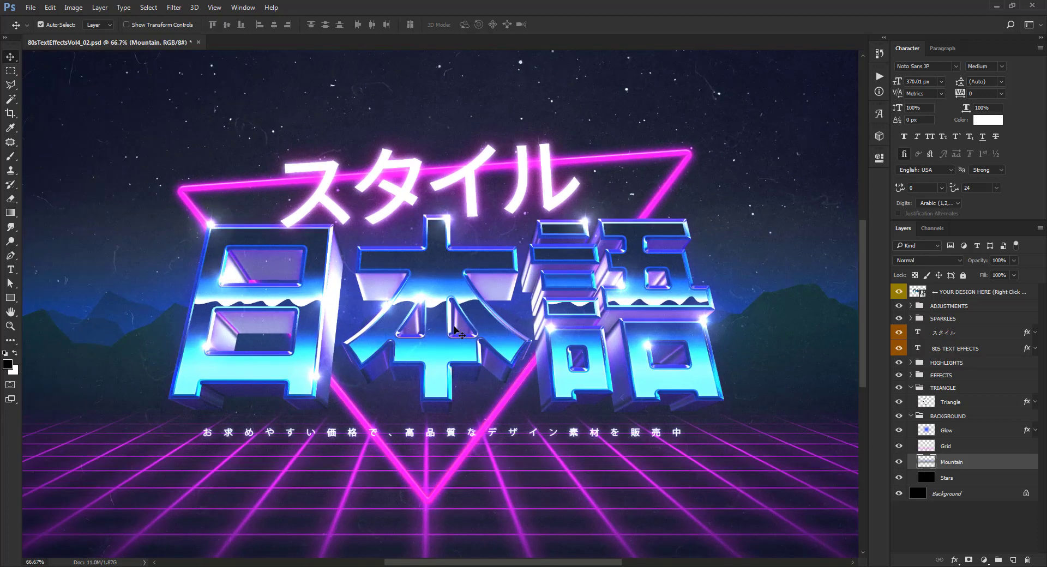
scroll(454, 330, up, 1)
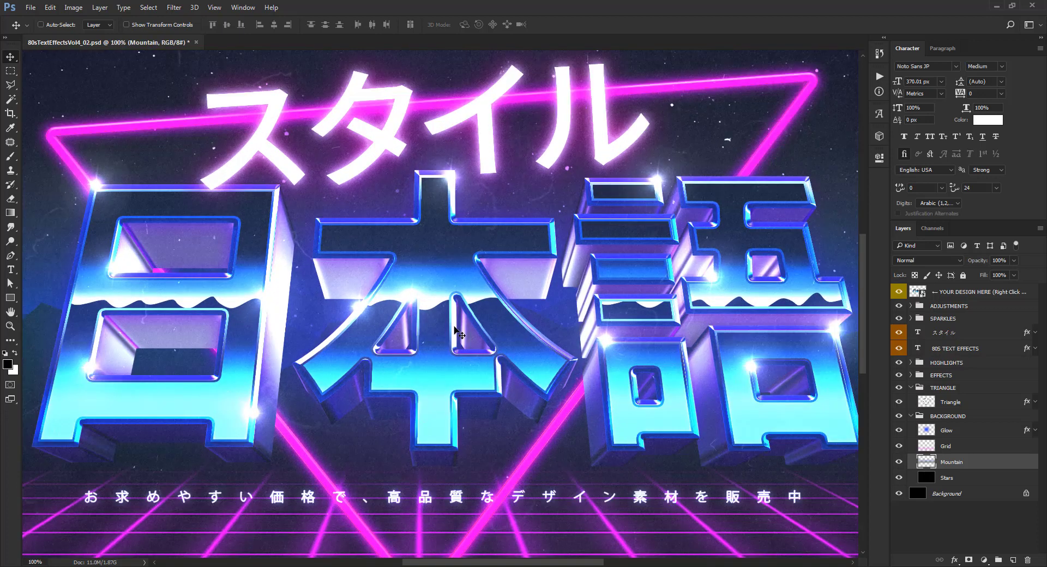
scroll(454, 326, down, 4)
scroll(450, 332, up, 3)
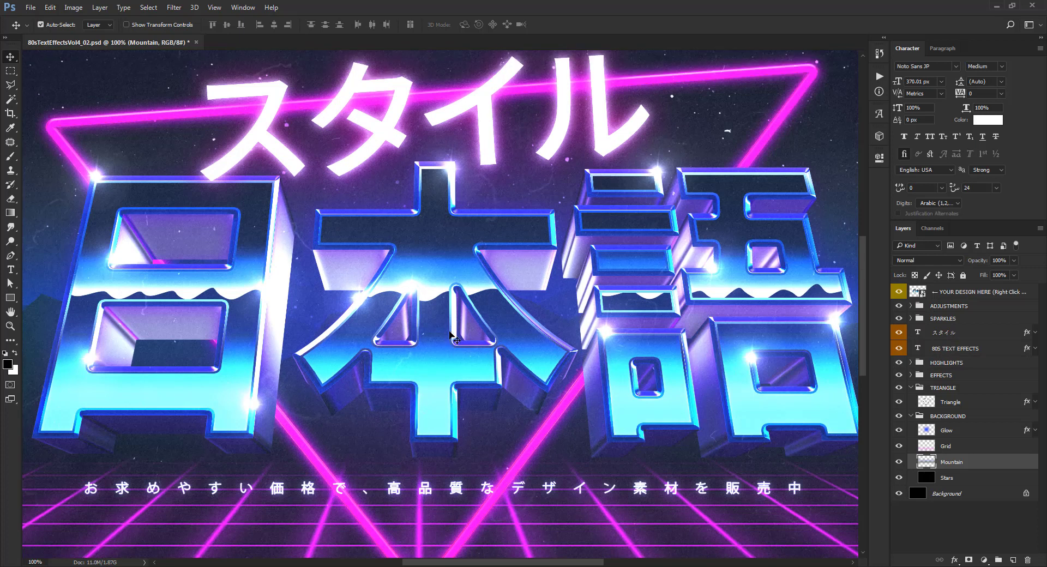
Close template 02 without saving and open 80sTextEffectsVol4_04.psd from the Package folder
key(ctrl+w)
click(522, 219)
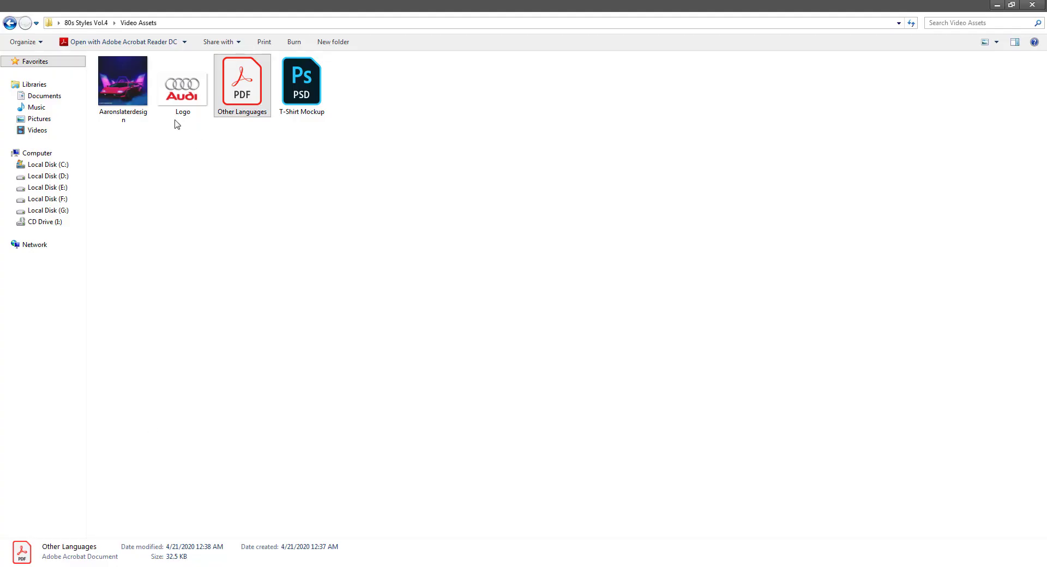
click(10, 22)
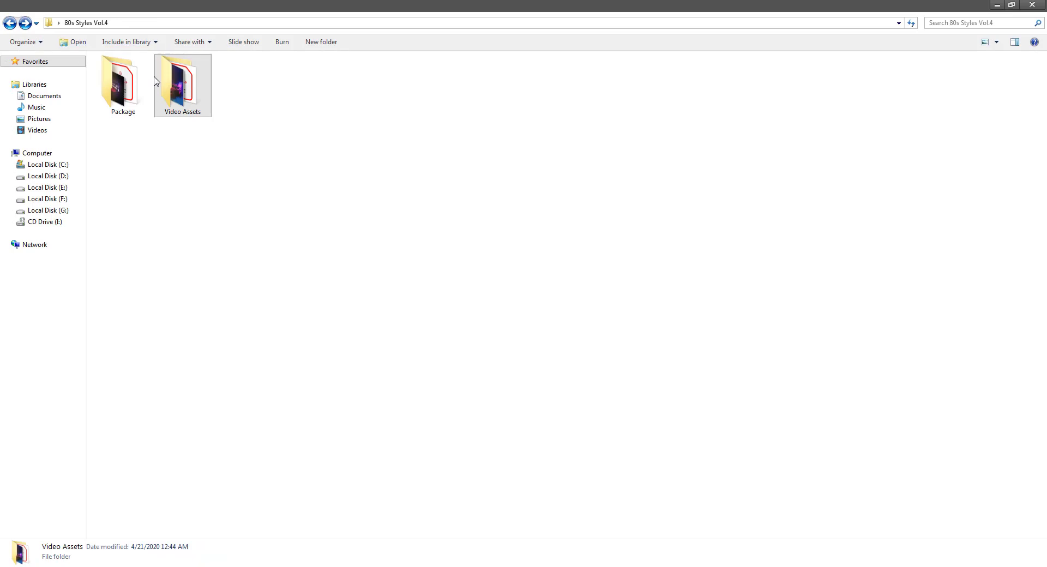
click(141, 93)
double_click(140, 93)
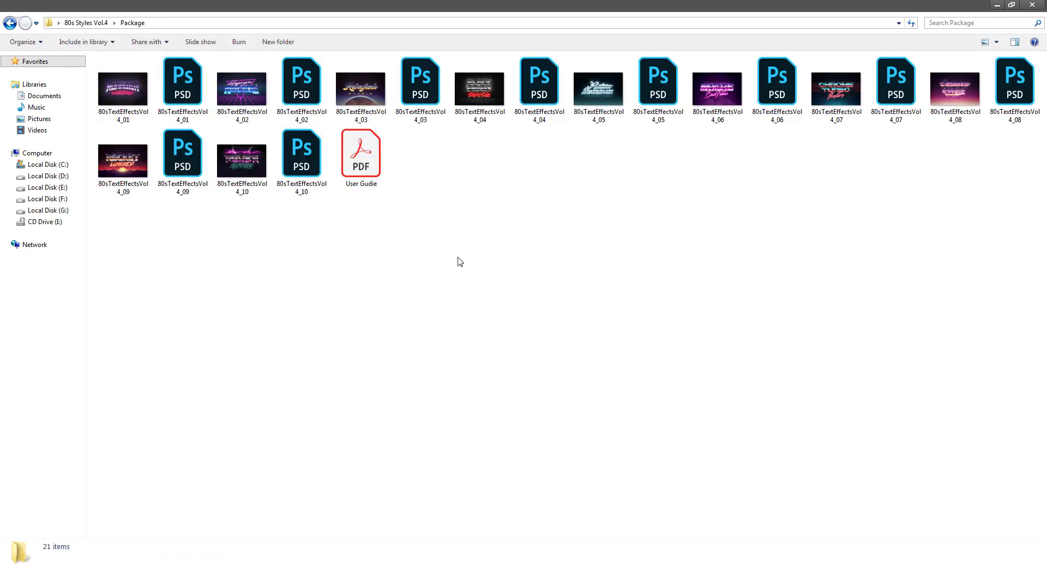
double_click(539, 85)
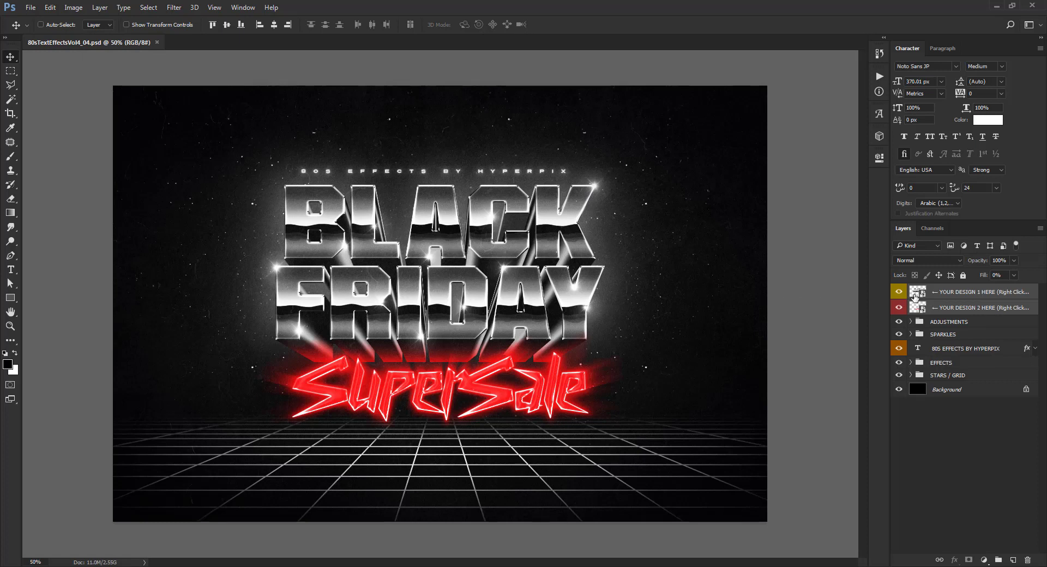
Open the contents of the YOUR DESIGN 1 HERE smart object and replace the text BLACK with CYBER
double_click(915, 296)
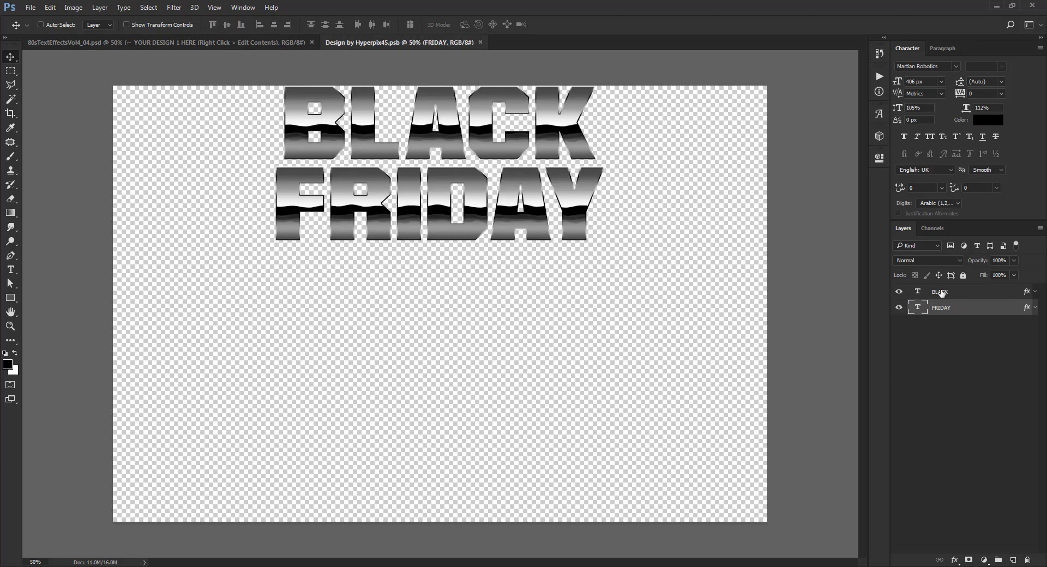
click(921, 294)
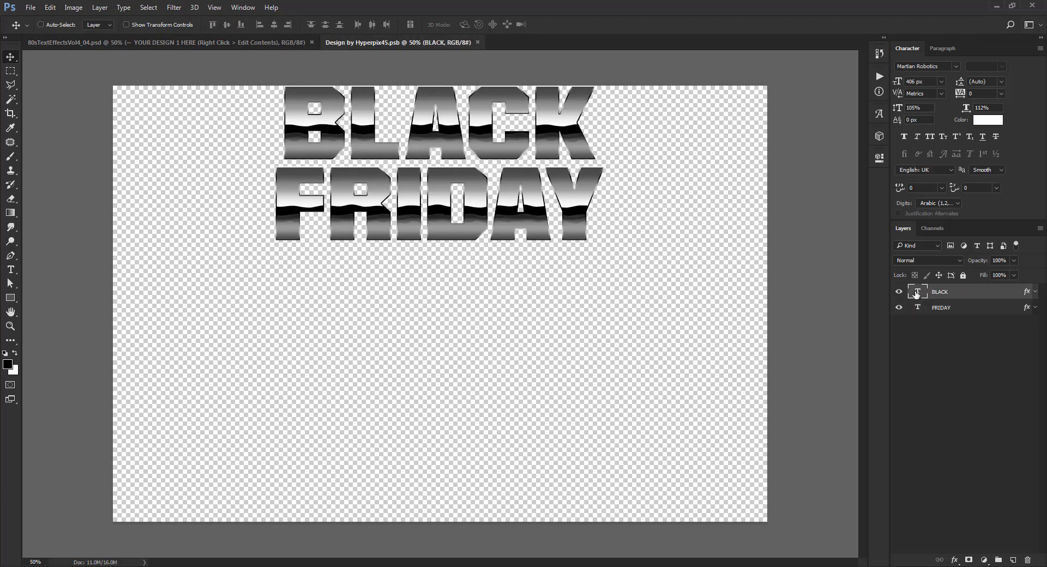
double_click(917, 293)
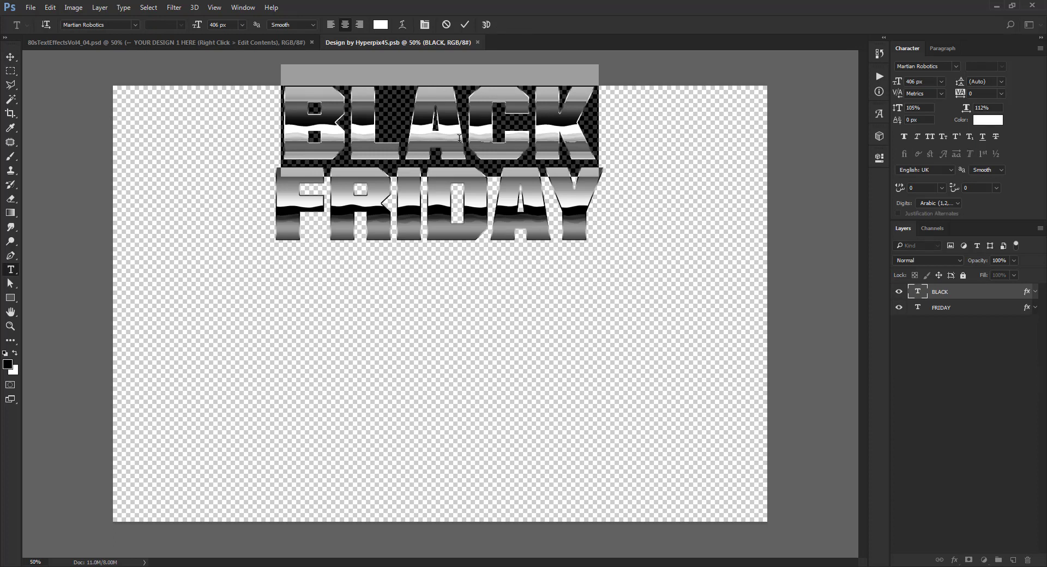
text(C)
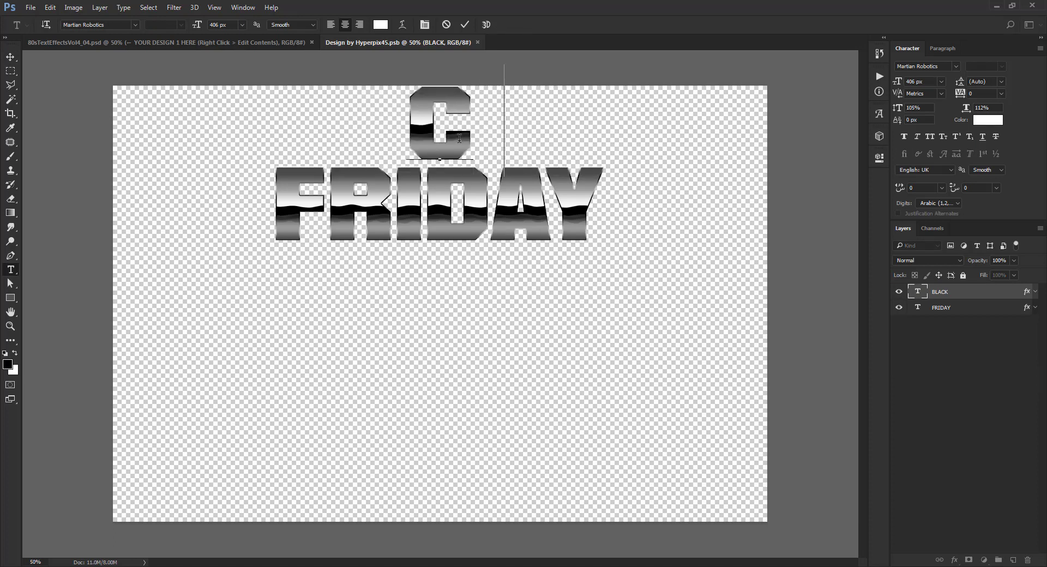
text(YBER)
key(ctrl+Return)
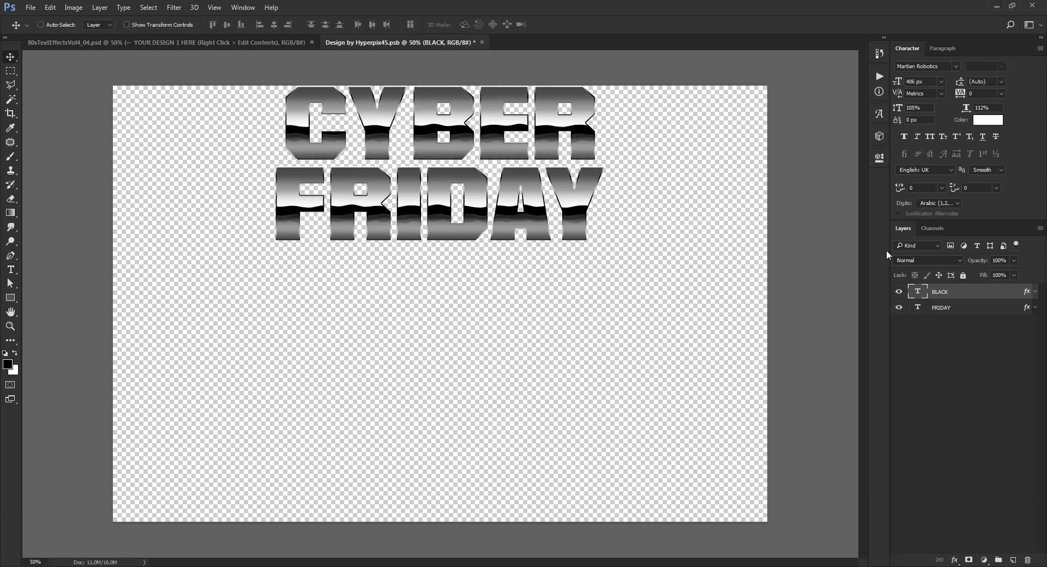
Replace the text FRIDAY with MONDAY
double_click(919, 309)
text(MONDAY)
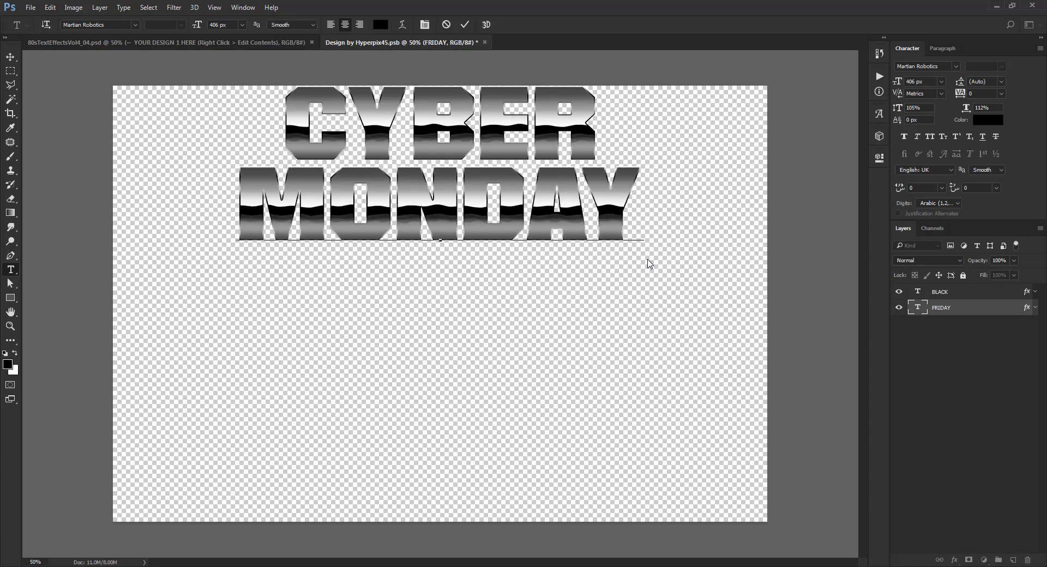
key(ctrl+Return)
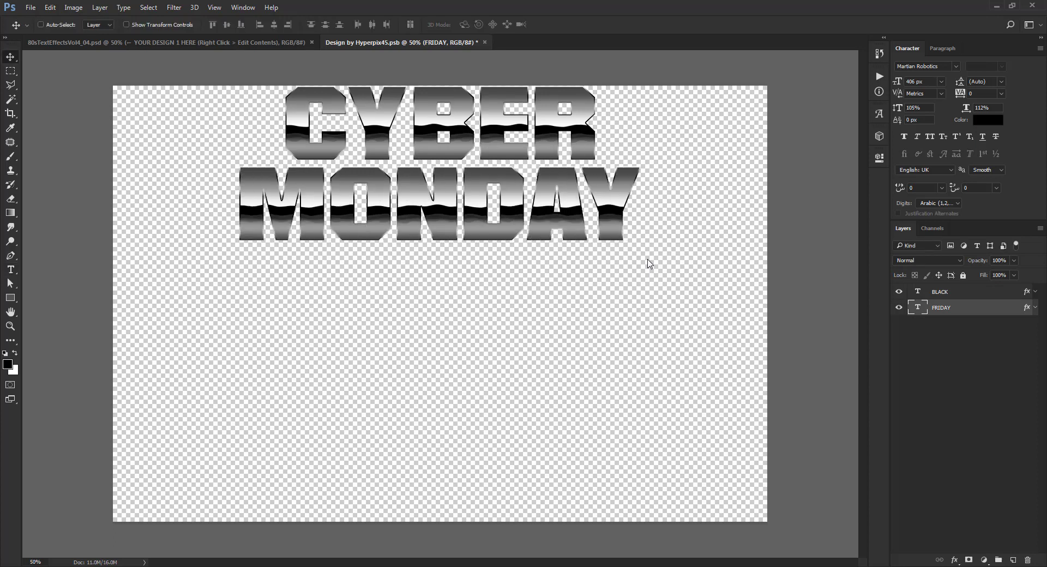
Try to reposition the Pattern Overlay on the MONDAY text
double_click(1001, 311)
click(358, 284)
drag(500, 109, 525, 292)
drag(470, 234, 467, 233)
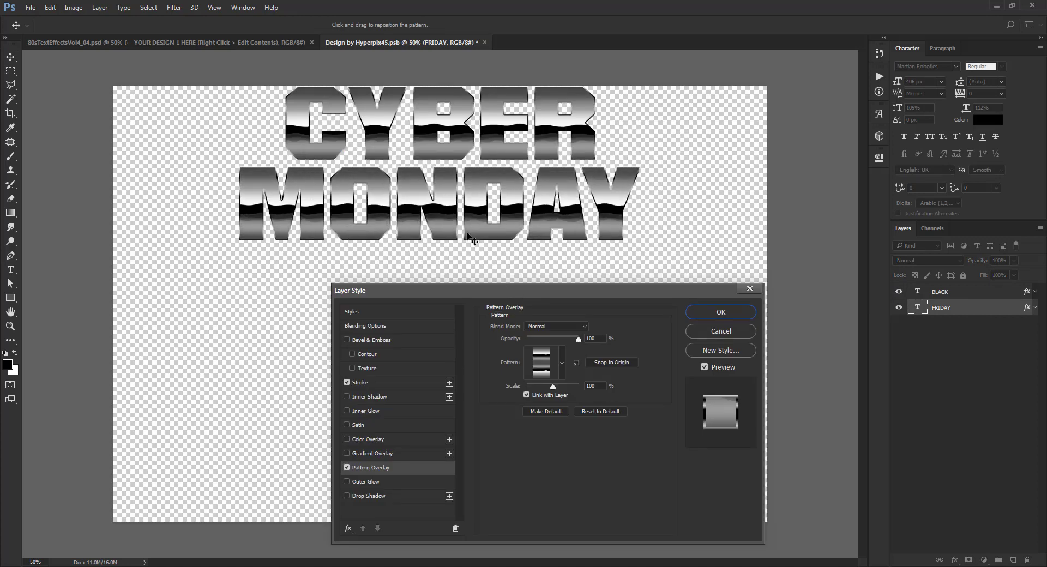
click(709, 329)
Save and close the first design's contents, and open the contents of the YOUR DESIGN 2 HERE smart object
click(484, 42)
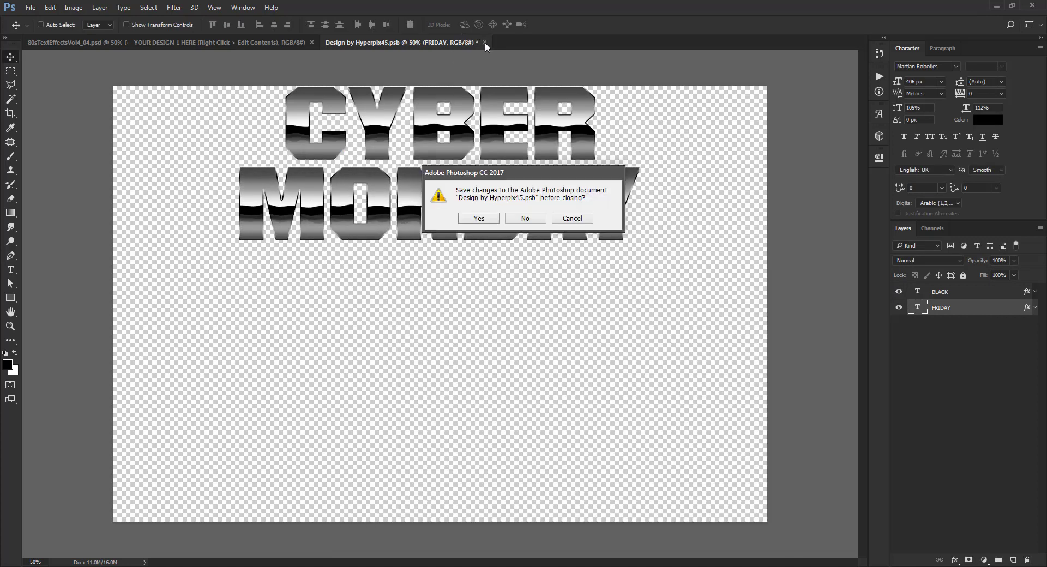
click(480, 219)
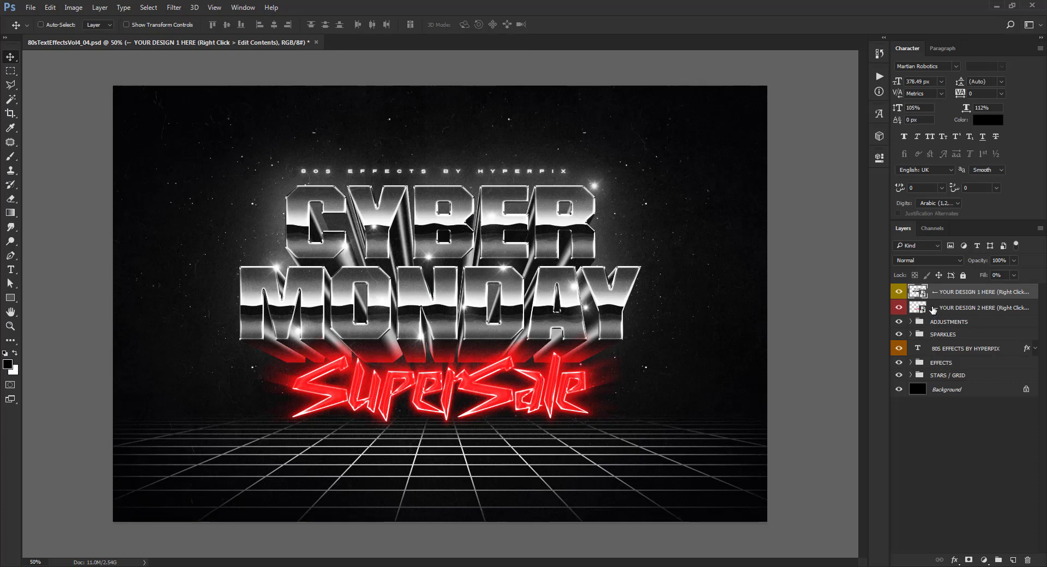
right_click(959, 309)
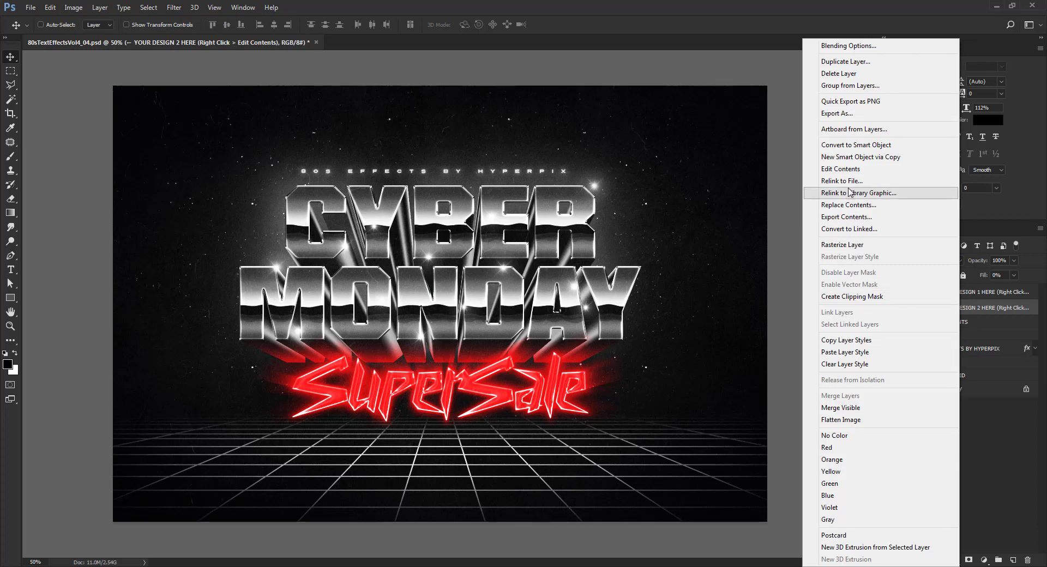
click(852, 170)
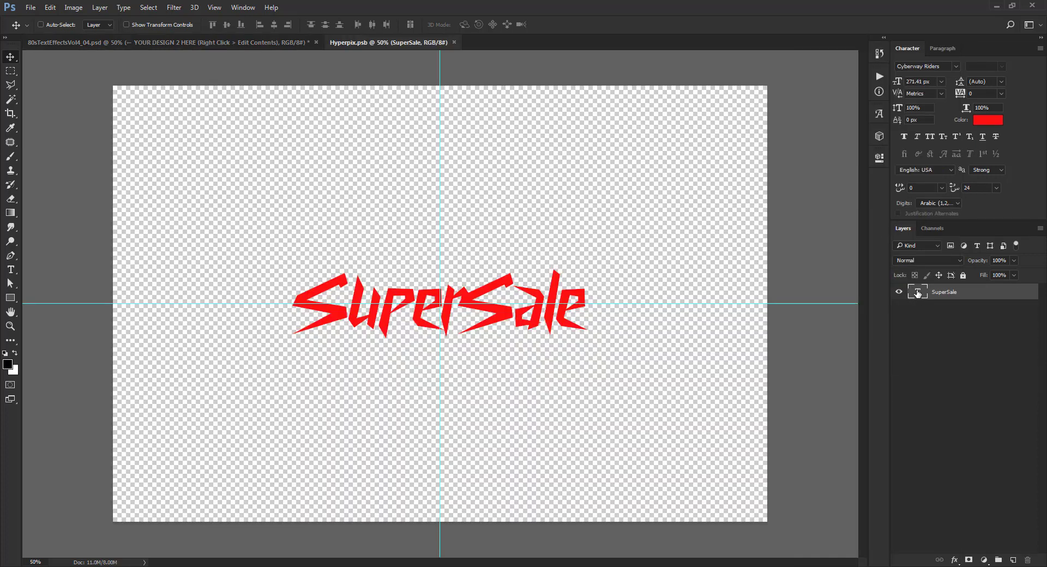
Replace the red SuperSale text with Hyperpix
double_click(918, 293)
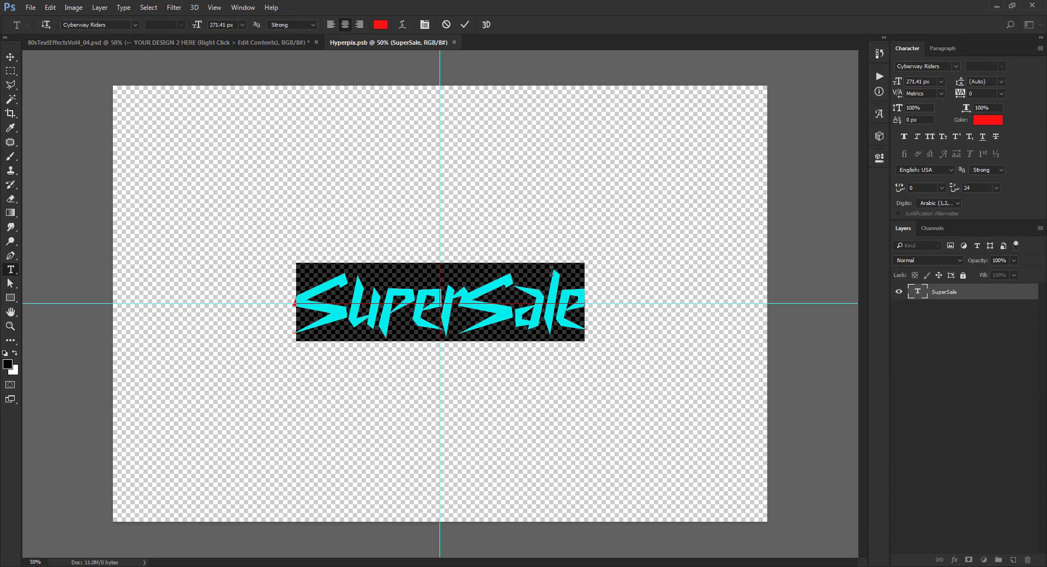
text(Hy)
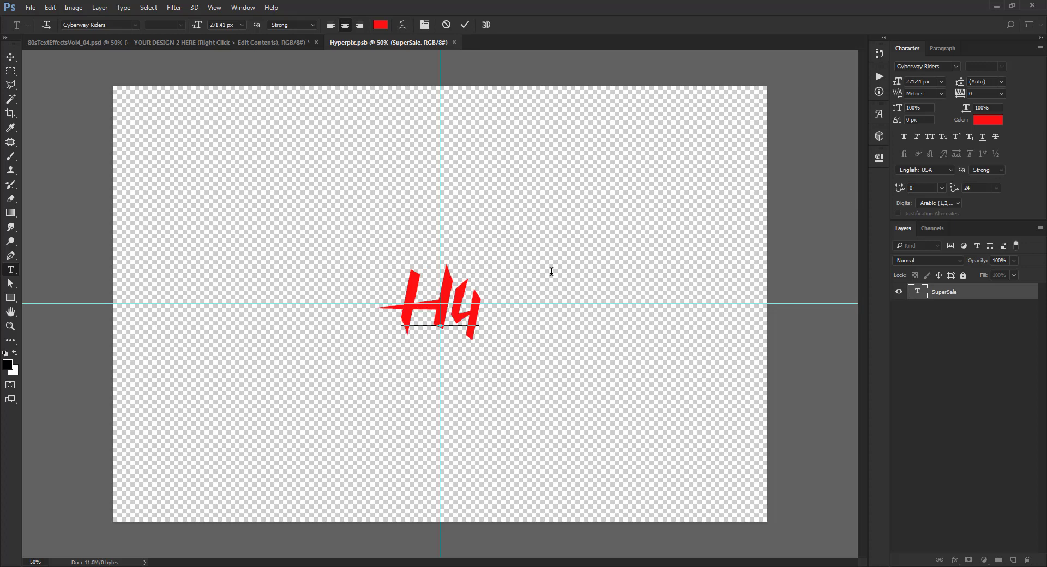
text(perpix)
key(ctrl+Return)
Enlarge the Hyperpix text to about 301 px, and save and close the smart object's contents
key(ctrl+t)
drag(570, 341, 545, 326)
key(Return)
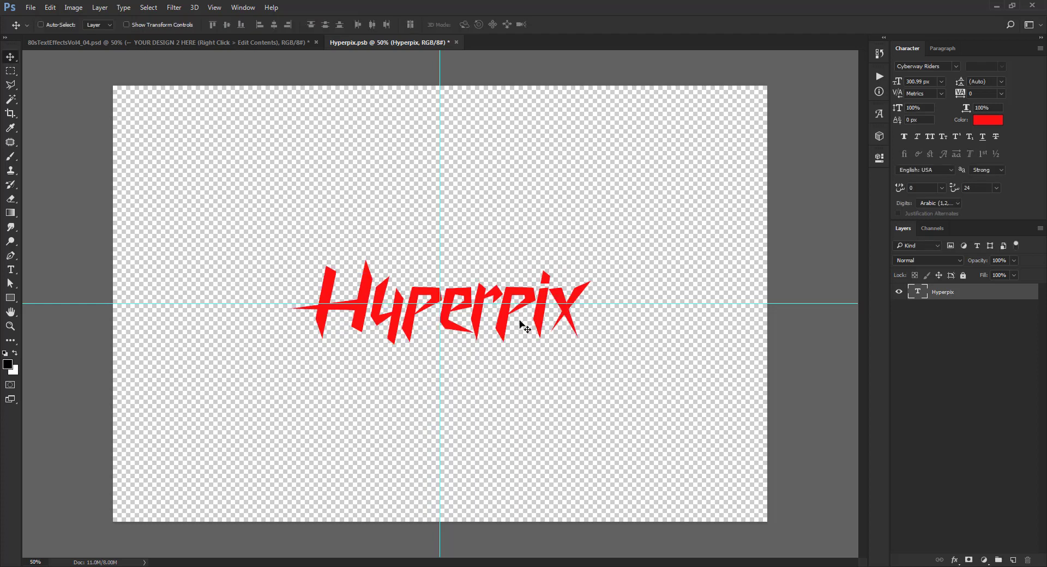
key(ctrl+w)
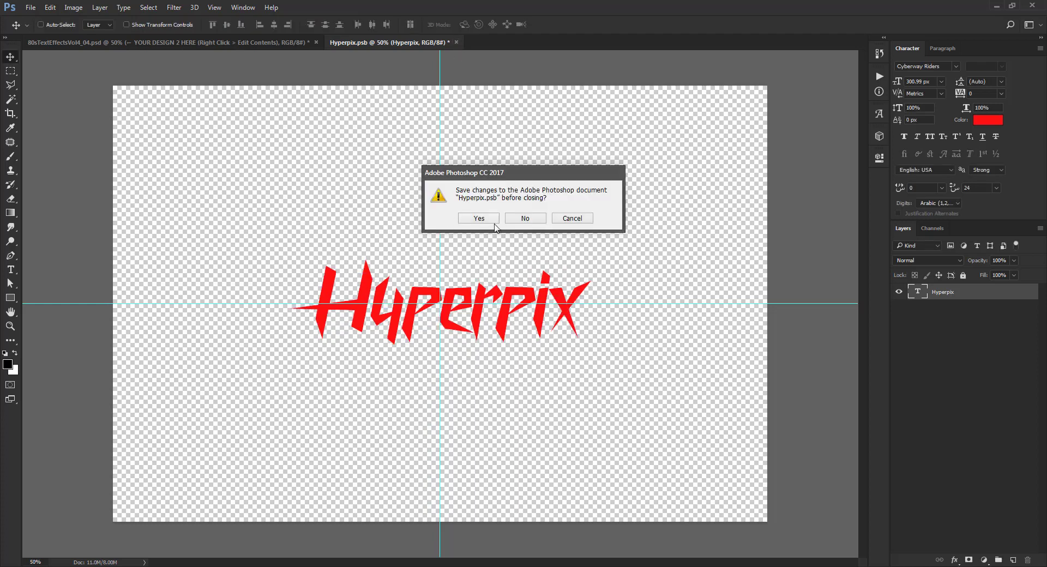
click(472, 224)
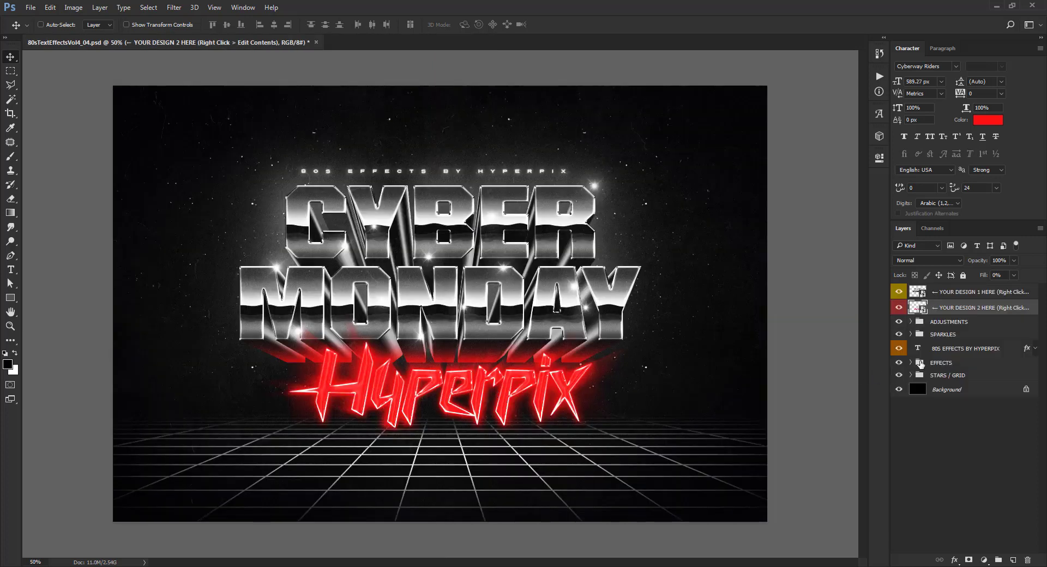
Expand the EFFECTS group and move its SUPER SALE group slightly left beneath the MONDAY text
click(911, 363)
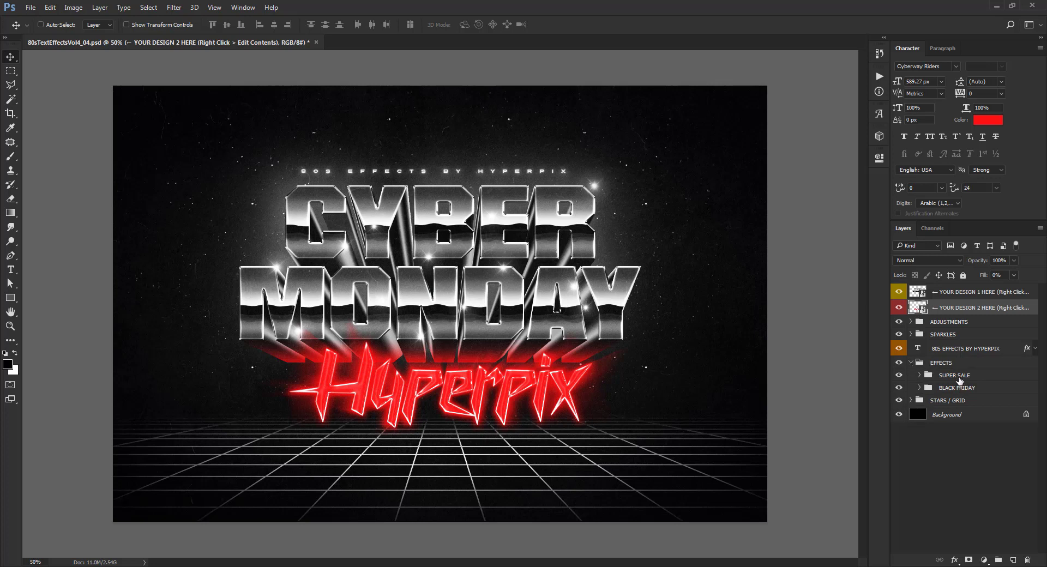
click(959, 378)
drag(539, 376, 533, 375)
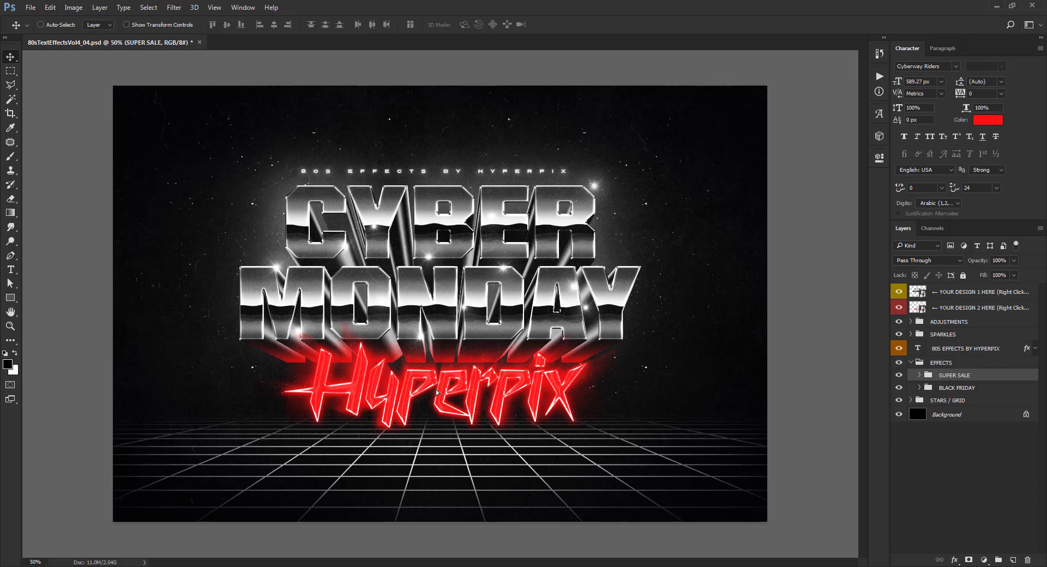
drag(435, 386, 436, 393)
key(shift+Up)
key(shift+Up)
key(Up)
key(Up)
key(Up)
key(Up)
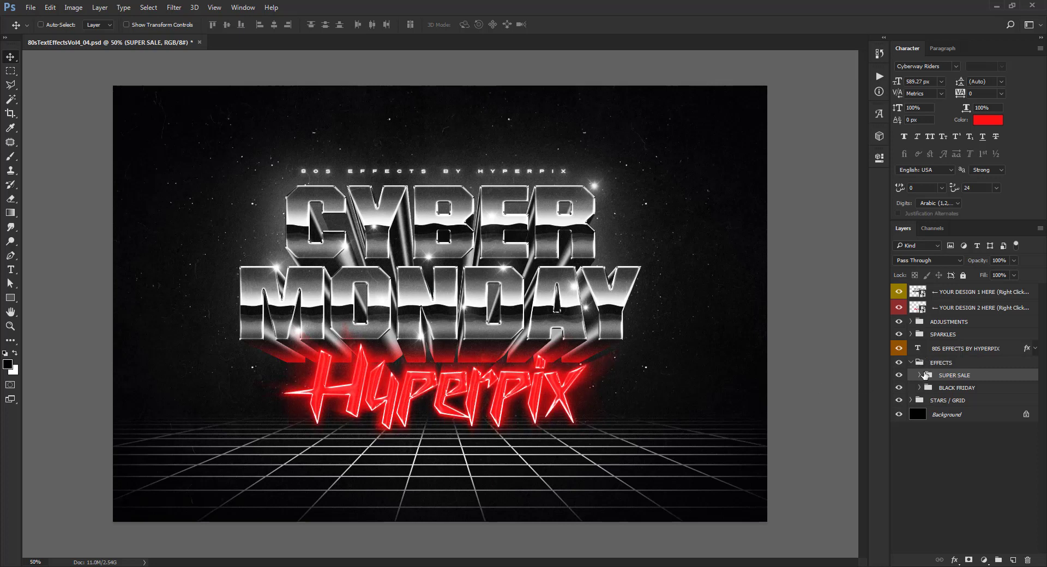
Expand the BLACK FRIDAY group and reposition the Gradient Overlay of its EXTRUSION group slightly lower beneath the MONDAY text
click(923, 389)
click(919, 388)
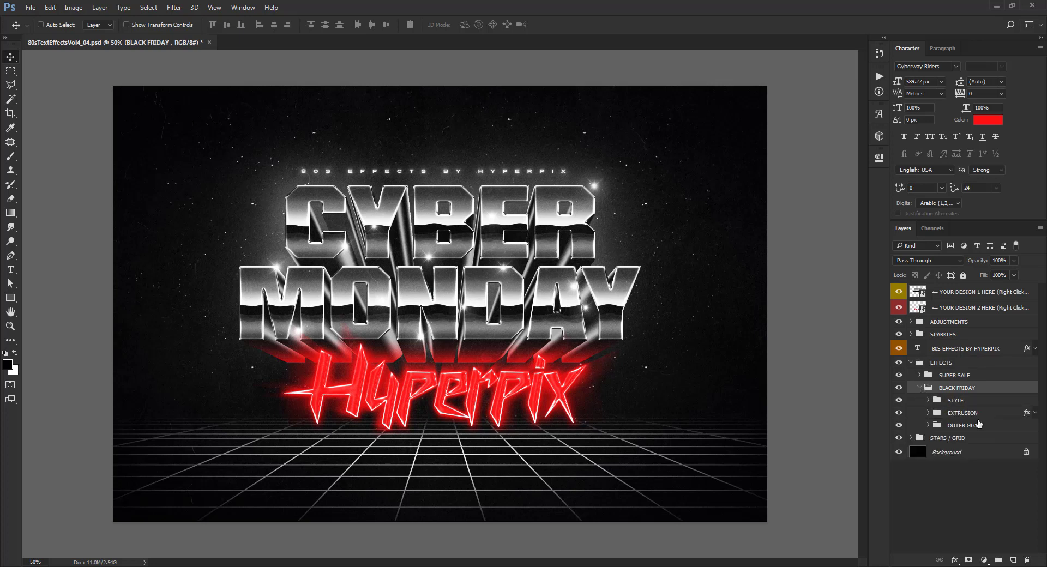
double_click(1005, 414)
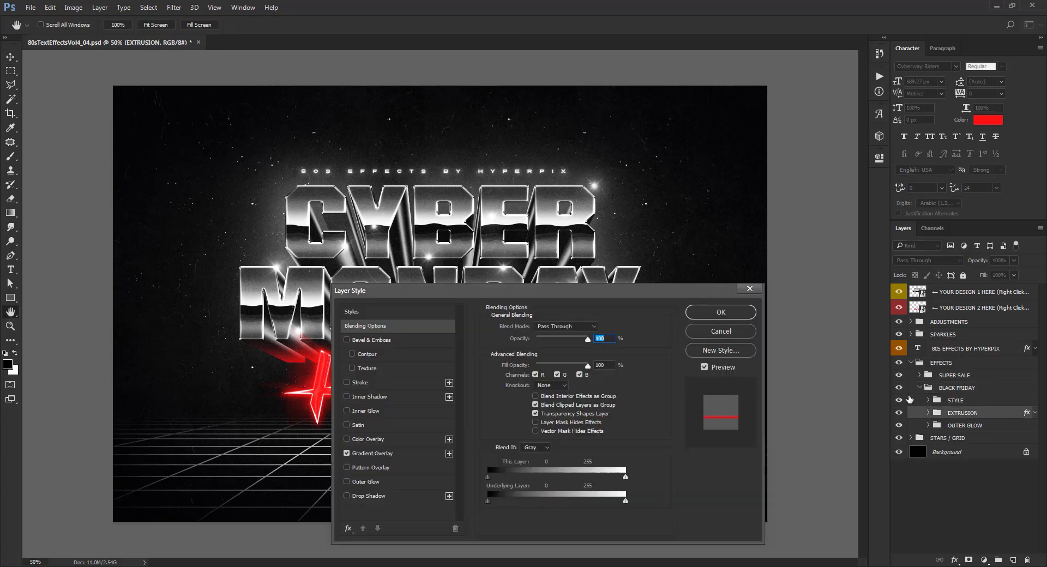
drag(628, 291, 898, 250)
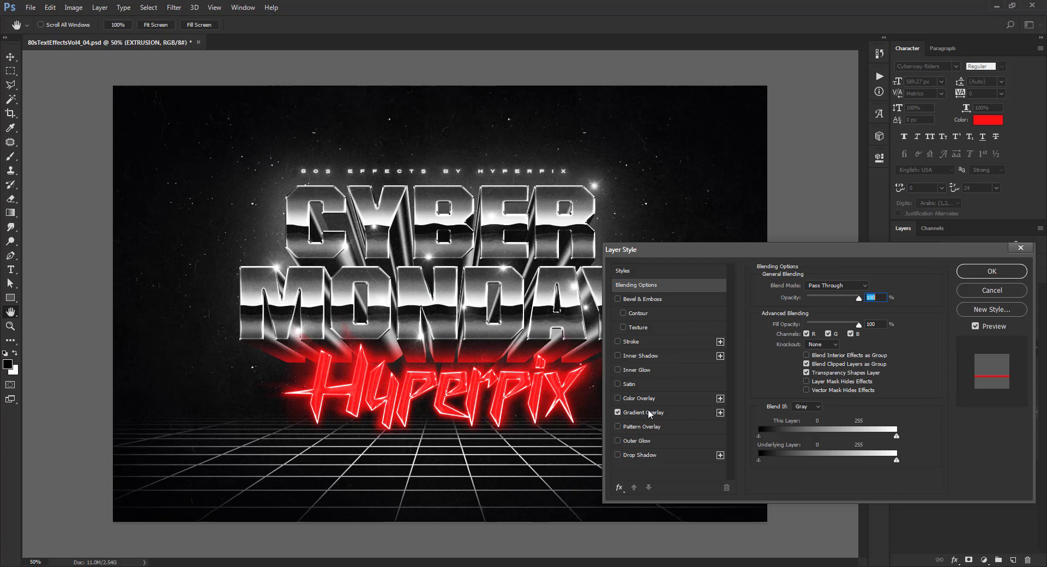
click(649, 413)
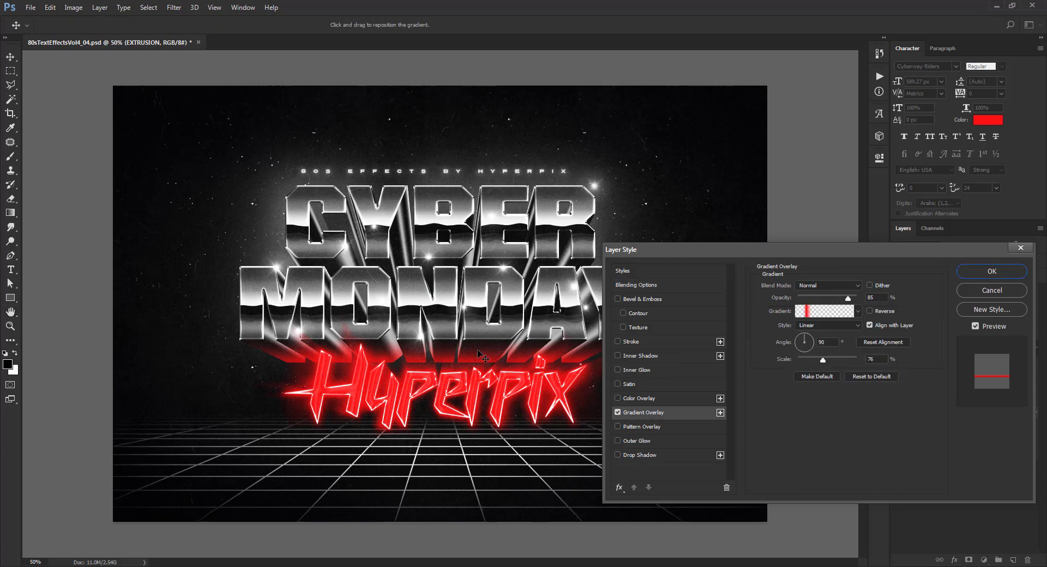
drag(483, 351, 478, 358)
click(992, 273)
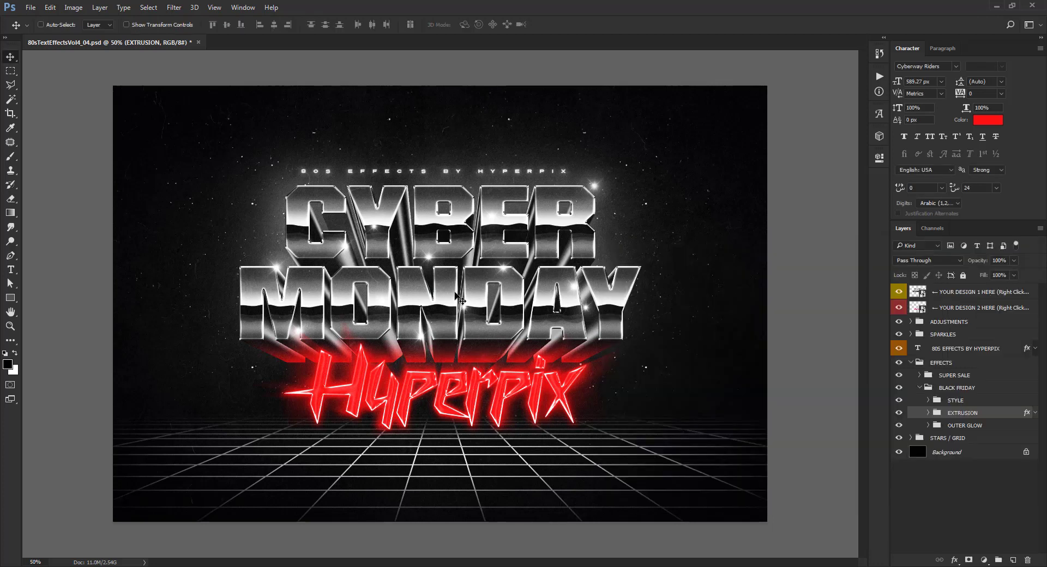
Switch the noise adjustment to NOISE = OFF, and toggle the Background layer and STARS / GRID group off and back on
scroll(457, 297, up, 2)
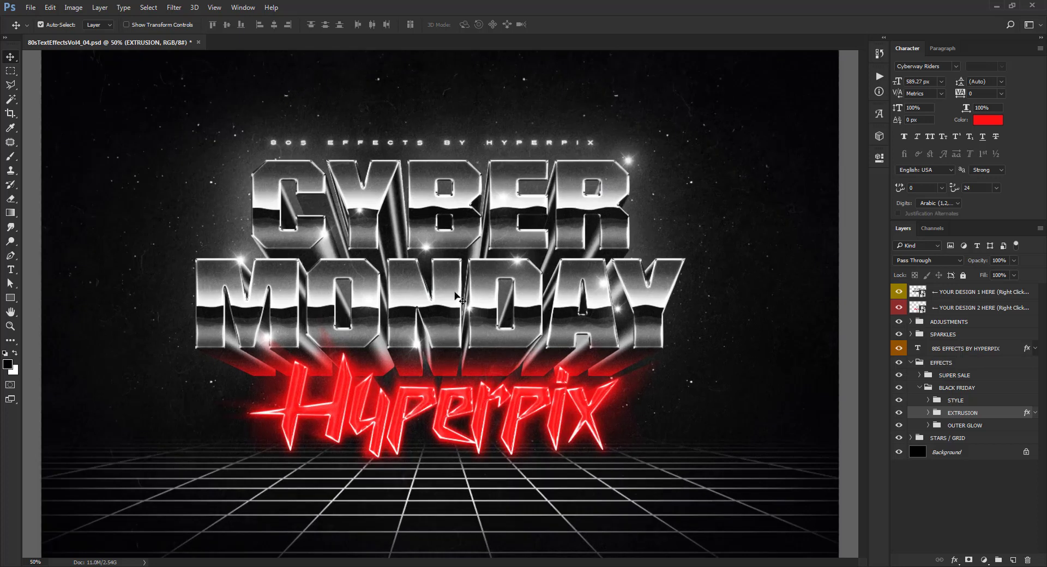
scroll(457, 297, up, 1)
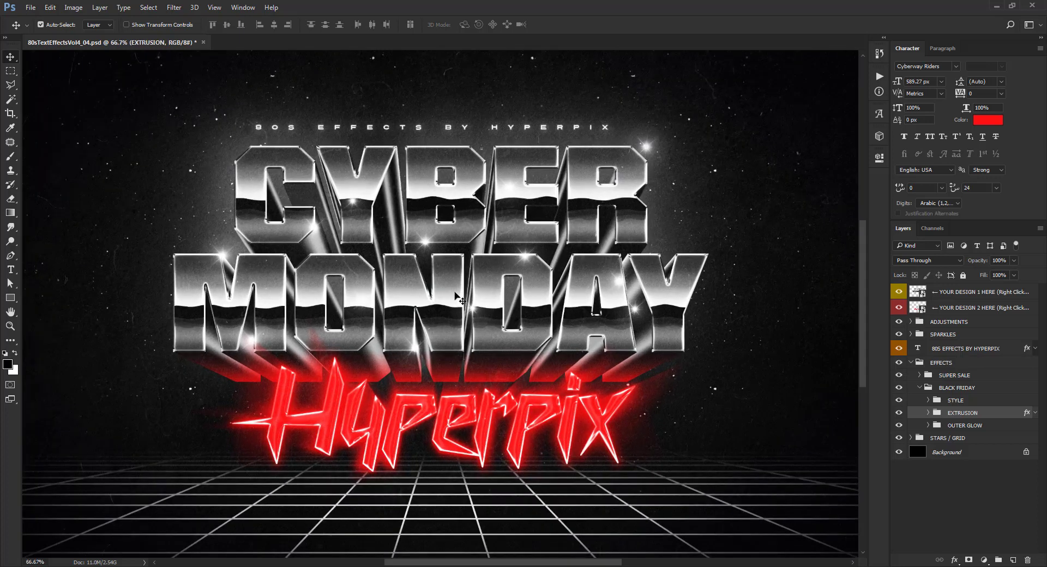
scroll(458, 297, up, 1)
scroll(457, 298, down, 2)
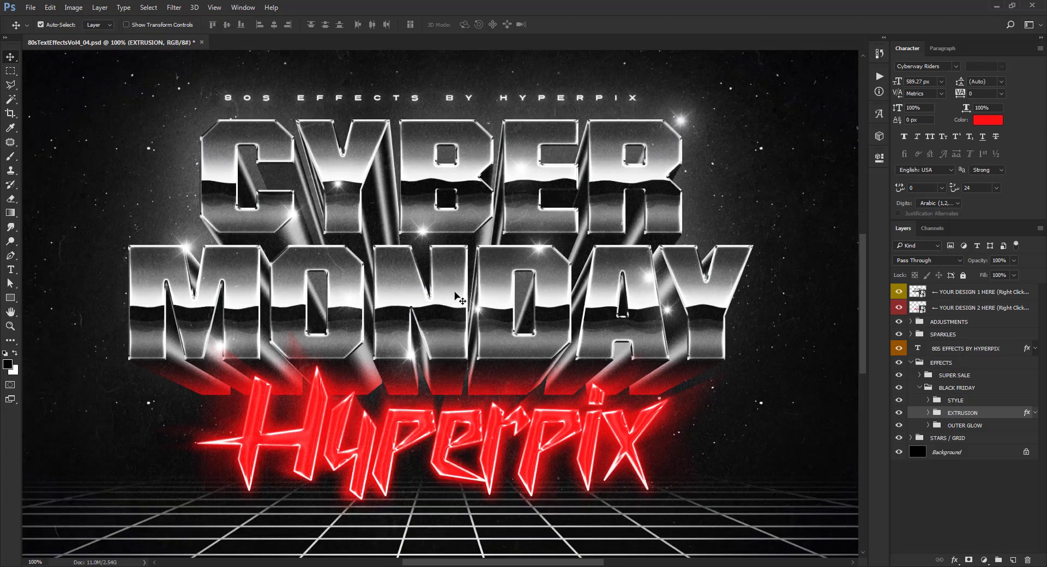
scroll(458, 298, down, 2)
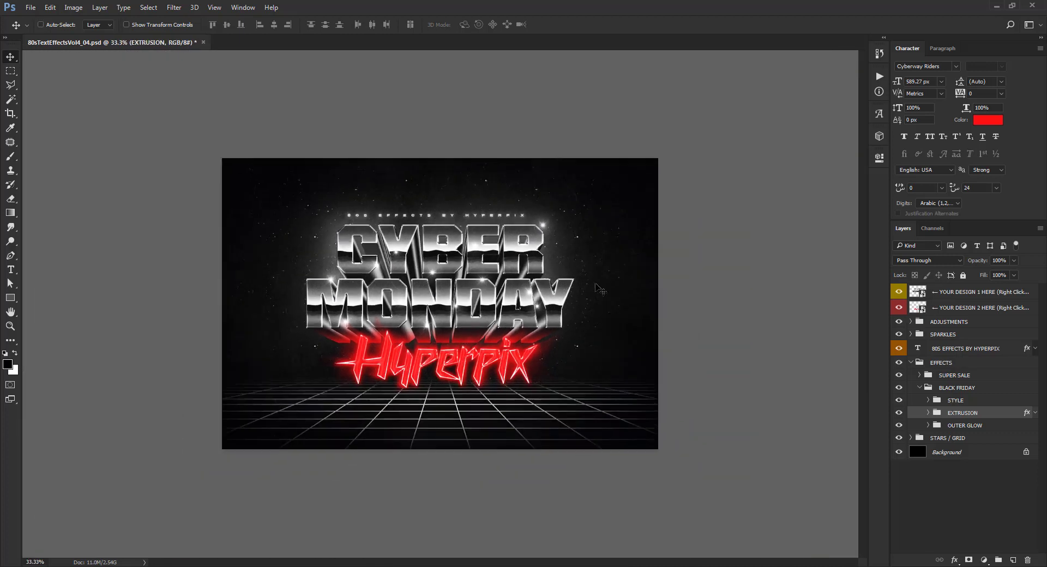
scroll(457, 297, up, 2)
click(911, 323)
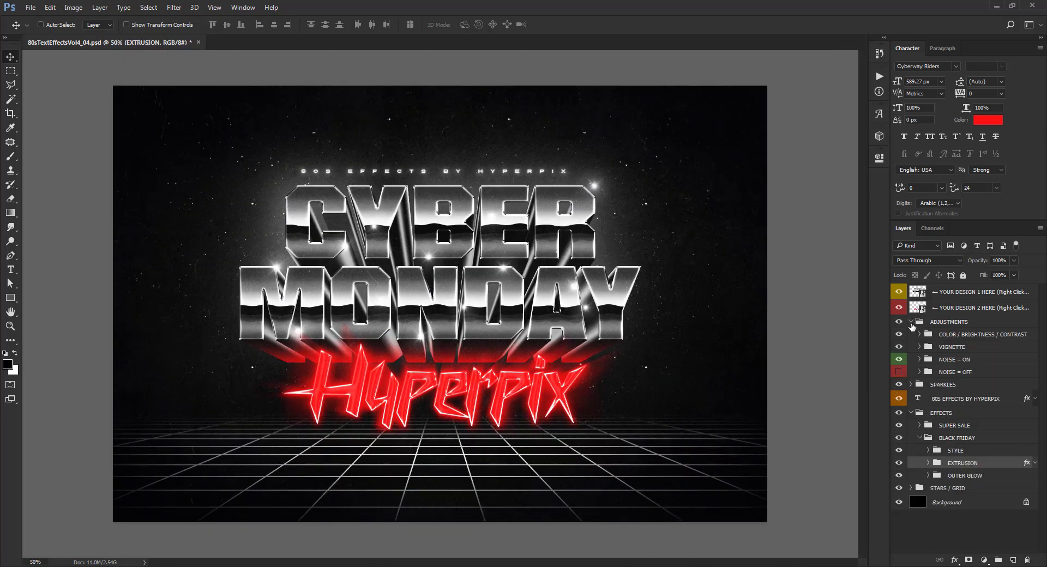
click(899, 373)
click(899, 503)
click(899, 488)
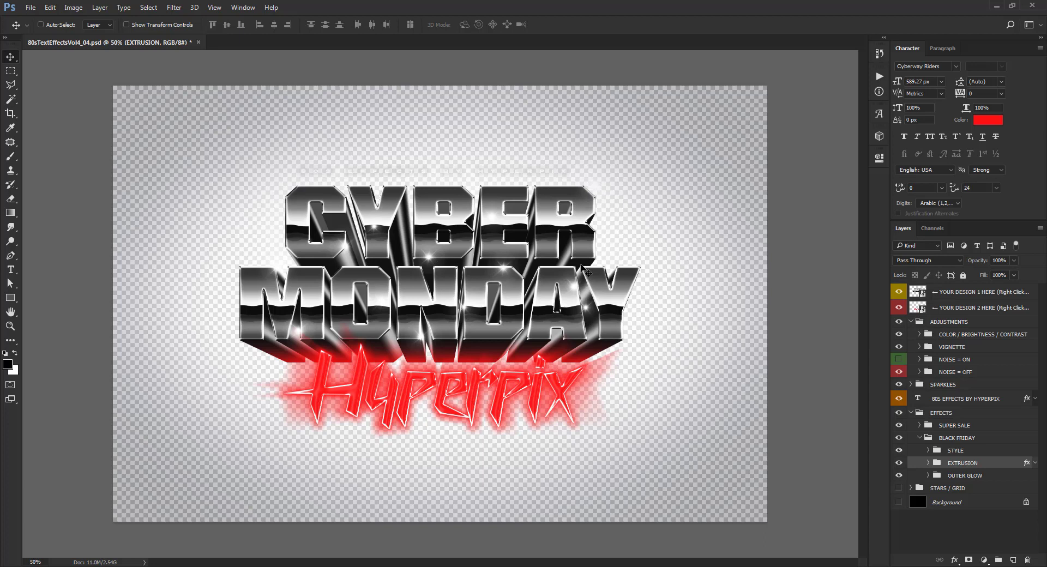
drag(899, 502, 899, 489)
click(915, 415)
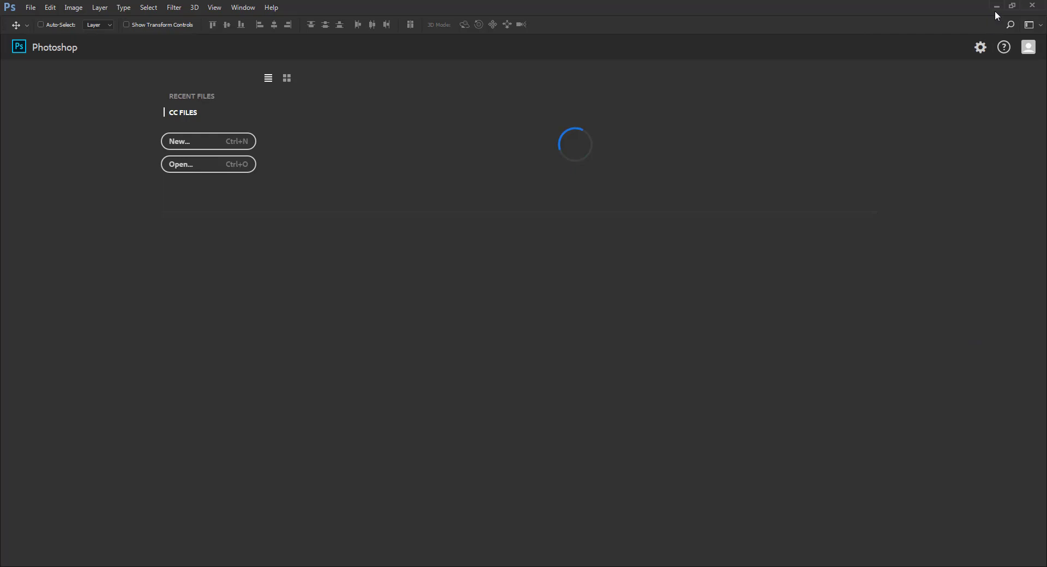
Open 80sTextEffectsVol4_09.psd from the Package folder, and open the contents of its YOUR DESIGN HERE smart object
click(996, 6)
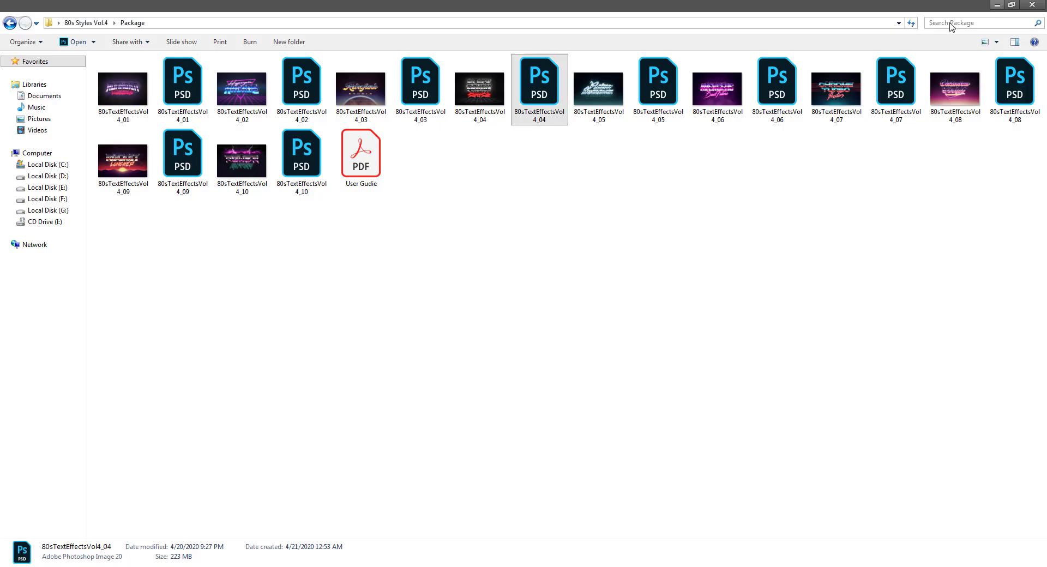
click(561, 207)
click(197, 169)
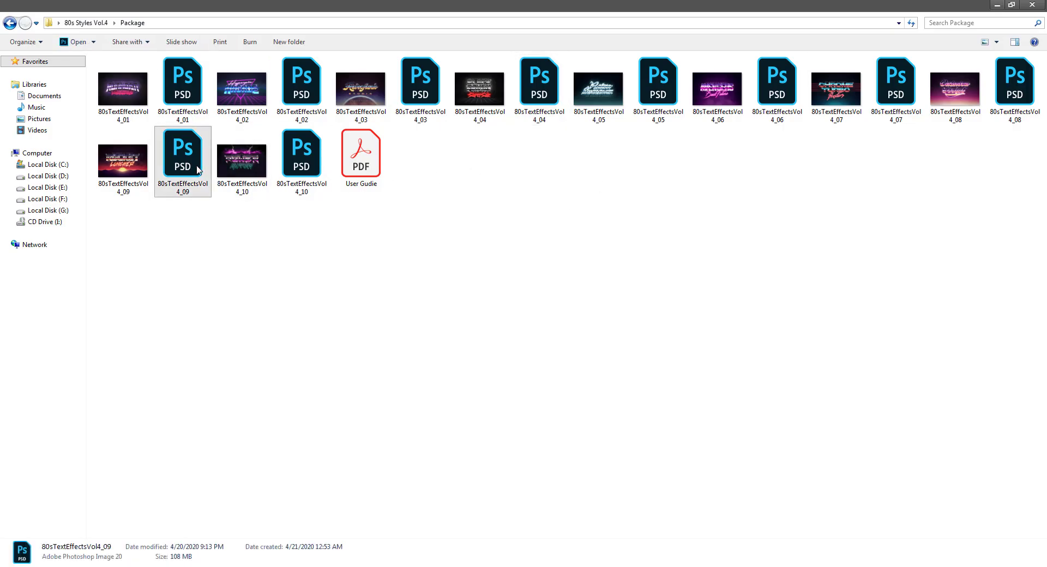
double_click(198, 169)
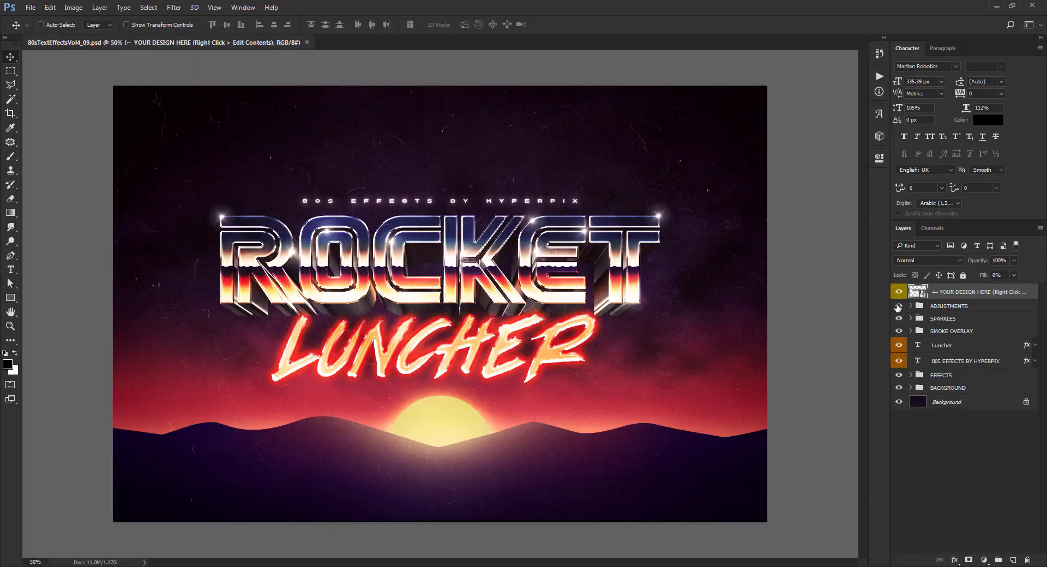
right_click(973, 296)
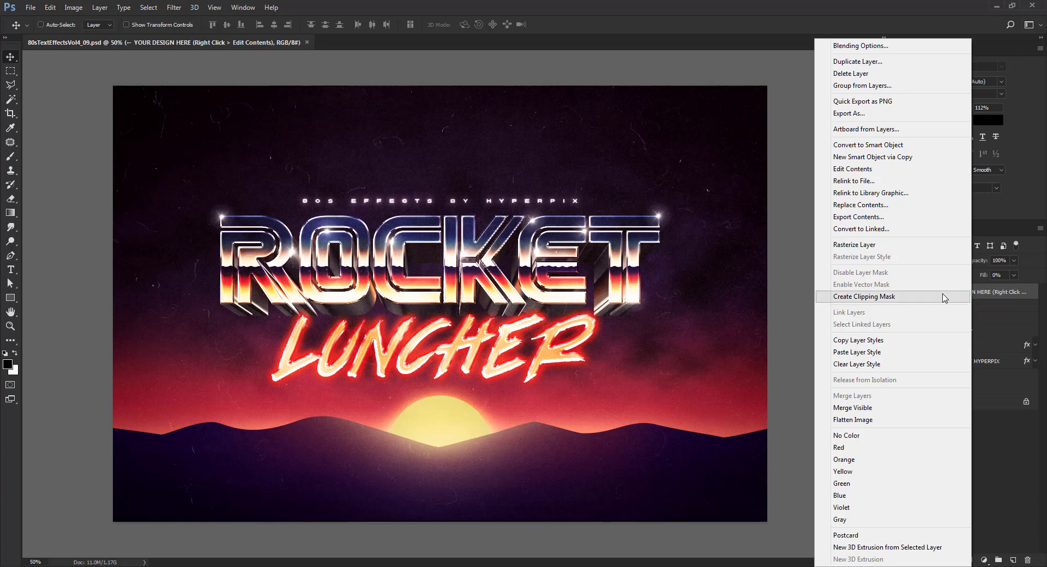
click(868, 171)
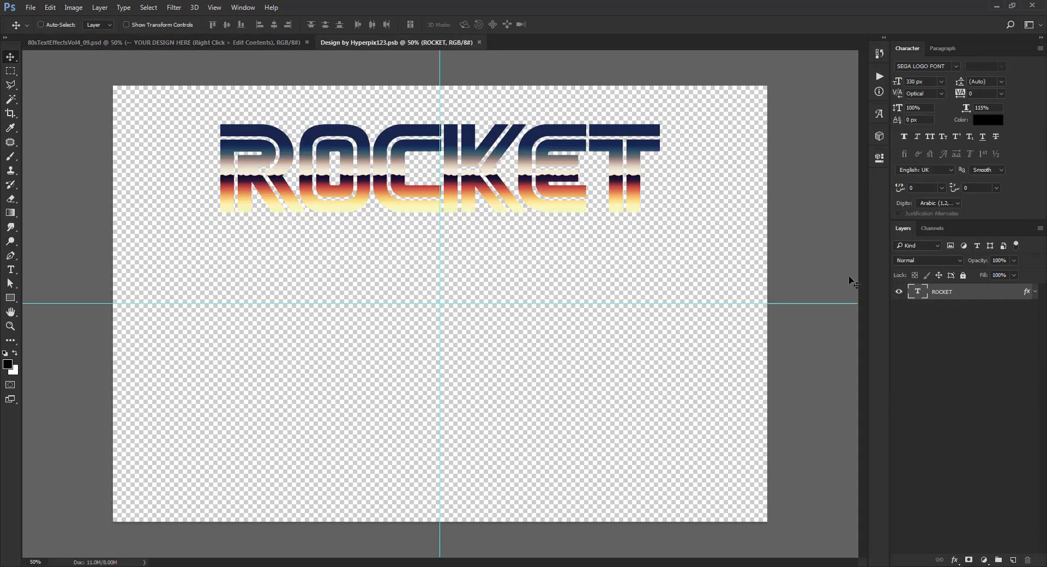
Replace the ROCKET text with DESIGN and enlarge it to about 354 px
double_click(915, 296)
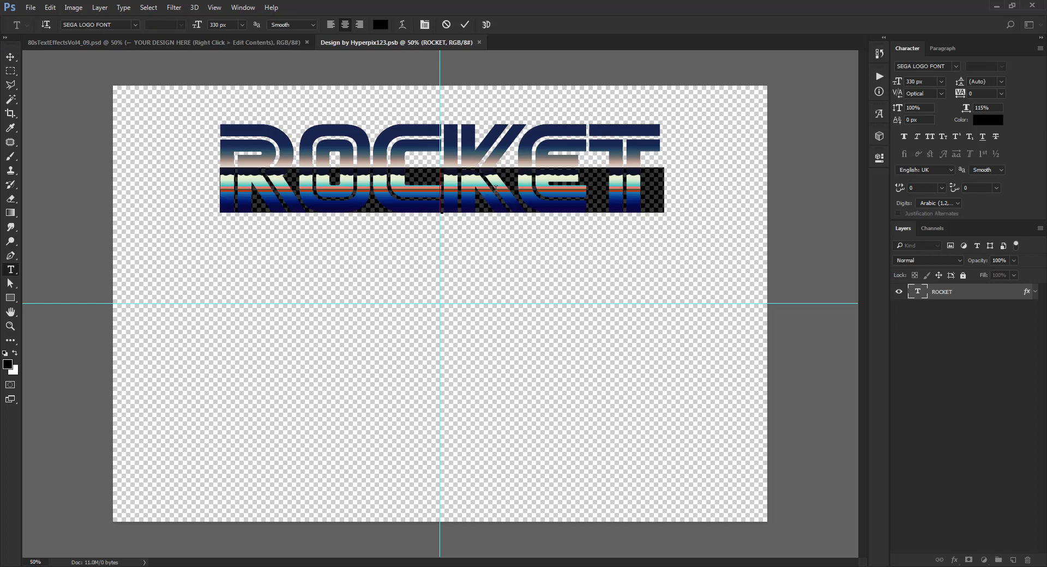
text(DES)
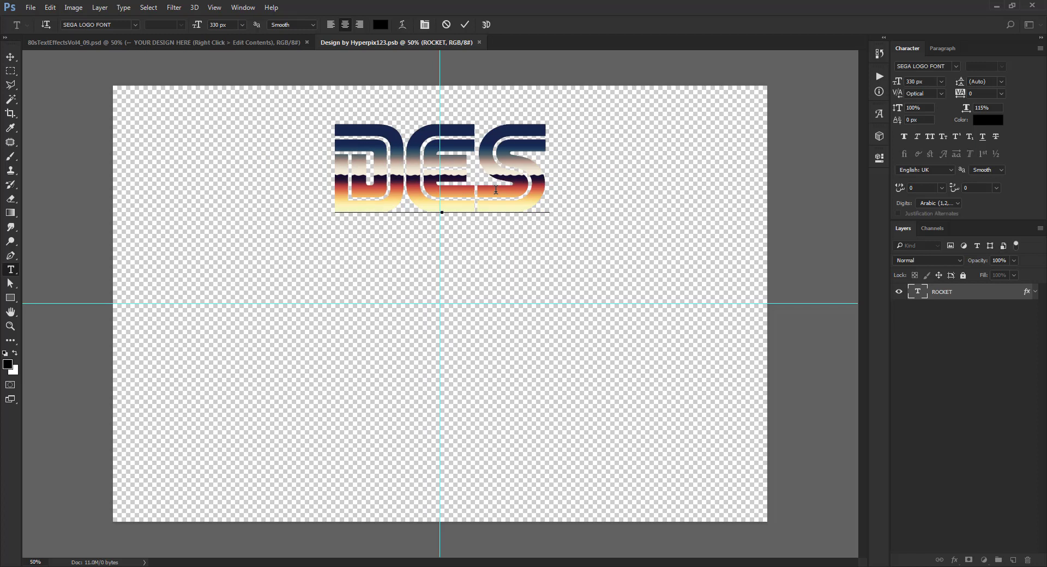
text(IIG)
text(N)
key(ctrl+Return)
key(v)
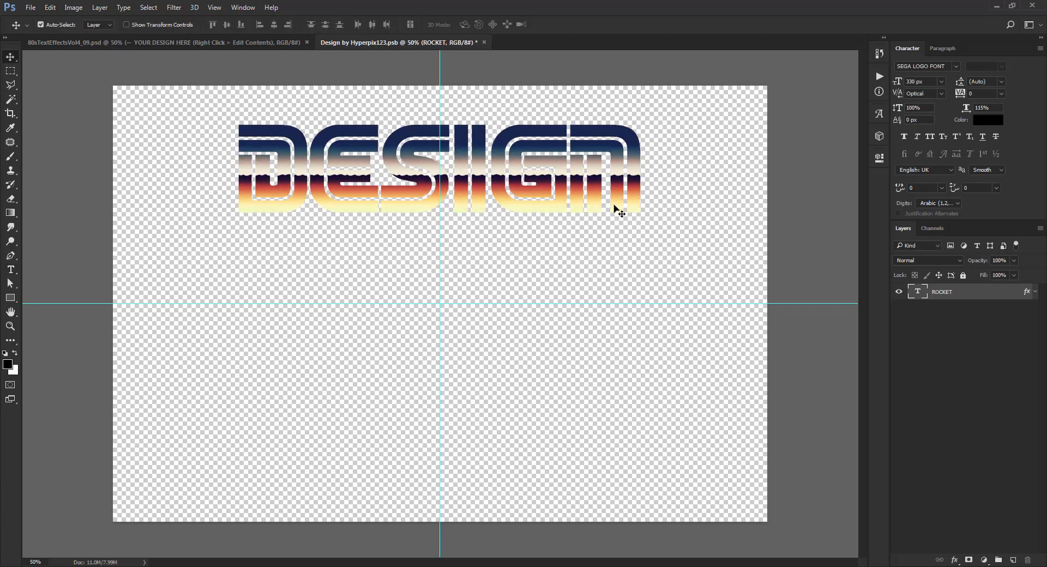
key(ctrl+t)
drag(644, 216, 659, 219)
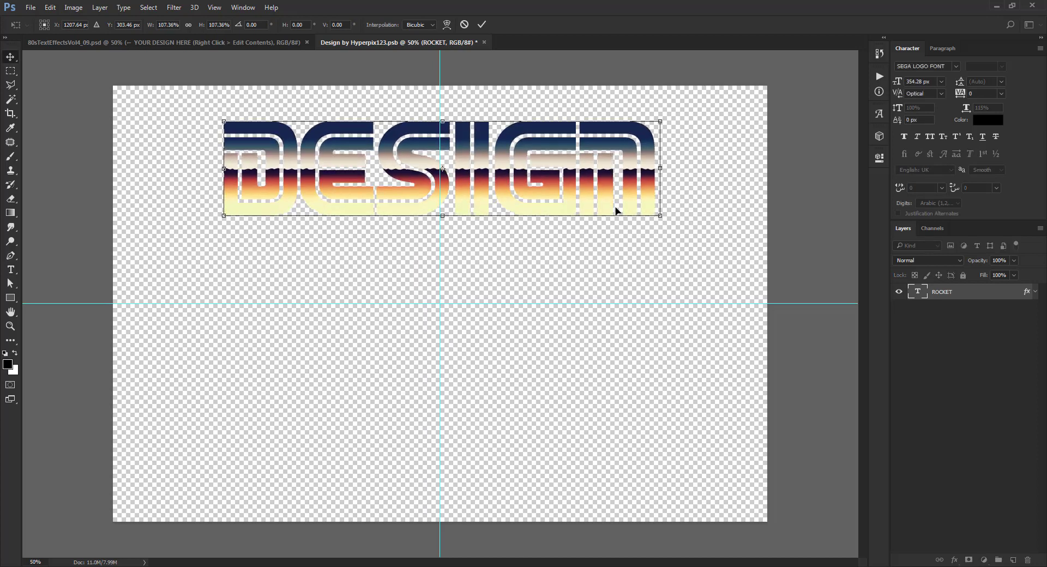
key(Return)
Reposition the DESIGN text's Pattern Overlay slightly lower, and save and close the smart object's contents
double_click(998, 295)
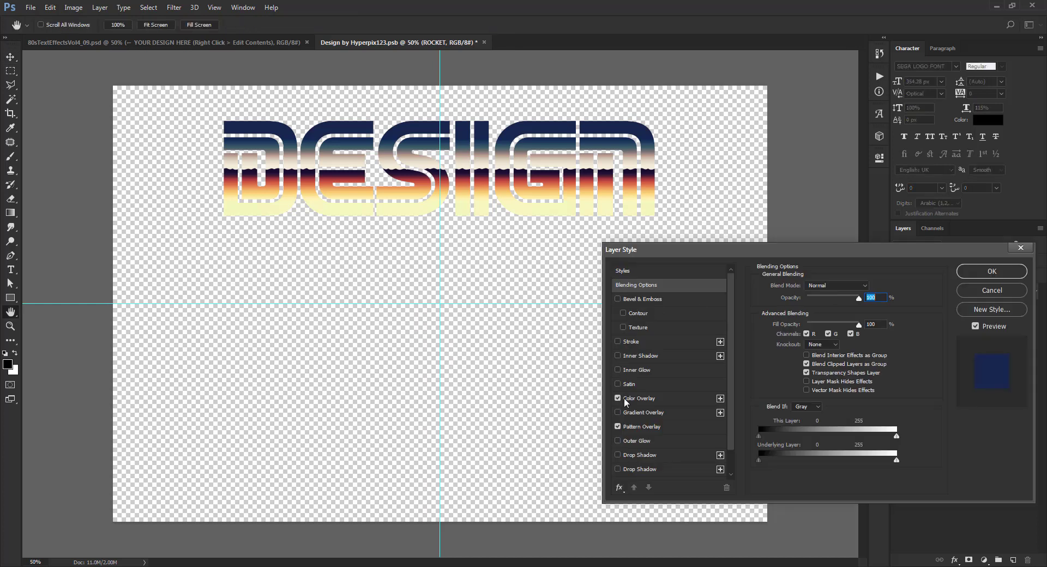
click(641, 423)
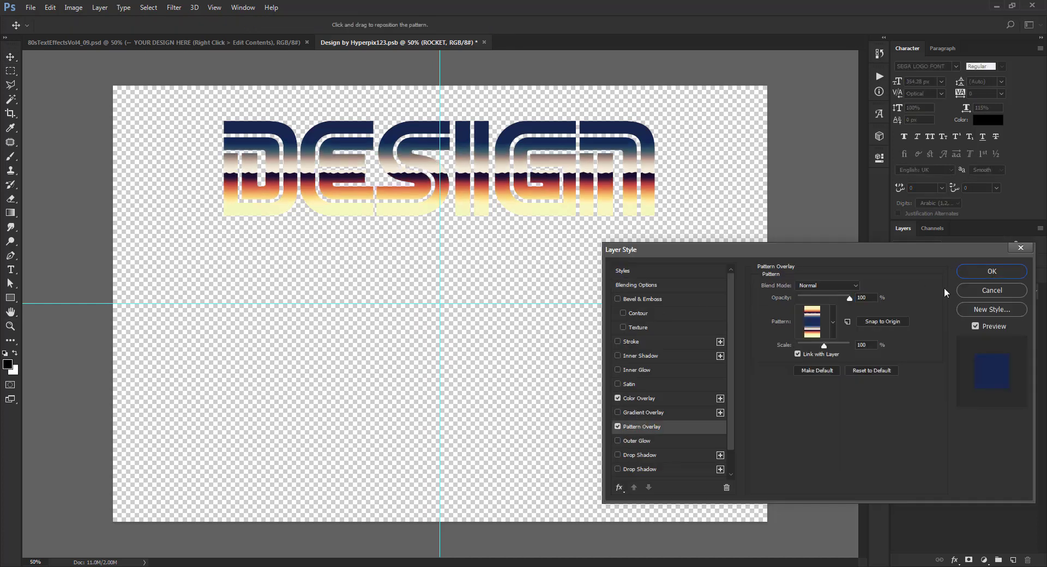
click(992, 272)
click(485, 43)
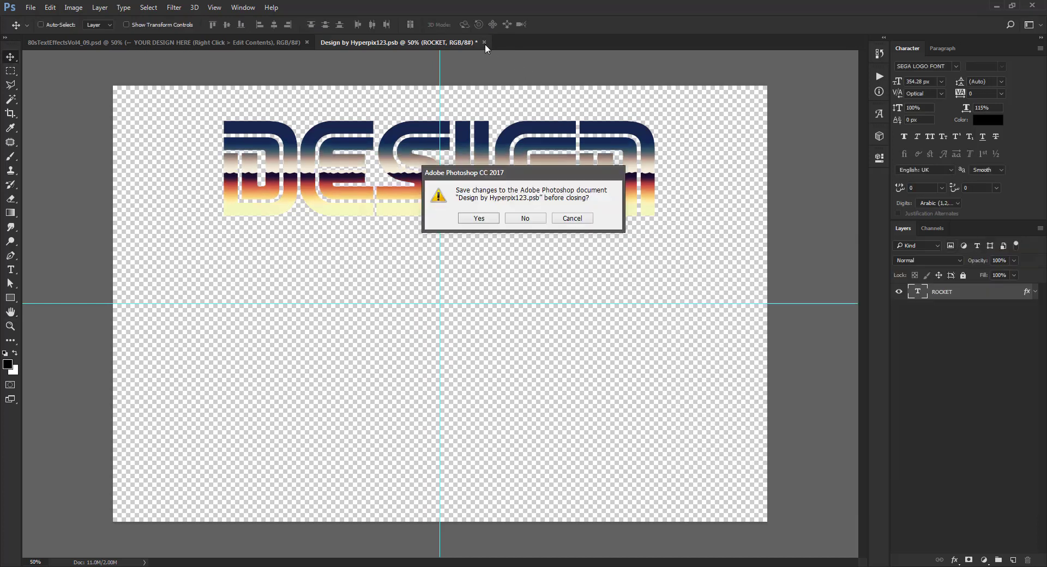
click(480, 219)
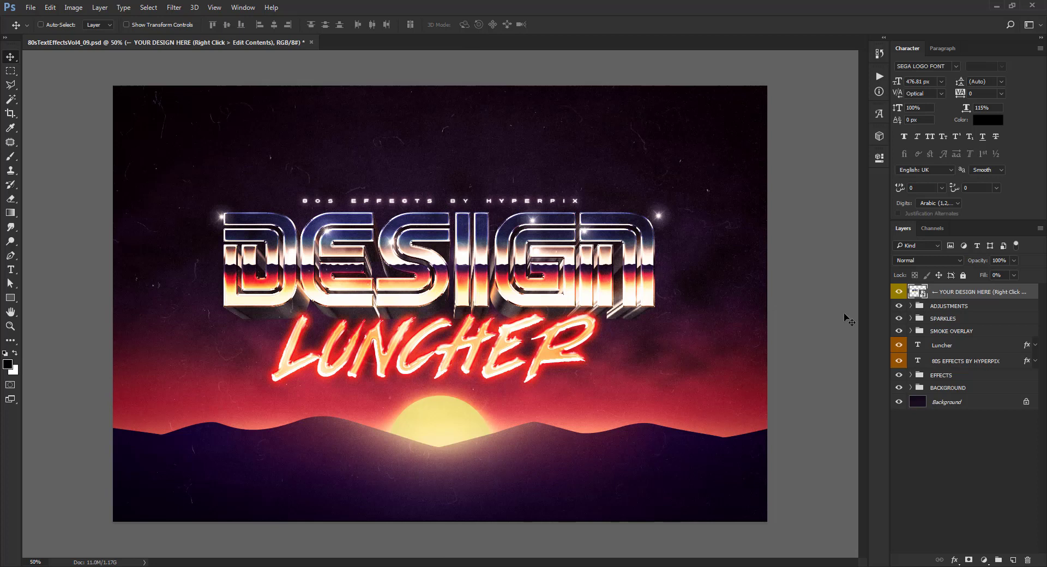
Delete all but the last Sparkle group in SPARKLES, and move the remaining sparkle onto the upper right corner of the N
click(911, 318)
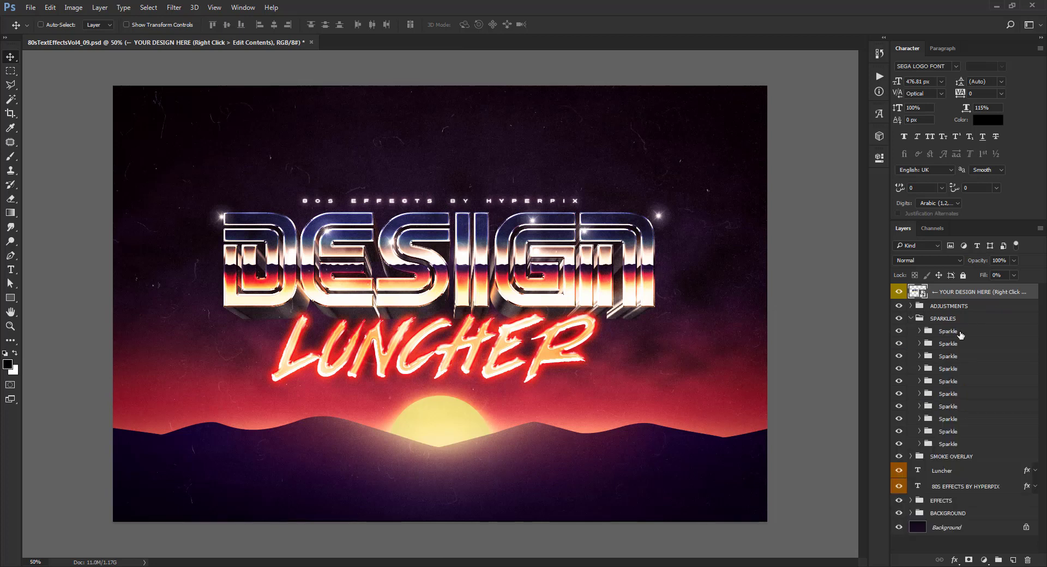
click(949, 332)
shift+click(961, 434)
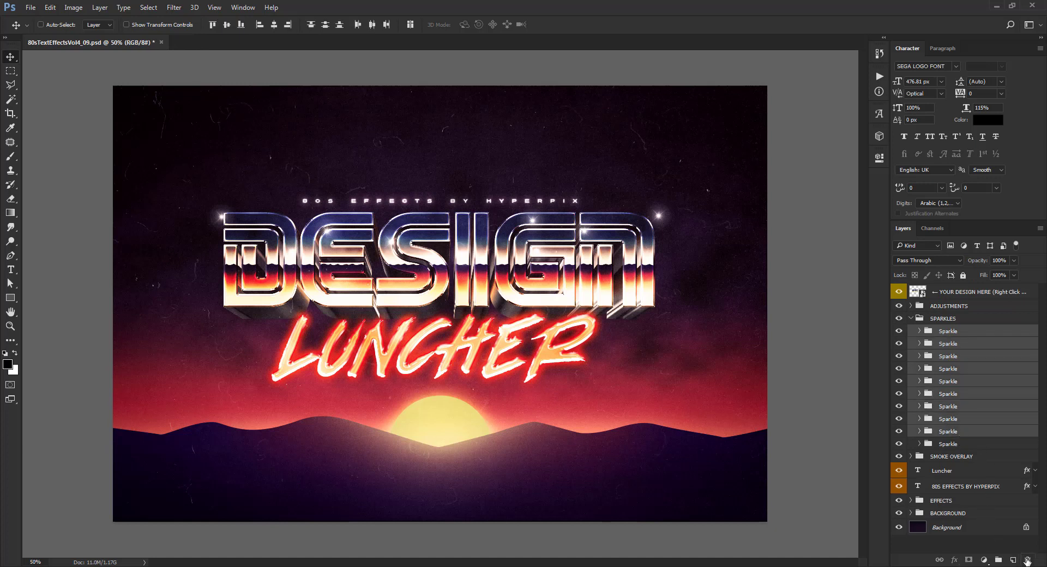
click(1028, 560)
click(949, 332)
drag(675, 239, 682, 252)
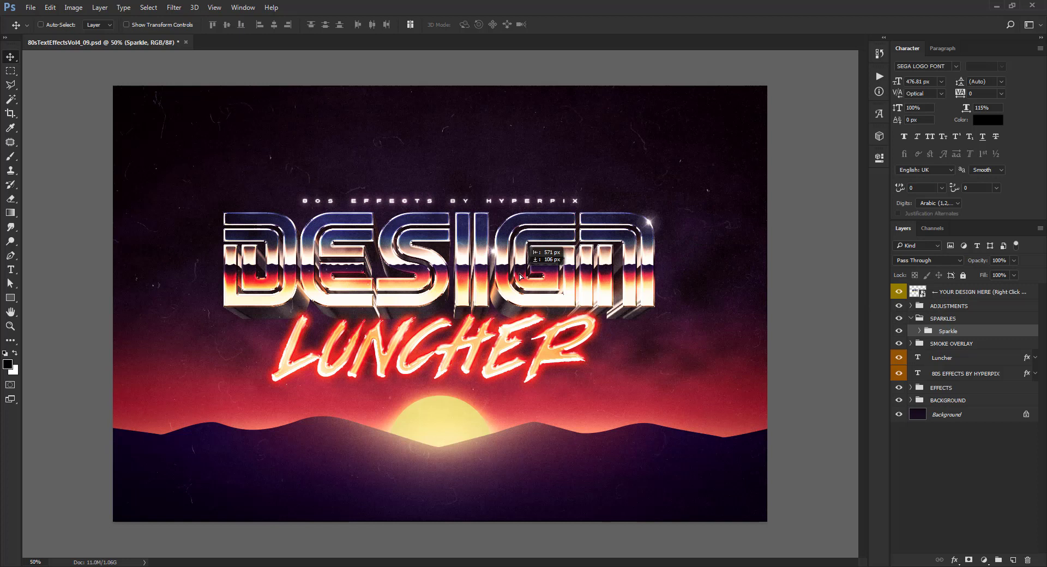
Duplicate the sparkle several times and spread the copies over the highlights and edges of the DESIGN letters
key(ctrl+j)
key(ctrl+plus)
drag(520, 277, 451, 281)
alt+drag(468, 284, 297, 287)
alt+drag(300, 287, 192, 290)
alt+drag(187, 330, 303, 281)
key(ctrl+j)
drag(401, 317, 179, 333)
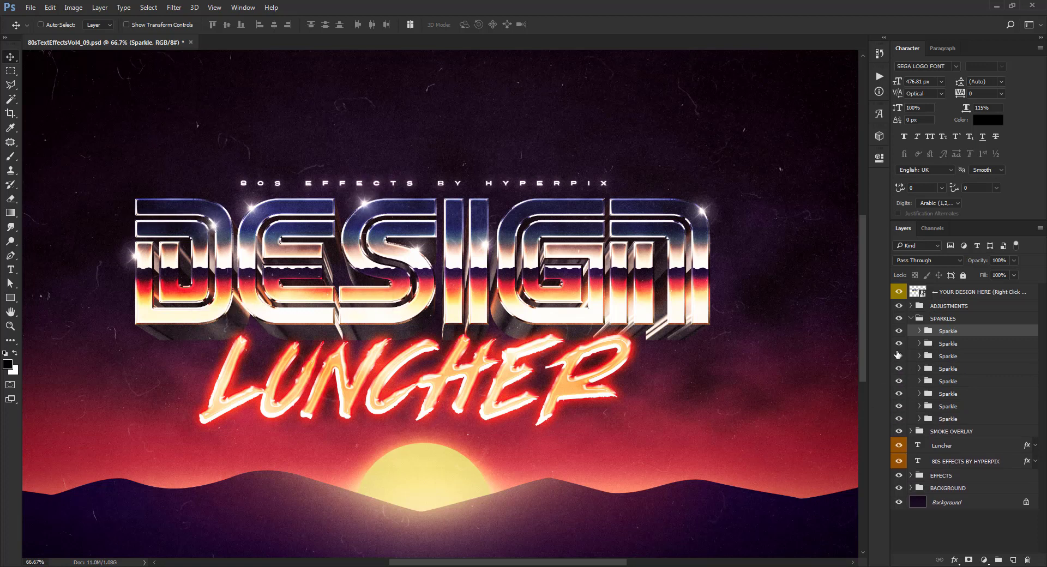
click(911, 318)
Replace the Luncher text with STUDIO and enlarge it to about 379 px
double_click(918, 345)
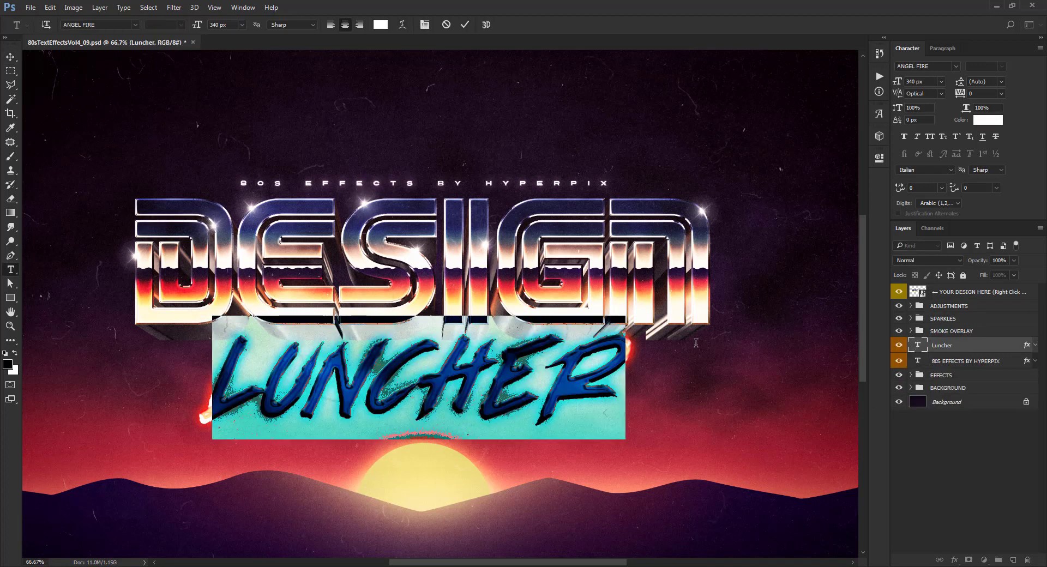
text(Launch)
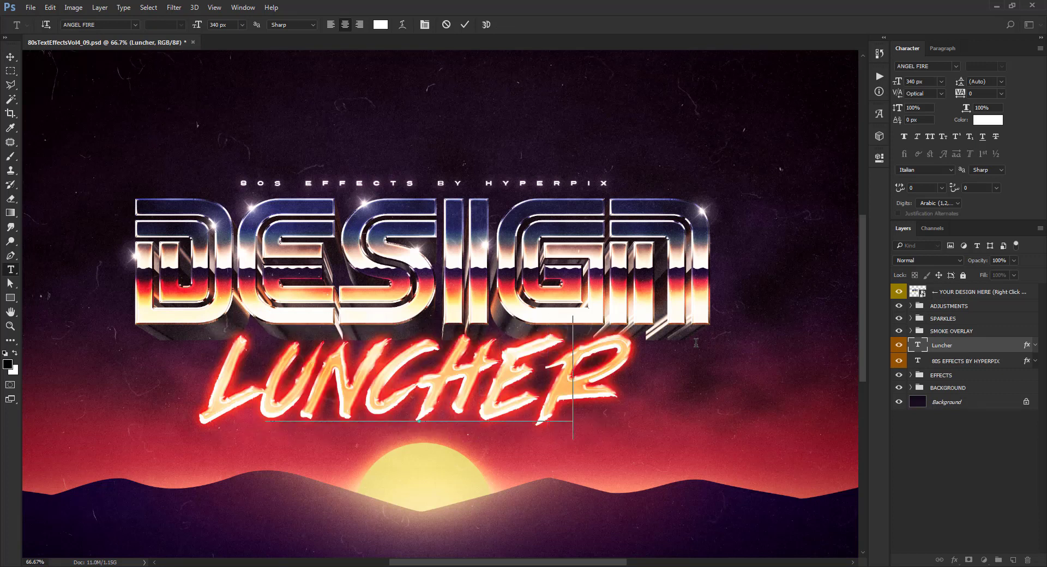
key(ctrl+a)
text(STUDIO)
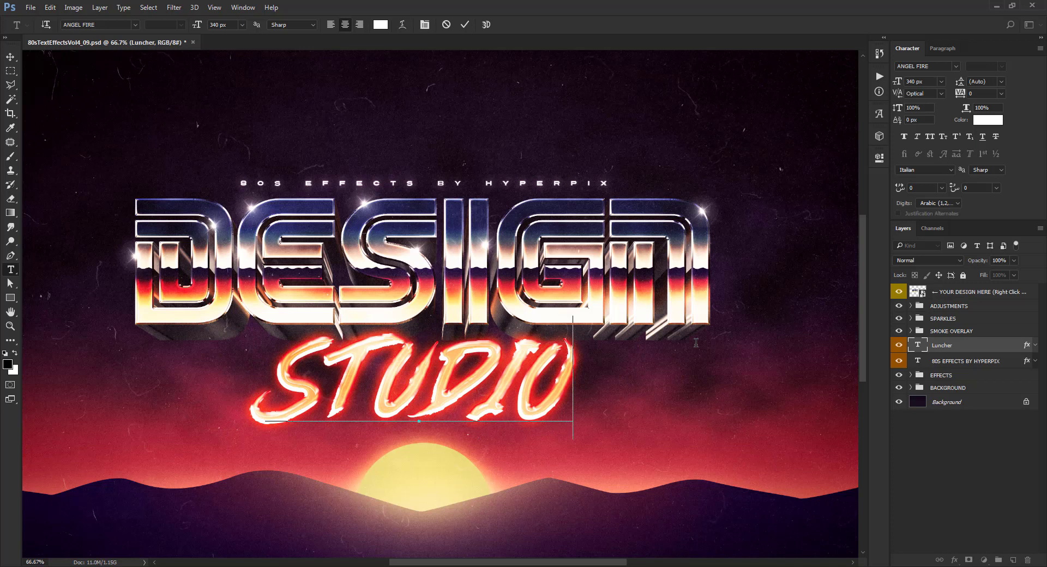
key(ctrl+Return)
key(v)
mouse_move(576, 436)
mouse_down()
mouse_move(602, 450)
mouse_move(594, 446)
mouse_up()
key(Return)
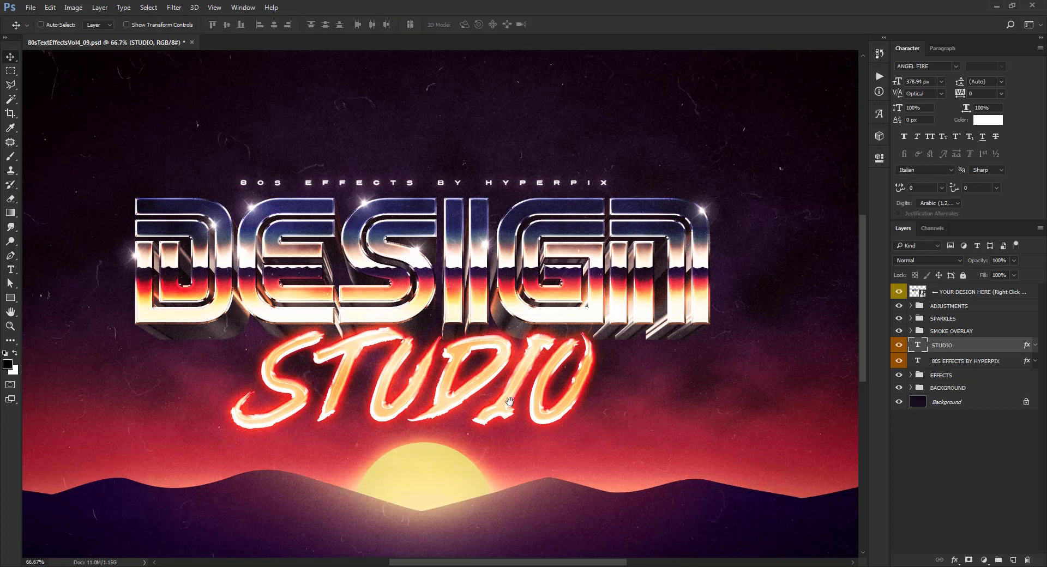
Move the Ellipse sun in the BACKGROUND group slightly higher above the mountains and centre it horizontally
drag(519, 417, 515, 364)
click(910, 388)
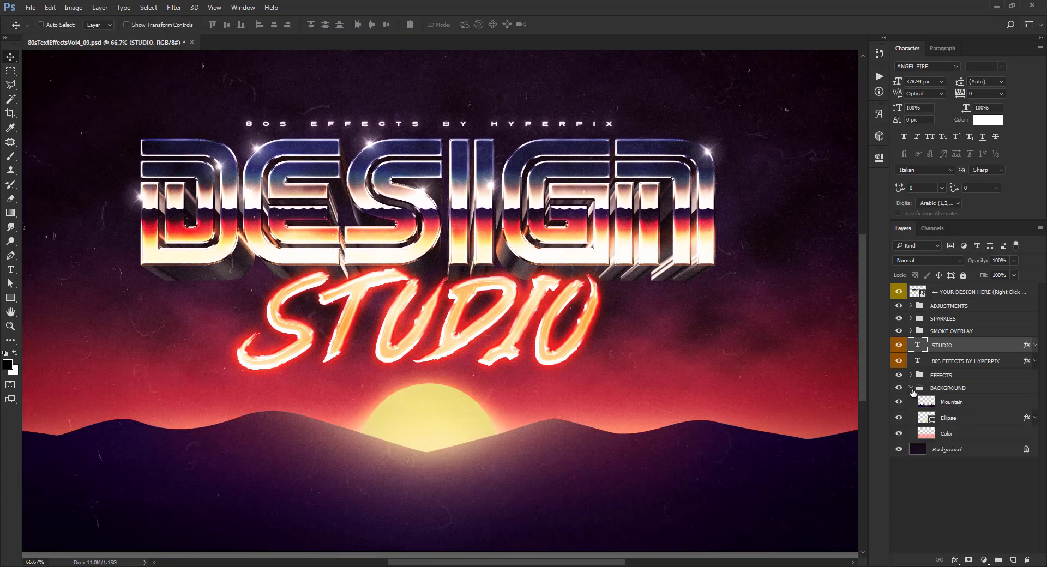
click(949, 418)
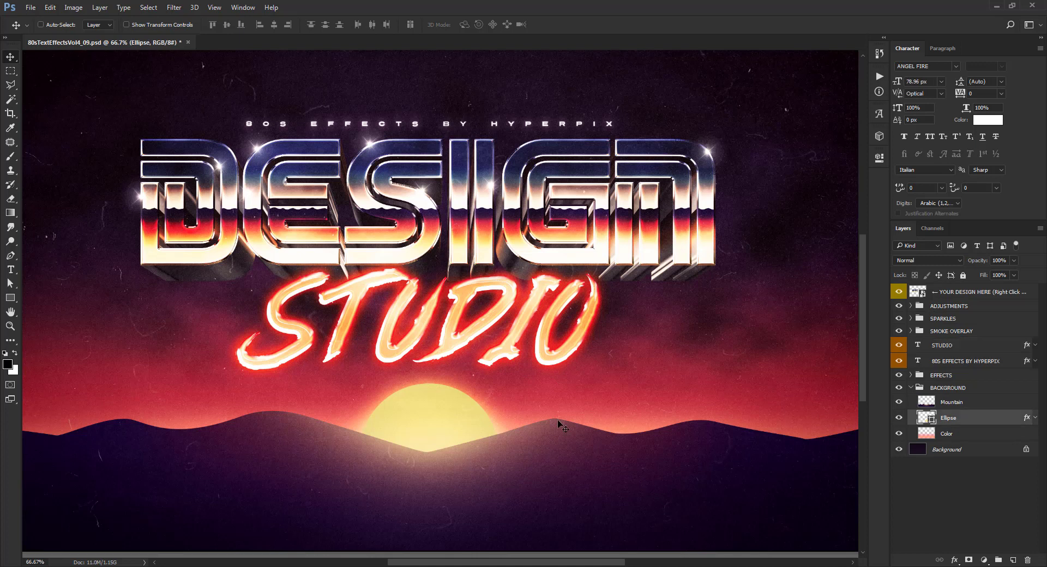
drag(467, 419, 489, 400)
alt+click(490, 404)
alt+click(489, 404)
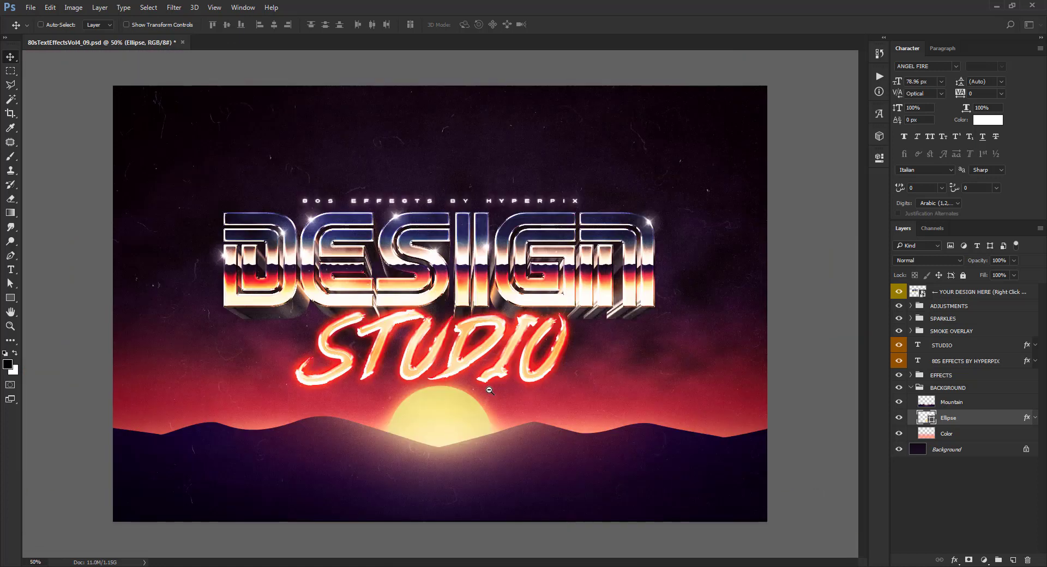
alt+click(490, 390)
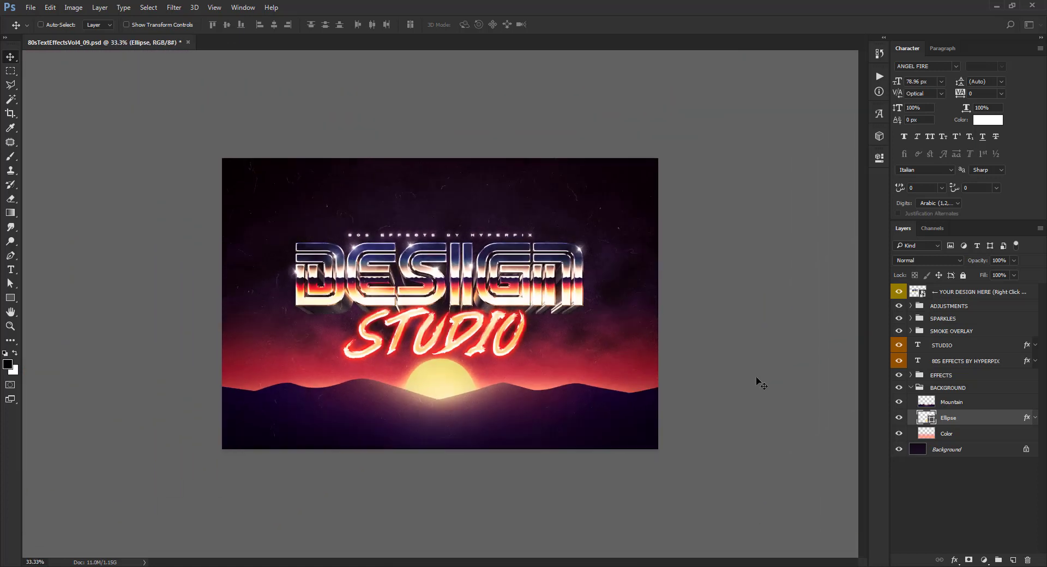
Nudge the 80S EFFECTS BY HYPERPIX tagline slightly upward, away from the DESIGN text, and check the artwork at 100%
click(968, 365)
key(shift+Up)
key(shift+Up)
key(shift+Up)
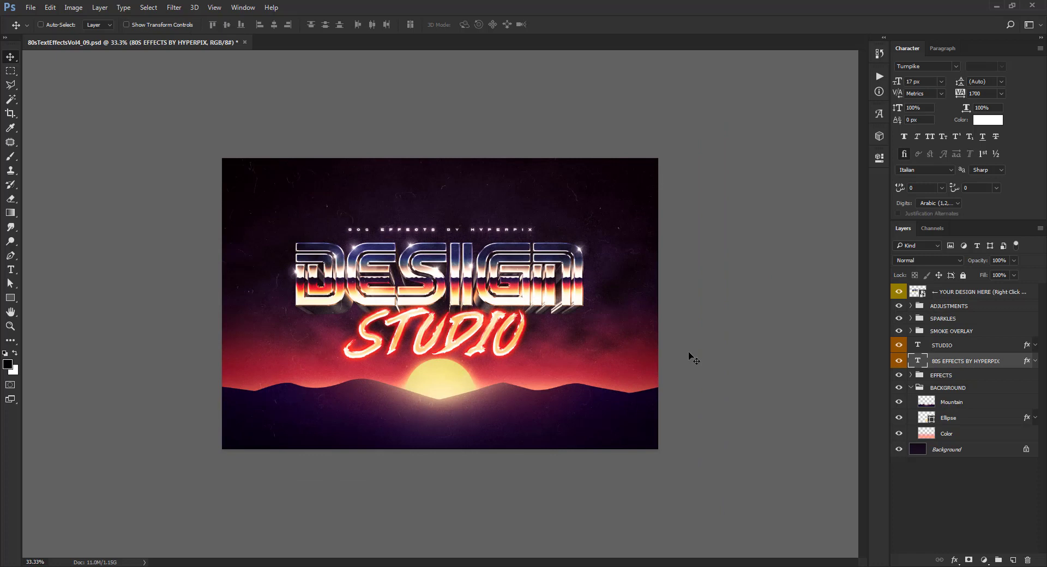
ctrl+click(506, 324)
ctrl+click(458, 289)
ctrl+click(458, 290)
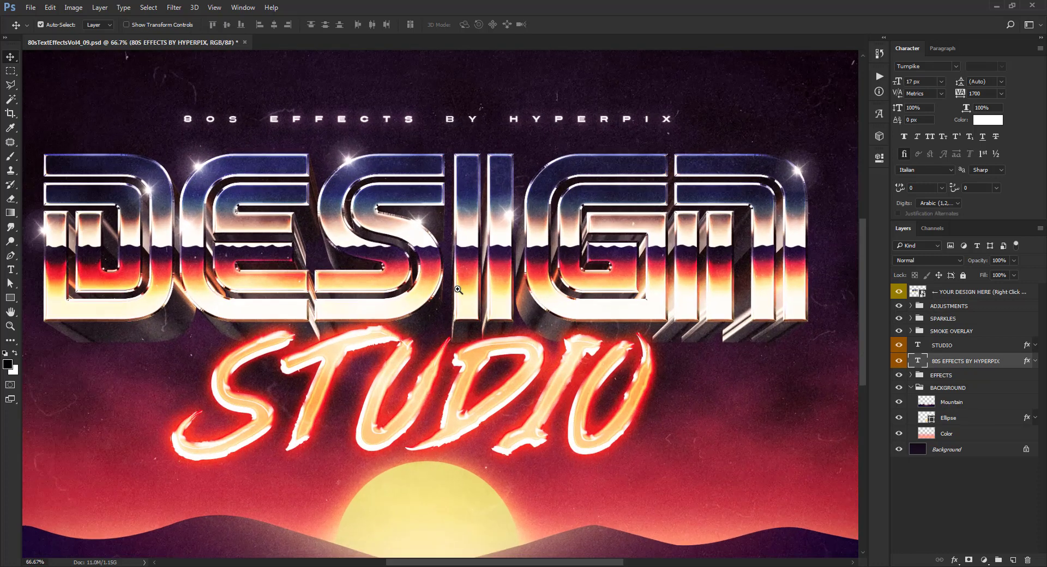
ctrl+click(458, 290)
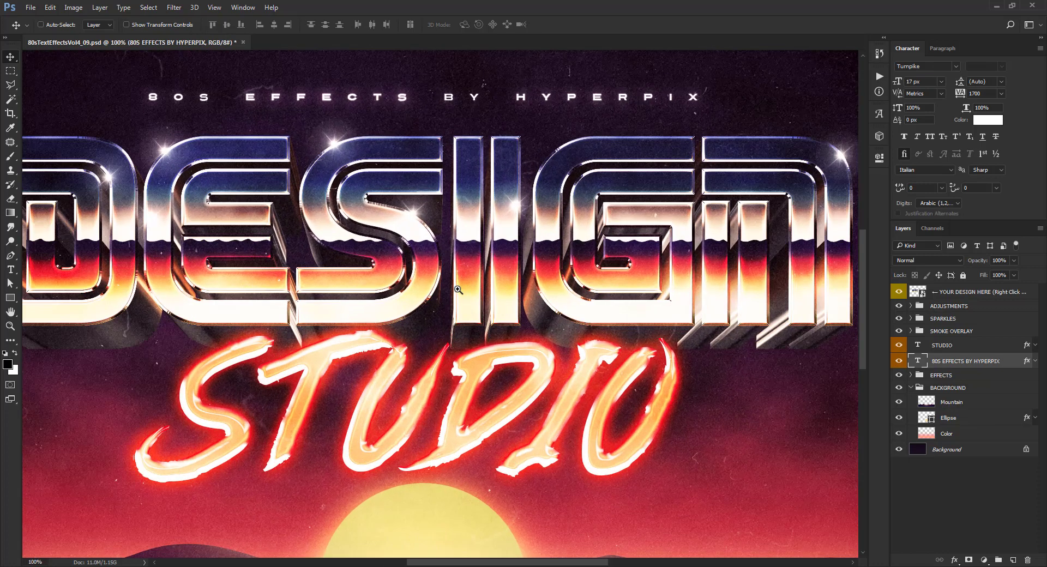
Close template 09 without saving, switch to the file explorer's Package folder and open the 80sTextEffectsVol4_10 PSD
click(243, 42)
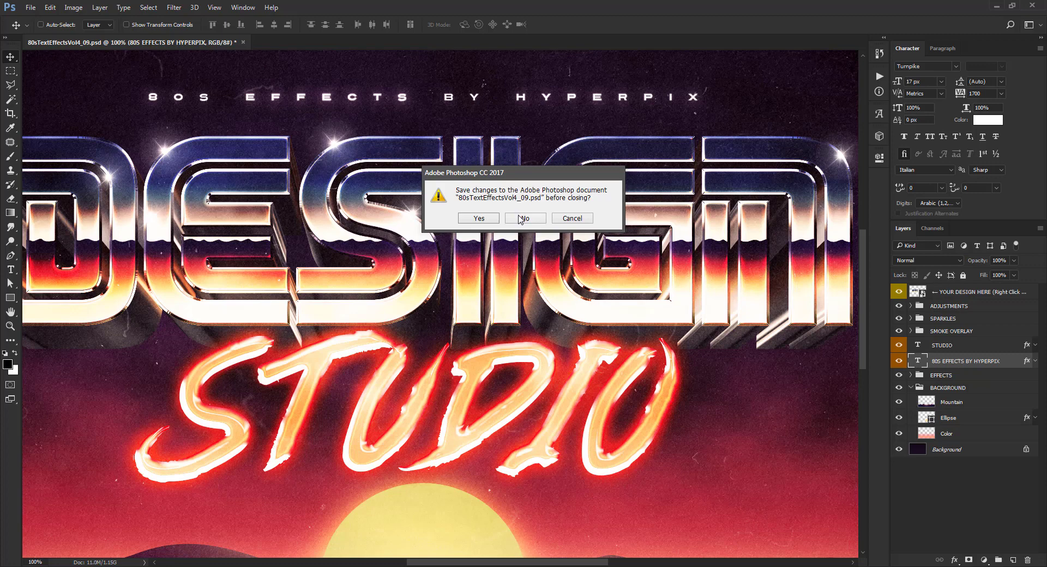
click(521, 220)
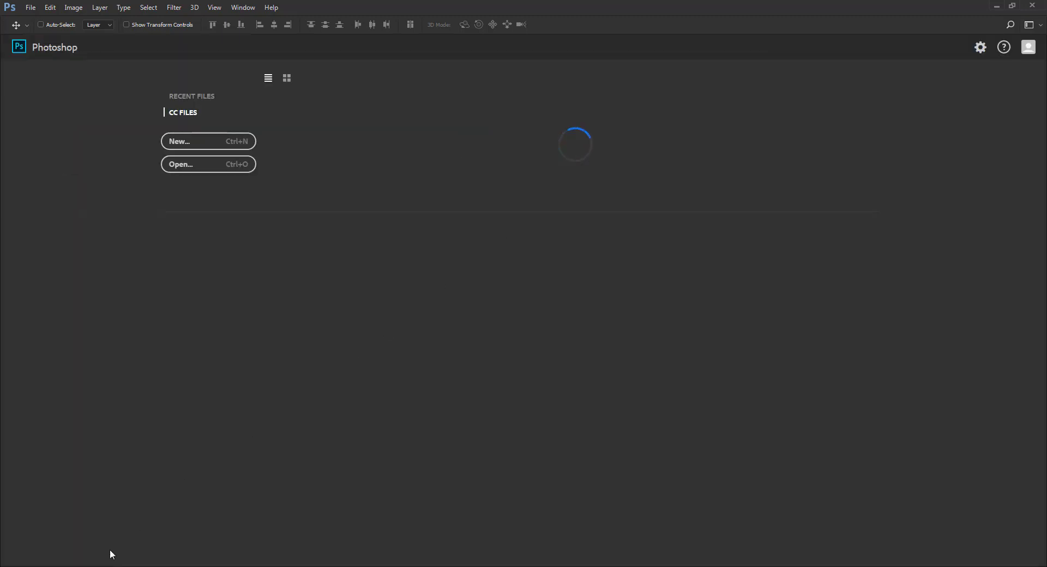
click(110, 565)
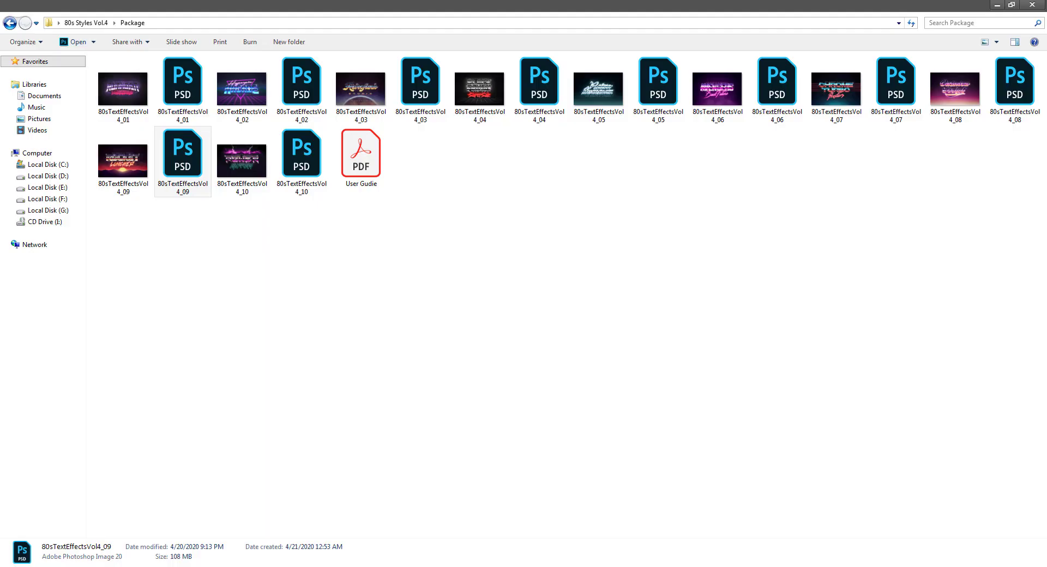
click(342, 274)
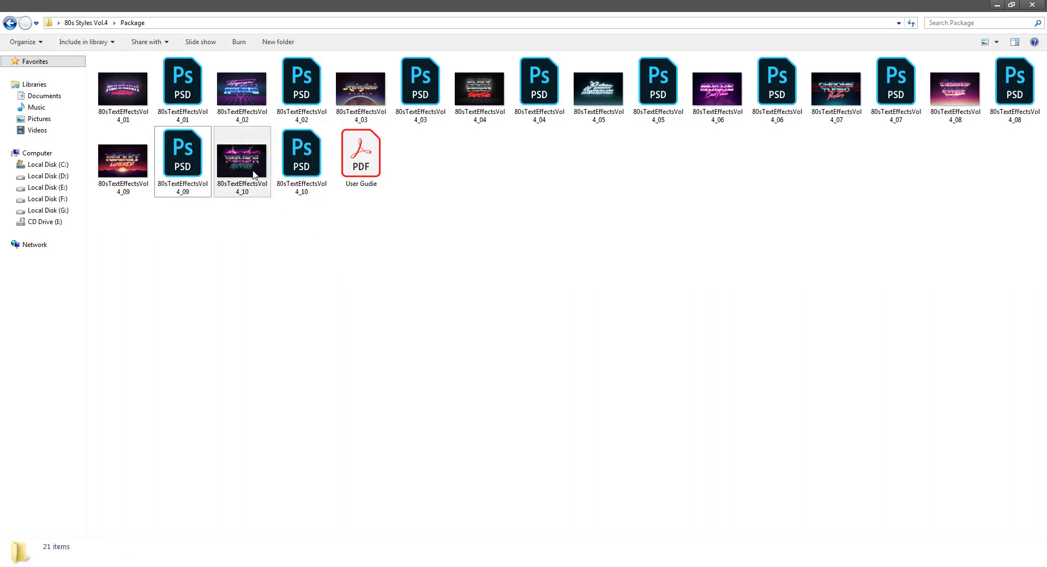
click(295, 172)
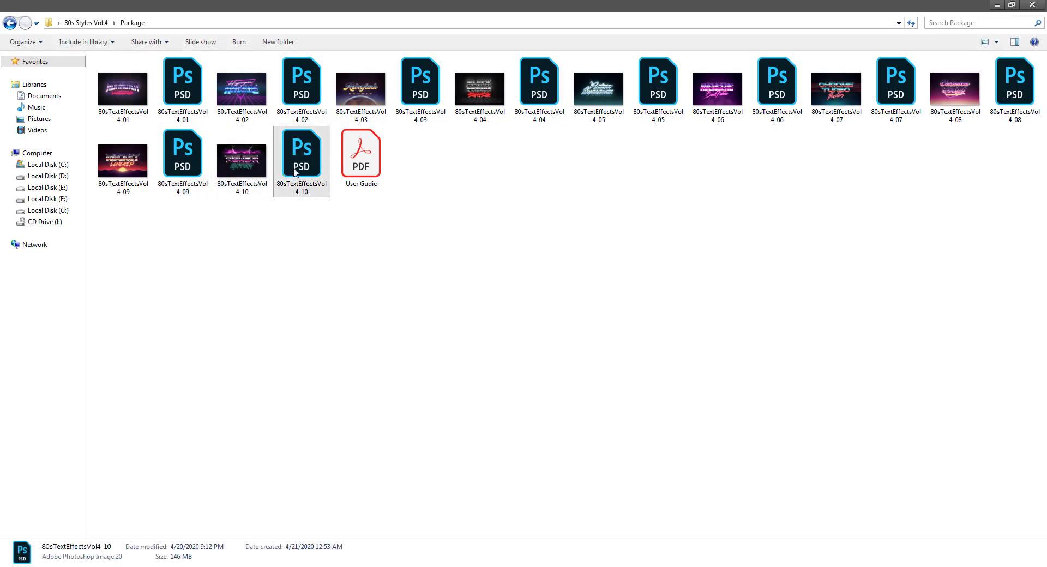
double_click(294, 173)
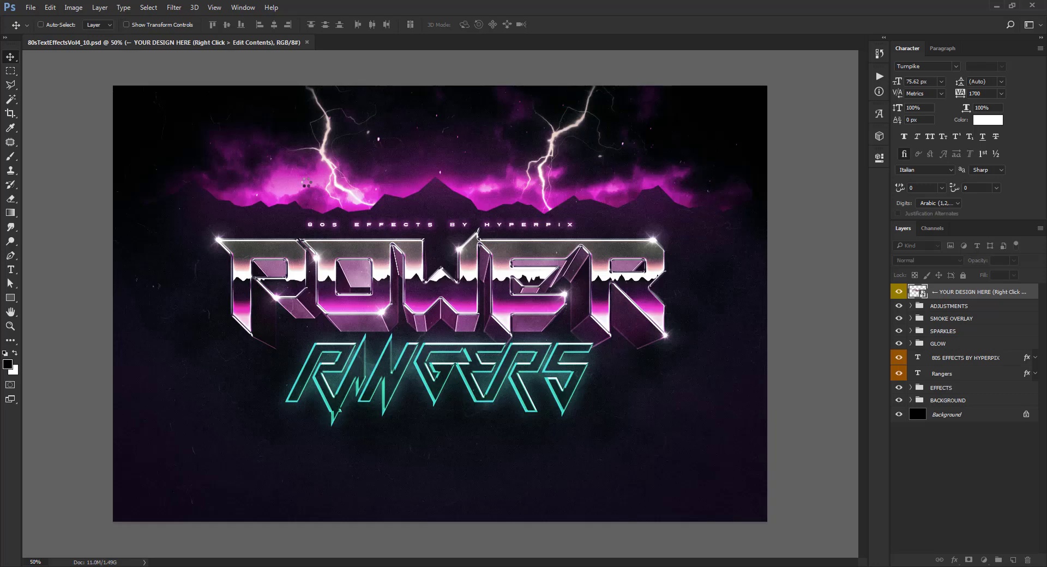
Open the contents of the YOUR DESIGN HERE smart object and replace the POWER text with ARCADE
right_click(982, 295)
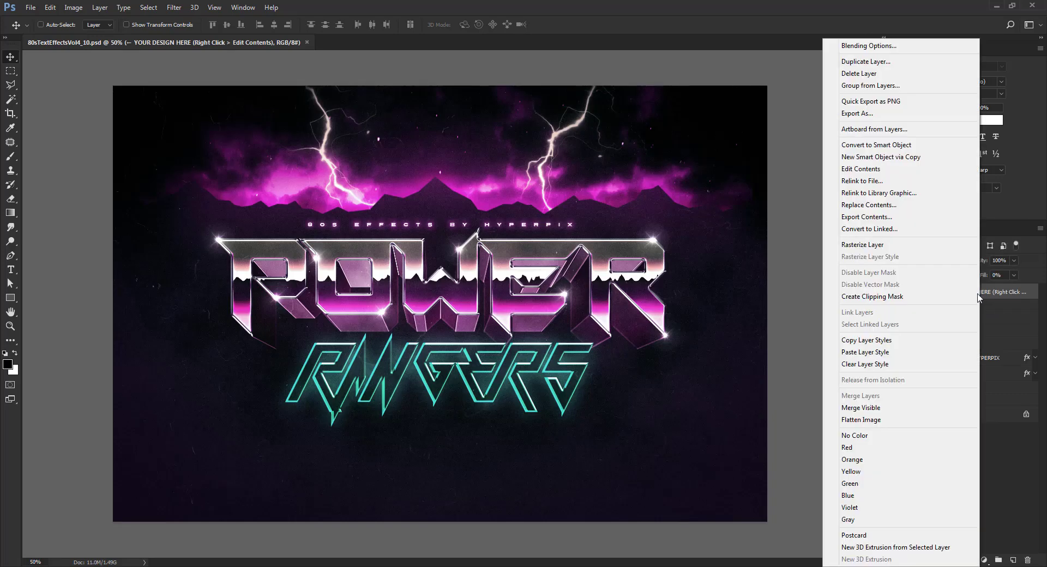
click(857, 170)
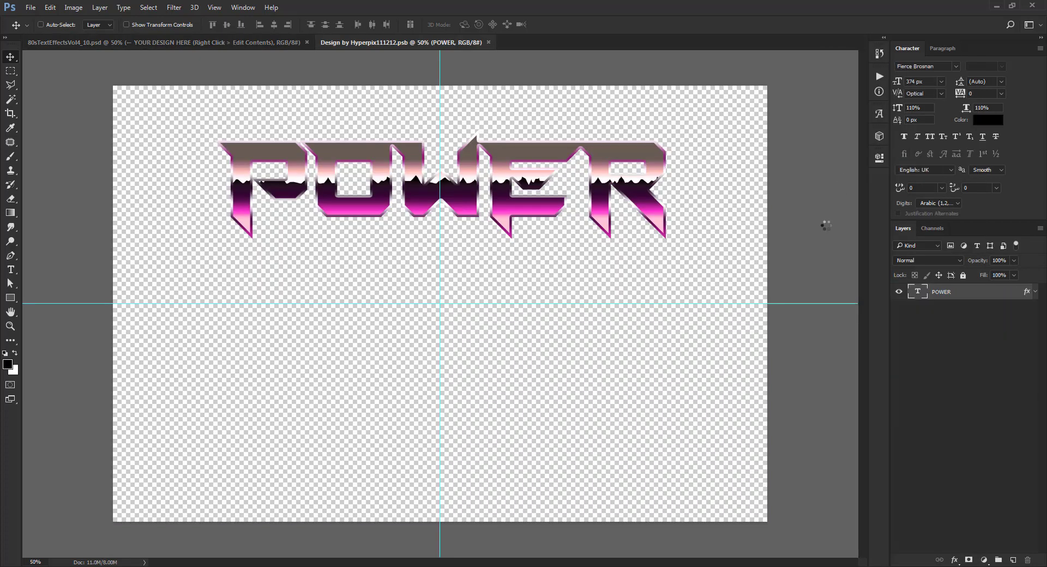
double_click(915, 295)
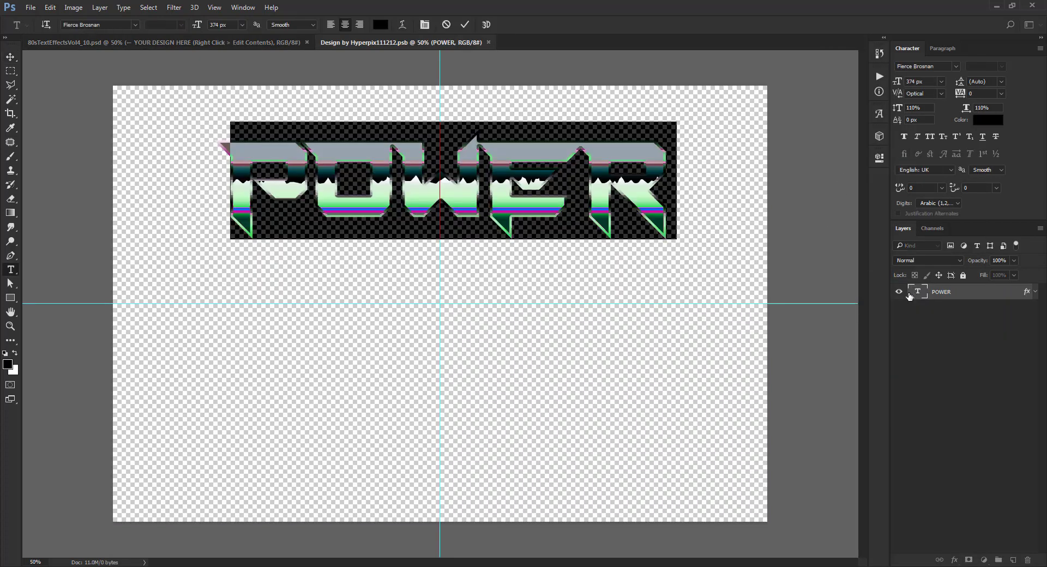
text(AR)
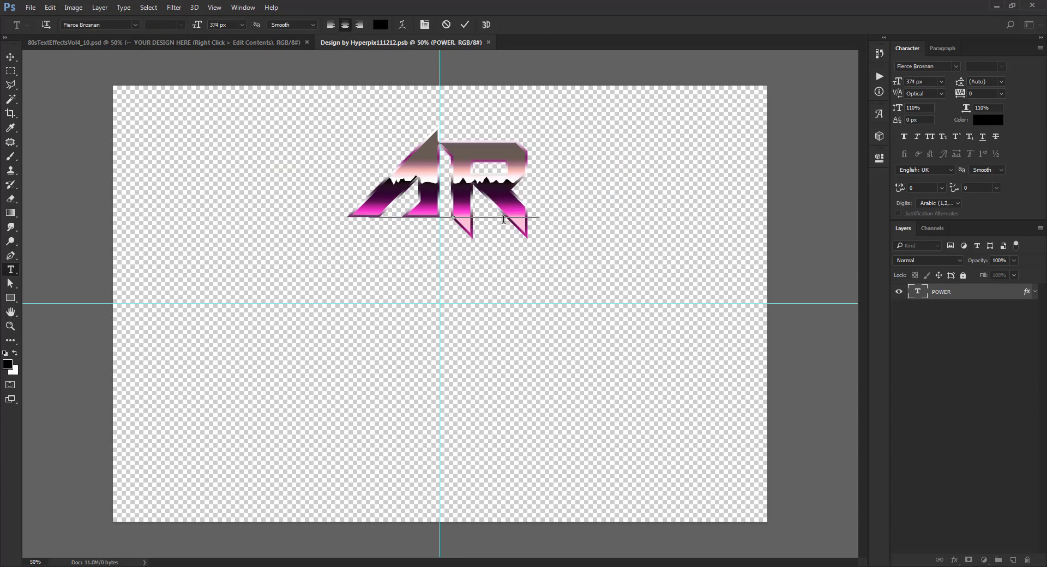
text(CADE)
key(ctrl+Return)
key(v)
Shift the ARCADE text slightly left to centre it on the canvas, and save and close the smart object's contents
key(ctrl+t)
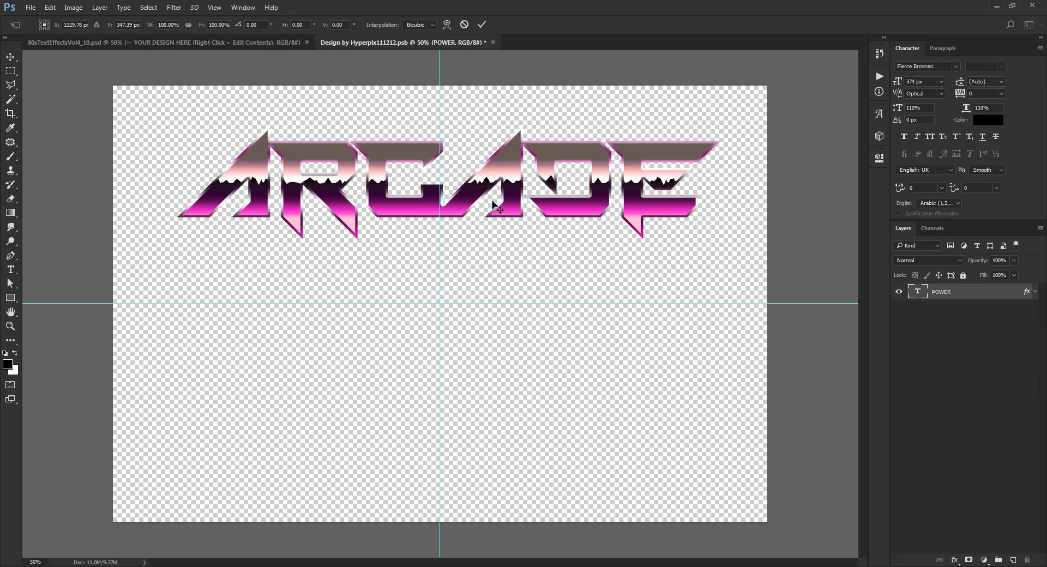
drag(500, 198, 493, 195)
key(Return)
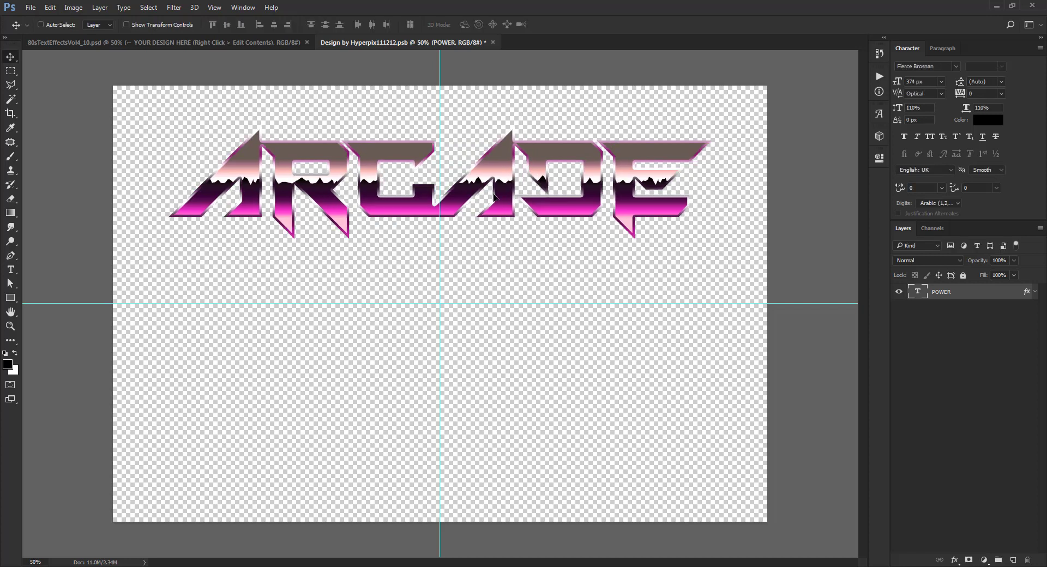
click(496, 41)
click(487, 222)
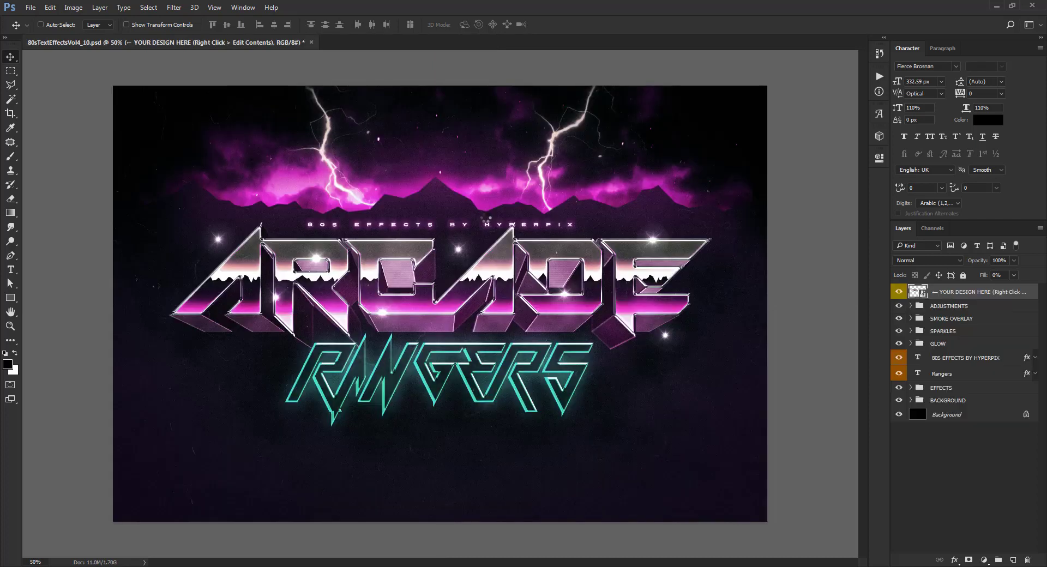
Replace the Rangers text with HYPERPIX and enlarge it to about 332 px
click(923, 376)
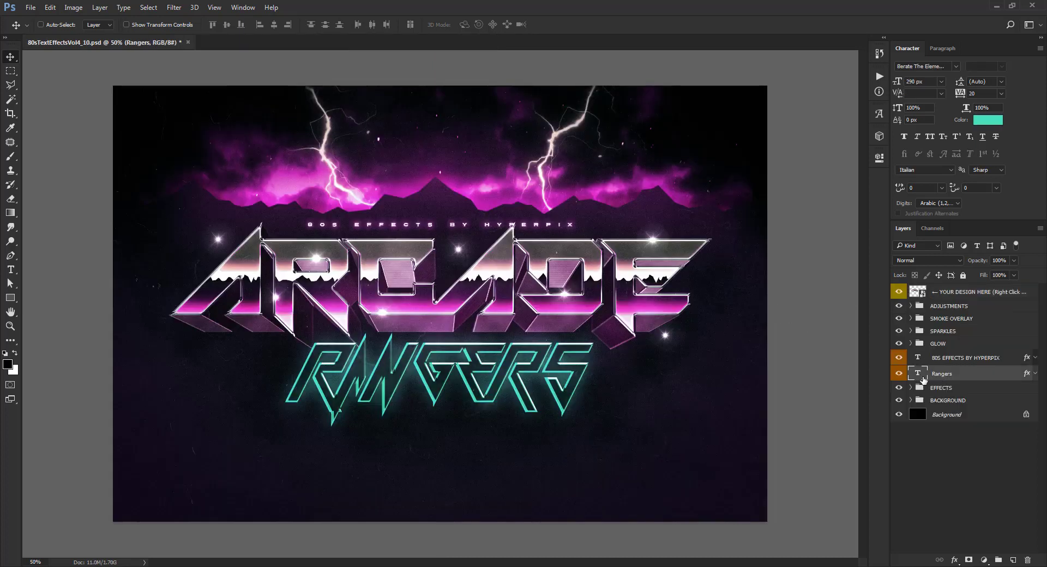
double_click(923, 378)
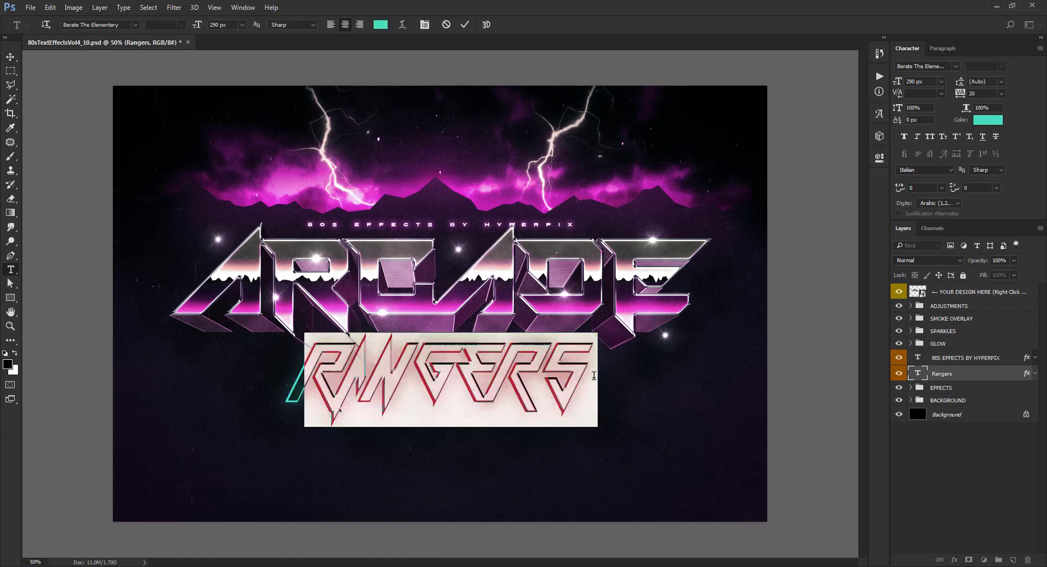
text(HY)
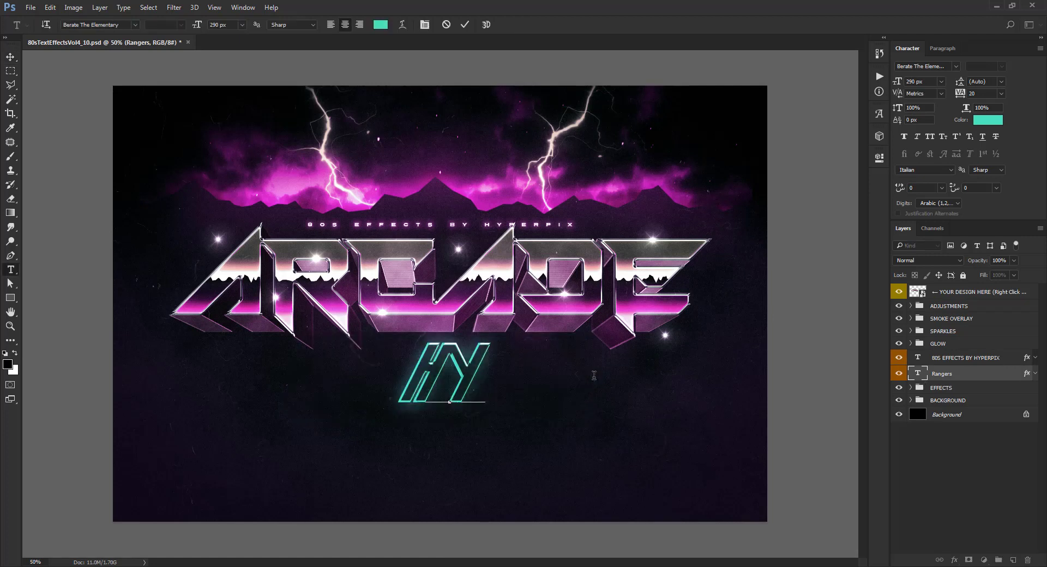
text(PERPIX)
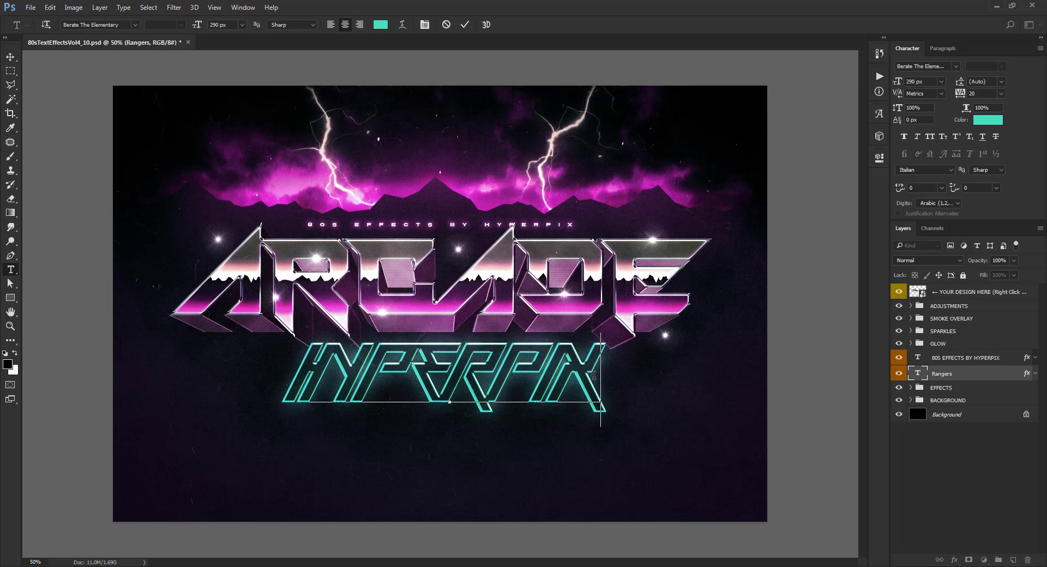
key(ctrl+Return)
key(v)
key(ctrl+t)
drag(614, 431, 630, 433)
key(Return)
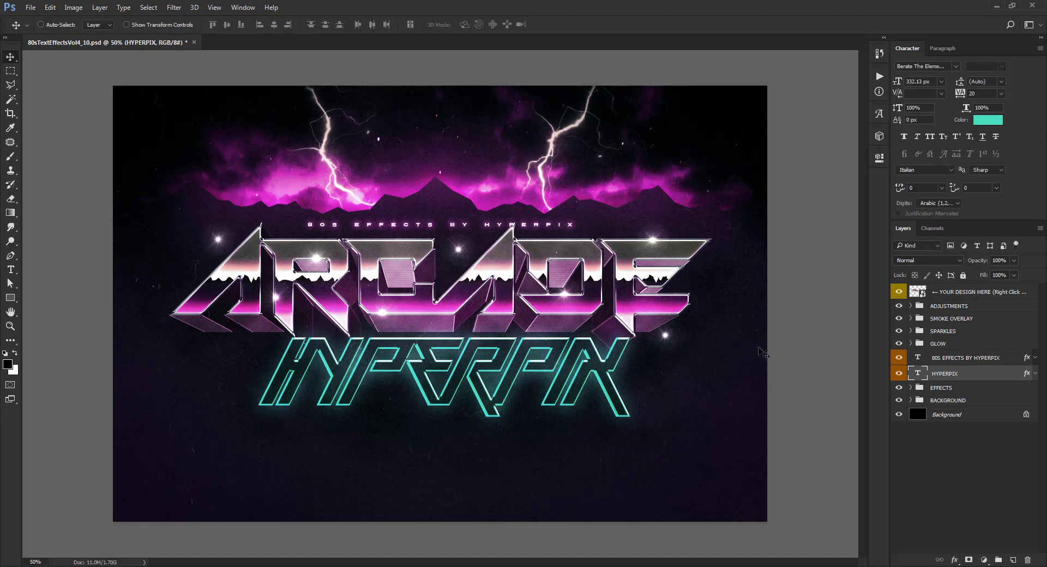
Move each Sparkle group in SPARKLES onto the corners, tips and highlighted edges of the ARCADE letters
click(912, 331)
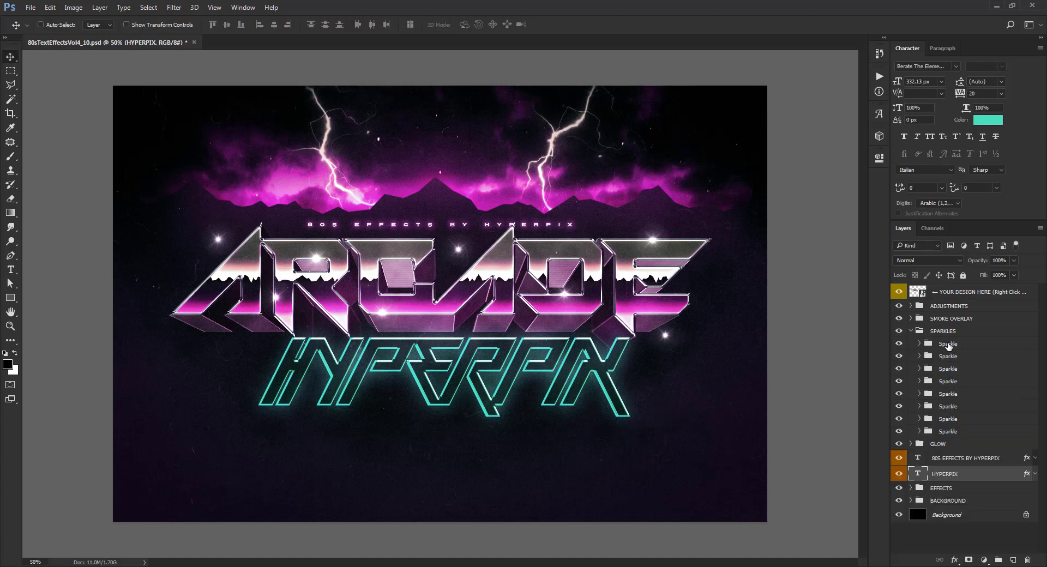
click(948, 345)
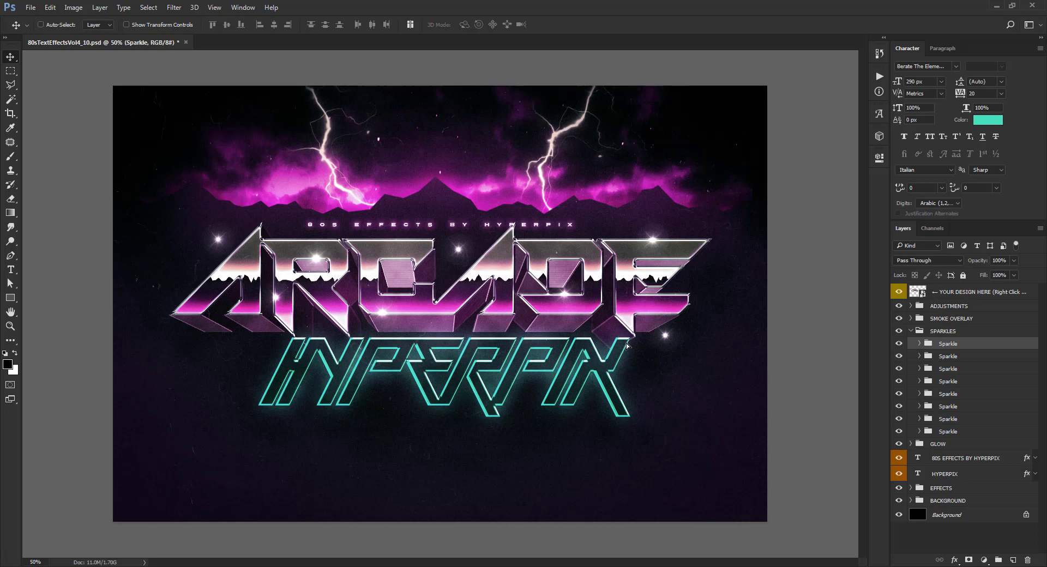
drag(623, 343, 586, 321)
key(ctrl+space)
ctrl+click(469, 265)
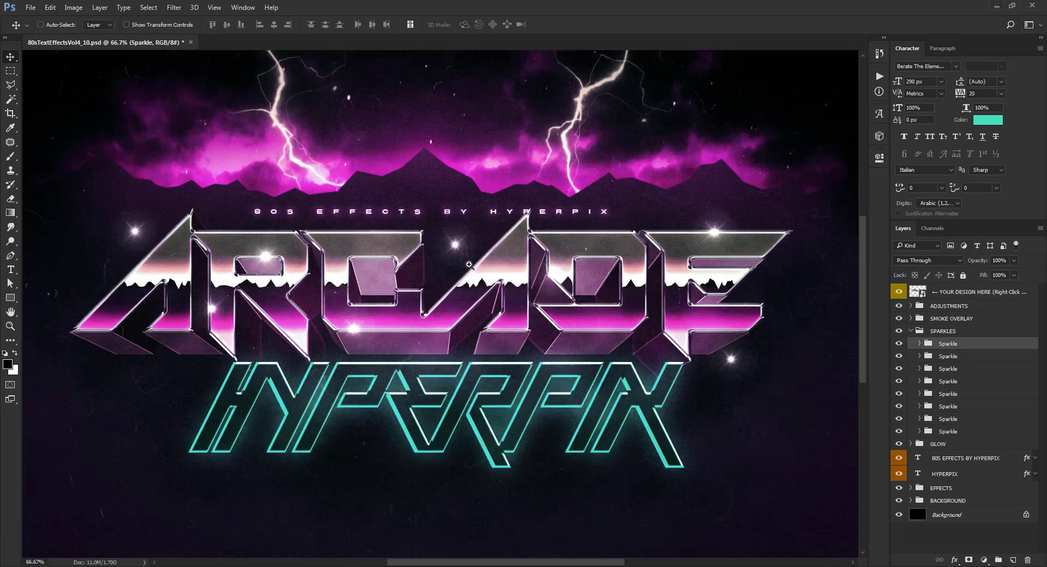
click(949, 356)
drag(570, 352, 646, 355)
click(952, 369)
drag(516, 362, 468, 335)
click(949, 381)
drag(438, 401, 483, 363)
click(955, 396)
drag(566, 456, 525, 453)
click(952, 407)
drag(342, 402, 380, 377)
click(956, 419)
drag(253, 361, 327, 351)
click(952, 431)
drag(201, 347, 184, 398)
drag(333, 366, 336, 396)
alt+click(449, 374)
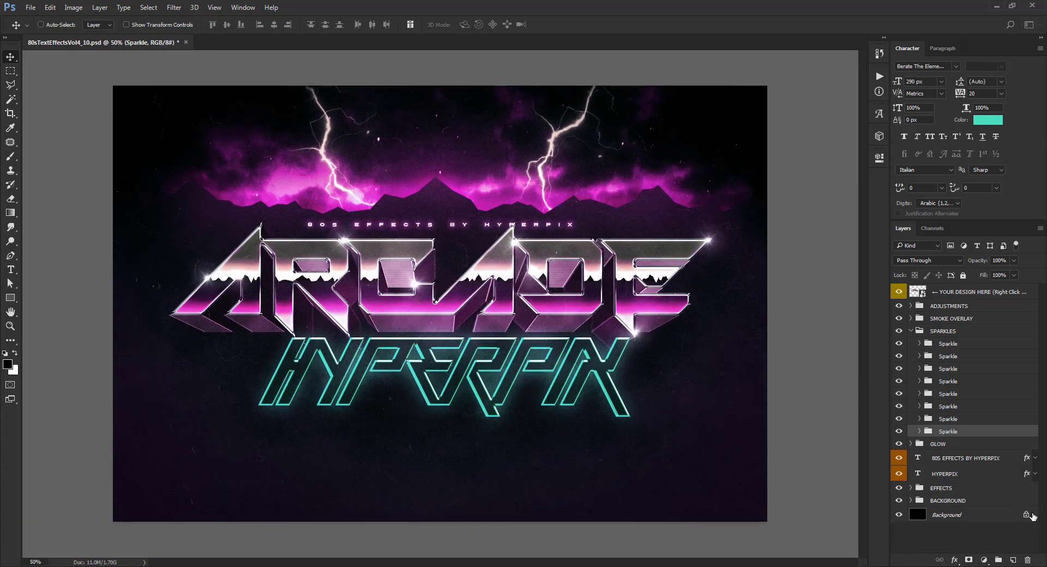
Move the left lightning bolt, the upper Thunderstorms layer in BACKGROUND, farther left and slightly down
click(911, 501)
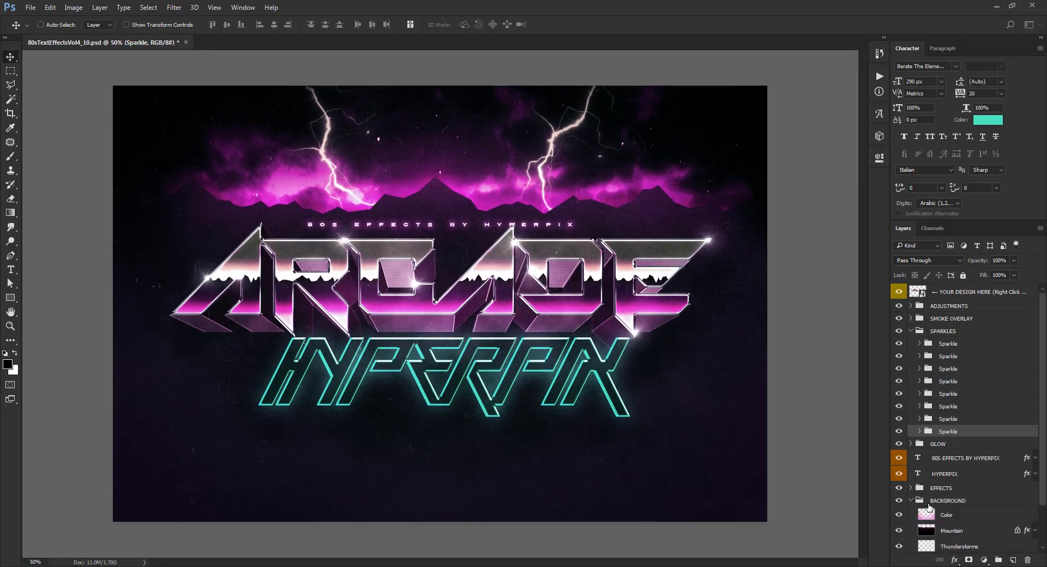
scroll(941, 521, down, 1)
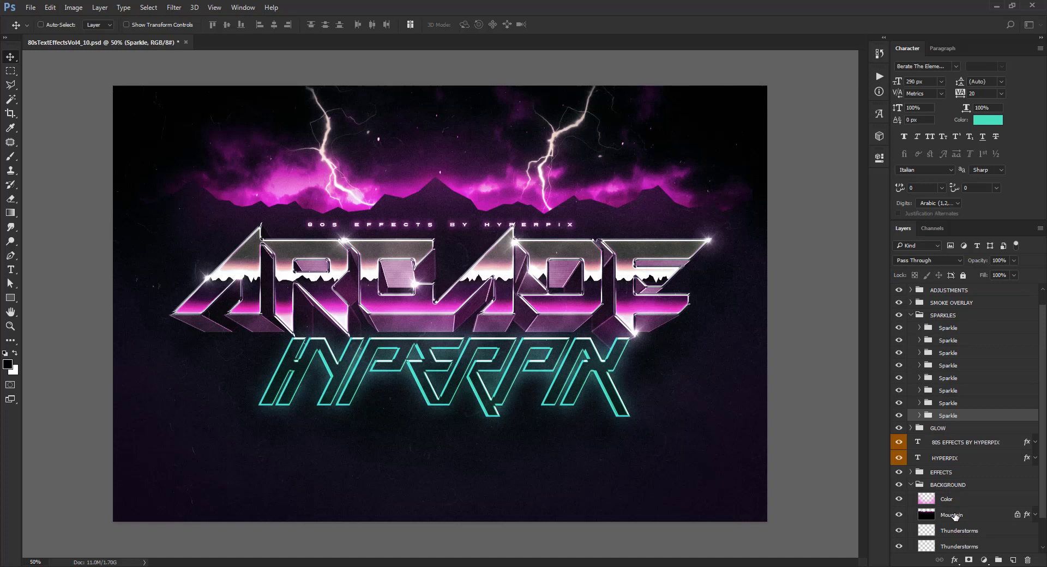
scroll(954, 517, down, 1)
click(965, 517)
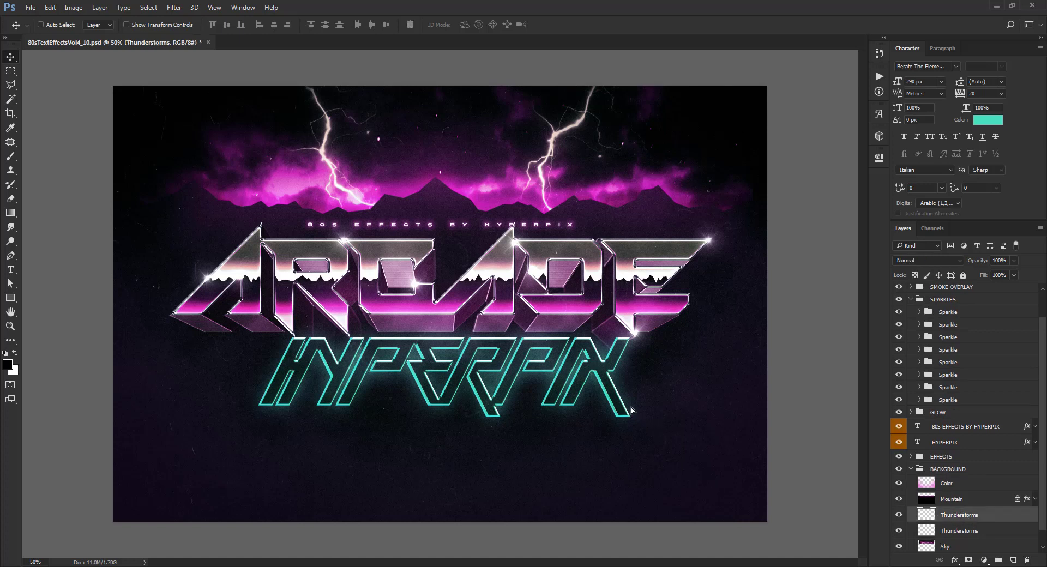
drag(626, 411, 585, 414)
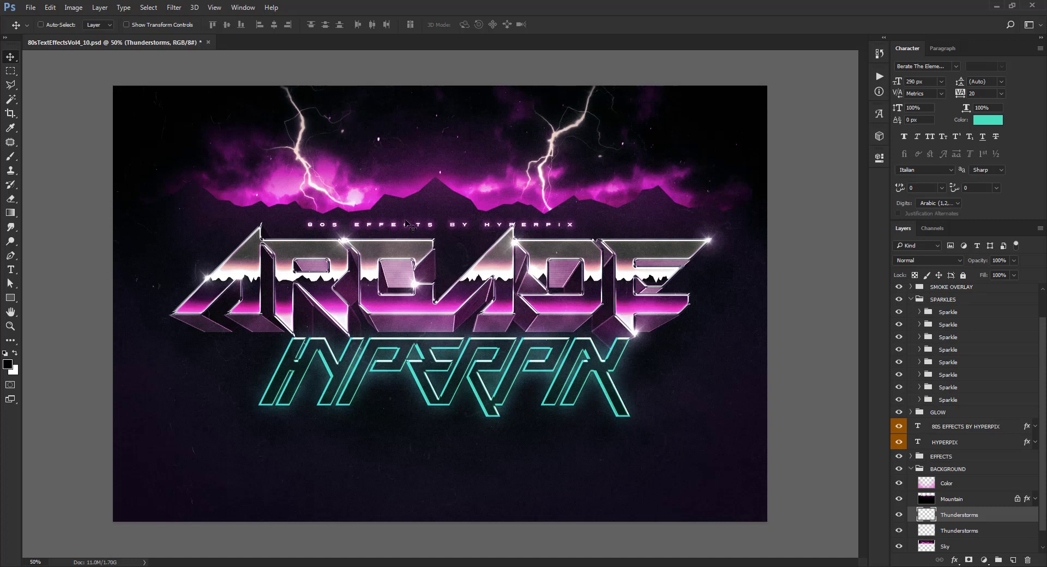
key(shift+Left)
key(shift+Left)
key(shift+Down)
key(shift+Down)
Rotate the left lightning bolt, the upper Thunderstorms layer in BACKGROUND, slightly clockwise and apply the transformation
key(ctrl+t)
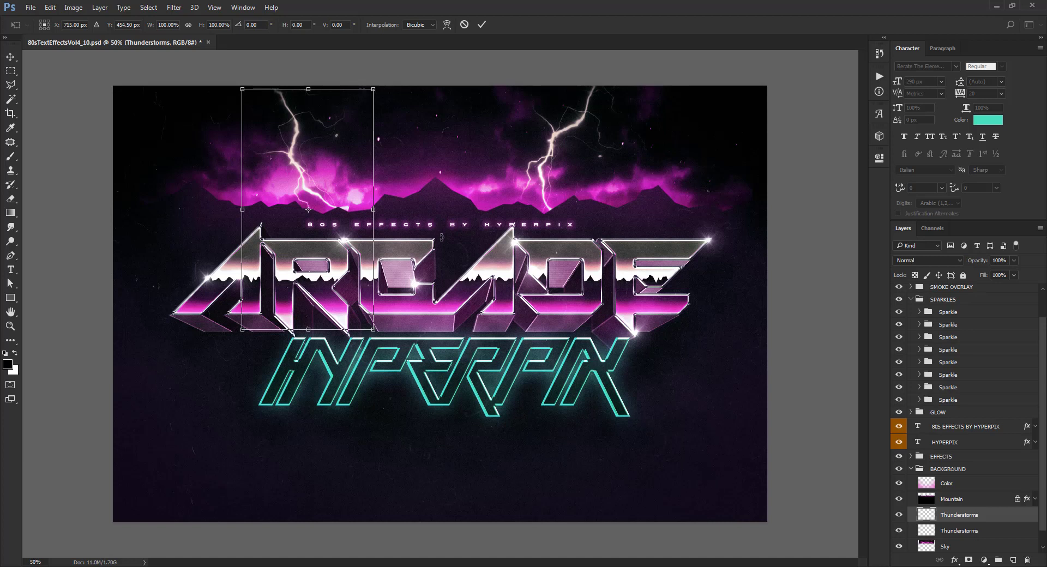
drag(442, 237, 439, 239)
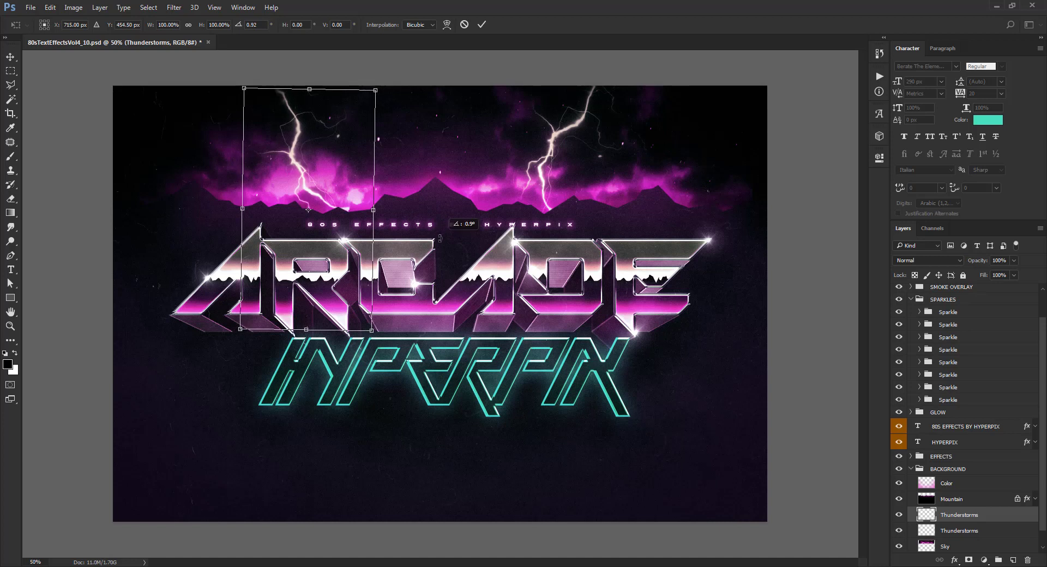
drag(439, 239, 435, 261)
key(Return)
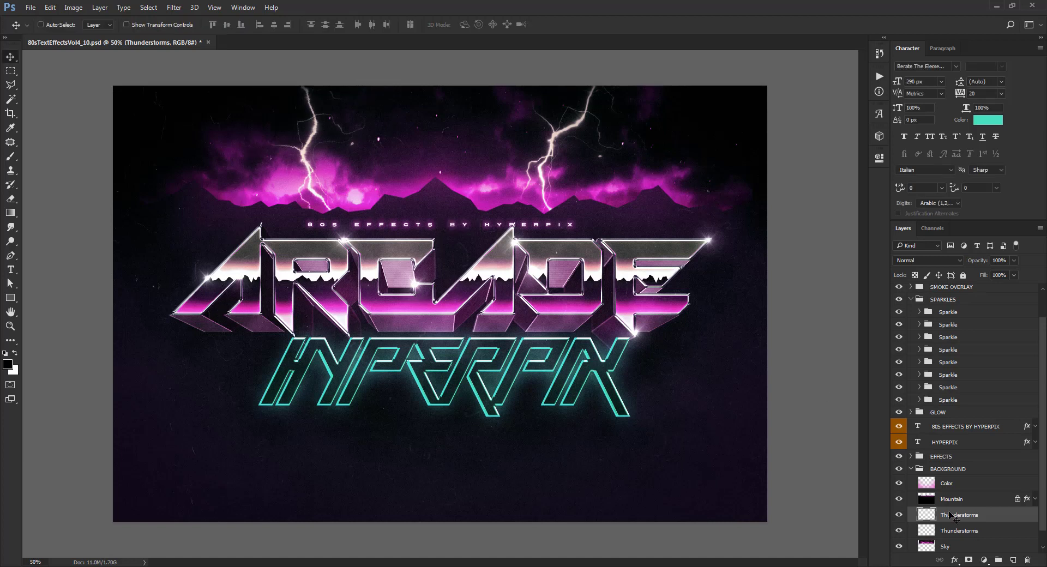
Collapse the BACKGROUND layer group and examine the ARCADE and HYPERPIX lettering at 100% magnification
scroll(956, 521, down, 1)
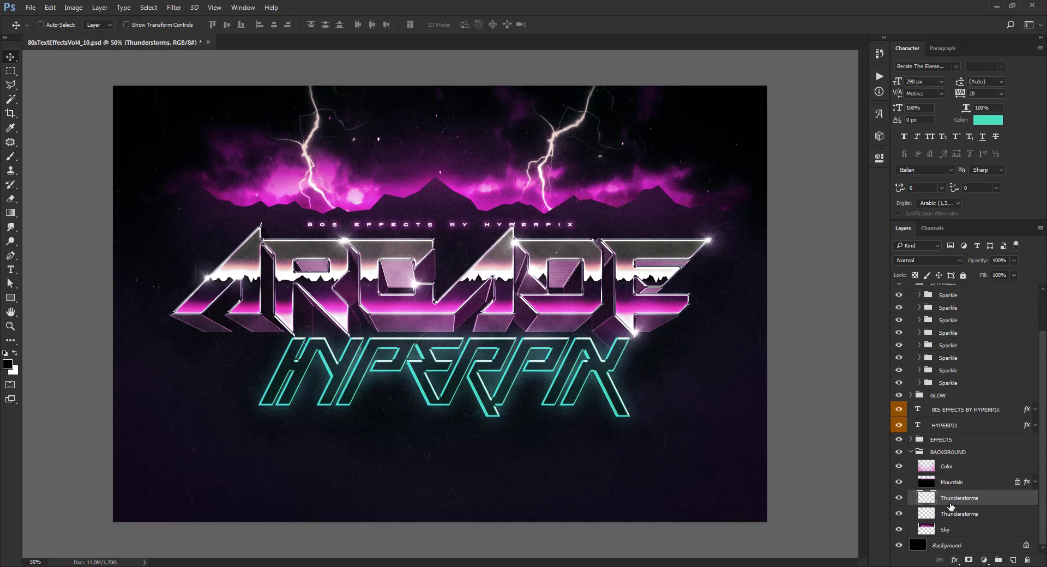
click(925, 451)
click(911, 452)
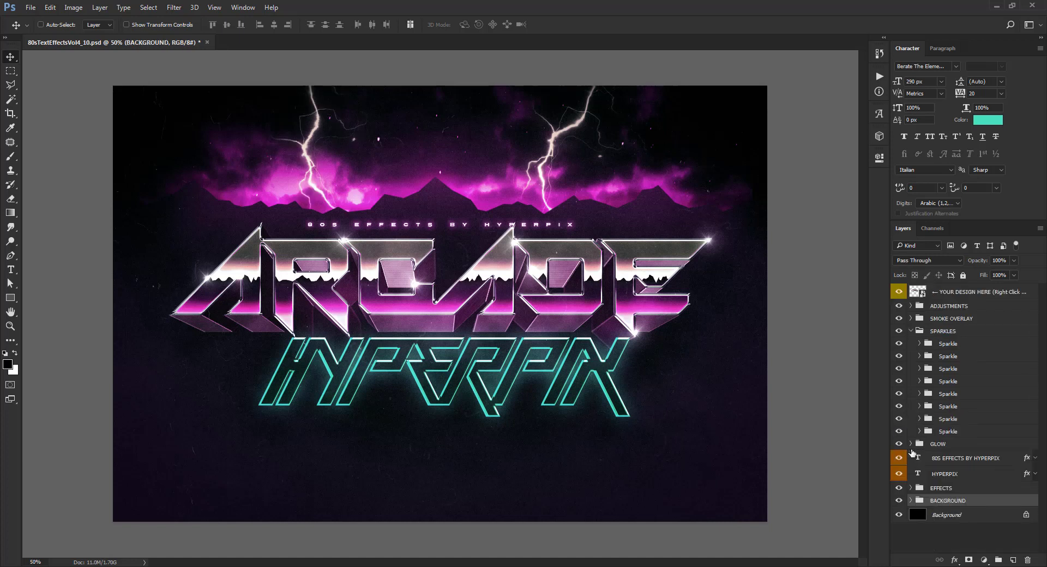
scroll(493, 313, up, 2)
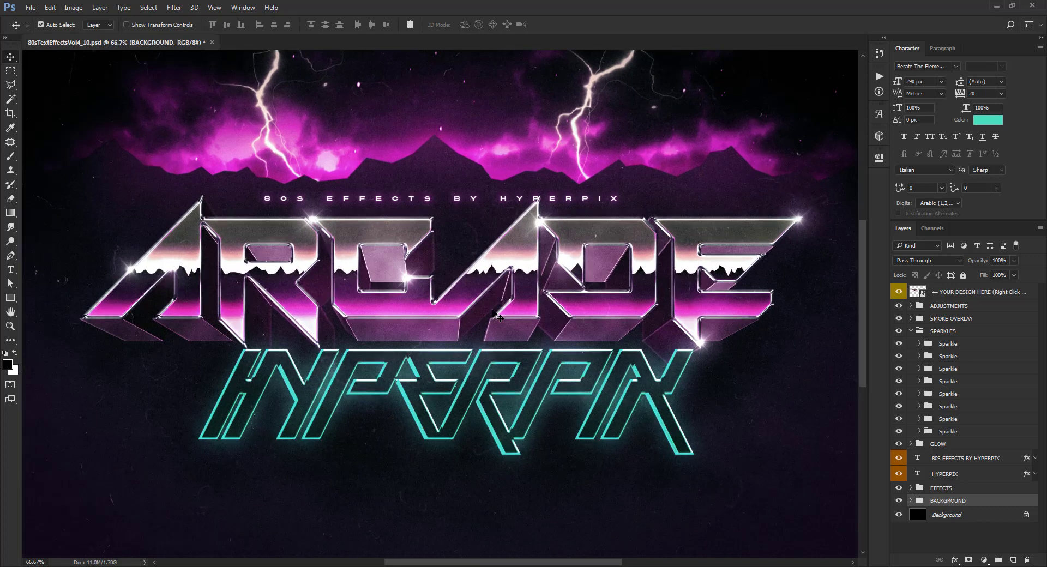
scroll(413, 310, up, 1)
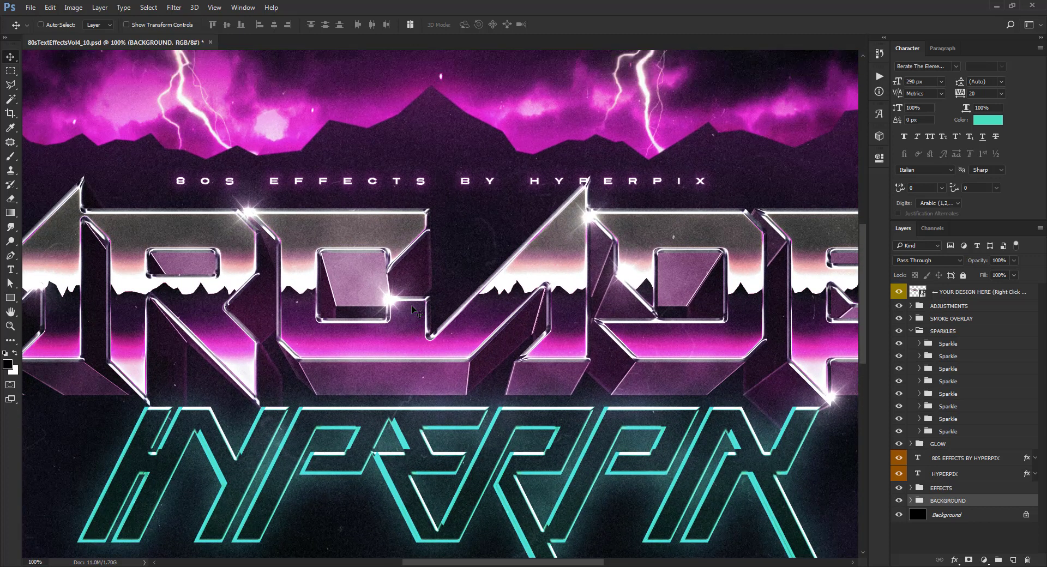
scroll(415, 311, down, 1)
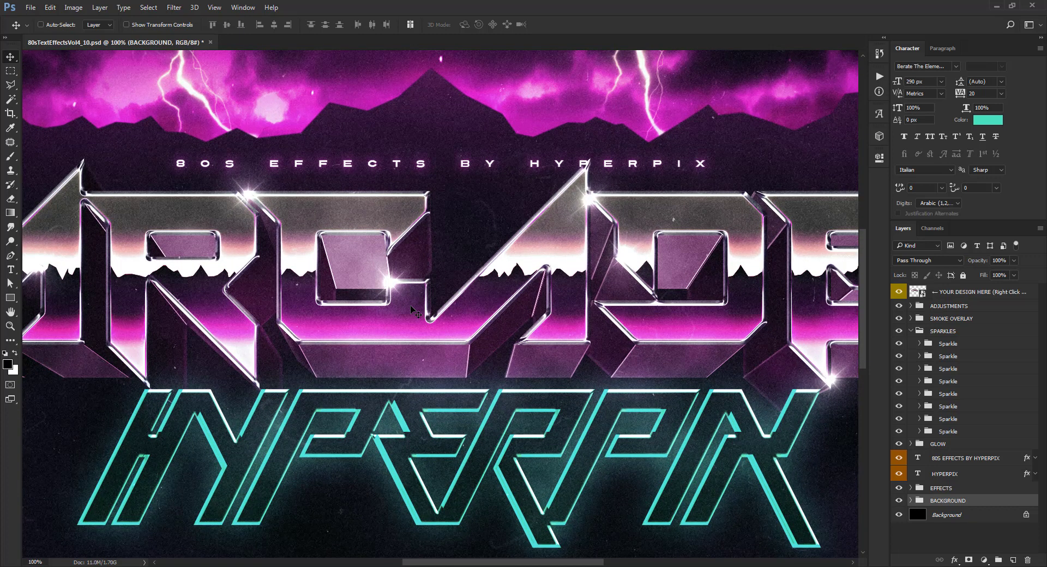